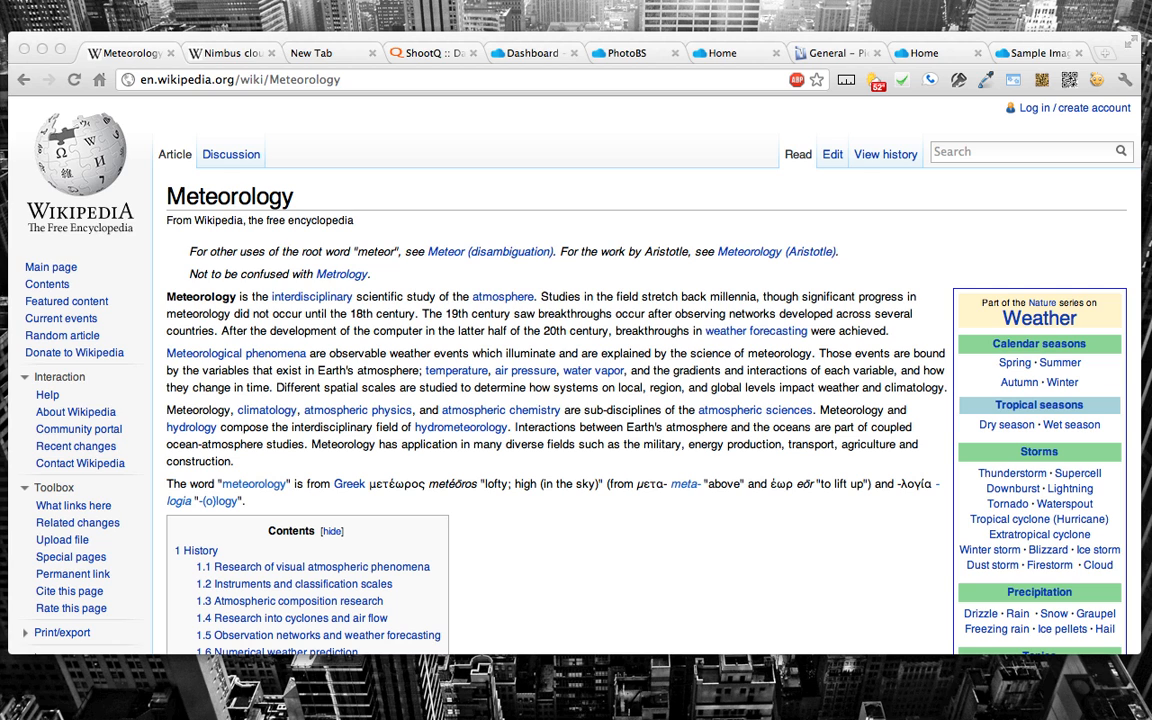
Step: Show the Nimbus cloud article on Wikipedia and close the empty new tab
{"action": "left_click", "coordinate": [217, 50]}
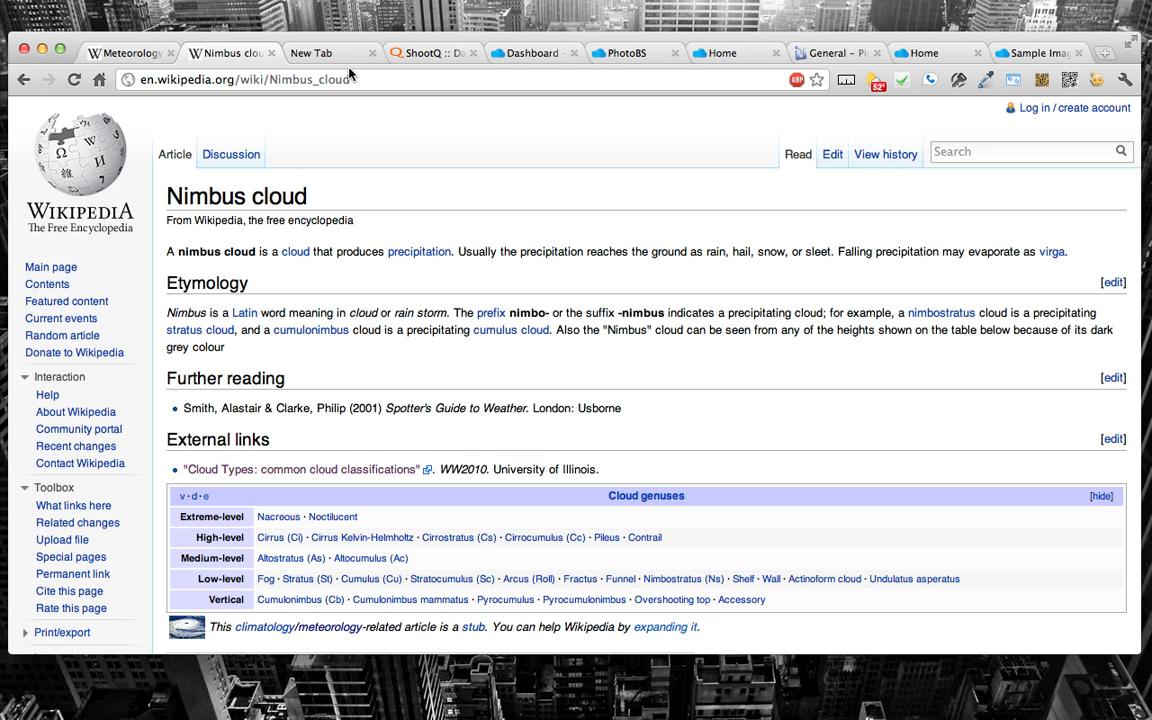
{"action": "left_click", "coordinate": [310, 52]}
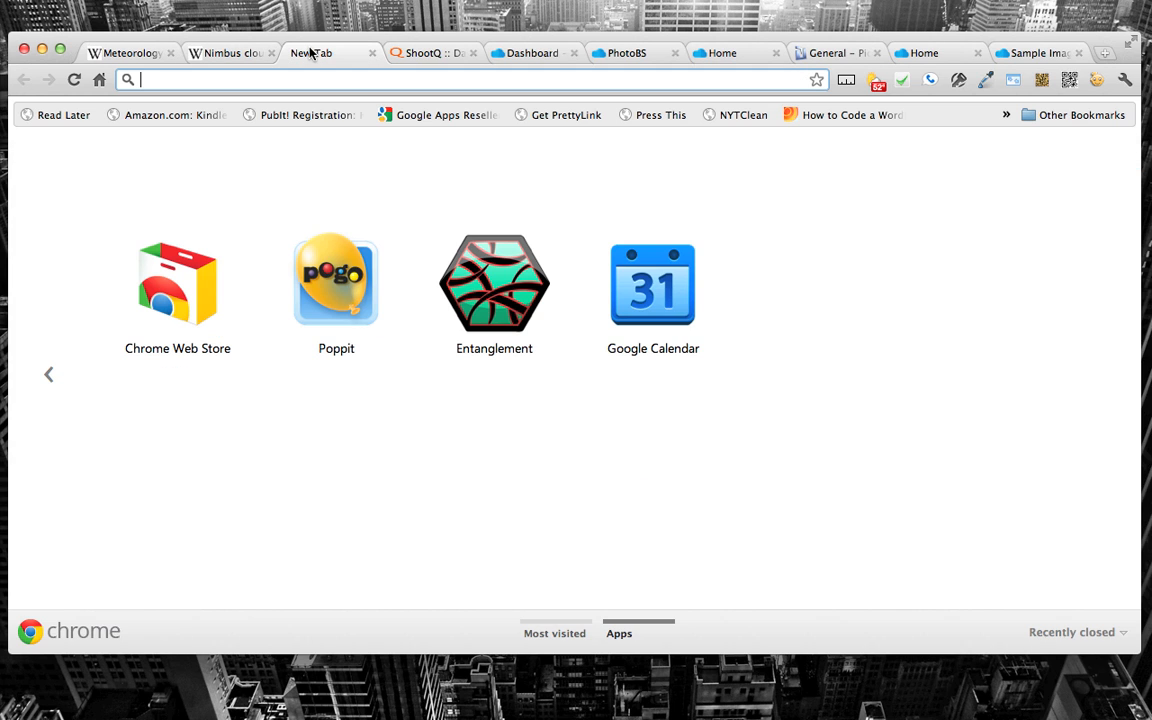
{"action": "left_click", "coordinate": [372, 52]}
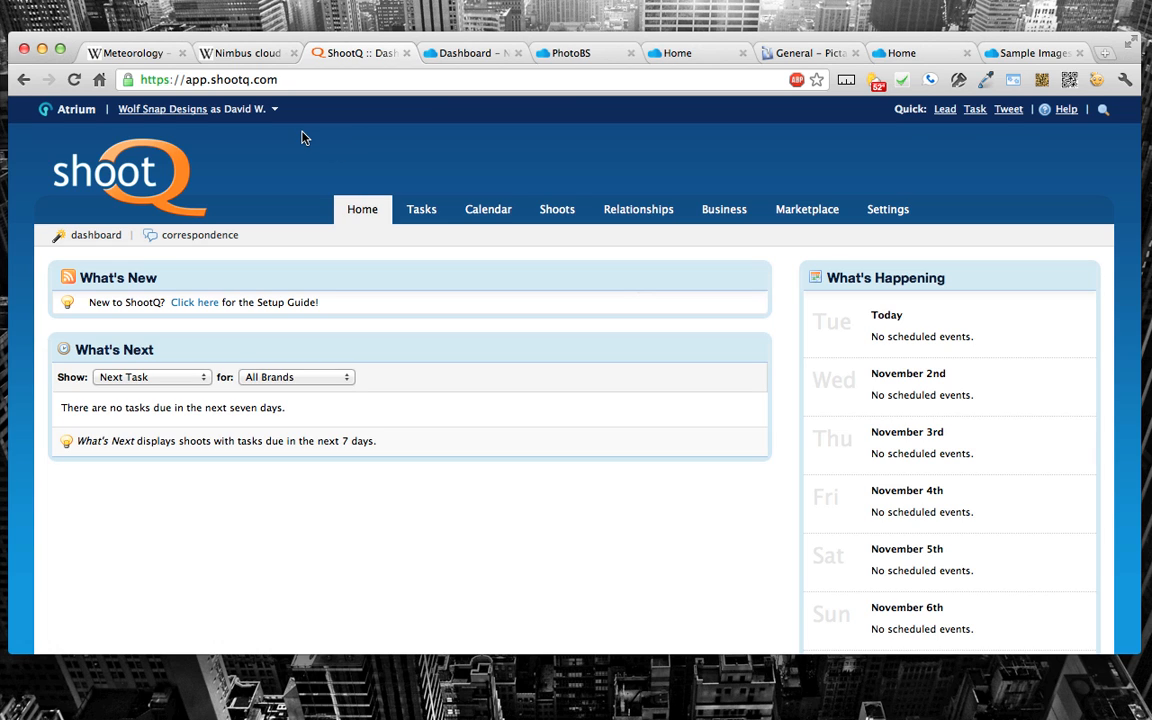
Step: Switch from ShootQ to Nimbus through the Atrium app chooser and stay on the newly loaded dashboard
{"action": "left_click", "coordinate": [68, 114]}
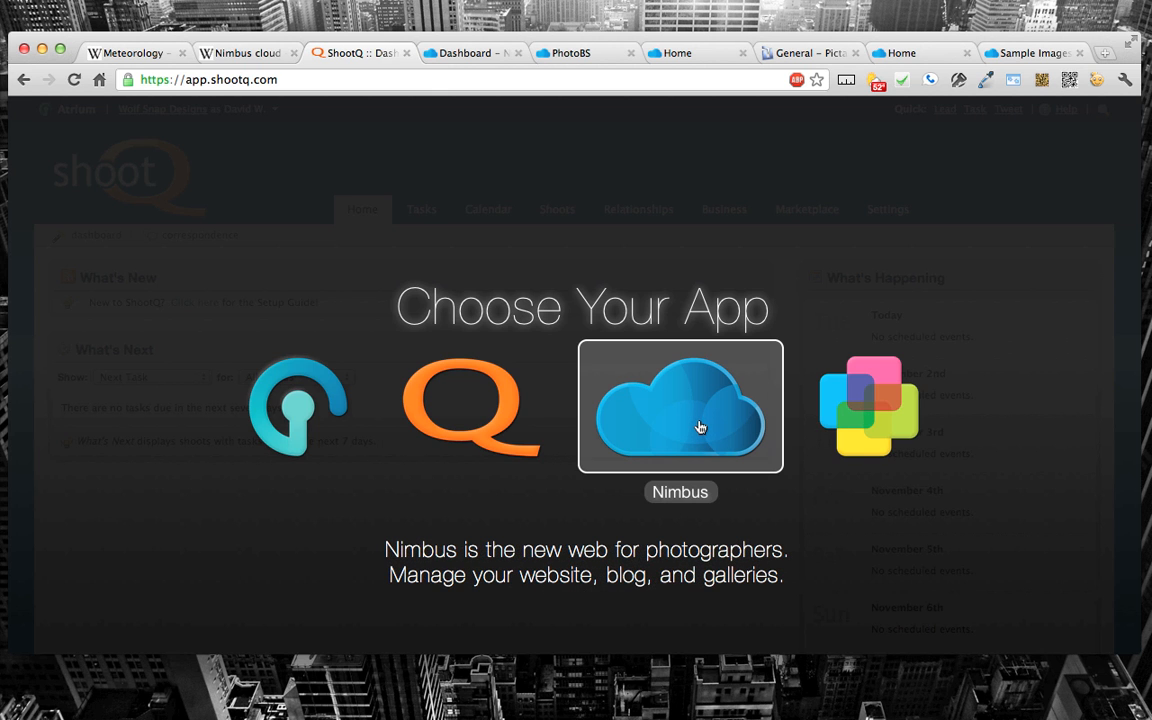
{"action": "left_click", "coordinate": [700, 427]}
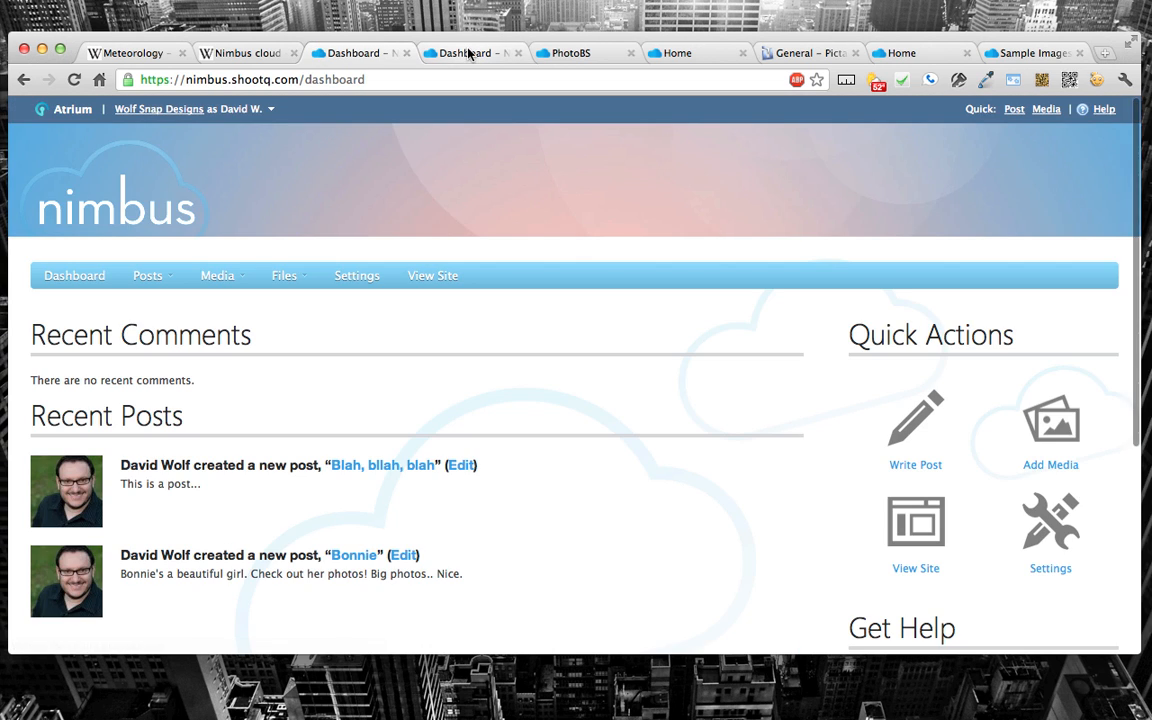
{"action": "left_click", "coordinate": [470, 54]}
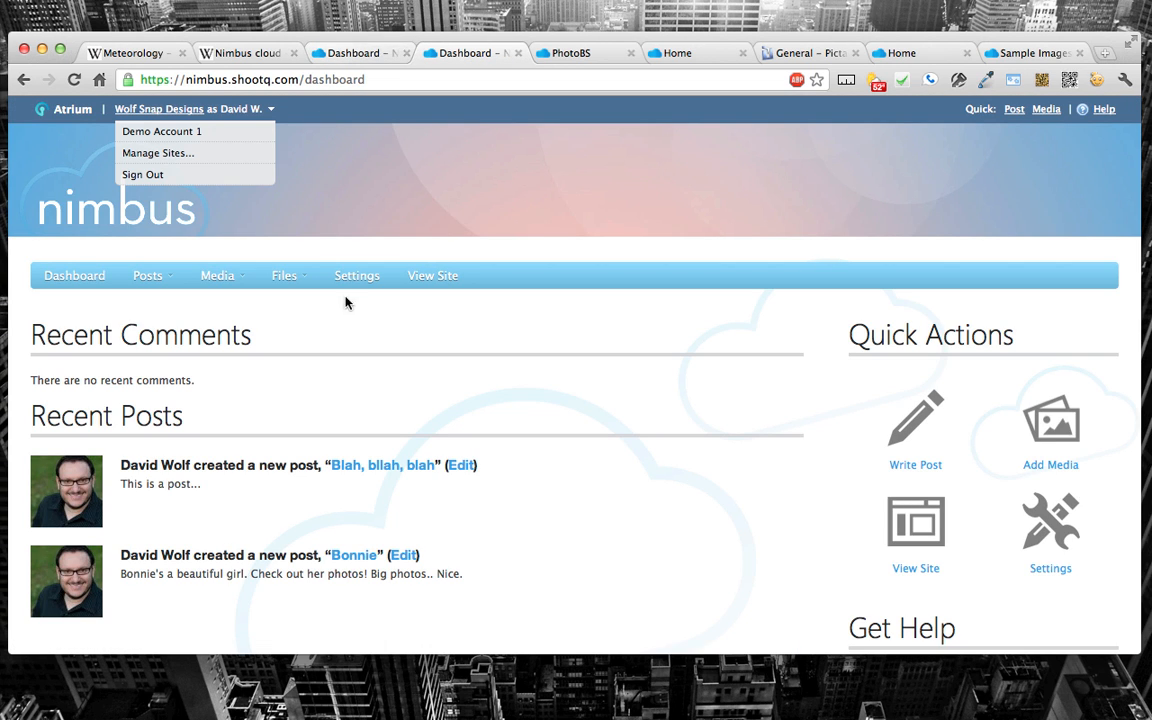
{"action": "left_click", "coordinate": [354, 58]}
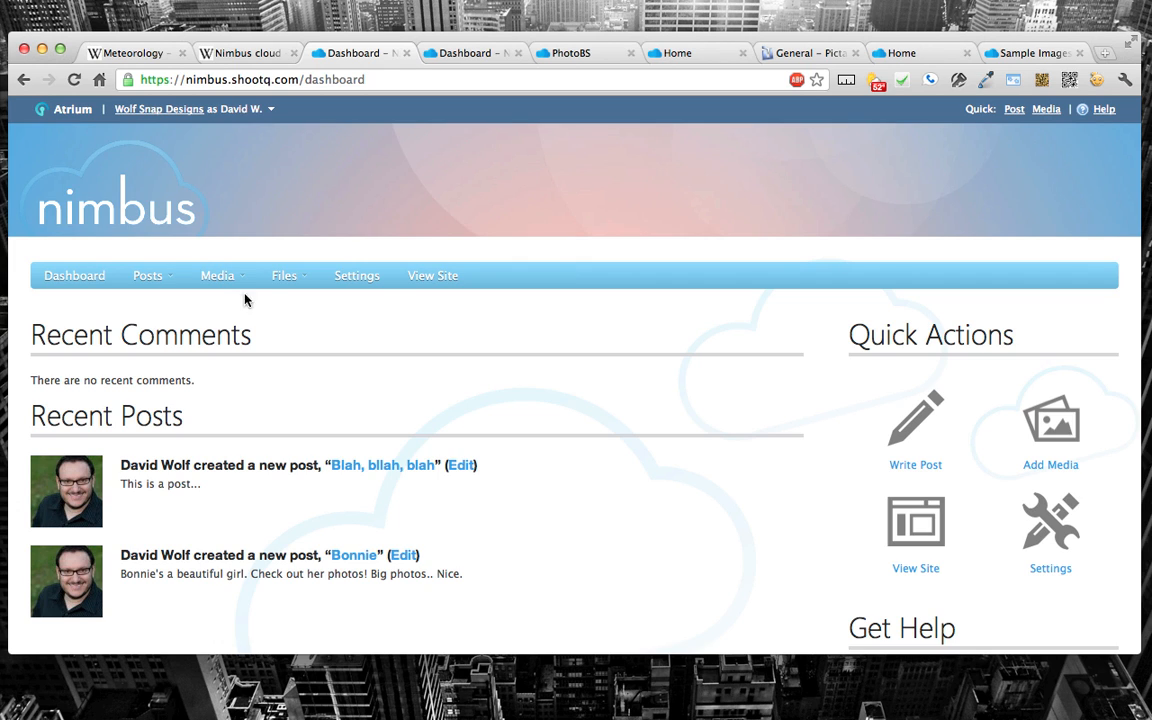
Step: Look over the available post options and the Nimbus Settings page
{"action": "mouse_move", "coordinate": [154, 283]}
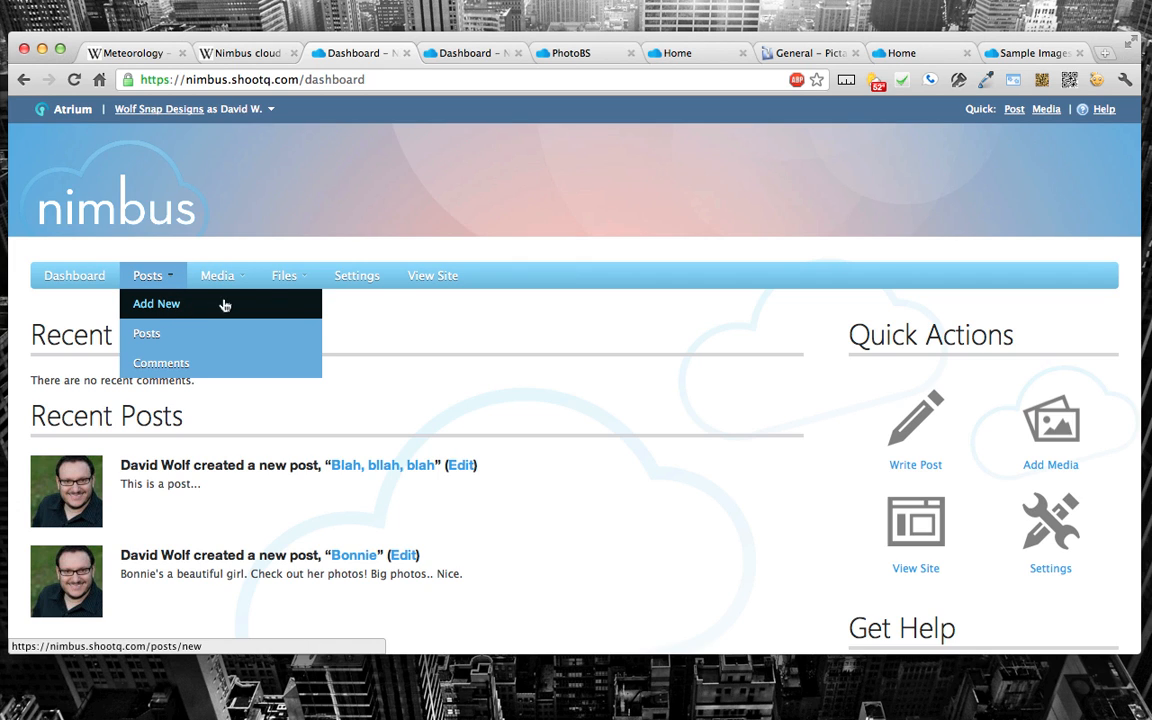
{"action": "left_click", "coordinate": [357, 276]}
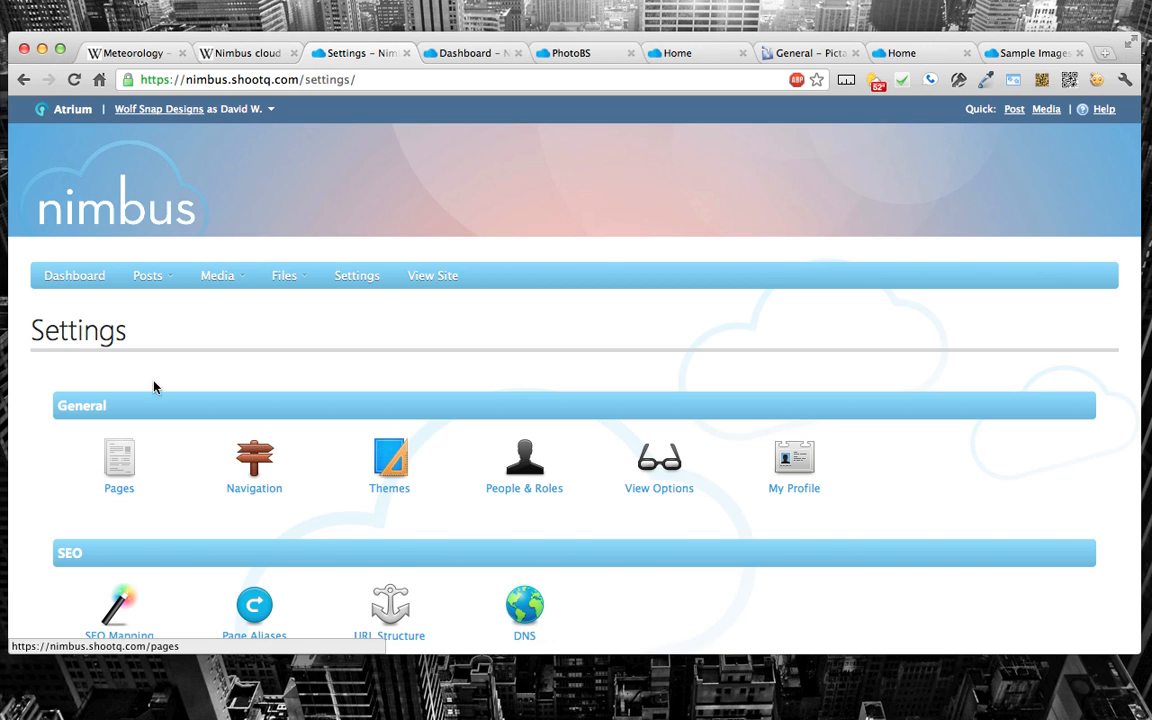
Step: Create a new gallery titled "Pictage Demo" from the Galleries page's image upload dialog, and close the dialog without choosing an image source
{"action": "mouse_move", "coordinate": [214, 277]}
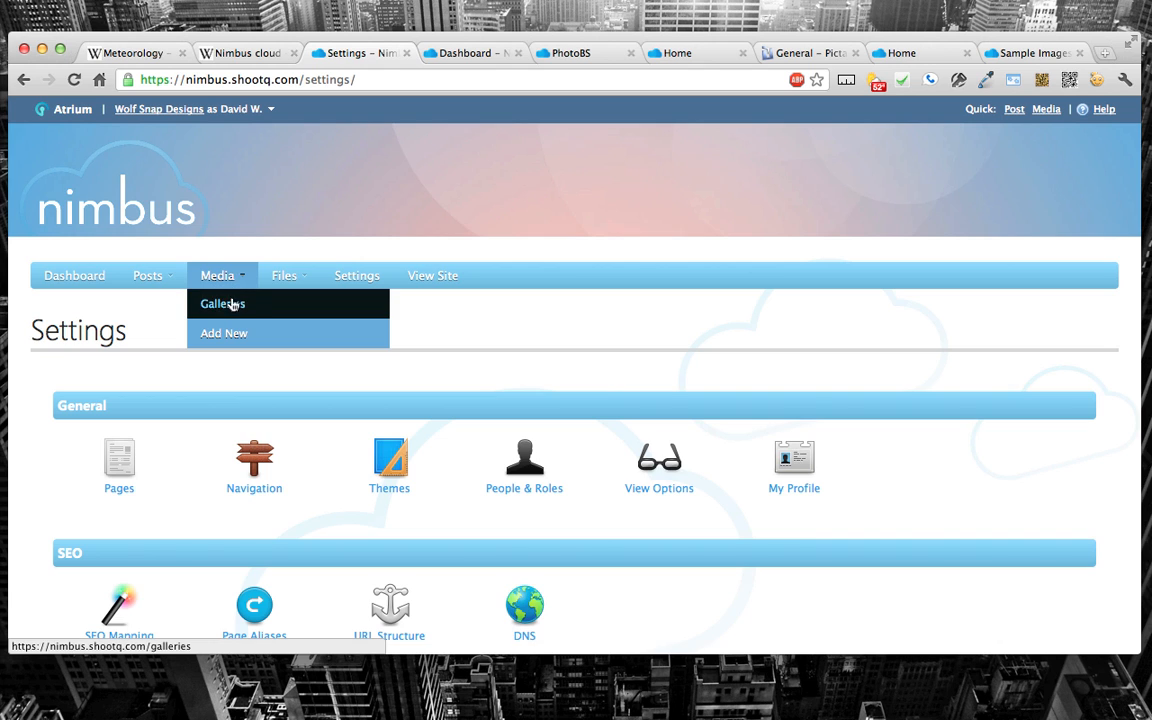
{"action": "left_click", "coordinate": [222, 304]}
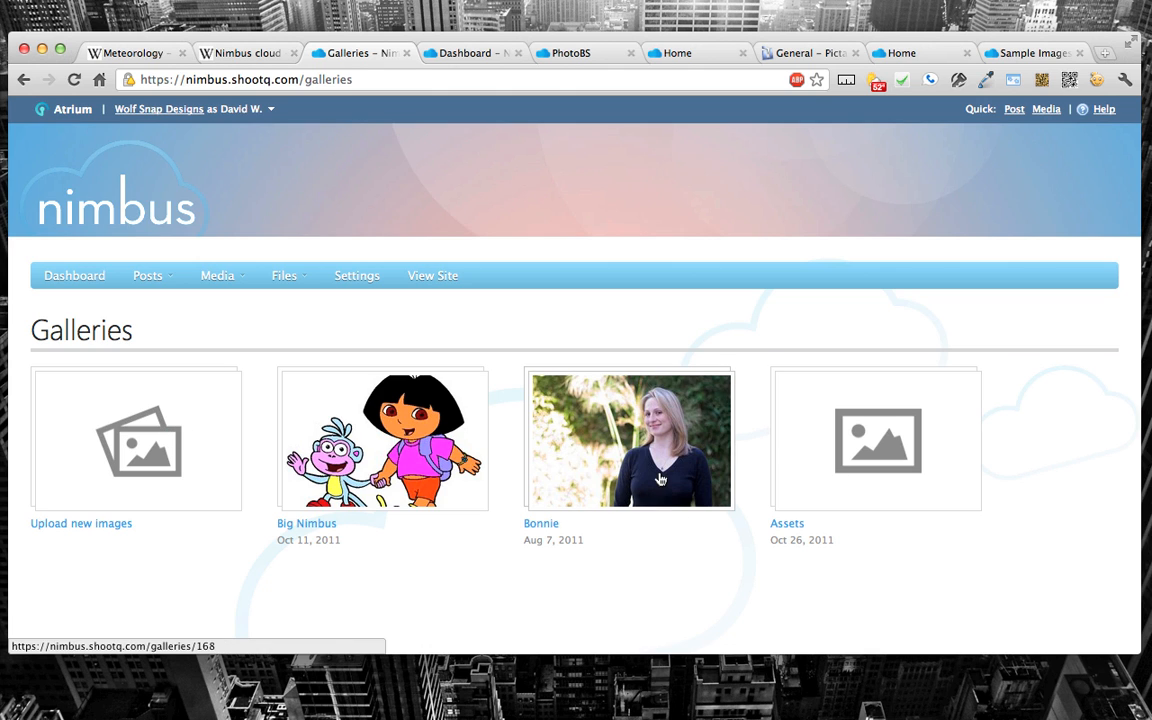
{"action": "left_click", "coordinate": [95, 467]}
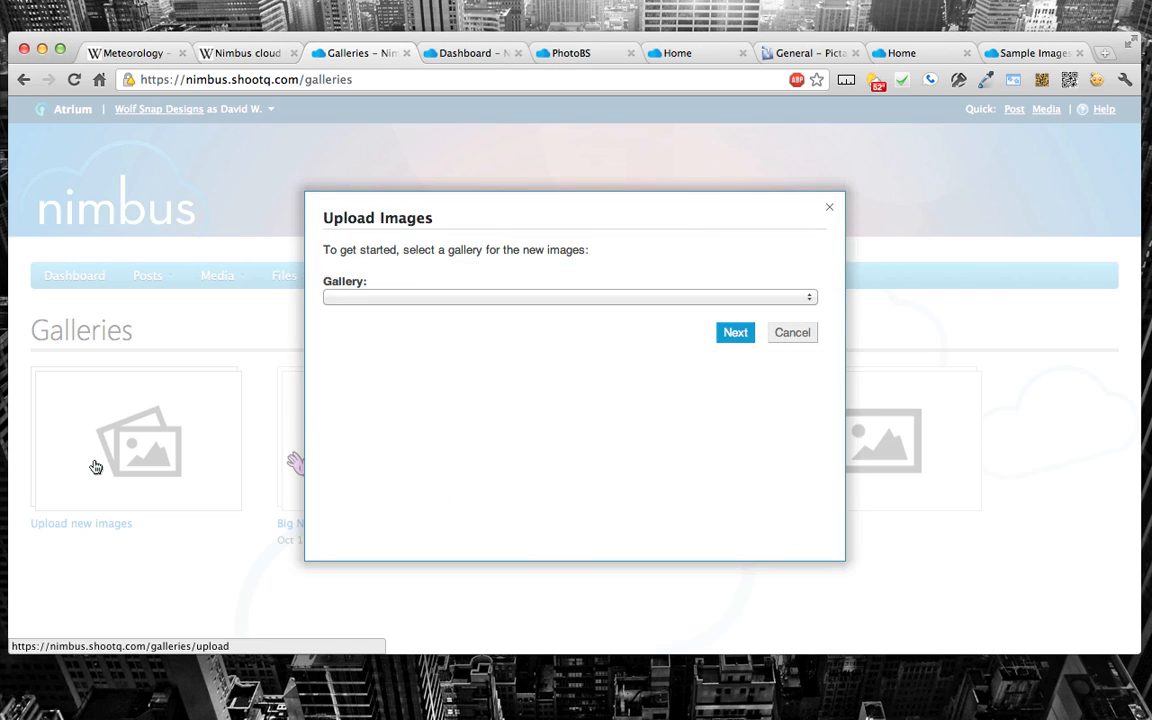
{"action": "left_click", "coordinate": [370, 298]}
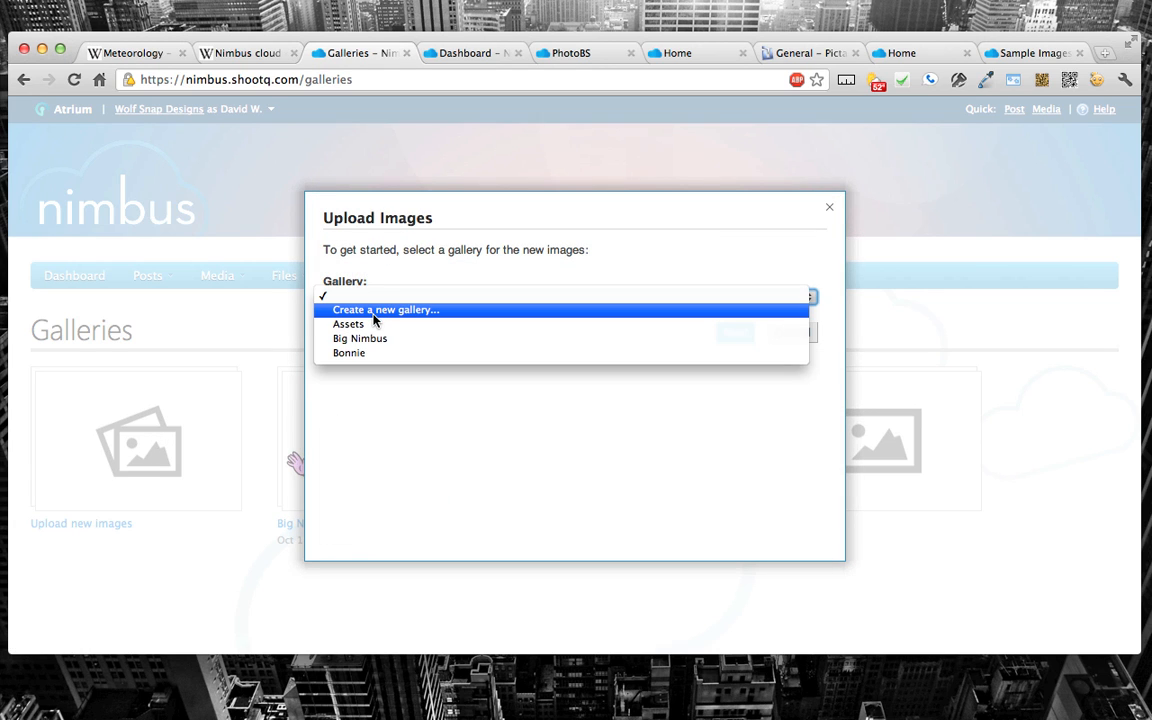
{"action": "left_click", "coordinate": [375, 311]}
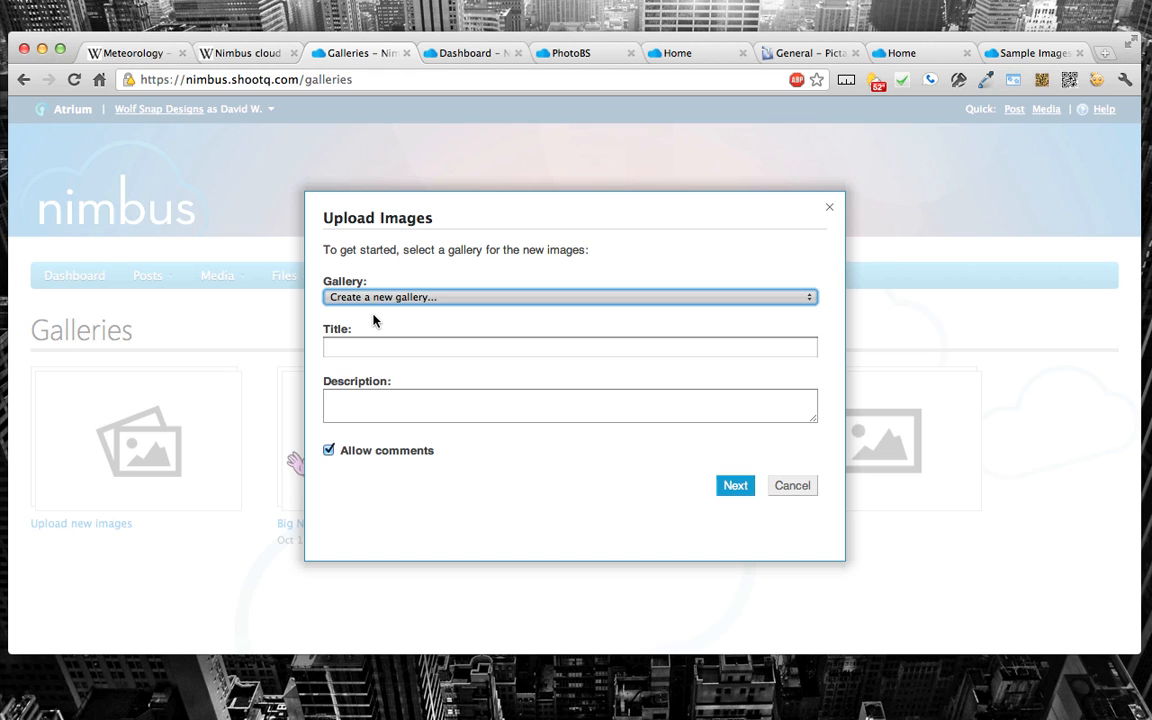
{"action": "left_click", "coordinate": [375, 348]}
{"action": "type", "text": "Pictage"}
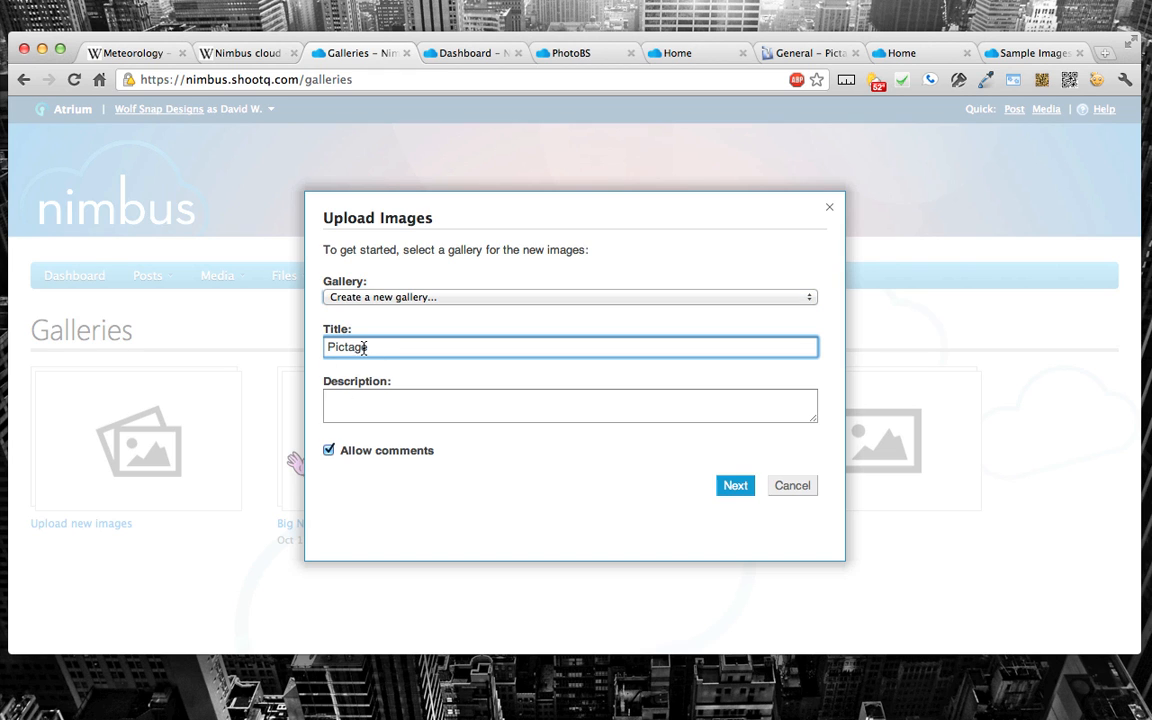
{"action": "type", "text": " Demo"}
{"action": "left_click", "coordinate": [734, 486]}
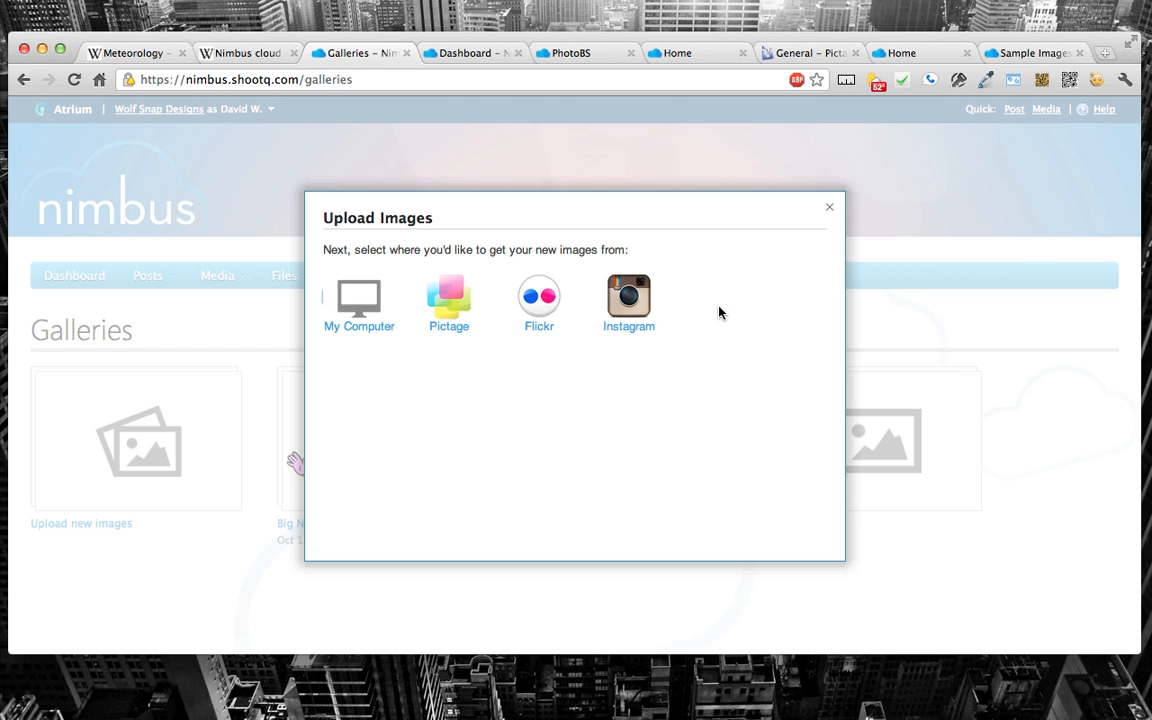
{"action": "left_click", "coordinate": [829, 207]}
Step: Open the Integration settings and review the options for linking photo sharing and video accounts
{"action": "mouse_move", "coordinate": [270, 291]}
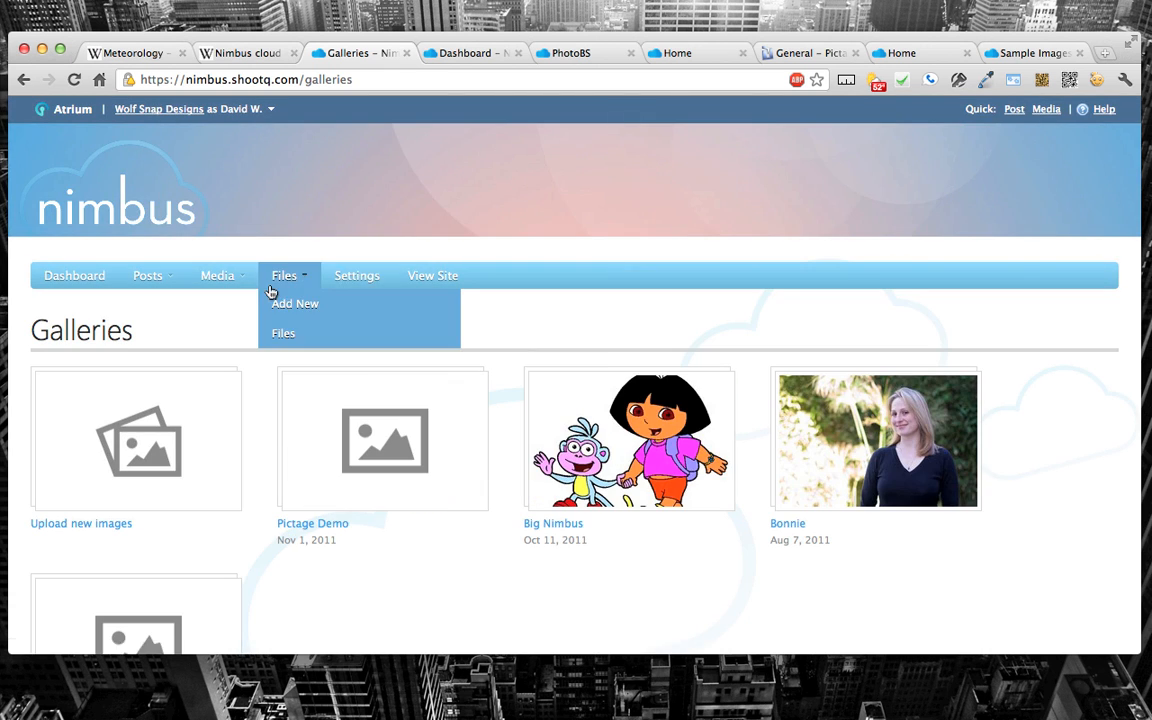
{"action": "left_click", "coordinate": [344, 283]}
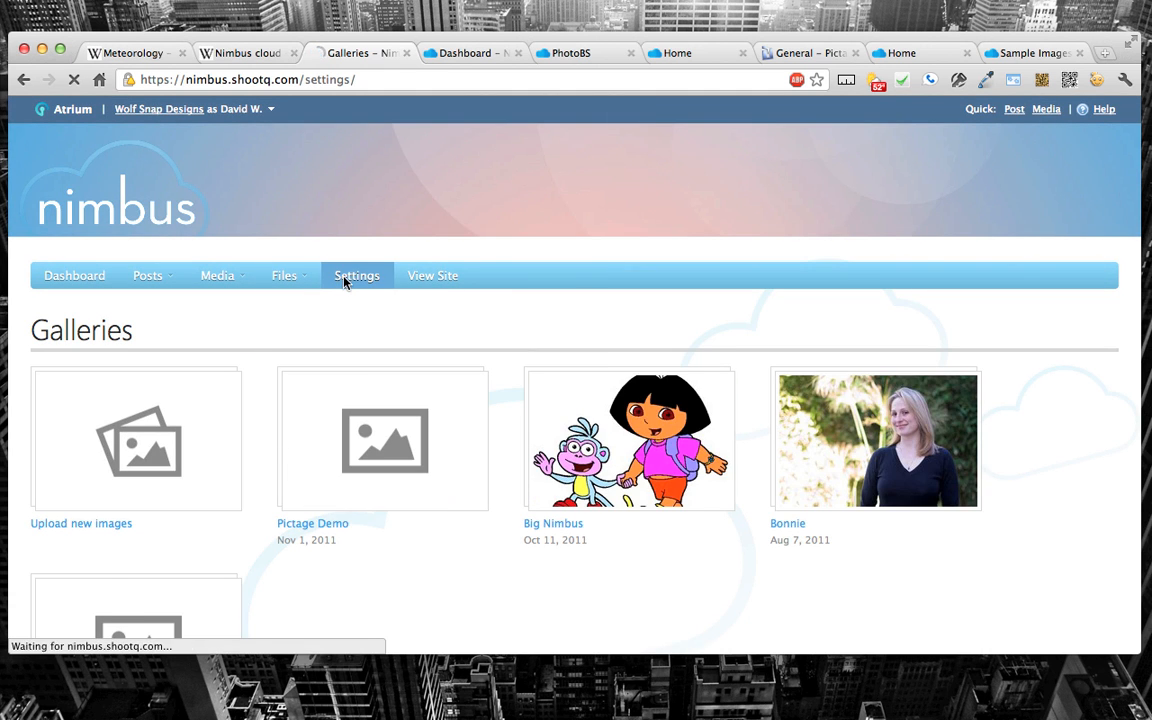
{"action": "scroll", "coordinate": [429, 355], "scroll_direction": "down", "scroll_amount": 3}
{"action": "scroll", "coordinate": [88, 526], "scroll_direction": "down", "scroll_amount": 2}
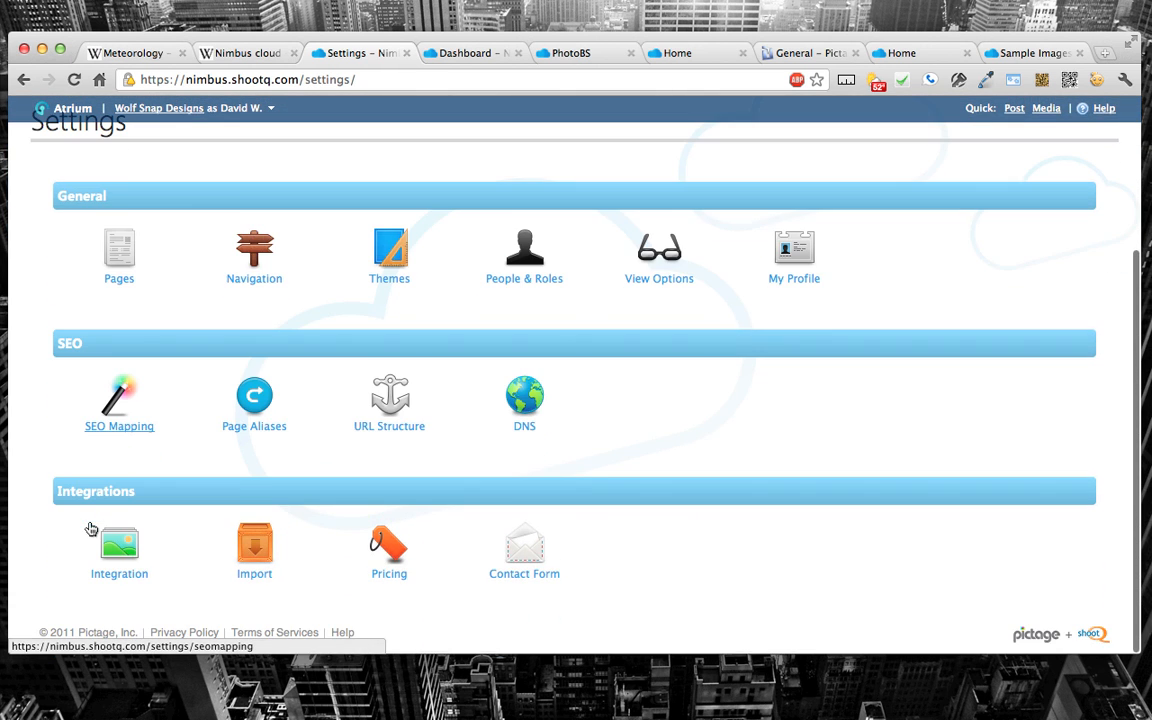
{"action": "left_click", "coordinate": [118, 538]}
{"action": "scroll", "coordinate": [214, 506], "scroll_direction": "down", "scroll_amount": 2}
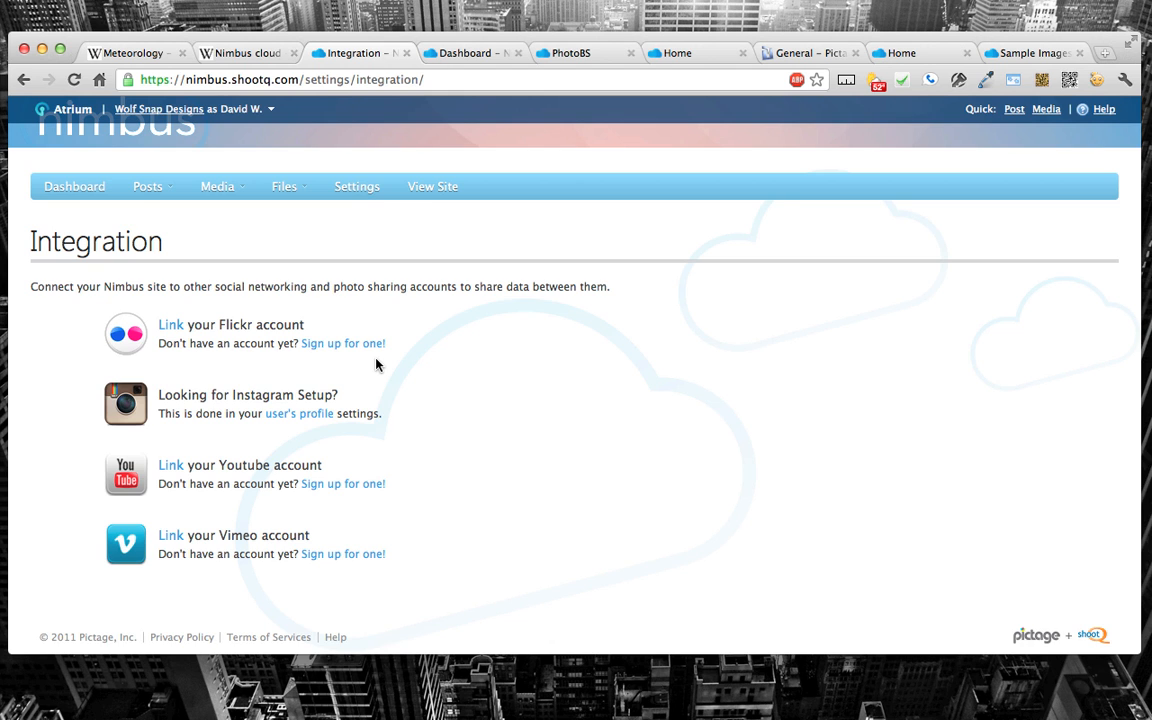
{"action": "scroll", "coordinate": [399, 334], "scroll_direction": "up", "scroll_amount": 2}
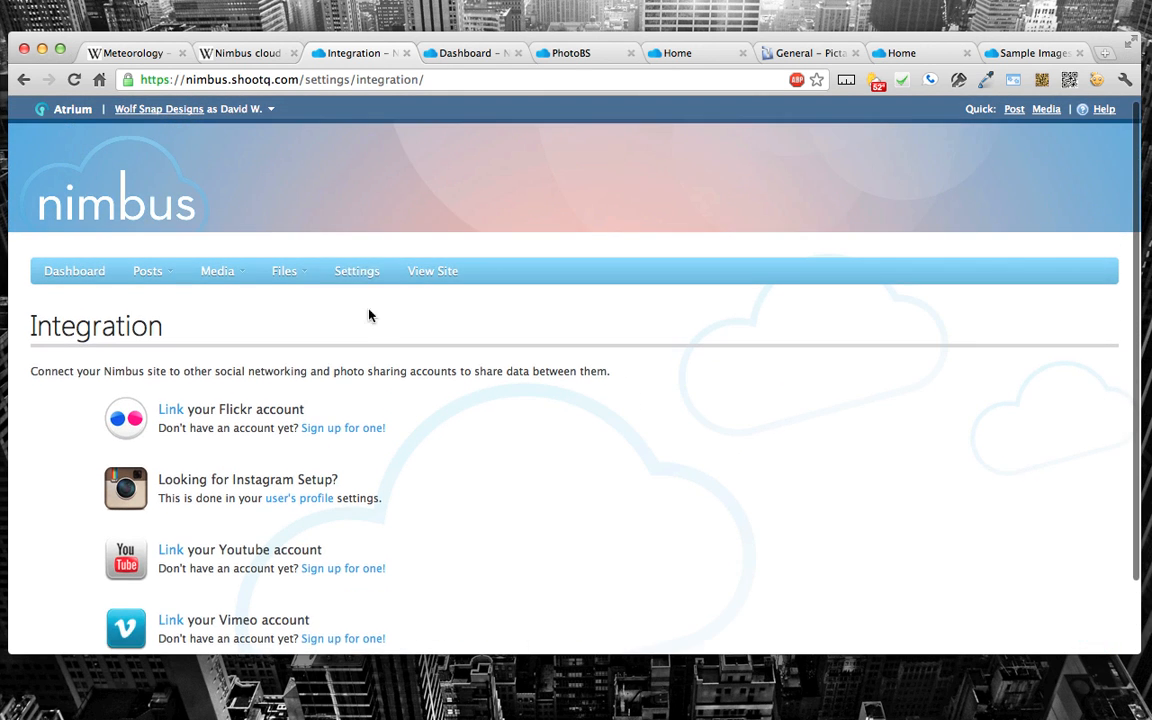
Step: View the Nimbus Files page, revisit the Nimbus cloud Wikipedia article, and return to Files
{"action": "mouse_move", "coordinate": [282, 272]}
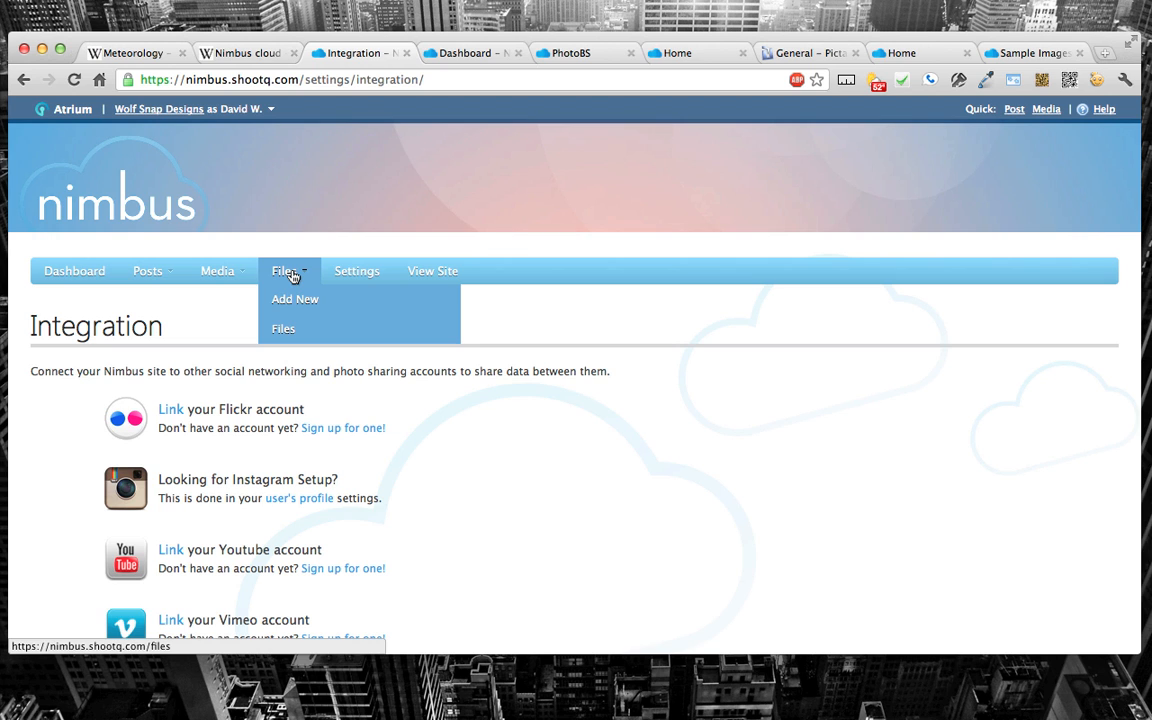
{"action": "left_click", "coordinate": [289, 272]}
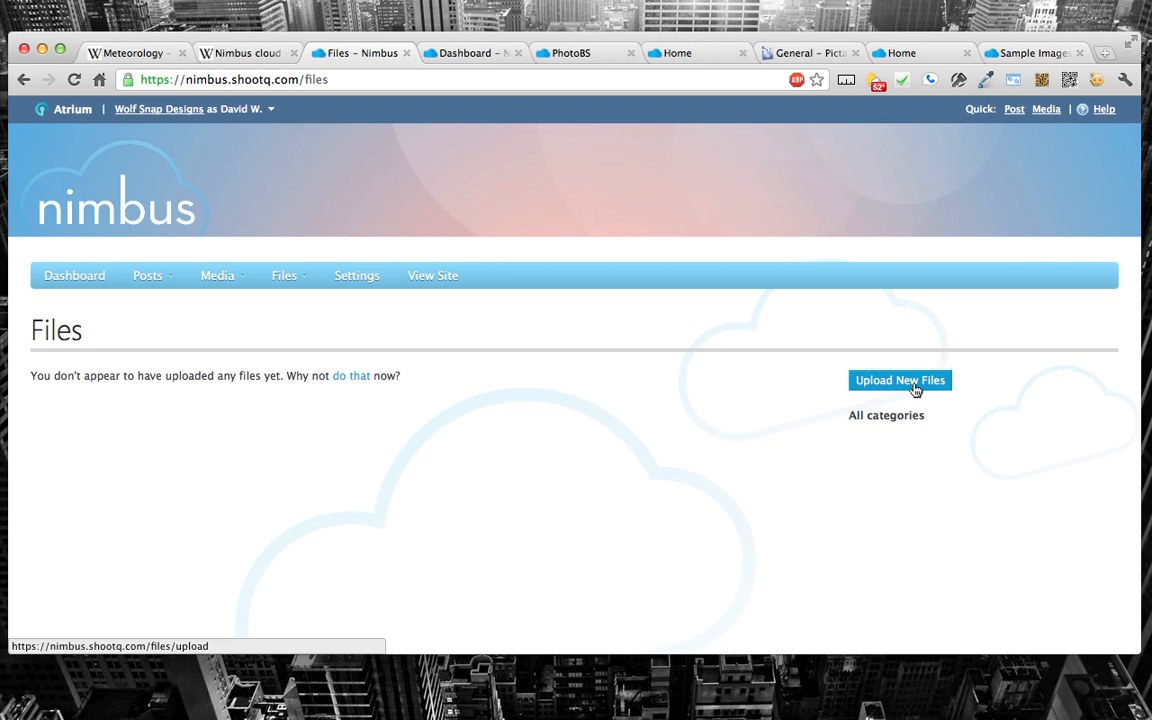
{"action": "left_click", "coordinate": [224, 61]}
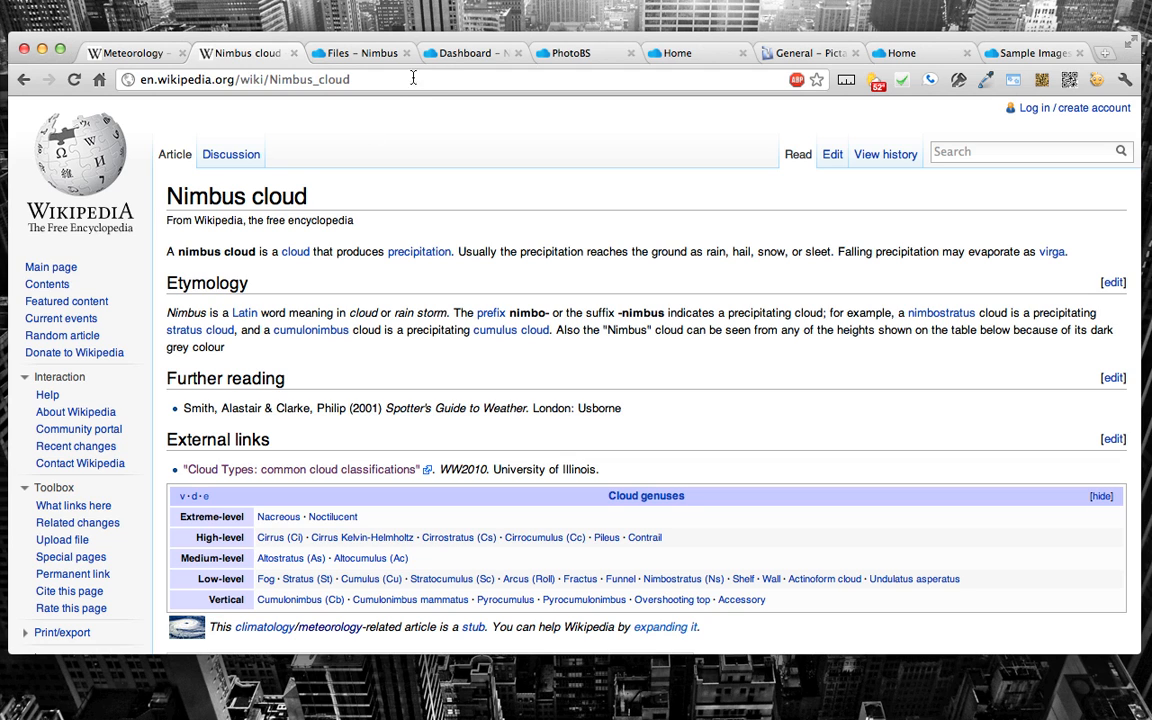
{"action": "left_click", "coordinate": [380, 57]}
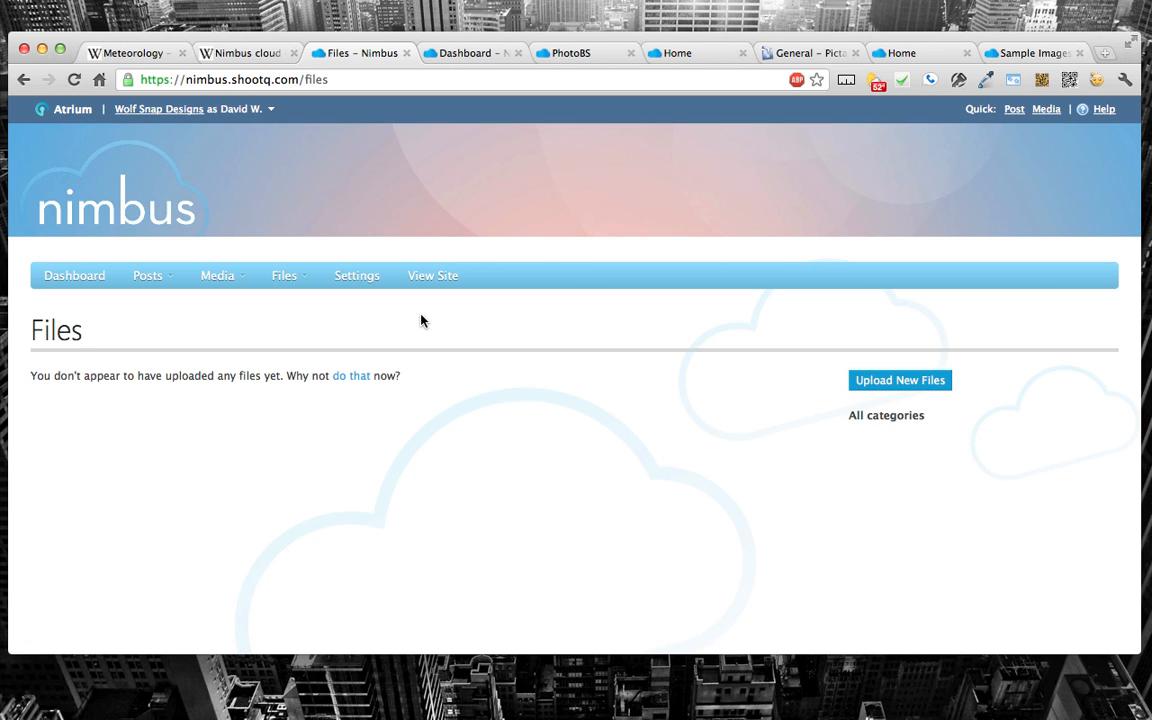
Step: Browse the PhotoBS website's home, About, Galleries, Contact and Client Login pages
{"action": "left_click", "coordinate": [493, 55]}
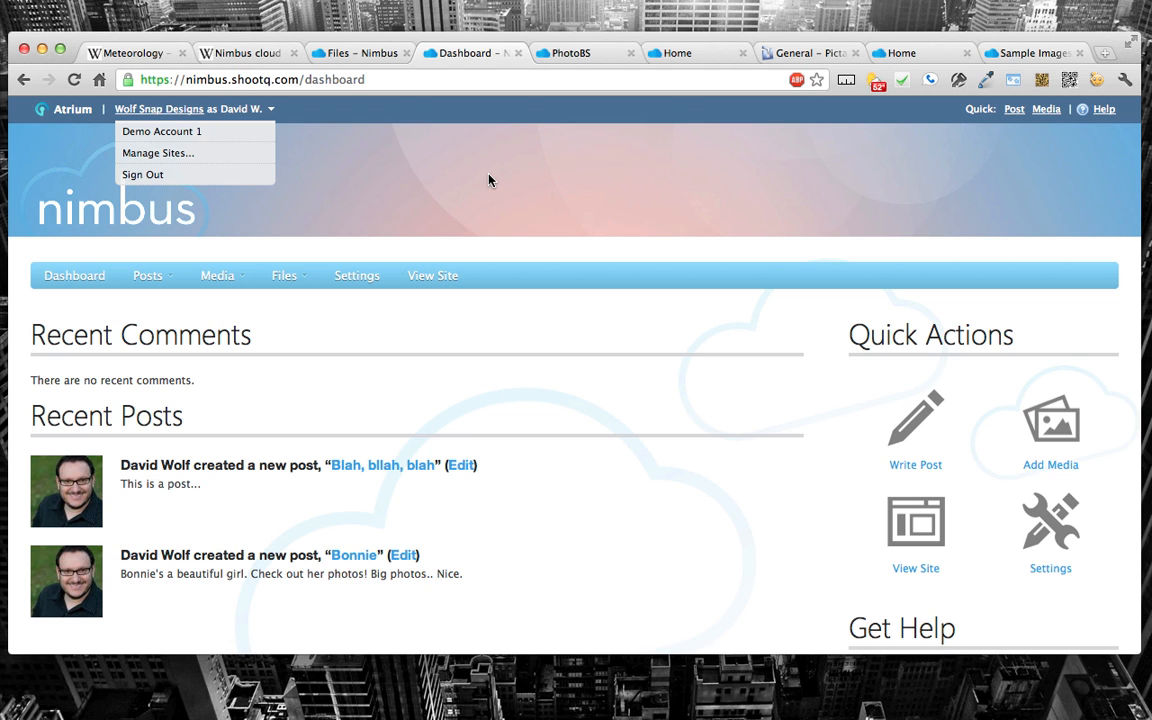
{"action": "left_click", "coordinate": [571, 55]}
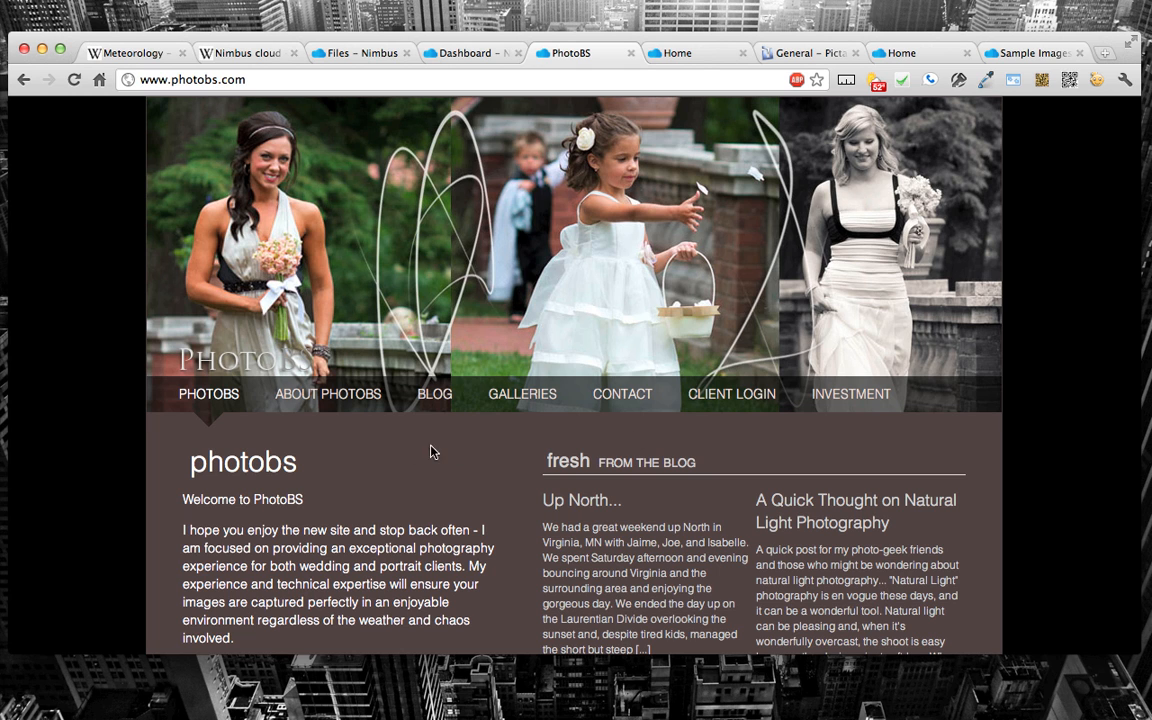
{"action": "left_click", "coordinate": [318, 398]}
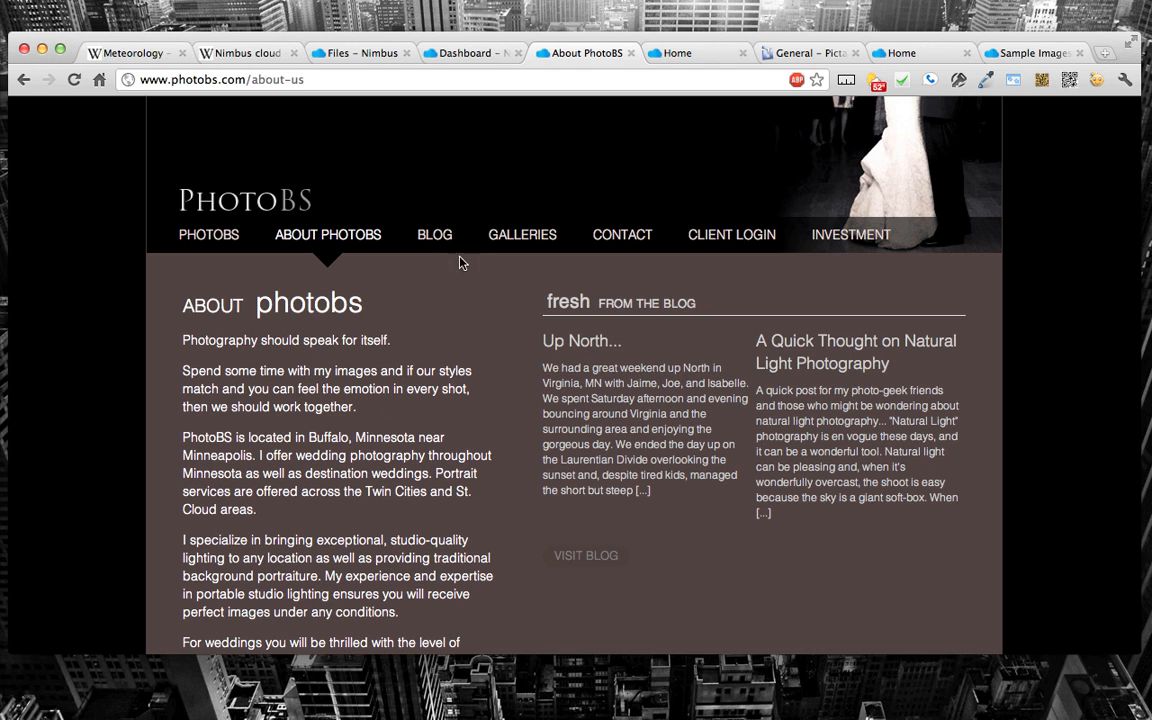
{"action": "left_click", "coordinate": [532, 236]}
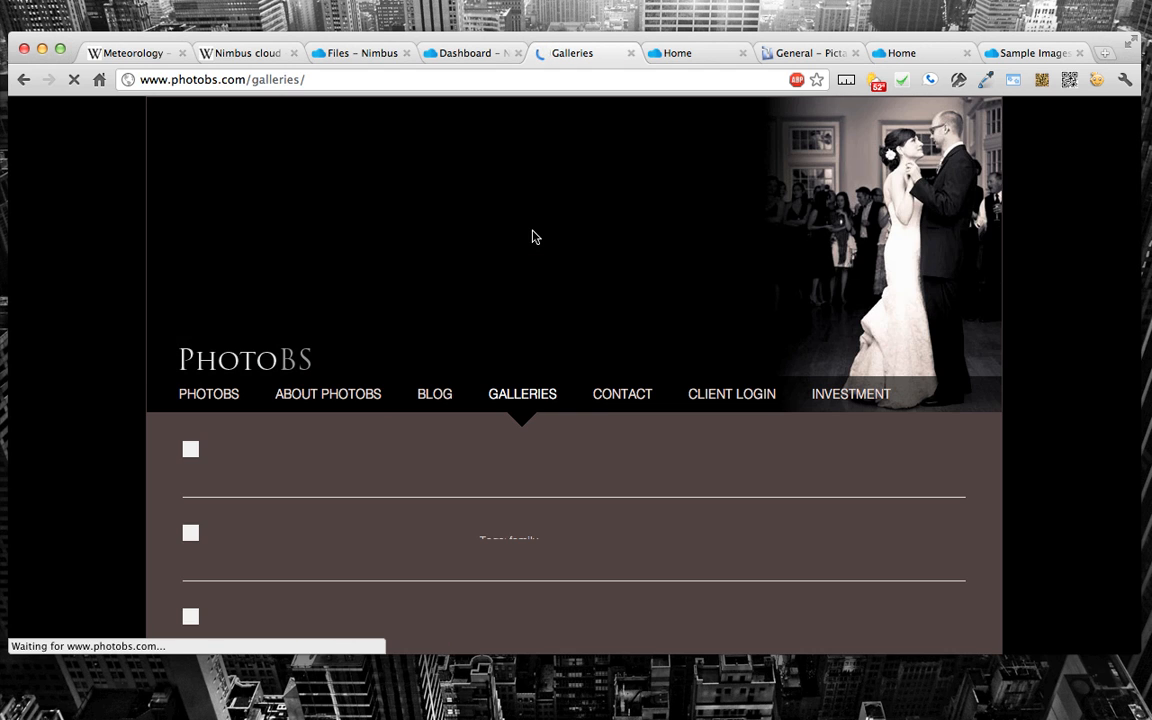
{"action": "left_click", "coordinate": [614, 398]}
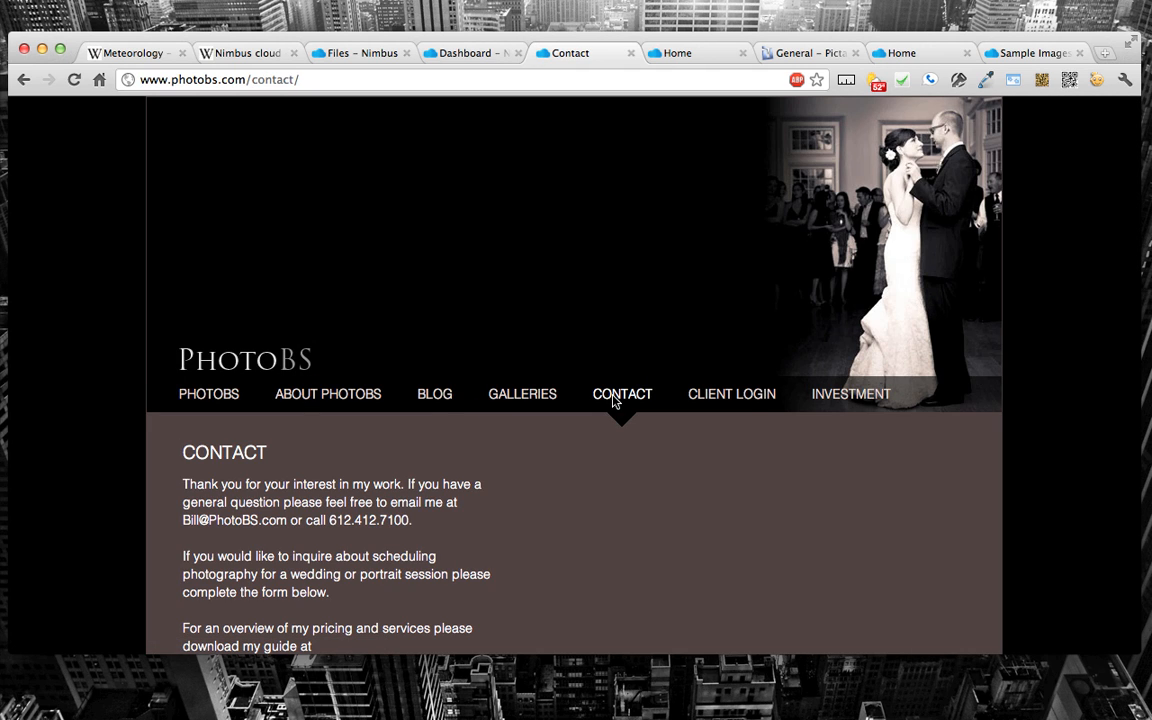
{"action": "left_click", "coordinate": [746, 396]}
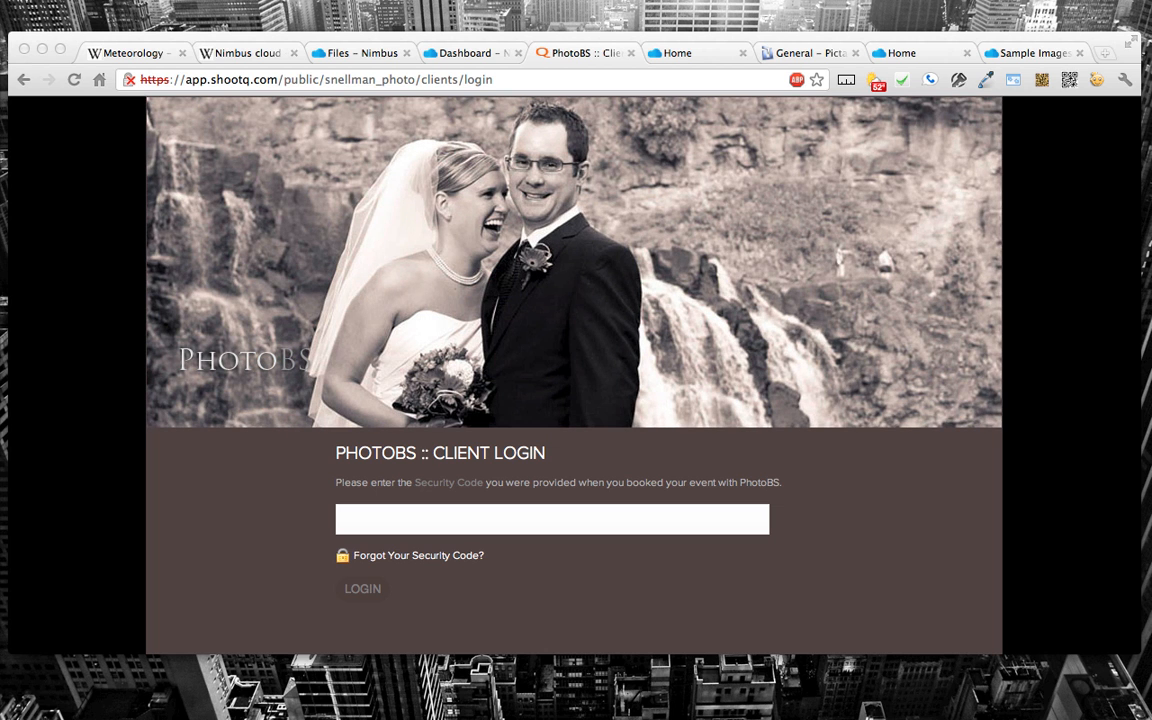
Step: Return to the Nimbus Files page, make the browser window slightly taller, and open Settings to view the SEO options
{"action": "left_click", "coordinate": [330, 56]}
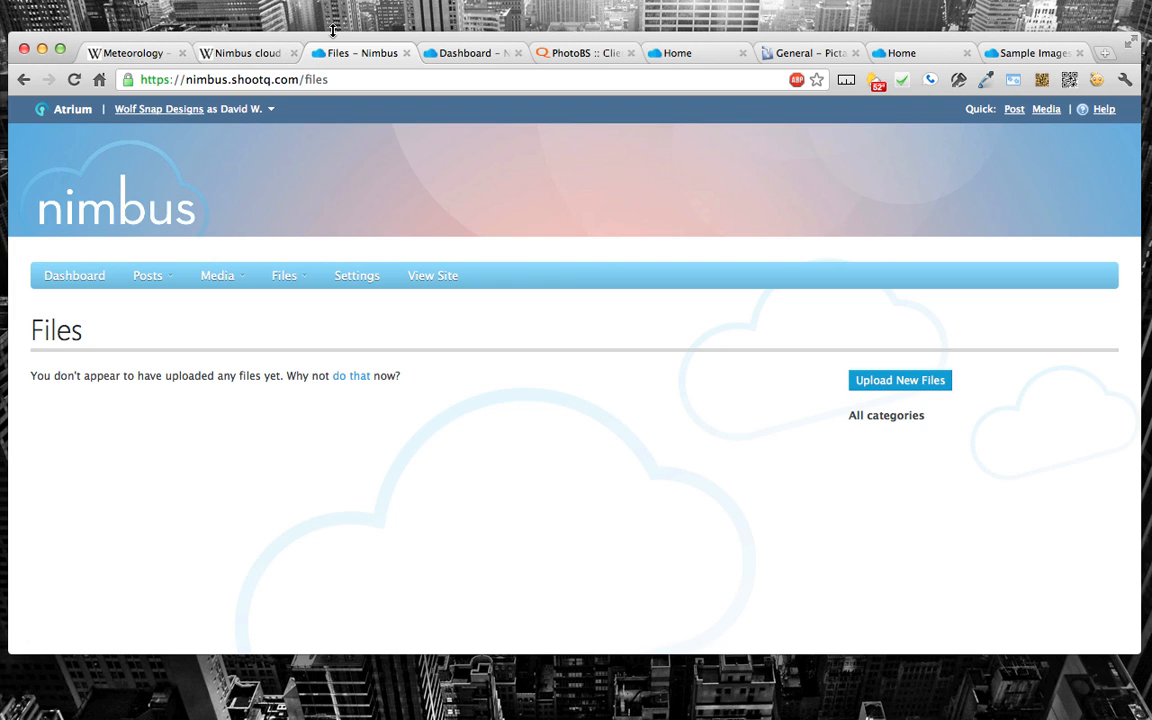
{"action": "left_click_drag", "start_coordinate": [333, 30], "coordinate": [333, 12]}
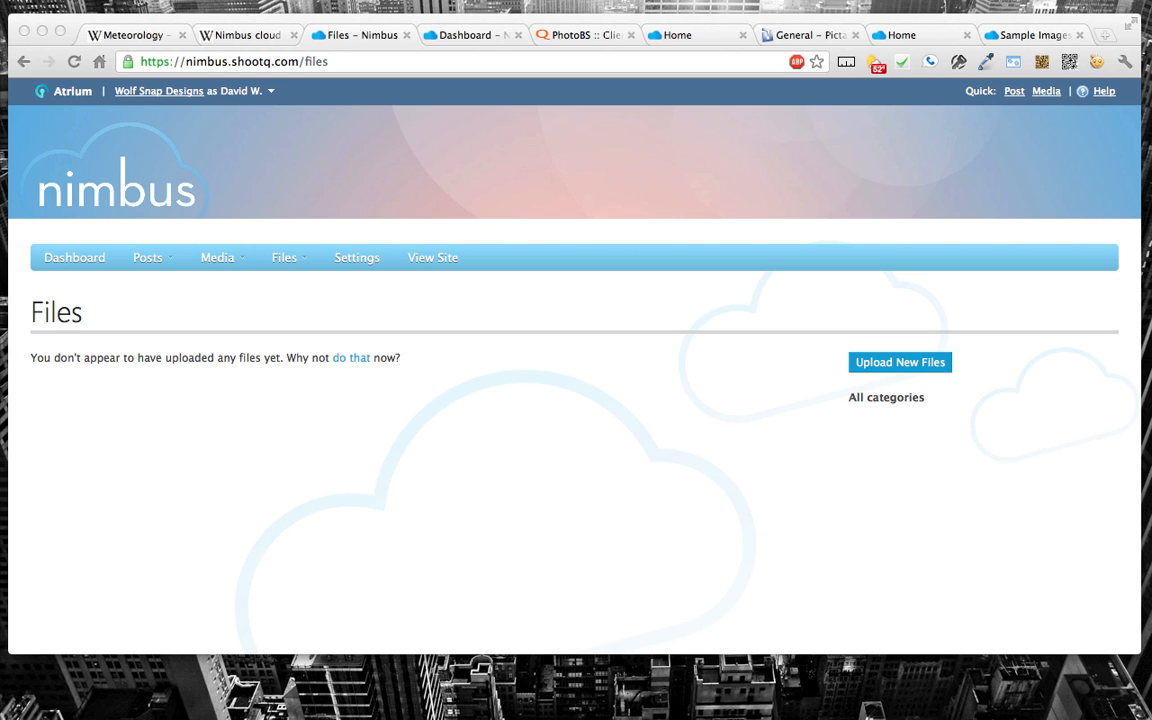
{"action": "left_click", "coordinate": [356, 262]}
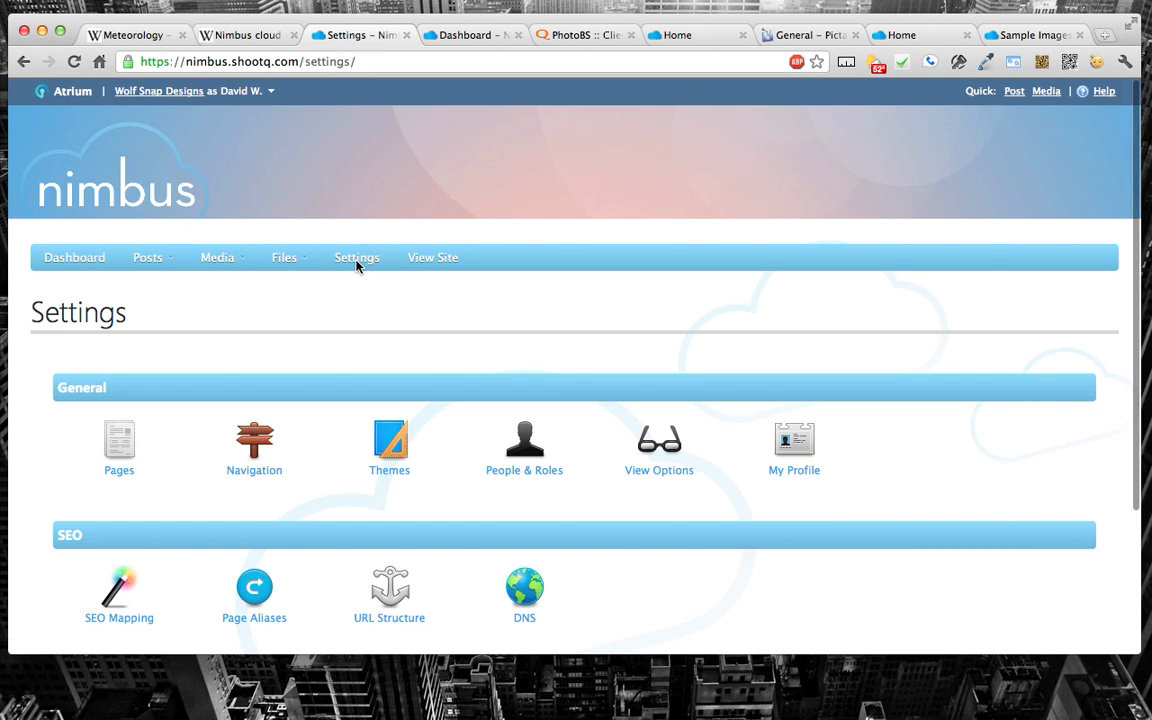
{"action": "scroll", "coordinate": [321, 357], "scroll_direction": "down", "scroll_amount": 3}
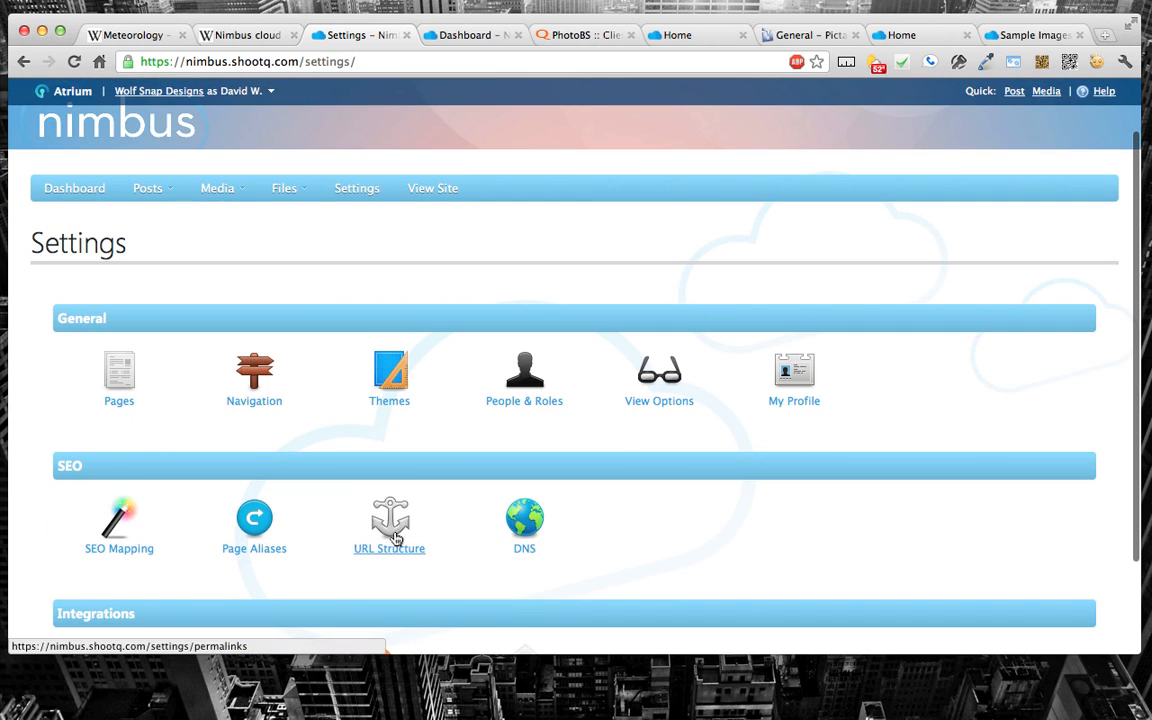
Step: Fill in a new page alias with the path /photogallery and choose the girl's photo page as its target
{"action": "left_click", "coordinate": [232, 535]}
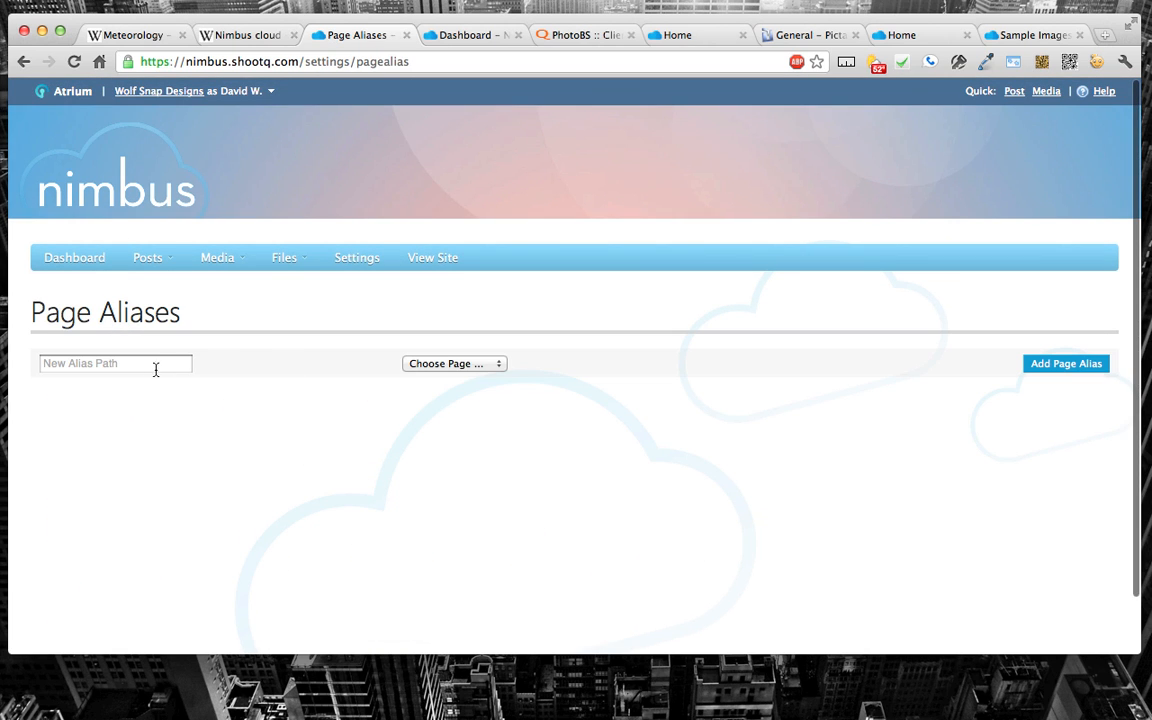
{"action": "key", "text": "super+Left"}
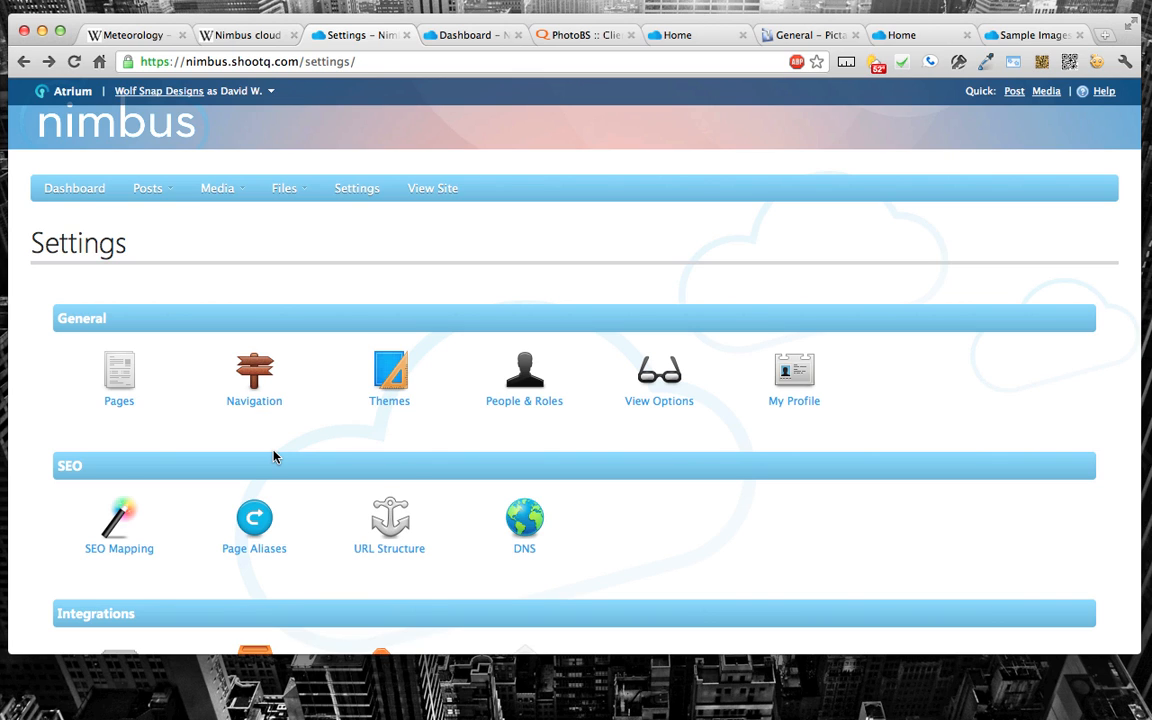
{"action": "left_click", "coordinate": [252, 523]}
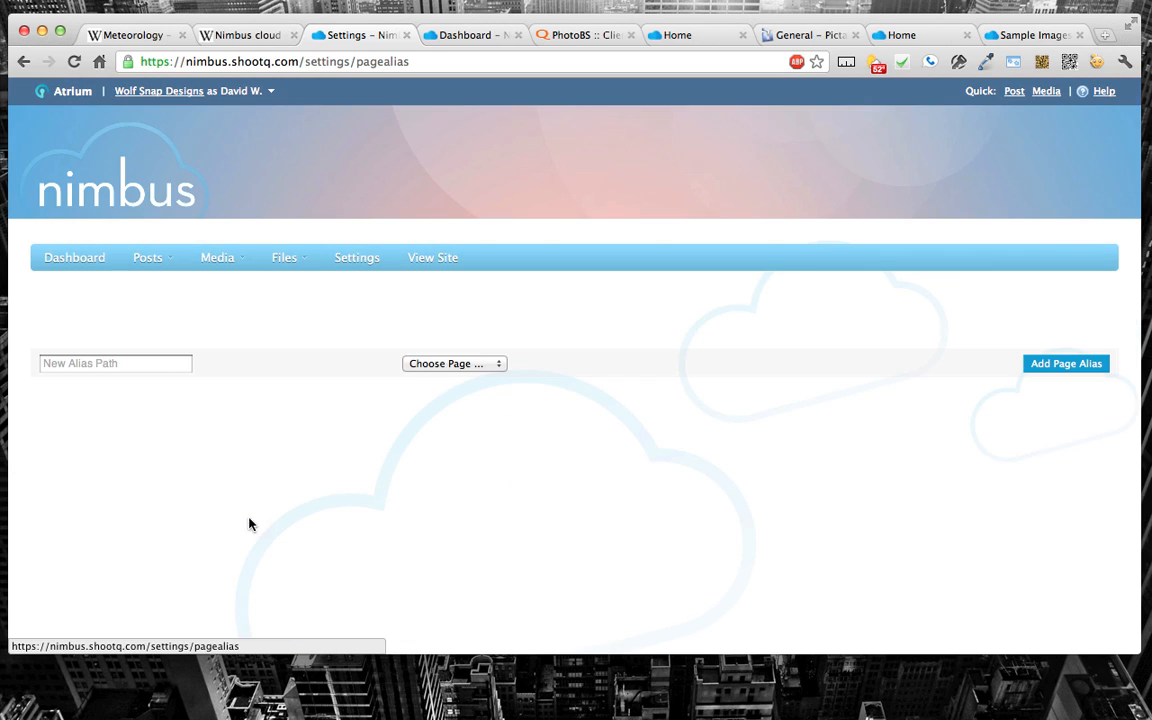
{"action": "left_click", "coordinate": [95, 362]}
{"action": "type", "text": "/photogallery"}
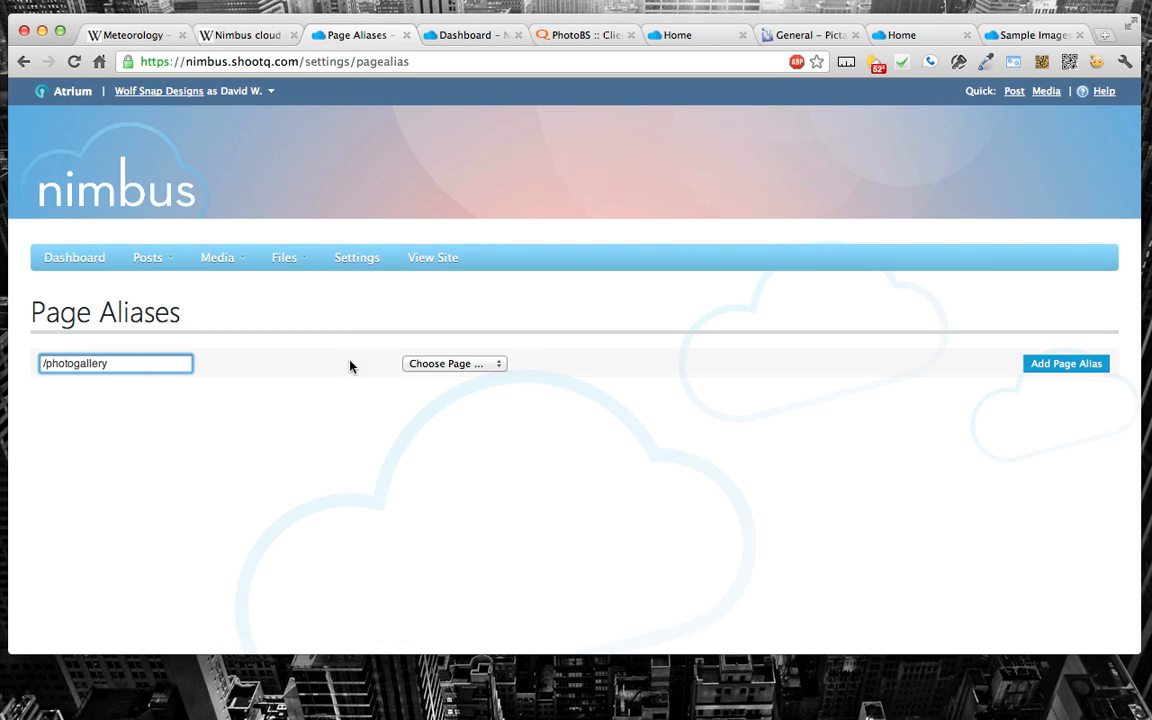
{"action": "left_click", "coordinate": [420, 364]}
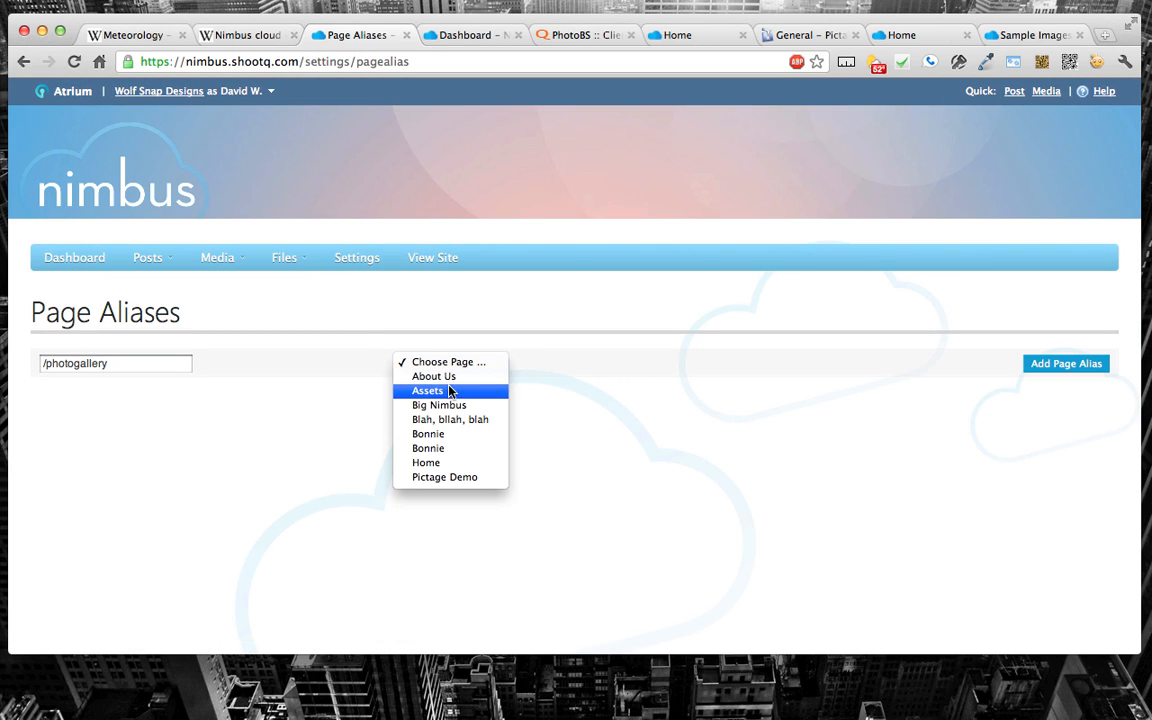
{"action": "left_click", "coordinate": [456, 434]}
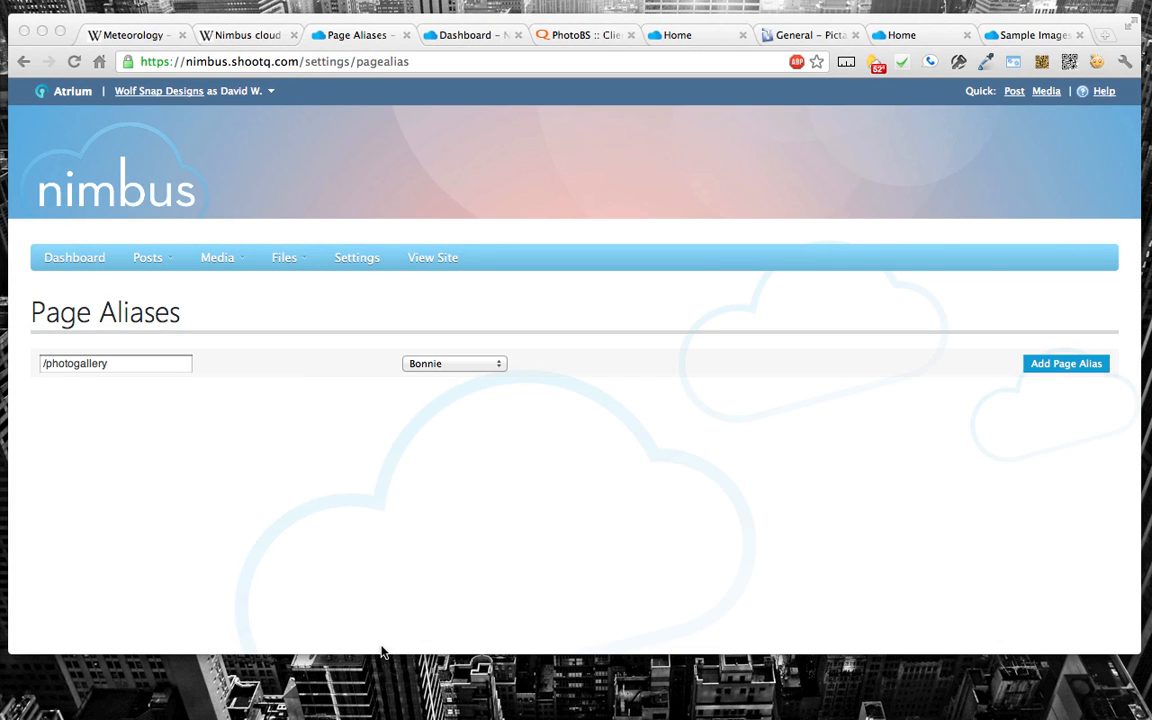
Step: Make the browser window slightly taller and view the Pictage Forums General section and the nimbus.wolfsnap.com home page
{"action": "left_click", "coordinate": [371, 609]}
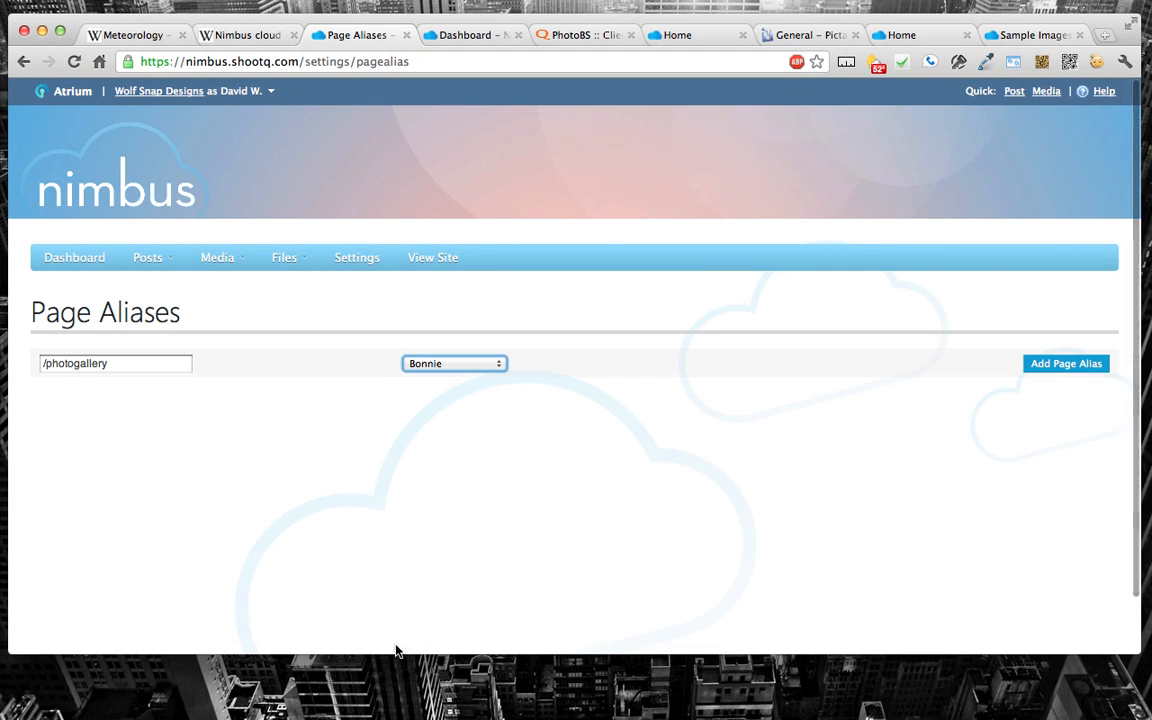
{"action": "left_click_drag", "start_coordinate": [403, 655], "coordinate": [401, 685]}
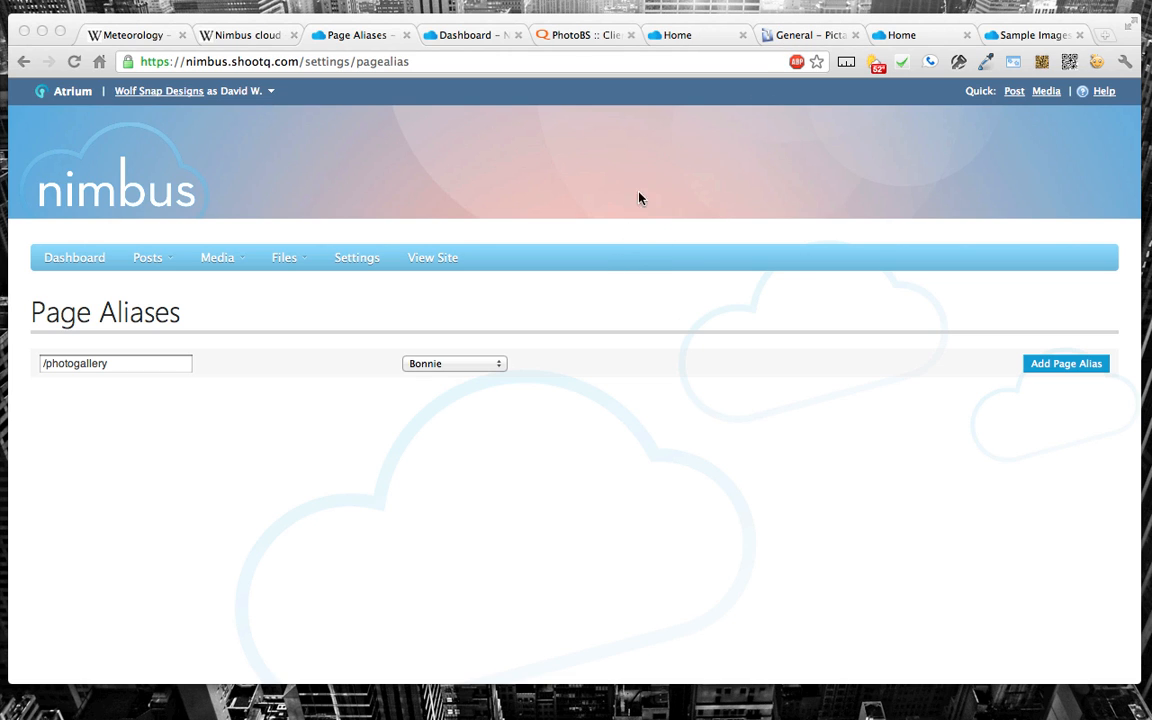
{"action": "left_click", "coordinate": [800, 36]}
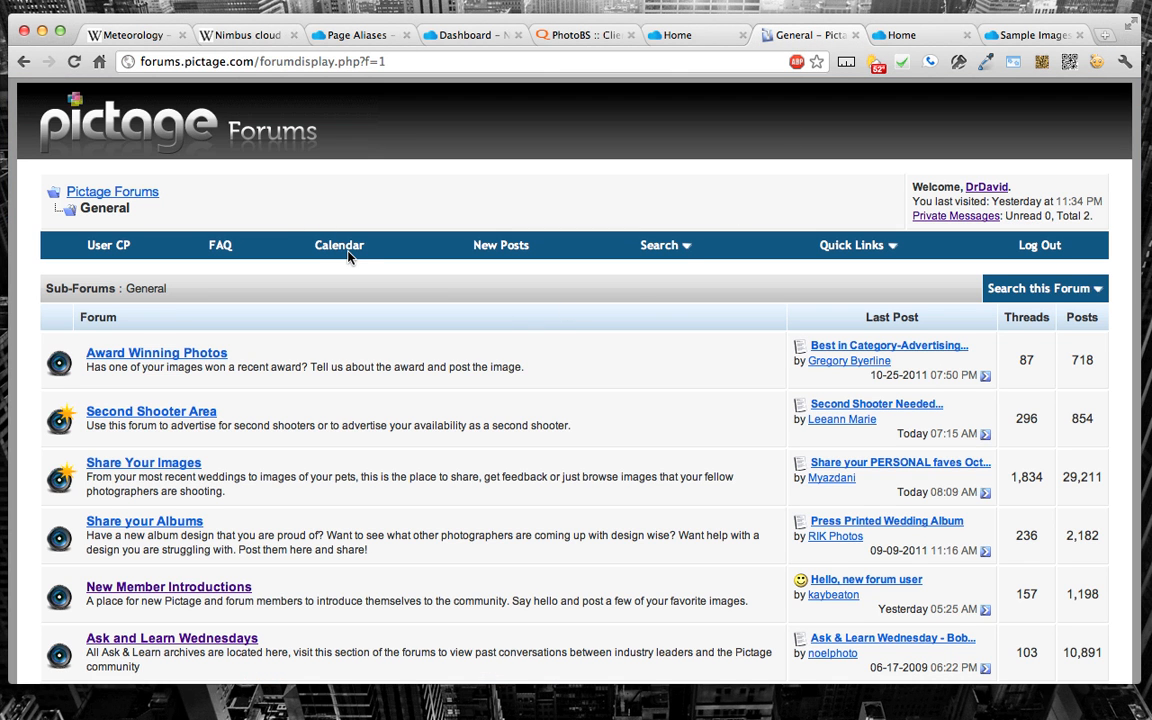
{"action": "scroll", "coordinate": [348, 257], "scroll_direction": "down", "scroll_amount": 2}
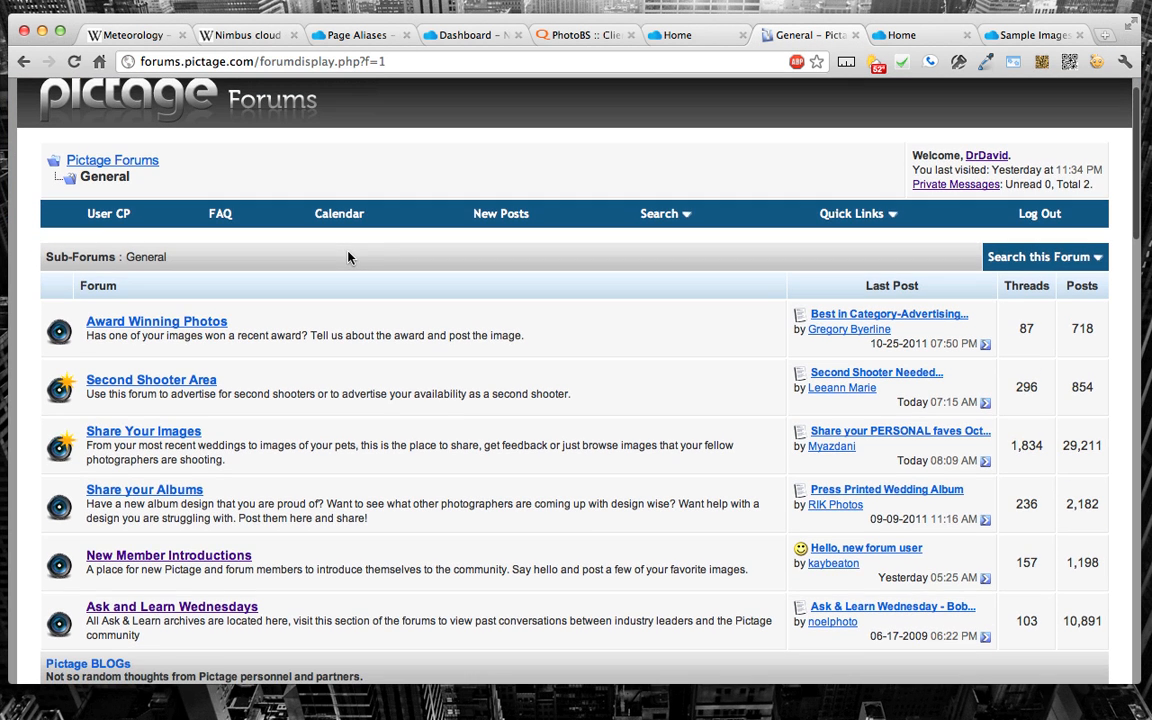
{"action": "left_click", "coordinate": [674, 40]}
{"action": "left_click", "coordinate": [797, 42]}
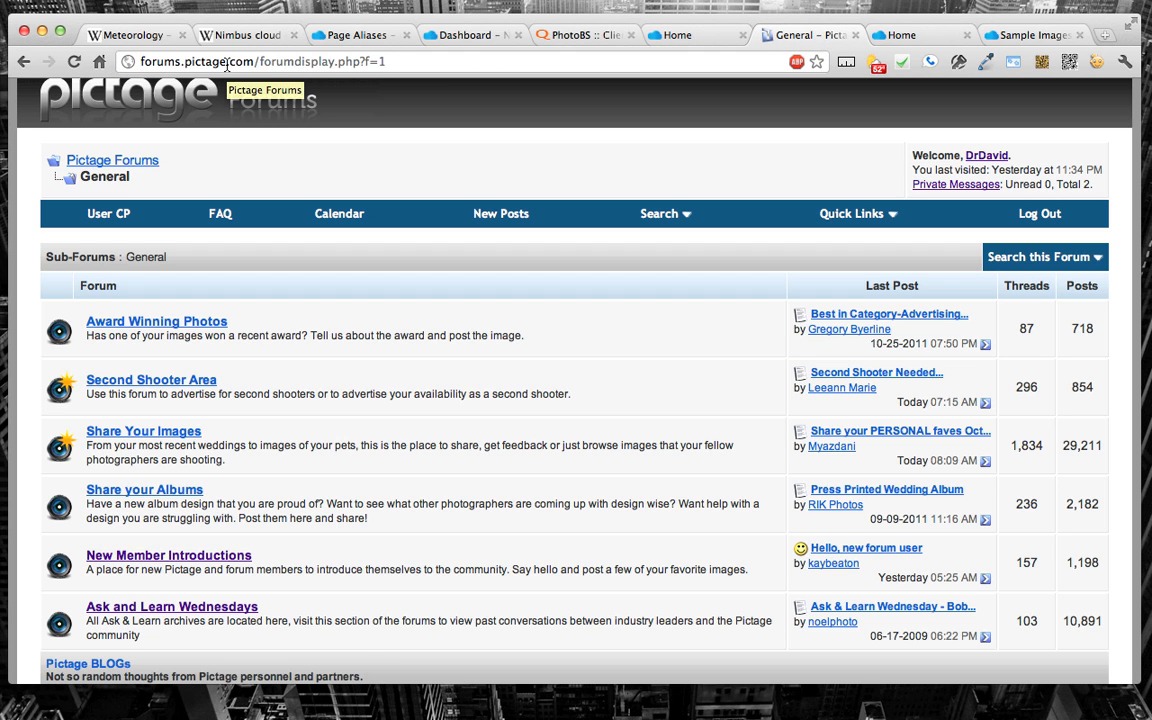
{"action": "left_click", "coordinate": [684, 37]}
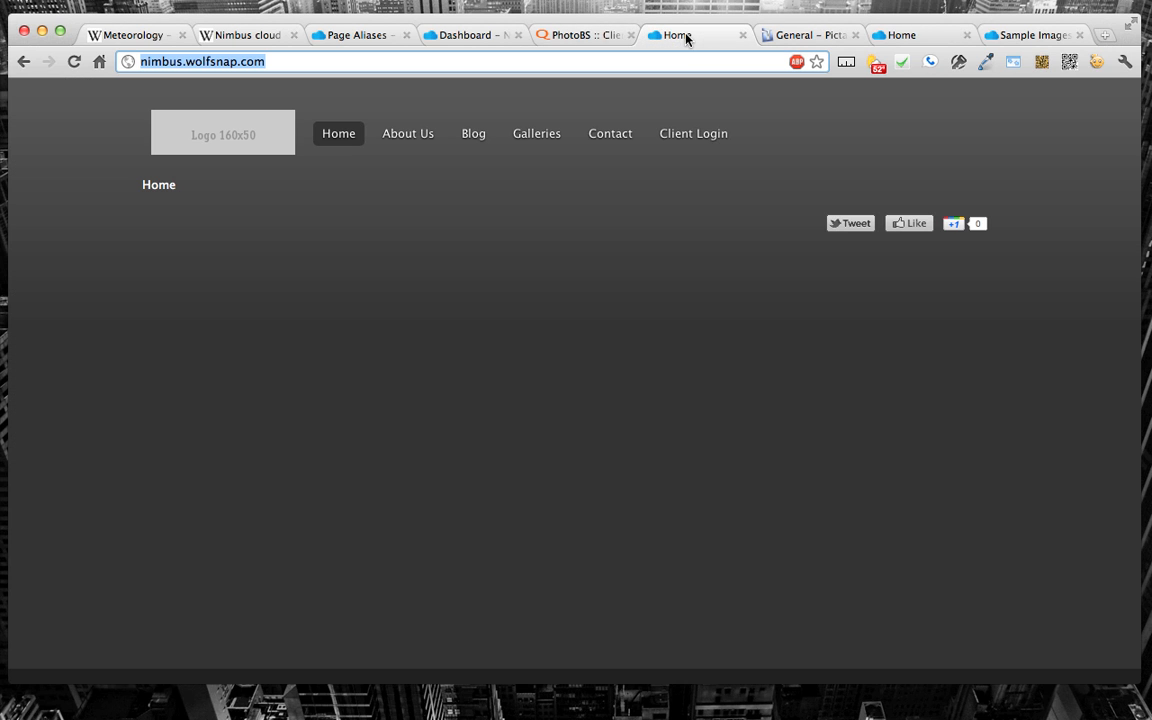
{"action": "left_click", "coordinate": [550, 35]}
Step: Open the ShootQ Help Hub from the Page Aliases page, review its articles, and return to Page Aliases
{"action": "left_click", "coordinate": [340, 36]}
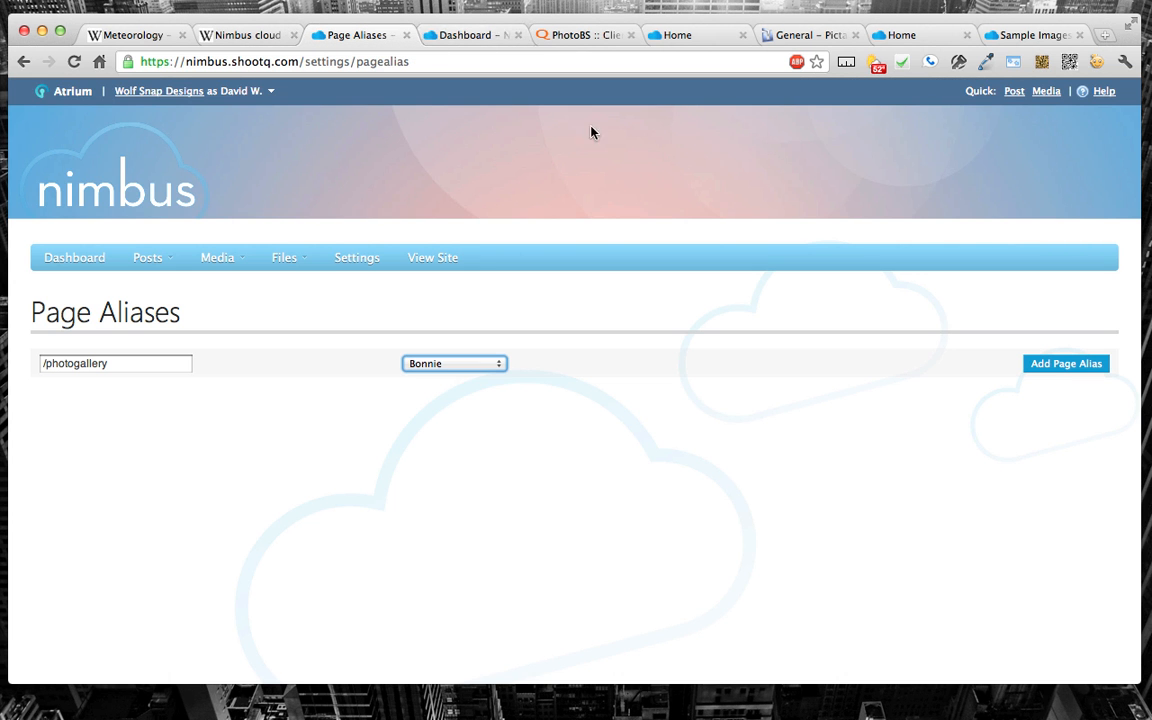
{"action": "left_click", "coordinate": [1105, 93]}
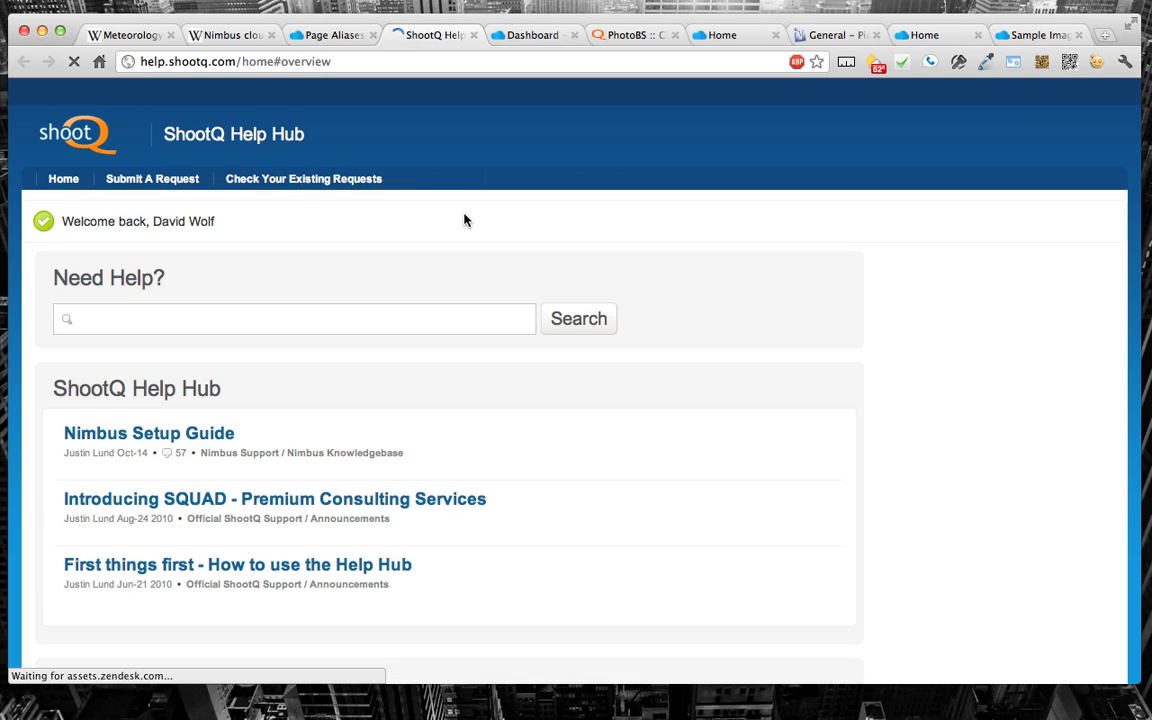
{"action": "scroll", "coordinate": [464, 220], "scroll_direction": "down", "scroll_amount": 6}
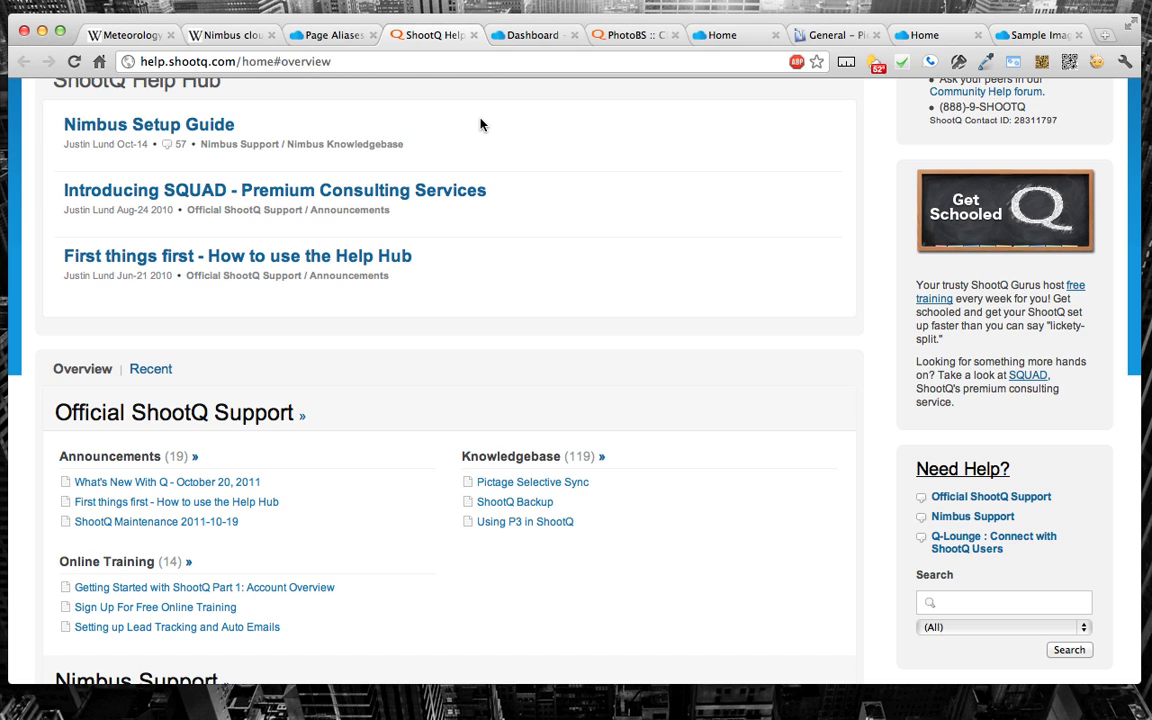
{"action": "left_click", "coordinate": [331, 36]}
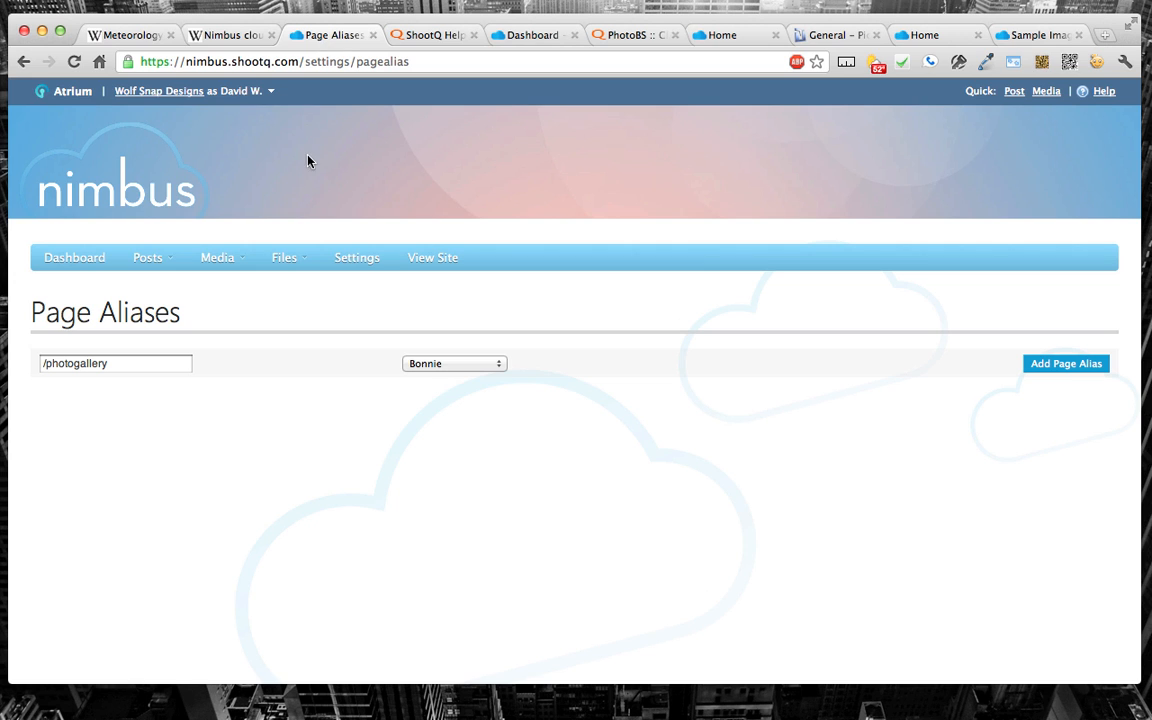
Step: Return to the Nimbus dashboard and open the Themes page from the Settings
{"action": "mouse_move", "coordinate": [173, 258]}
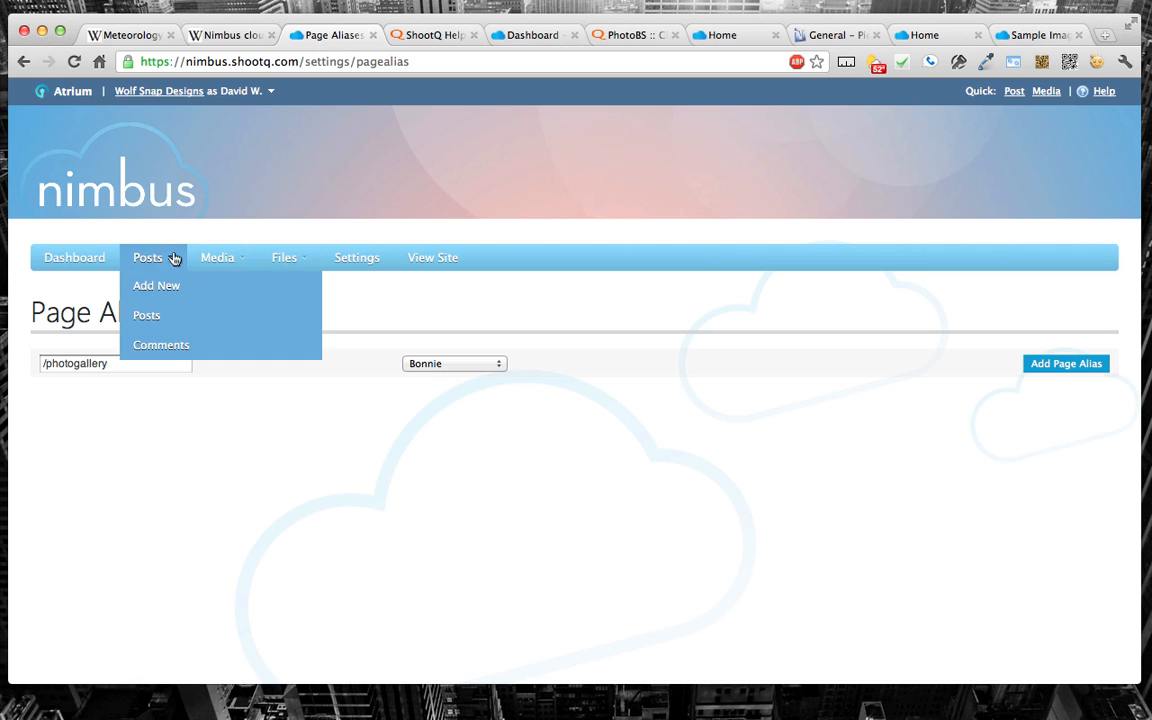
{"action": "left_click", "coordinate": [157, 205]}
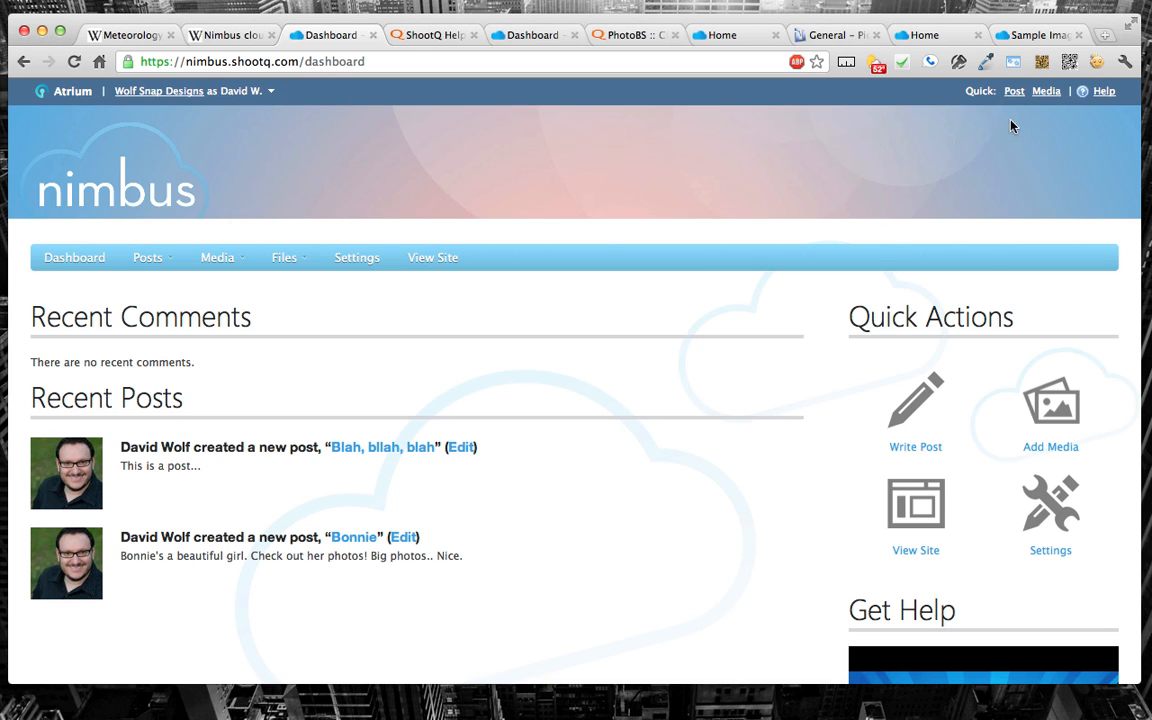
{"action": "left_click", "coordinate": [357, 259]}
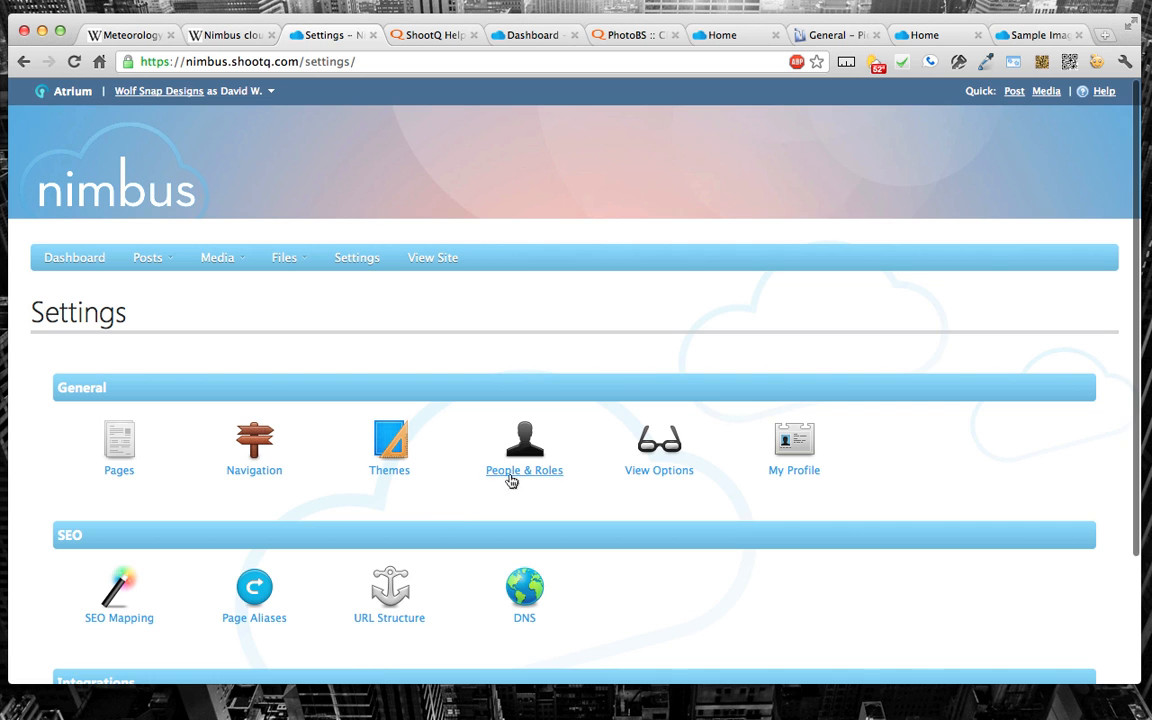
{"action": "scroll", "coordinate": [555, 502], "scroll_direction": "down", "scroll_amount": 2}
{"action": "scroll", "coordinate": [555, 502], "scroll_direction": "down", "scroll_amount": 1}
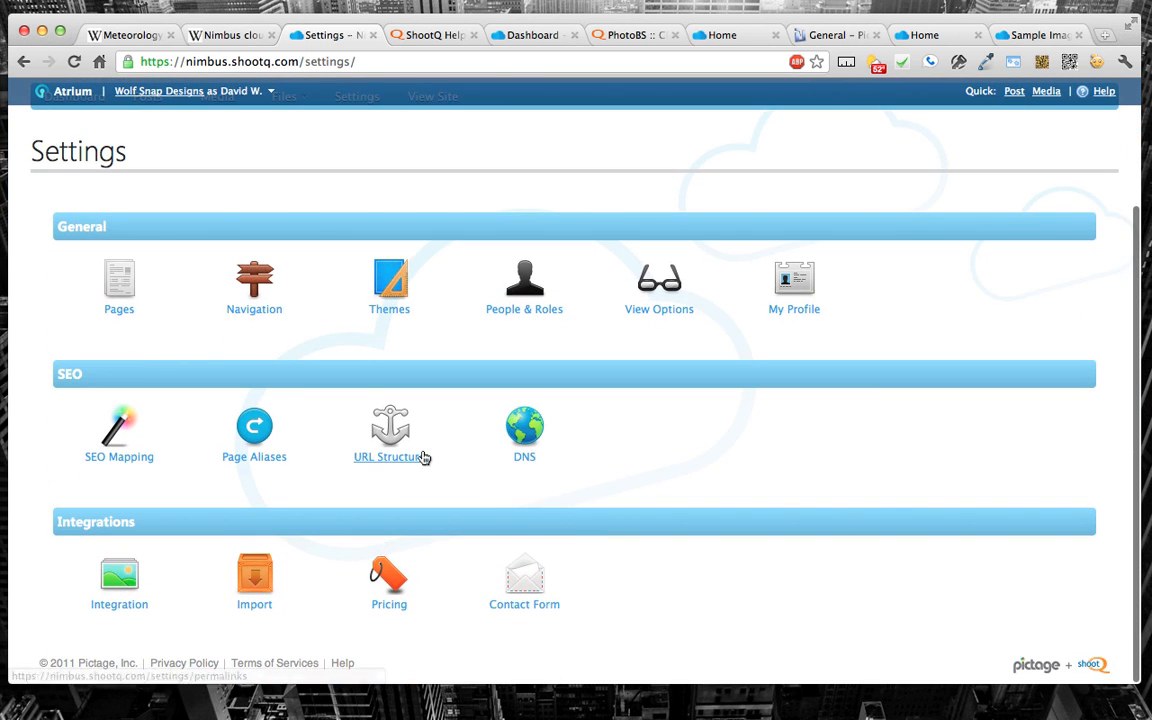
{"action": "left_click", "coordinate": [401, 304]}
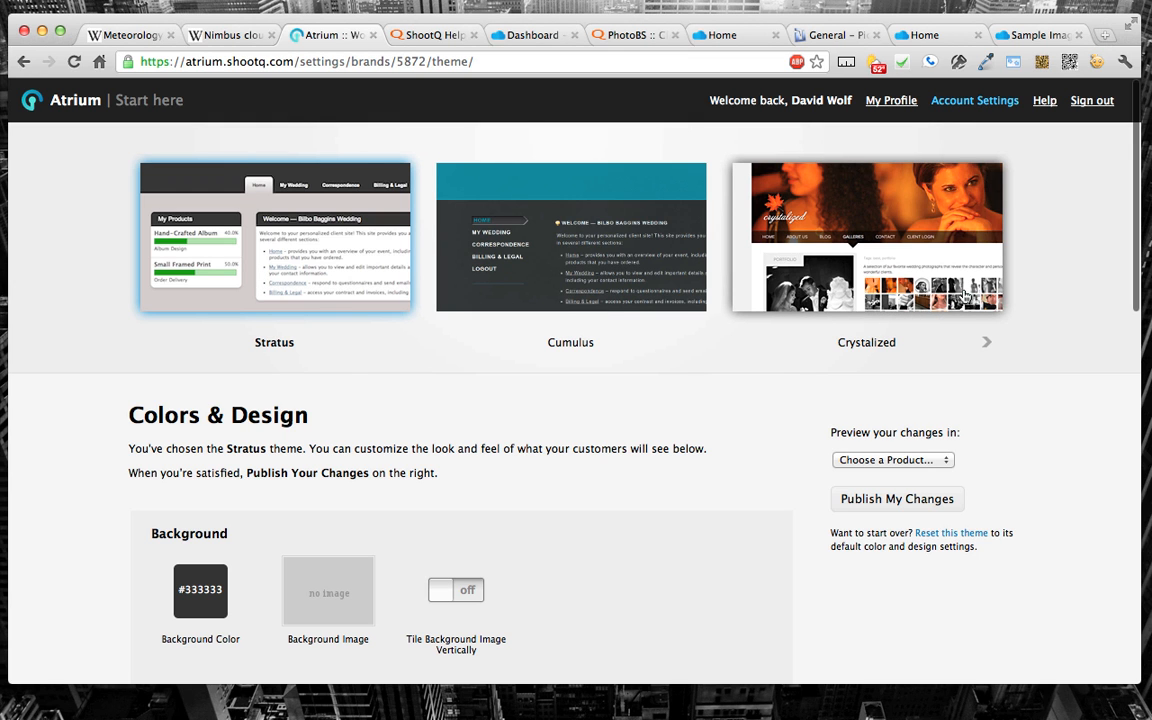
Step: Select the Crystalized theme and look through the remaining themes in the theme gallery
{"action": "left_click", "coordinate": [905, 277]}
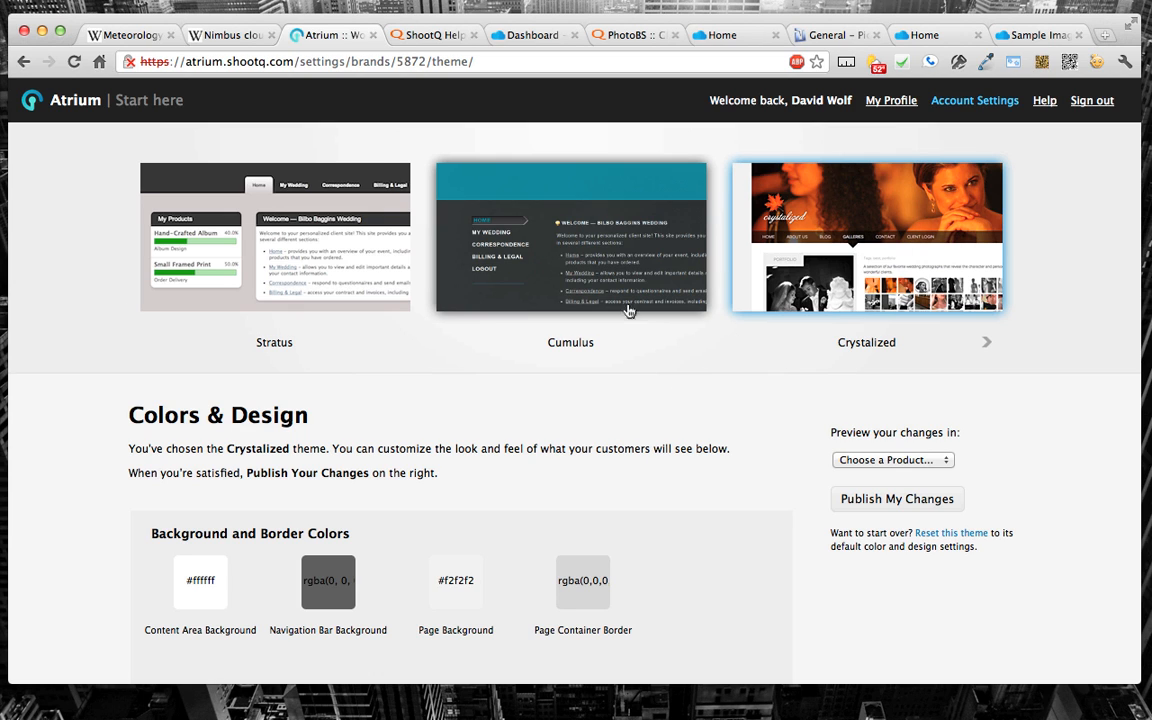
{"action": "left_click", "coordinate": [984, 346]}
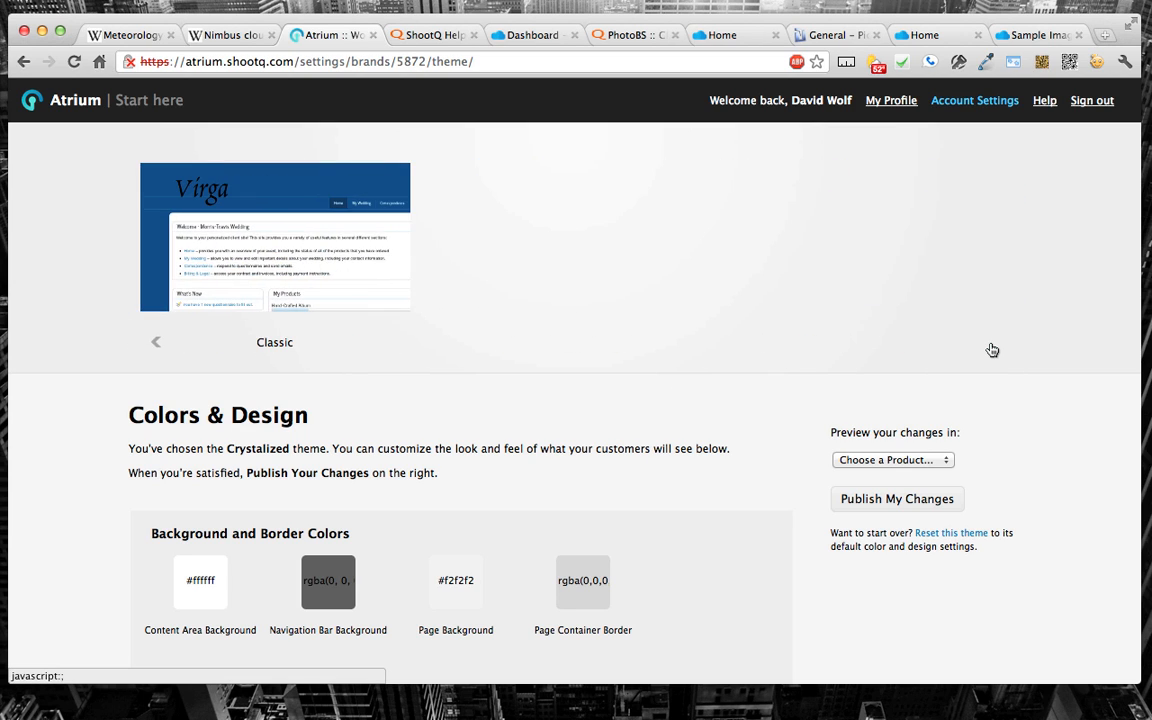
{"action": "left_click", "coordinate": [155, 343]}
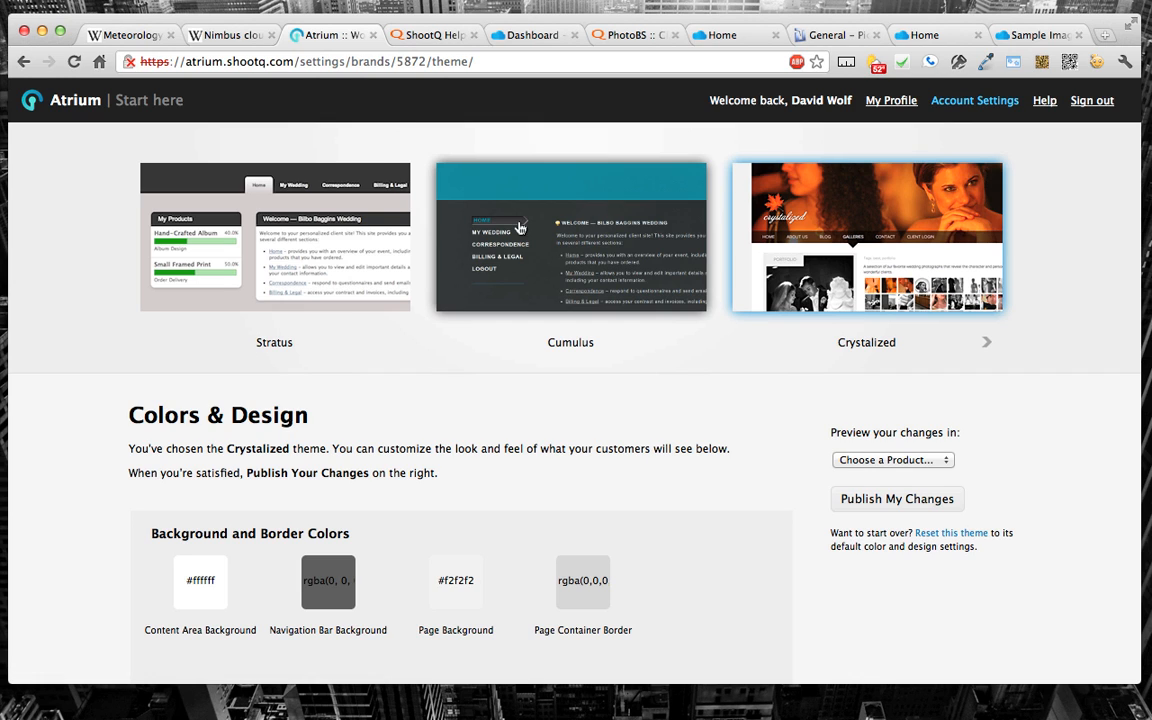
{"action": "left_click", "coordinate": [987, 344]}
{"action": "left_click", "coordinate": [156, 342]}
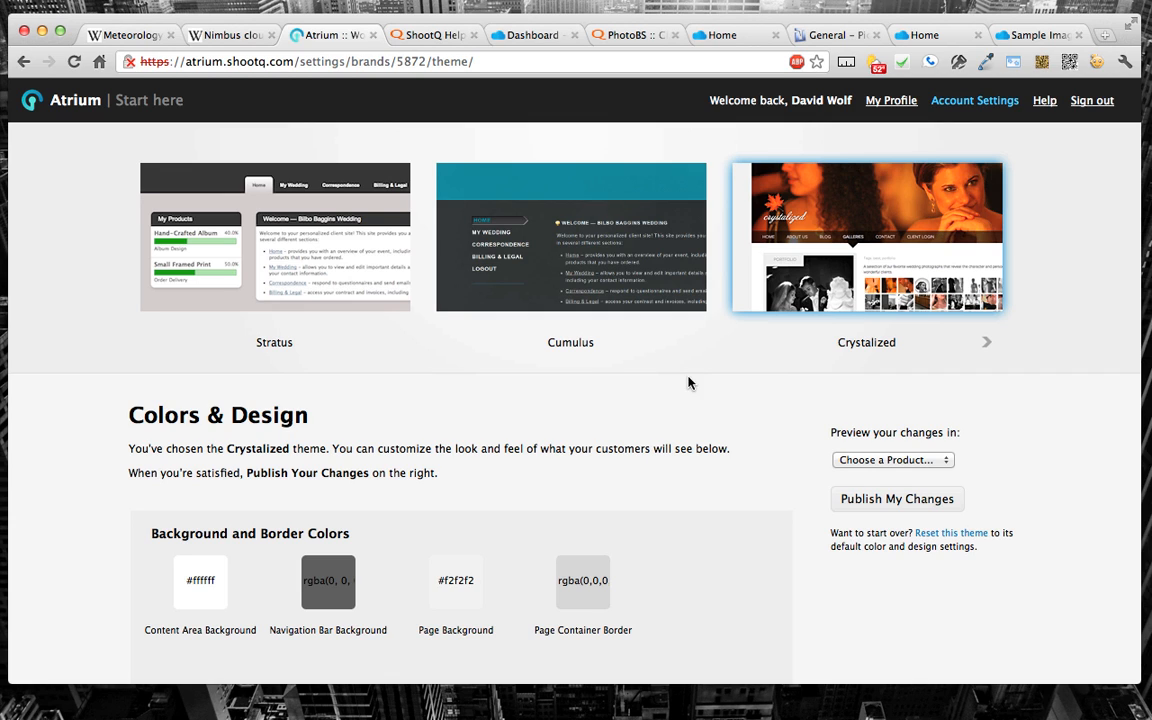
Step: Try the Stratus and Cumulus themes, and switch back to Crystalized
{"action": "left_click", "coordinate": [322, 271]}
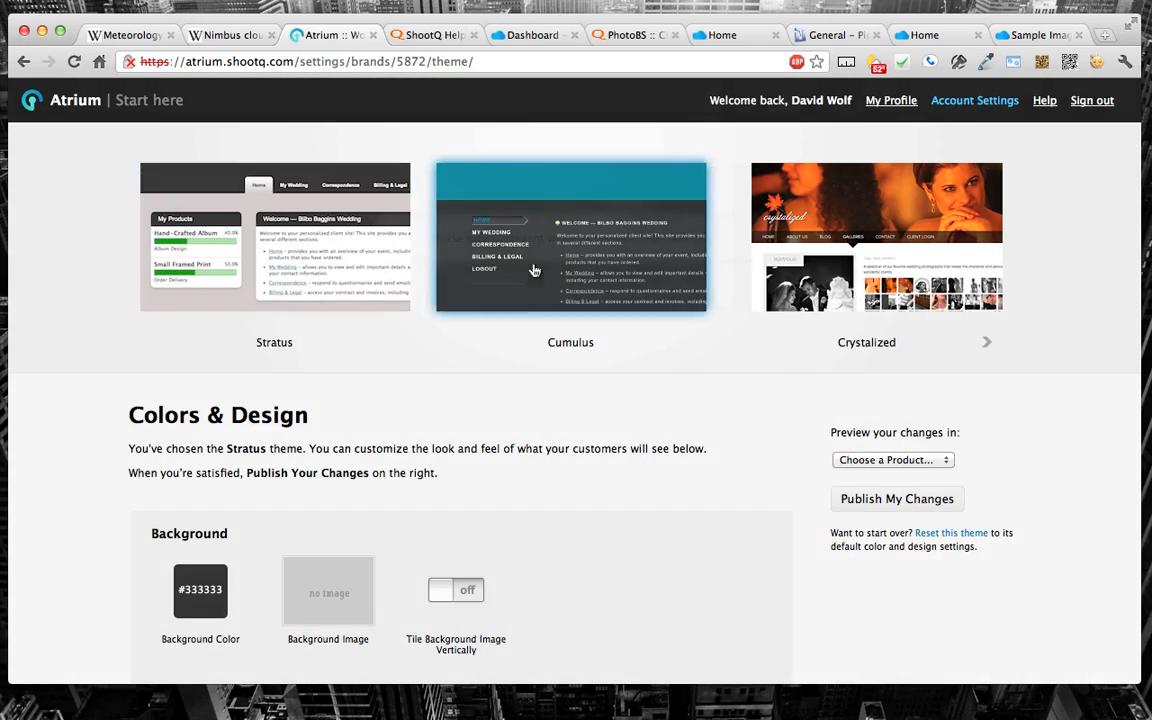
{"action": "left_click", "coordinate": [535, 271]}
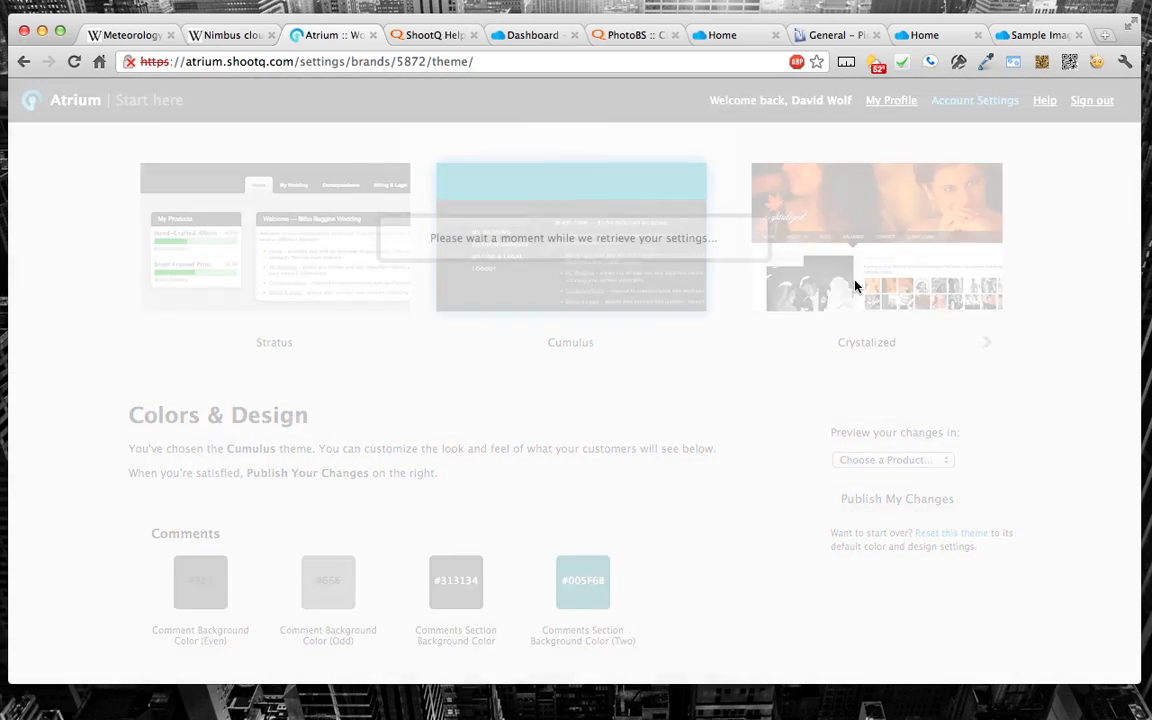
{"action": "left_click", "coordinate": [855, 285]}
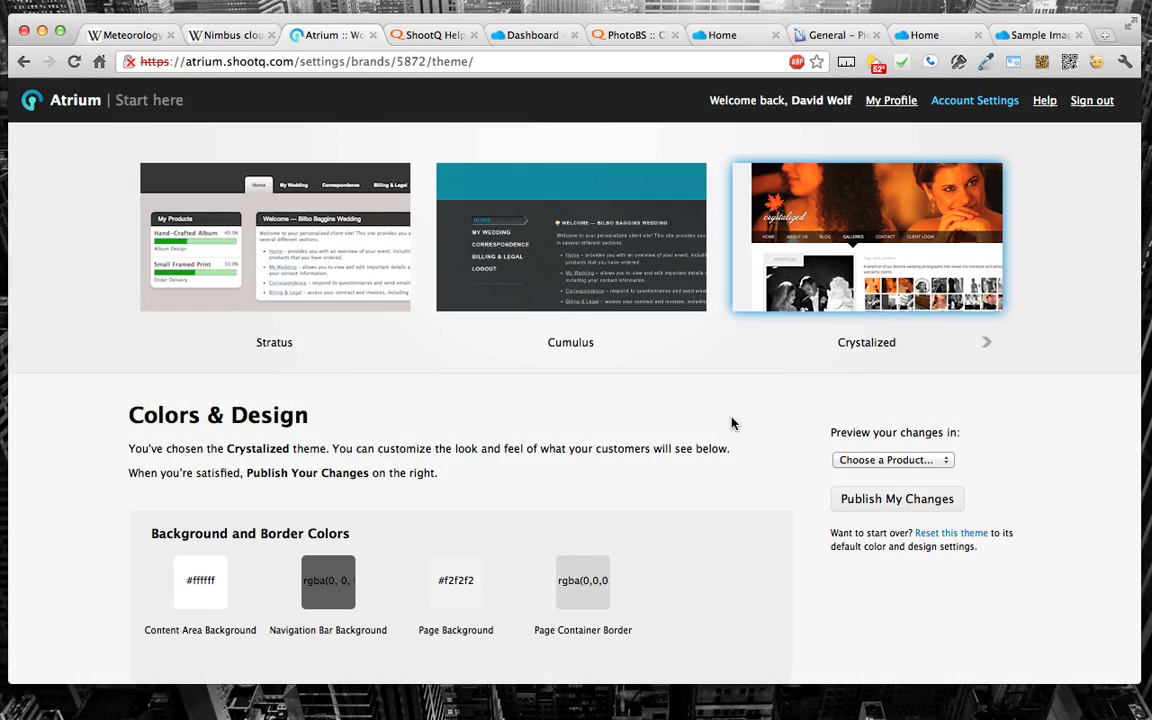
Step: Review the Crystalized theme's background, content, ShootQ Client, logo and header image options
{"action": "scroll", "coordinate": [733, 424], "scroll_direction": "down", "scroll_amount": 5}
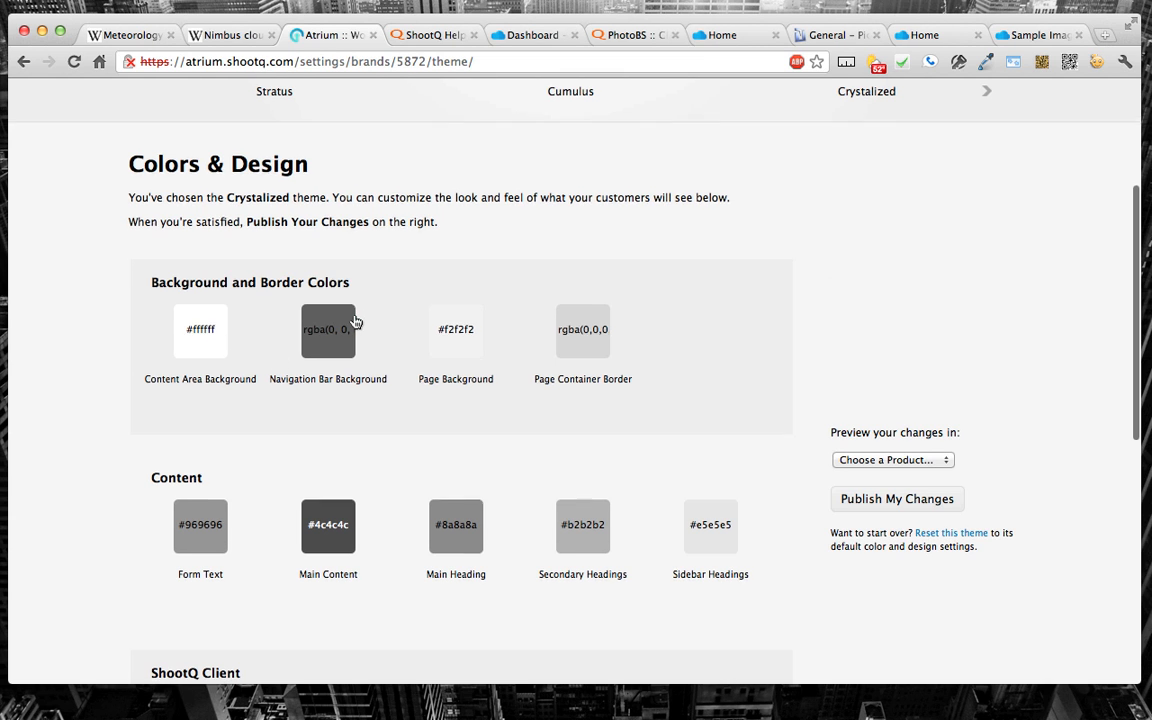
{"action": "scroll", "coordinate": [354, 320], "scroll_direction": "down", "scroll_amount": 4}
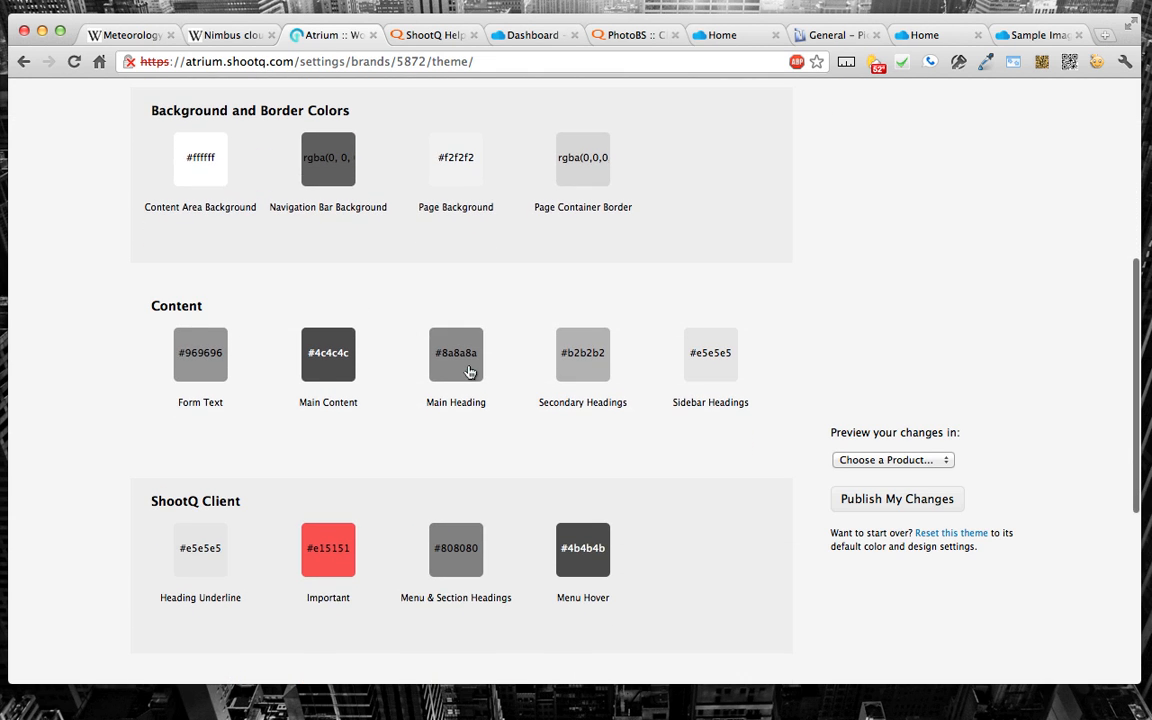
{"action": "scroll", "coordinate": [470, 372], "scroll_direction": "down", "scroll_amount": 3}
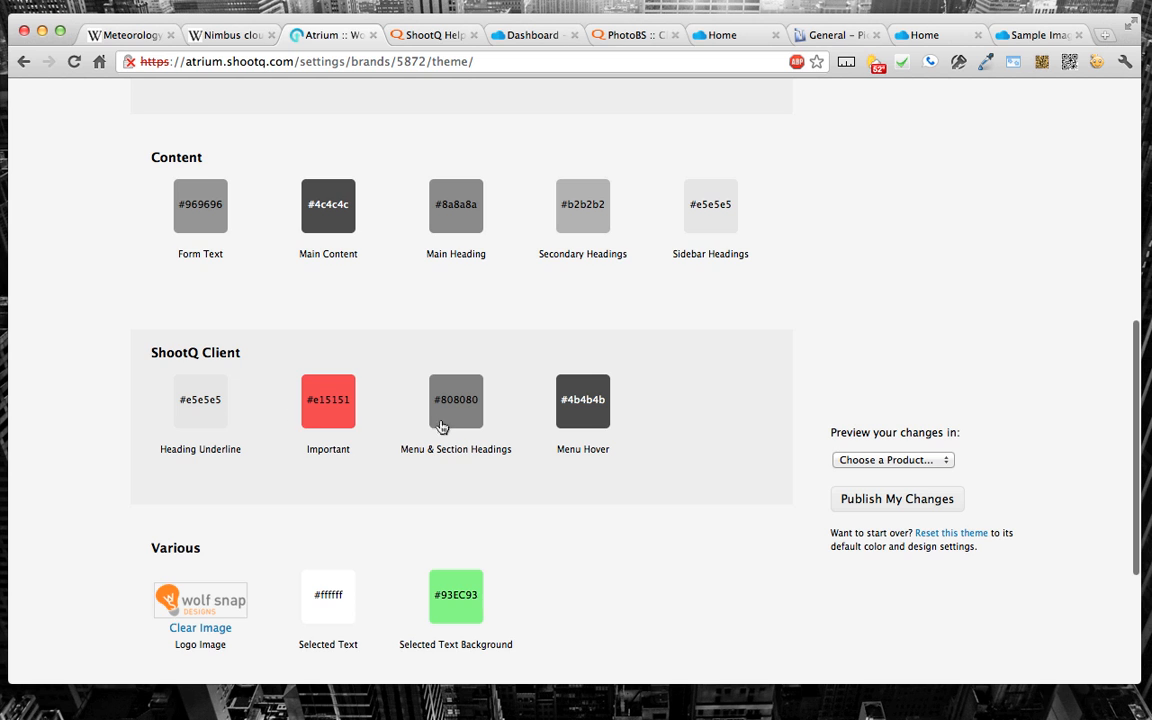
{"action": "scroll", "coordinate": [442, 427], "scroll_direction": "down", "scroll_amount": 2}
{"action": "scroll", "coordinate": [270, 532], "scroll_direction": "down", "scroll_amount": 3}
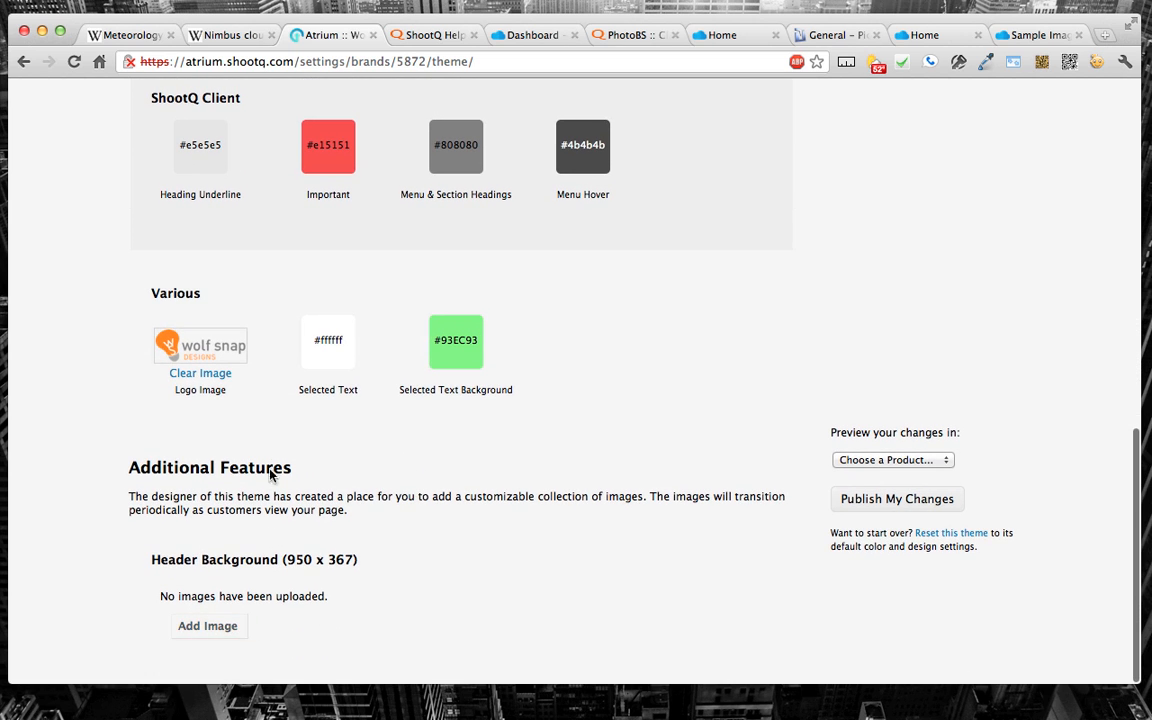
Step: Try #000000 as the Crystalized theme's Content Area Background colour, and set it back to #ffffff
{"action": "scroll", "coordinate": [276, 450], "scroll_direction": "up", "scroll_amount": 10}
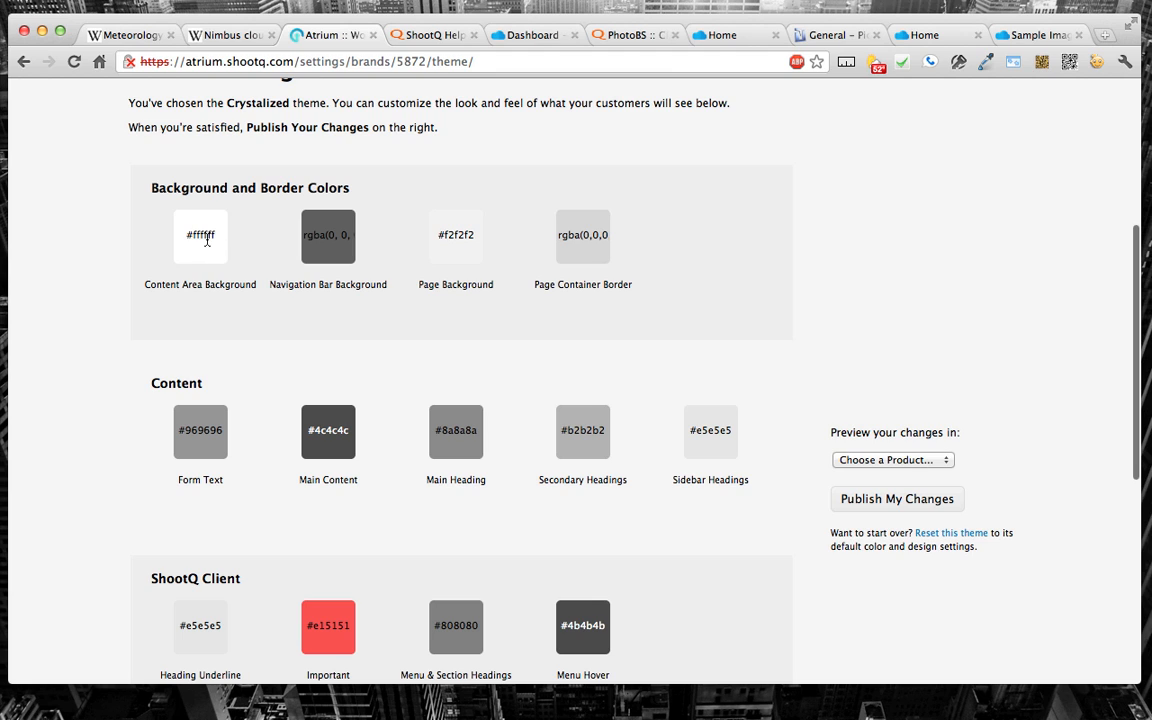
{"action": "left_click", "coordinate": [187, 218]}
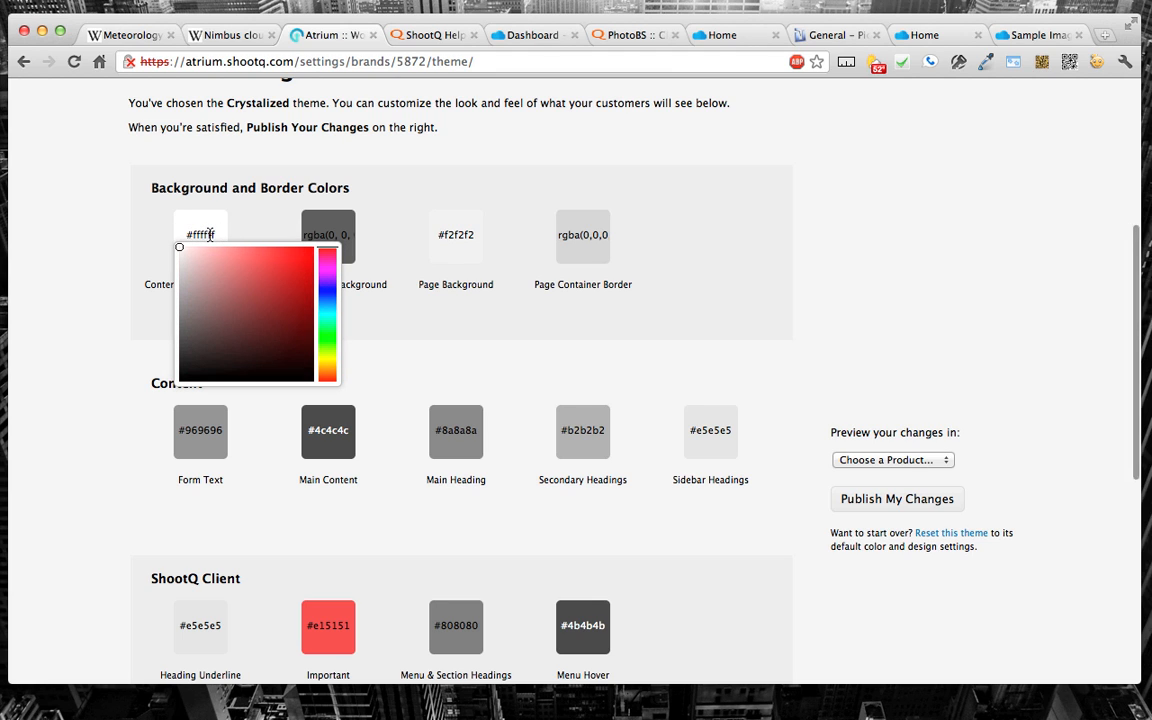
{"action": "triple_click", "coordinate": [209, 235]}
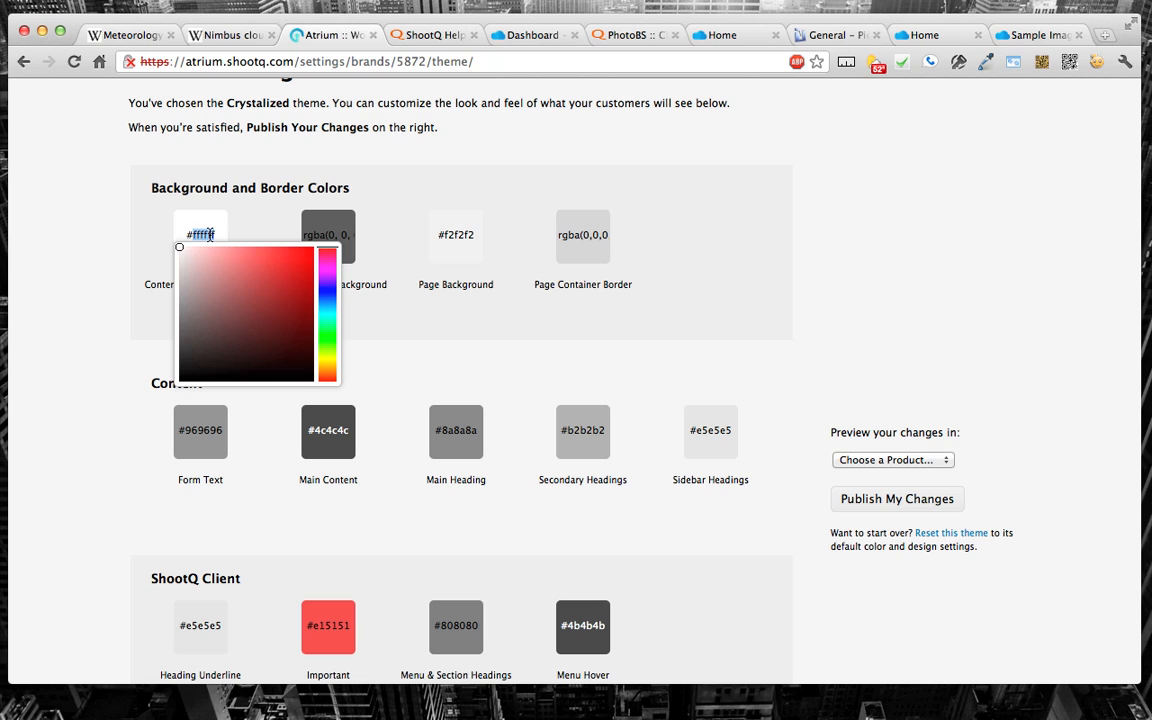
{"action": "type", "text": "#000000"}
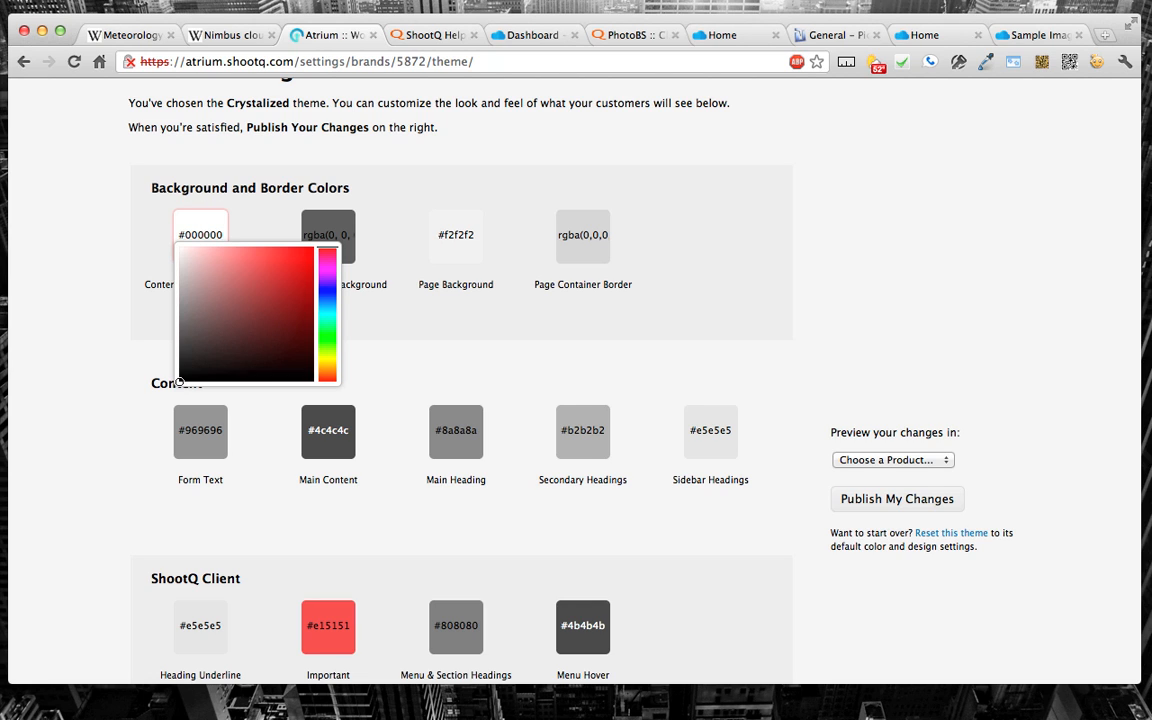
{"action": "key", "text": "BackSpace"}
{"action": "key", "text": "BackSpace"}
{"action": "key", "text": "BackSpace"}
{"action": "key", "text": "BackSpace"}
{"action": "key", "text": "BackSpace"}
{"action": "type", "text": "ff"}
{"action": "key", "text": "BackSpace"}
{"action": "key", "text": "BackSpace"}
{"action": "key", "text": "BackSpace"}
{"action": "type", "text": "fff"}
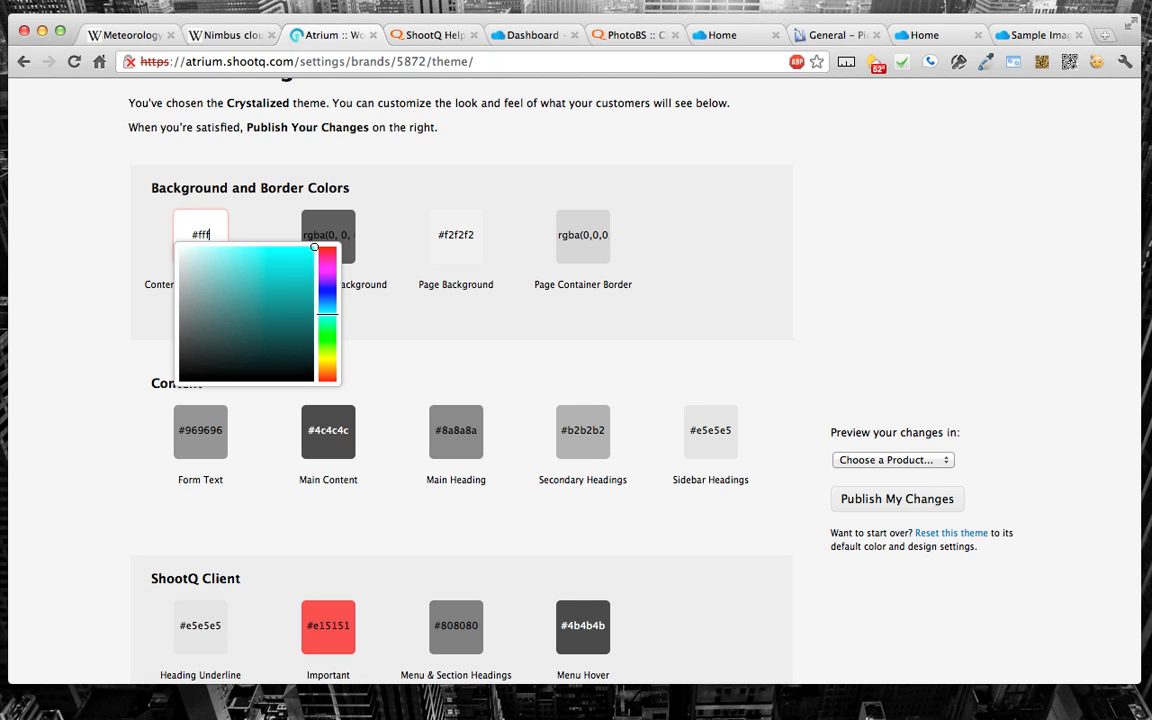
{"action": "type", "text": "fff"}
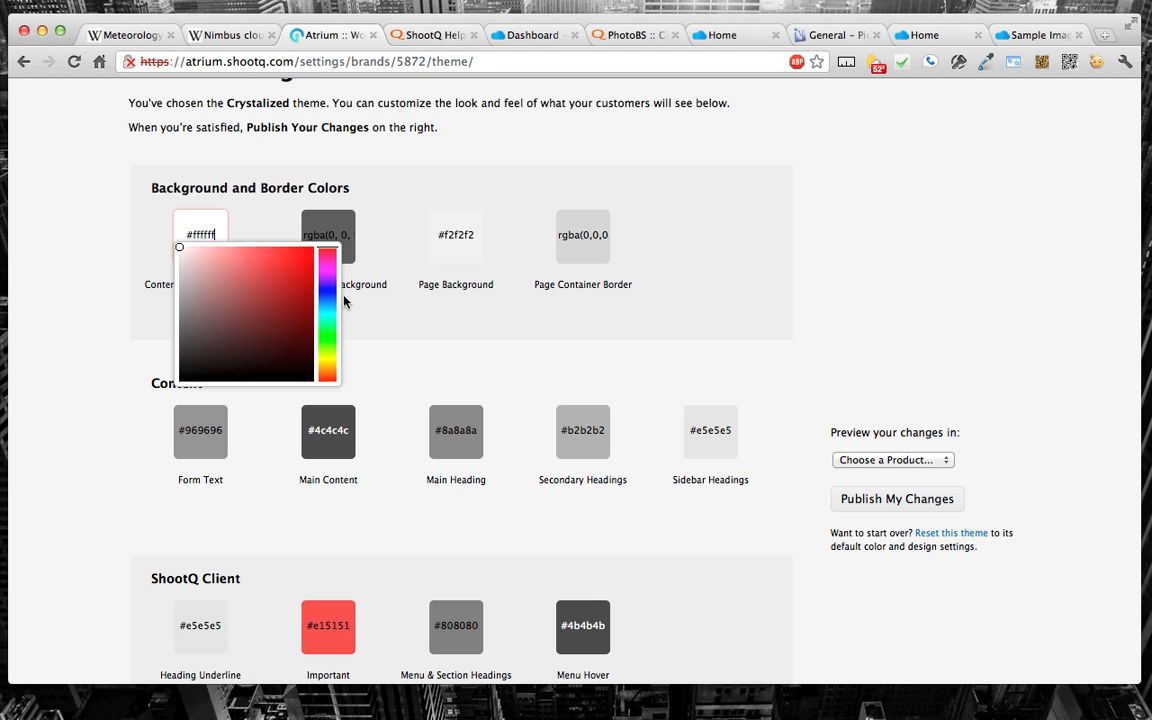
Step: Pick the magenta #E82AC2 as the Content Area Background colour and publish the theme changes
{"action": "left_click_drag", "start_coordinate": [328, 293], "coordinate": [330, 265]}
{"action": "left_click", "coordinate": [289, 259]}
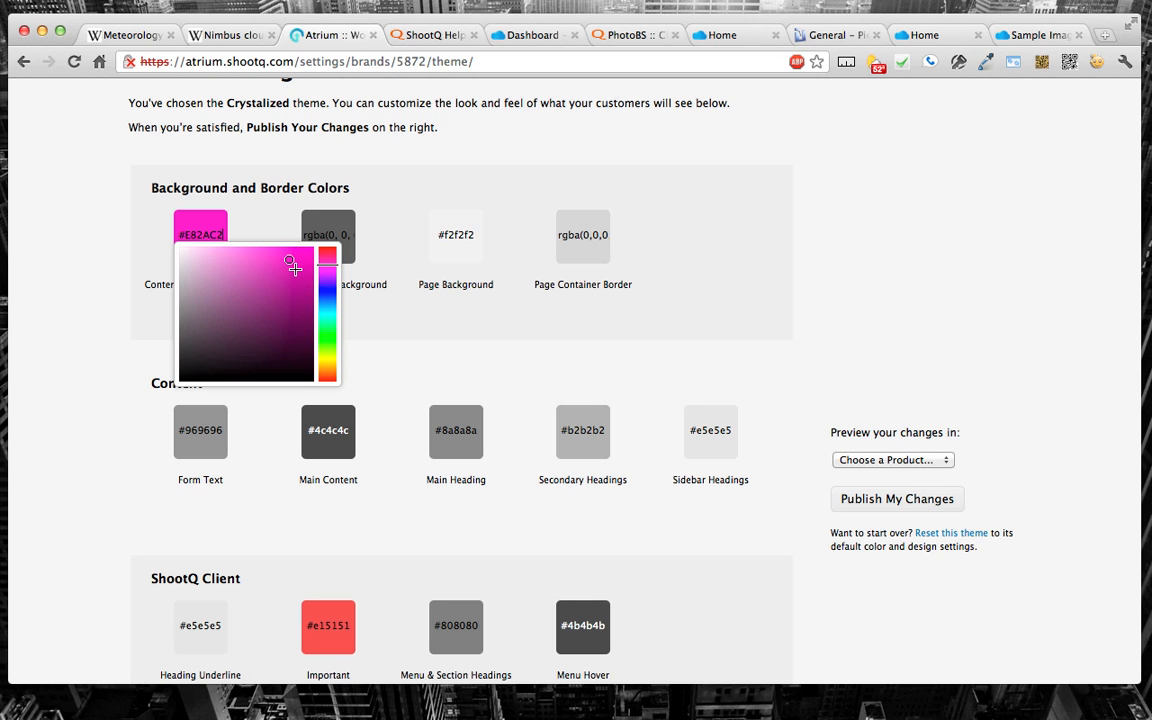
{"action": "left_click", "coordinate": [679, 188]}
{"action": "scroll", "coordinate": [609, 226], "scroll_direction": "up", "scroll_amount": 5}
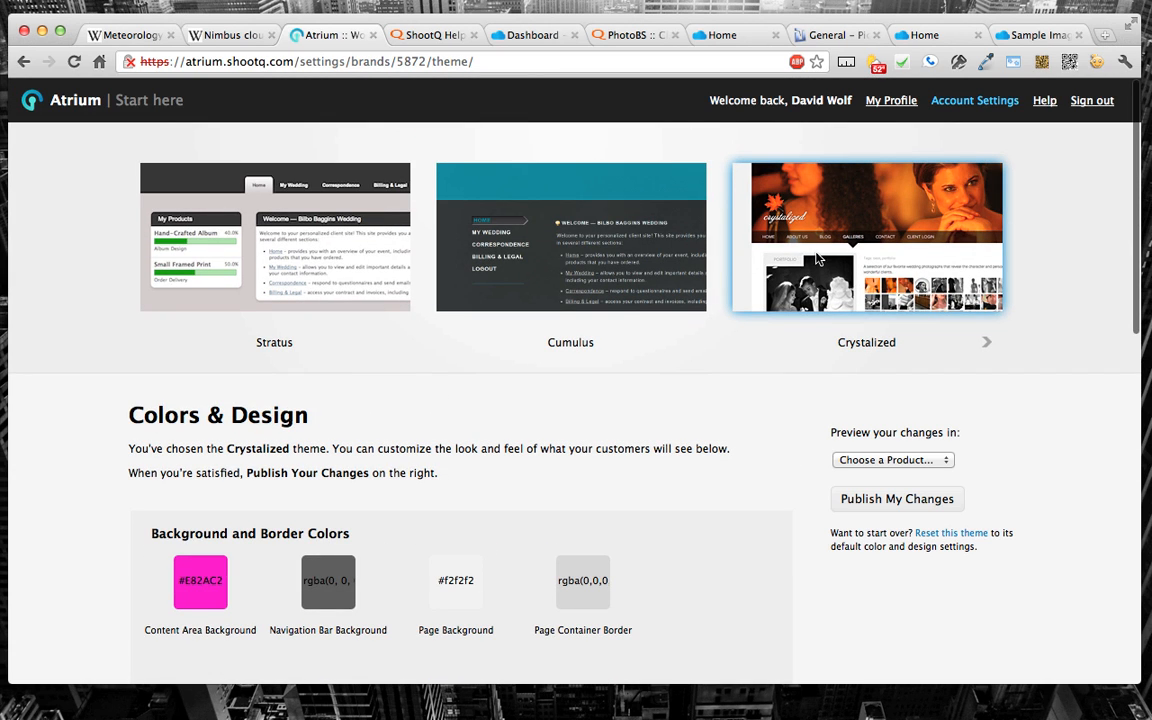
{"action": "left_click", "coordinate": [871, 502]}
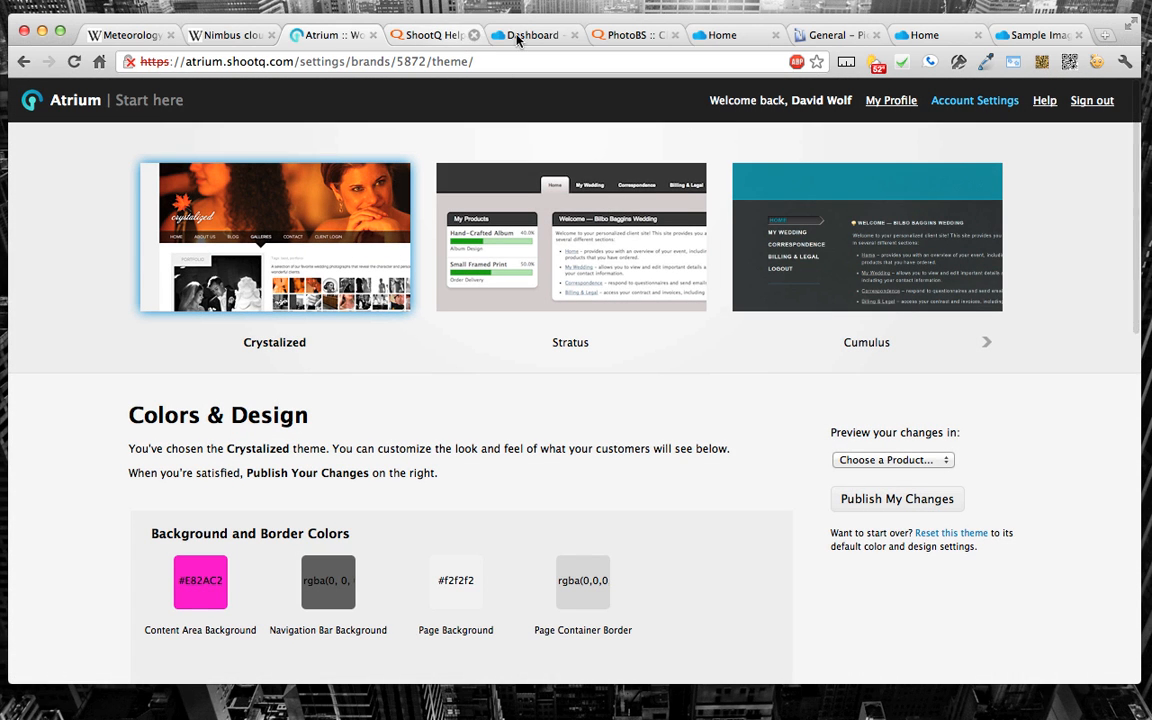
Step: View the published colour on the reloaded live site's home page, and place its tab beside the Atrium theme tab
{"action": "left_click", "coordinate": [440, 35]}
{"action": "left_click", "coordinate": [512, 36]}
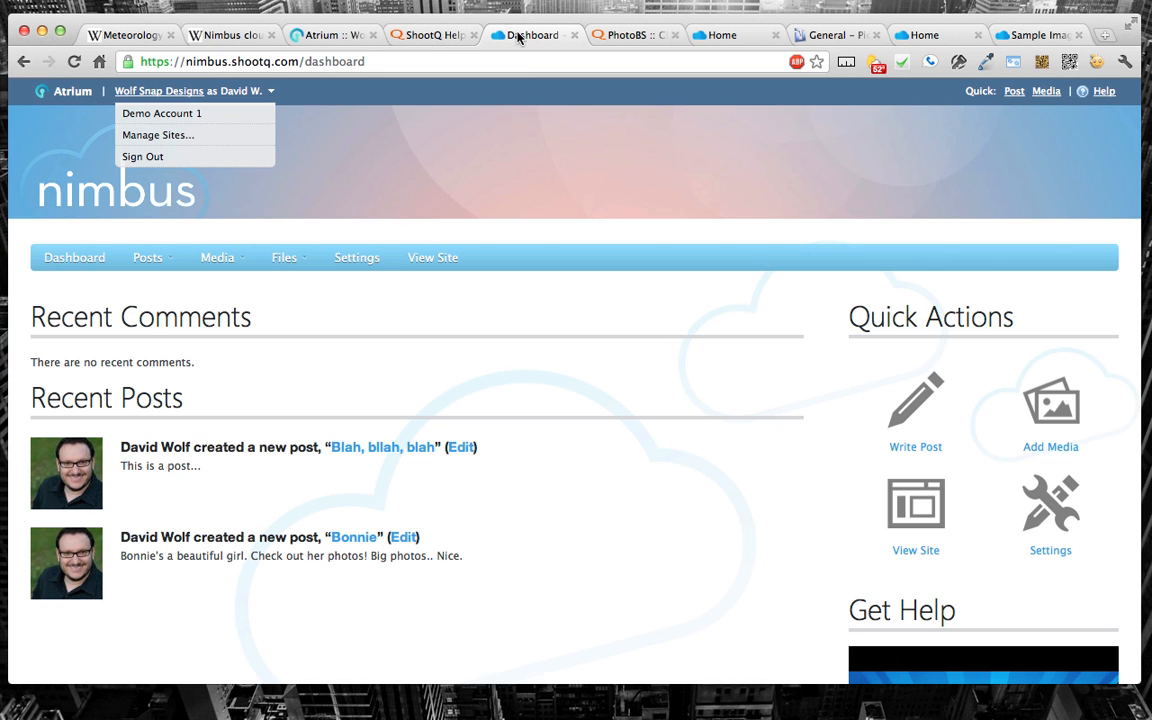
{"action": "left_click", "coordinate": [708, 40]}
{"action": "key", "text": "Return"}
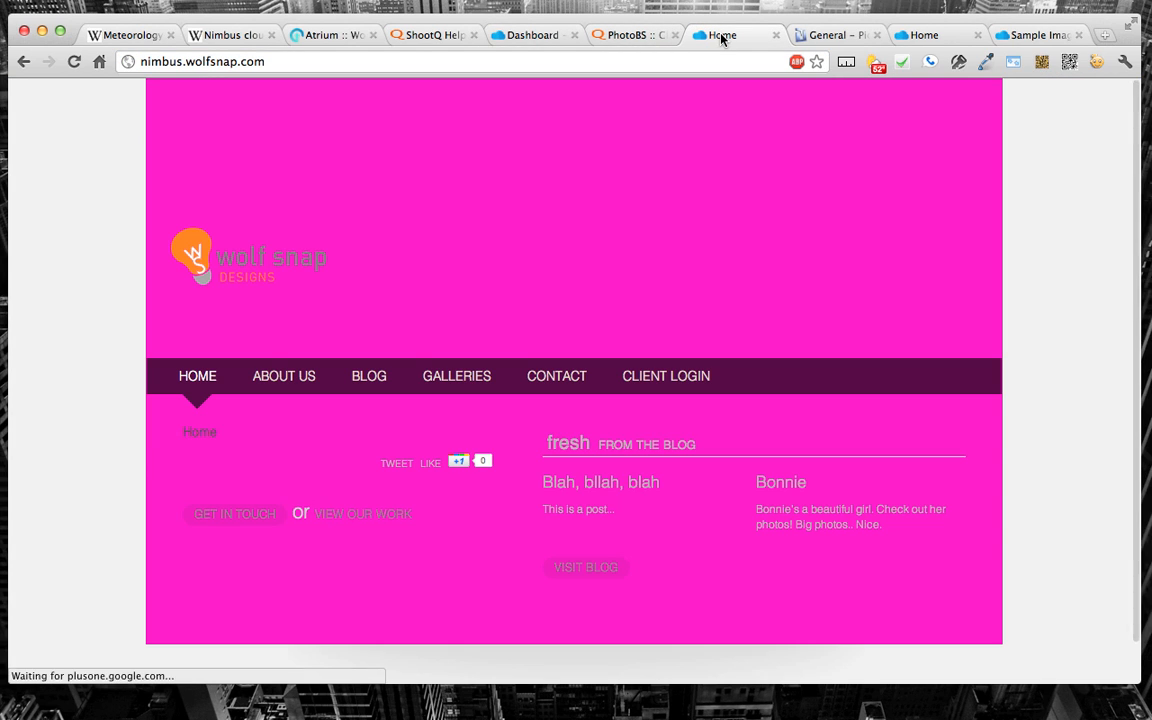
{"action": "left_click_drag", "start_coordinate": [721, 36], "coordinate": [411, 44]}
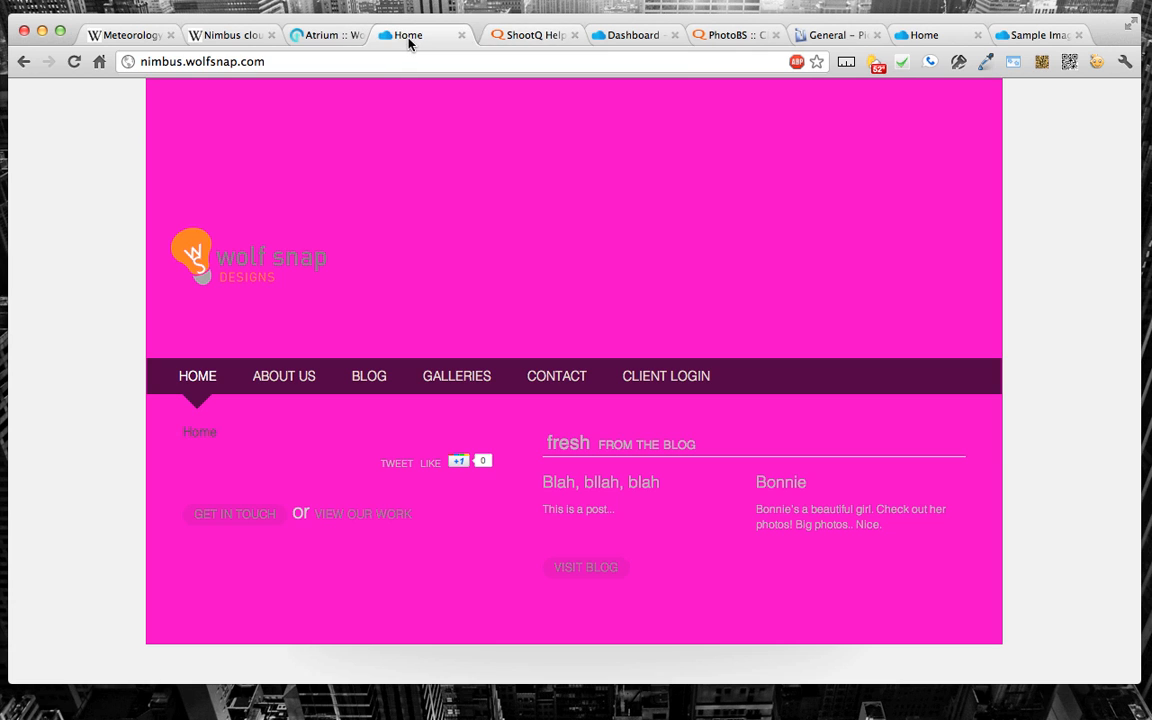
Step: Reset the Crystalized theme to its default colours and settings, and publish the changes
{"action": "left_click", "coordinate": [318, 36]}
{"action": "left_click", "coordinate": [935, 536]}
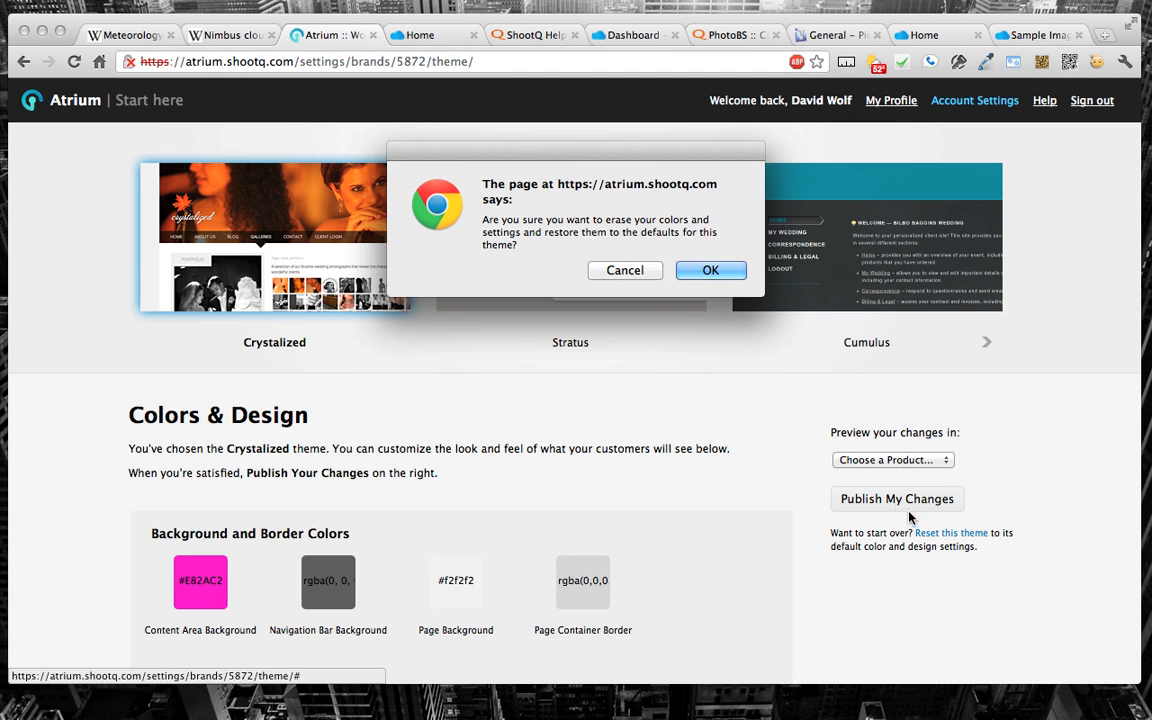
{"action": "left_click", "coordinate": [711, 274]}
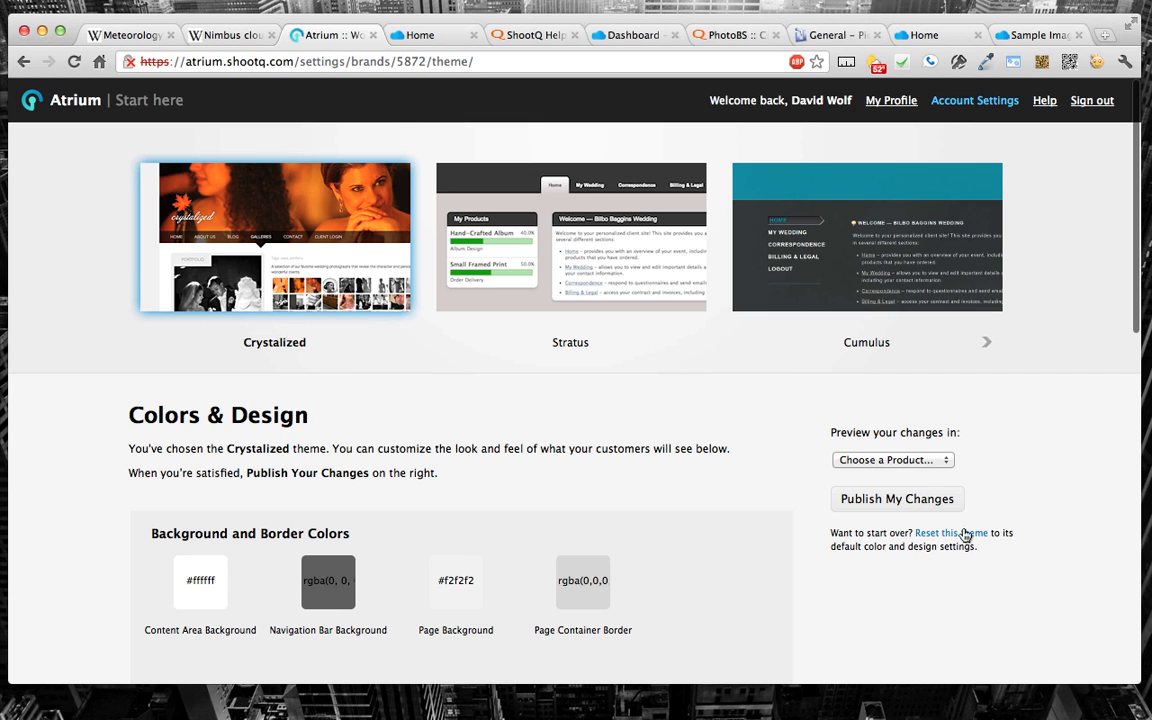
{"action": "left_click", "coordinate": [907, 500]}
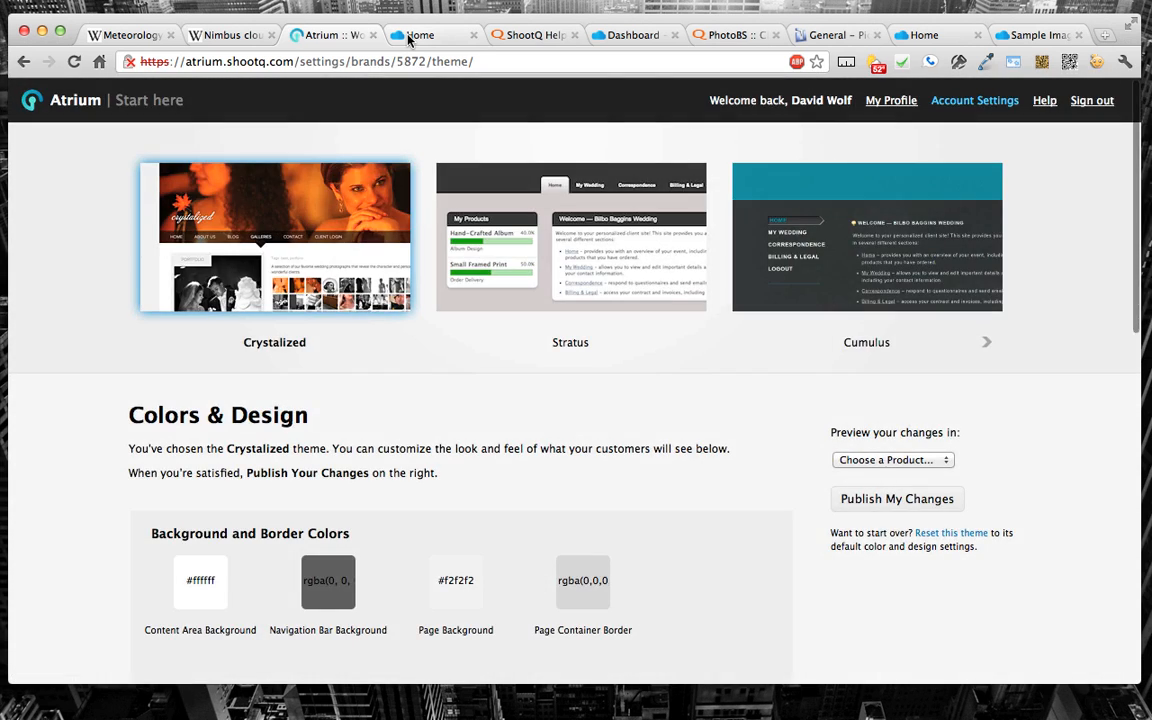
Step: Reload the live site's home page to check the reset theme, and look over its About Us page
{"action": "left_click", "coordinate": [410, 36]}
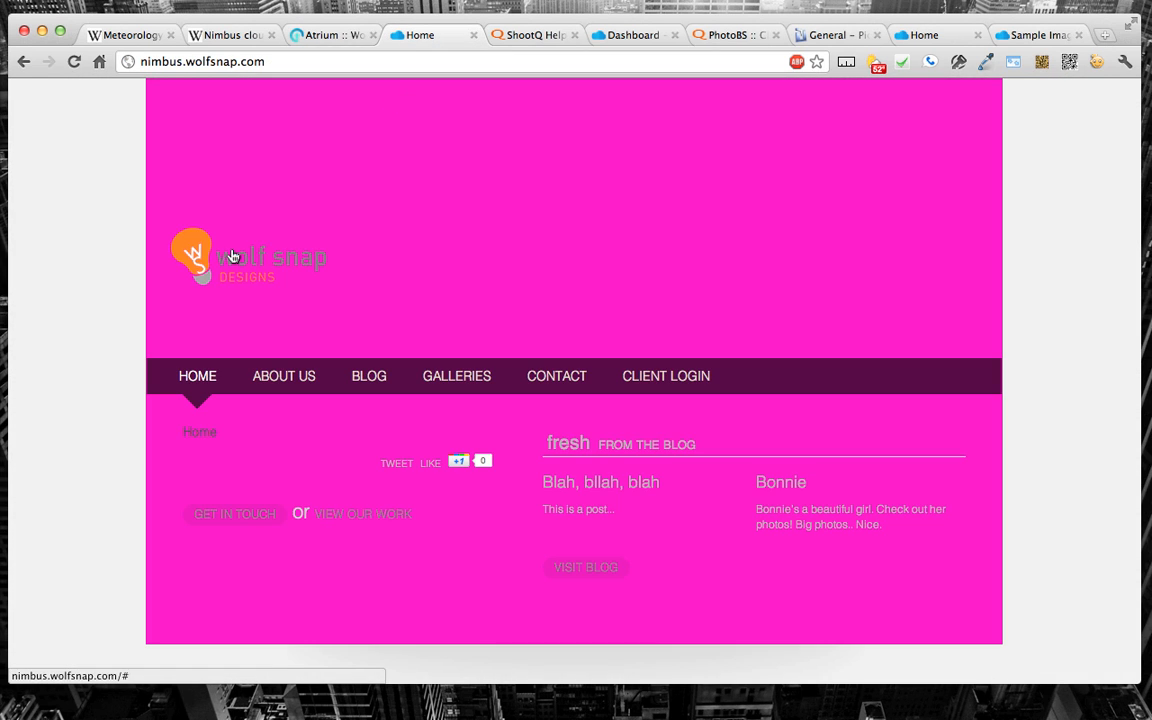
{"action": "key", "text": "super+r"}
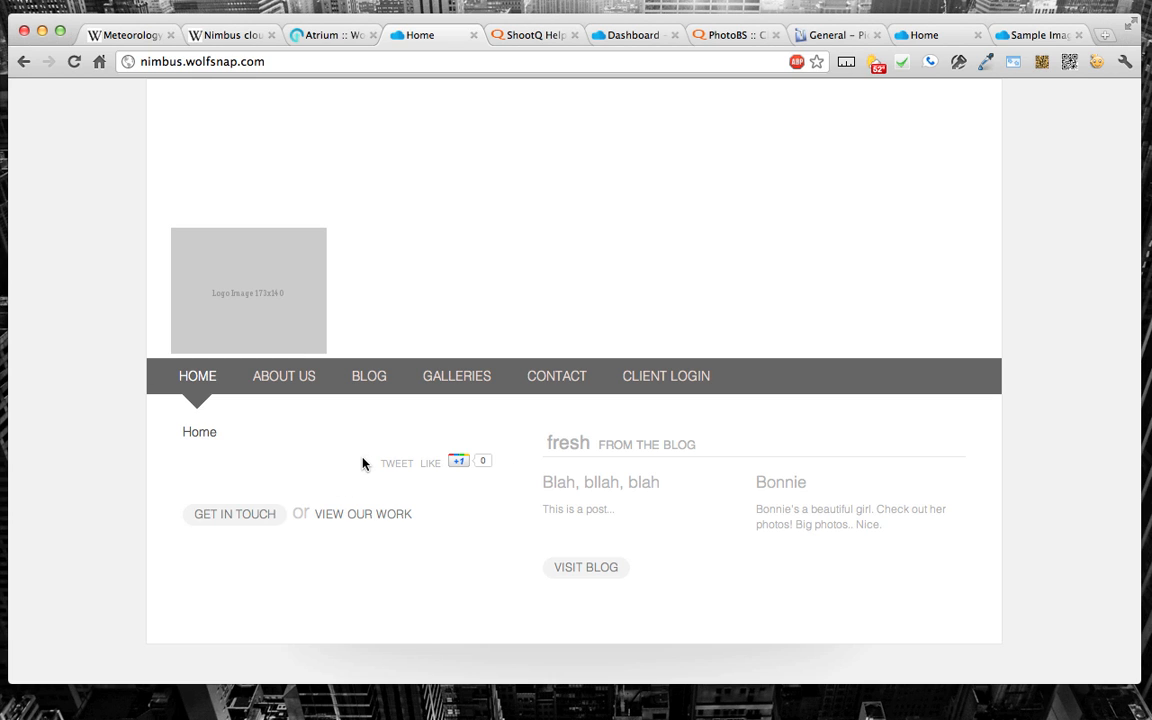
{"action": "left_click", "coordinate": [298, 378]}
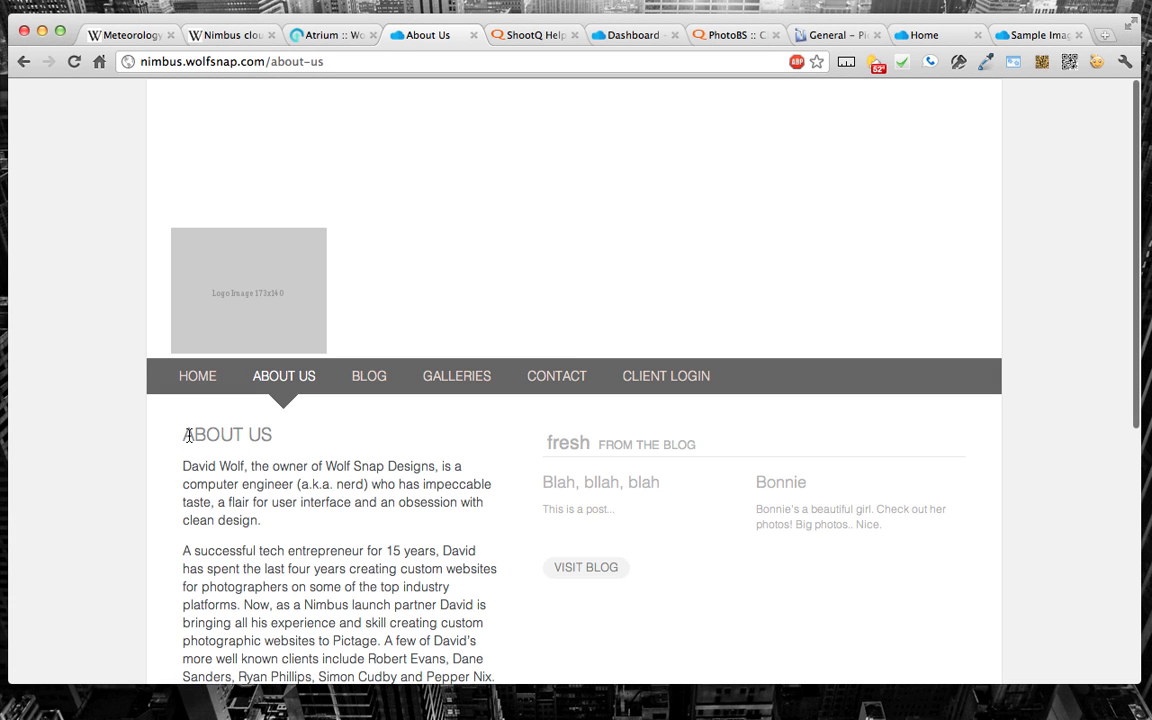
{"action": "left_click_drag", "start_coordinate": [188, 436], "coordinate": [303, 435]}
{"action": "left_click", "coordinate": [301, 435]}
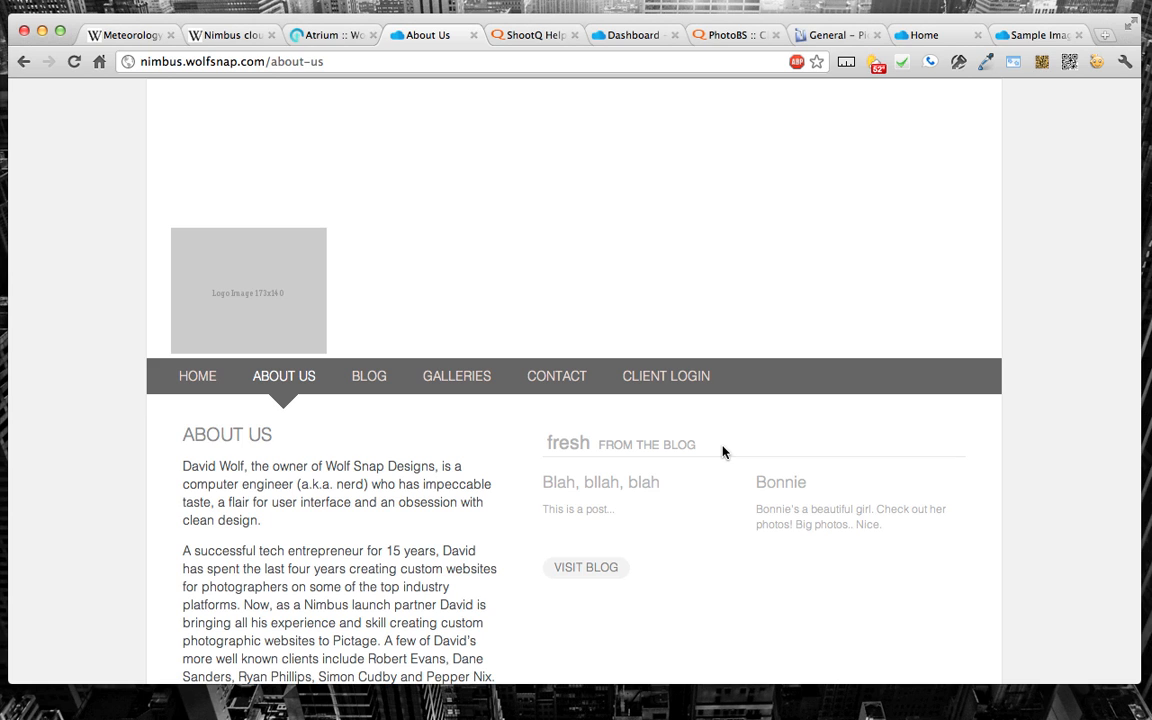
{"action": "scroll", "coordinate": [723, 452], "scroll_direction": "down", "scroll_amount": 1}
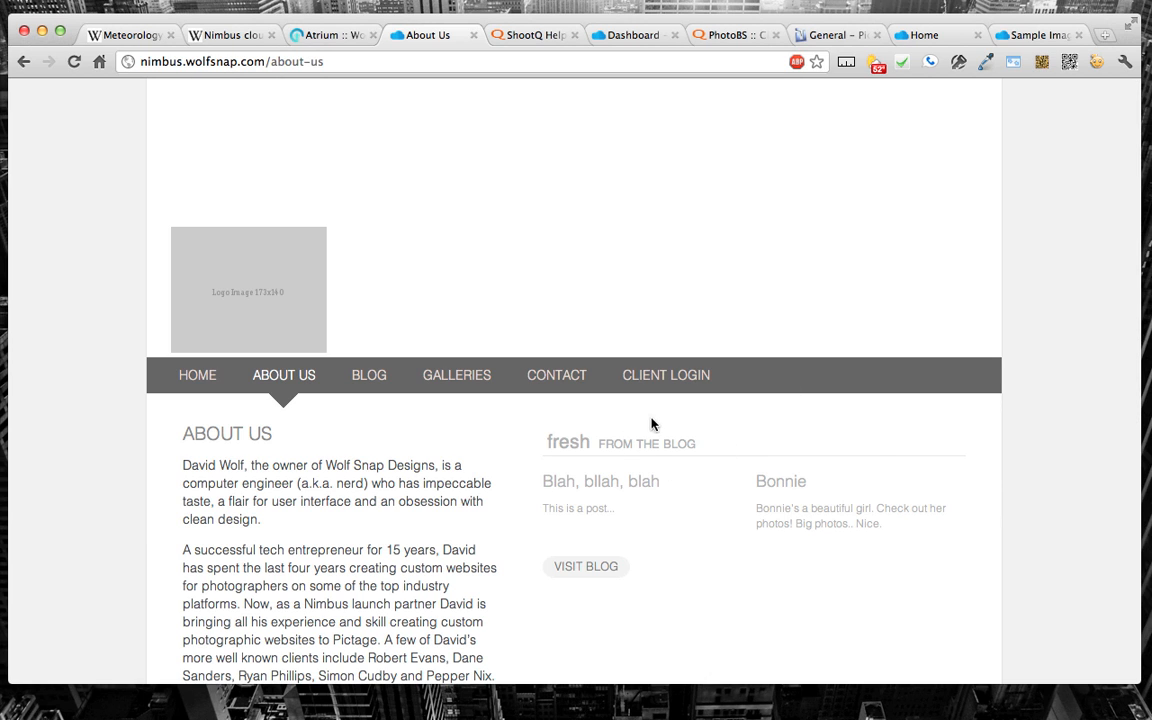
Step: Inspect the "fresh from the blog" heading's element and select its parent recent-posts div to view its CSS
{"action": "right_click", "coordinate": [634, 444]}
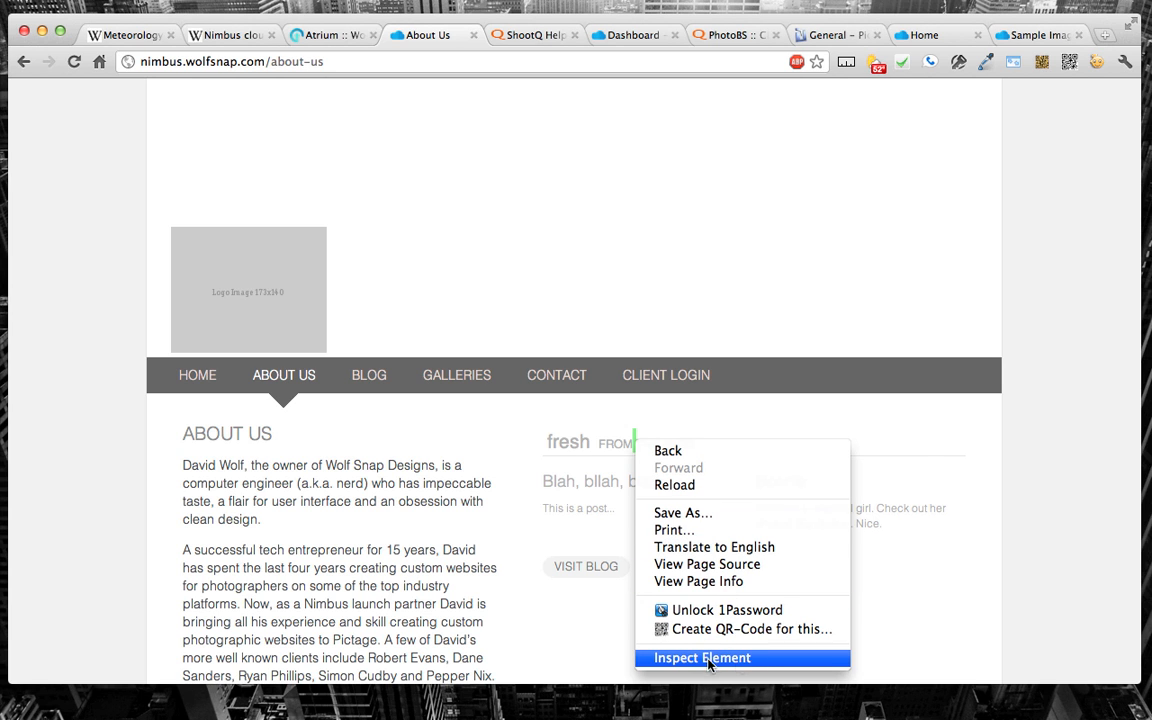
{"action": "left_click", "coordinate": [779, 658]}
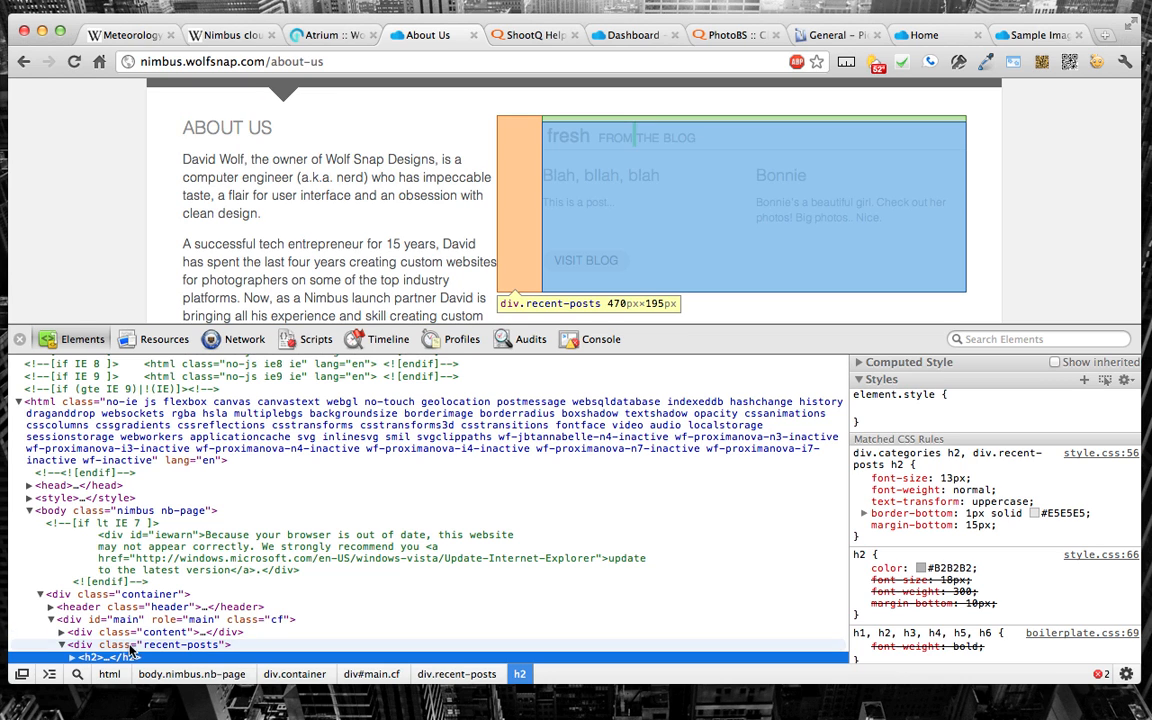
{"action": "left_click", "coordinate": [74, 647]}
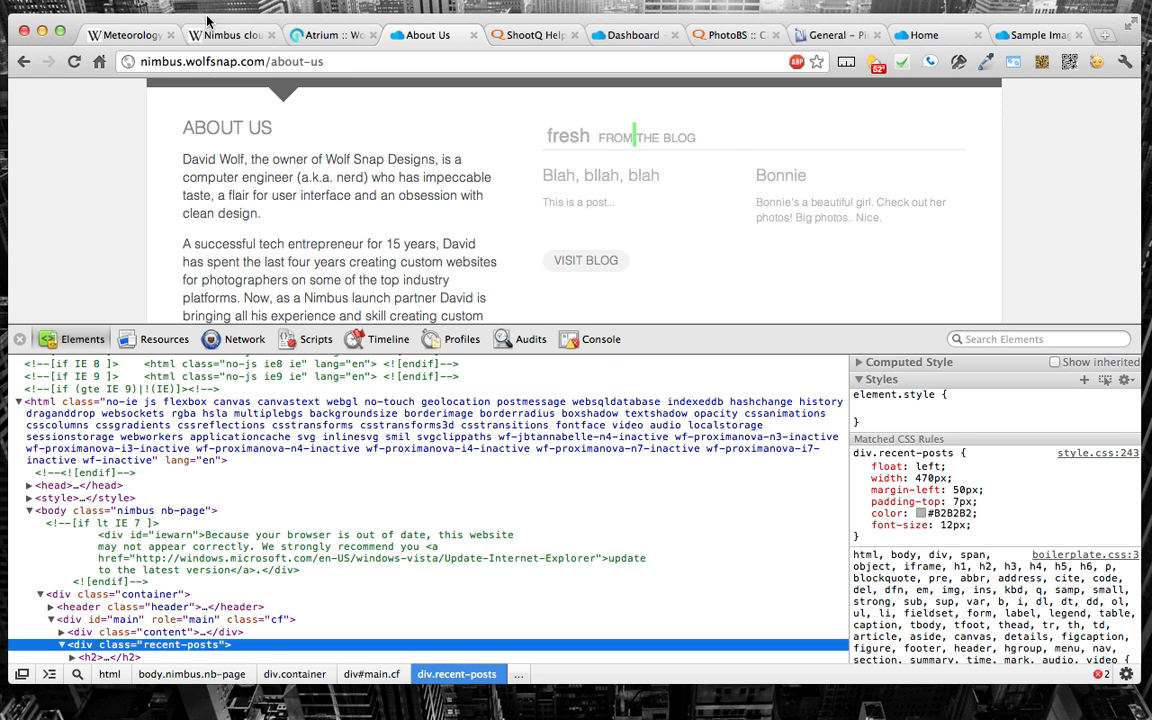
Step: Return from the theme settings to the Nimbus dashboard and open the About Us page for editing from the Pages list
{"action": "left_click", "coordinate": [332, 40]}
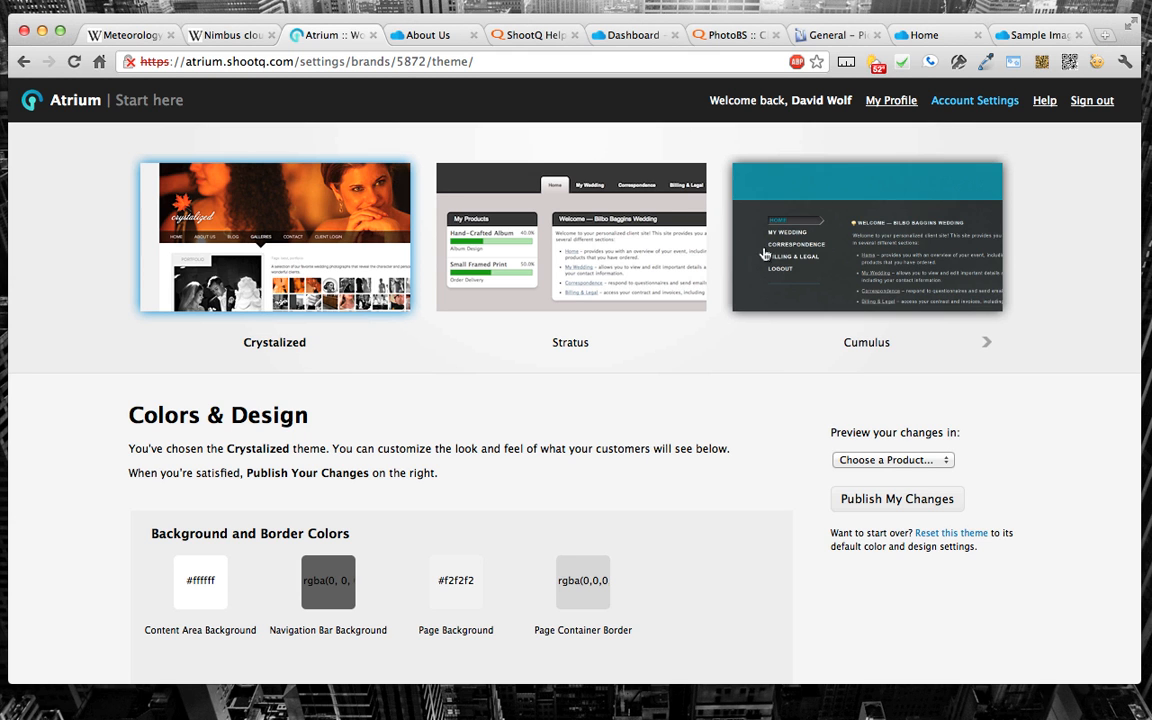
{"action": "left_click", "coordinate": [66, 104]}
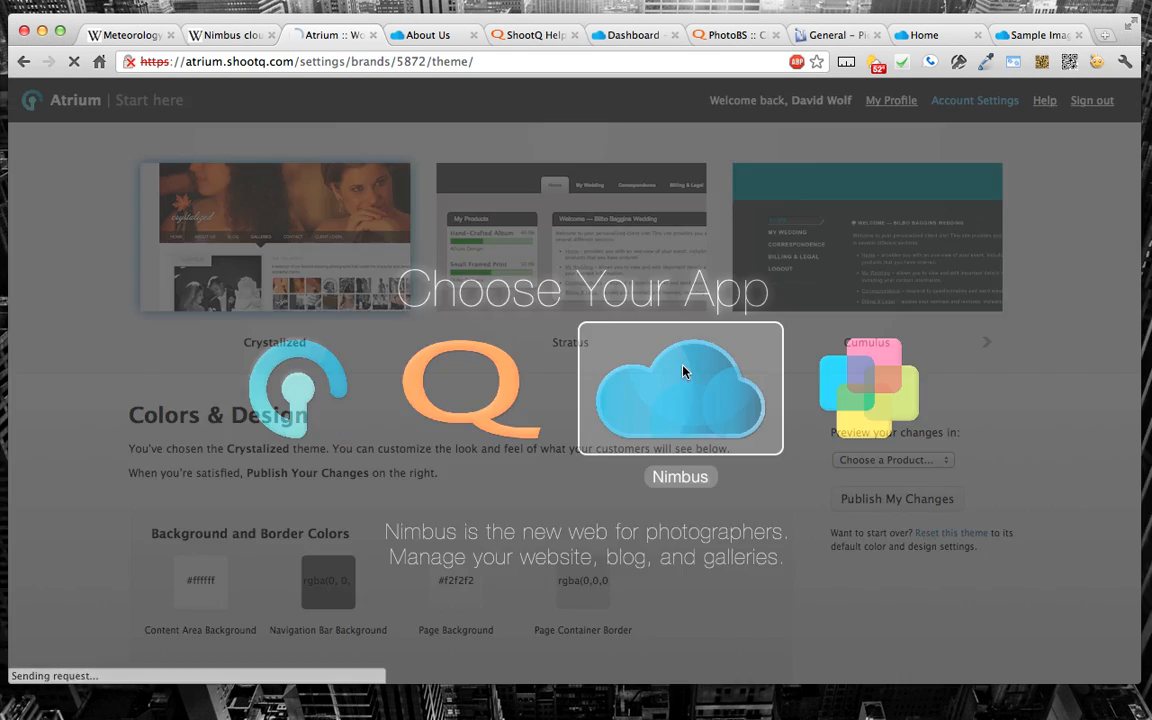
{"action": "left_click", "coordinate": [683, 372]}
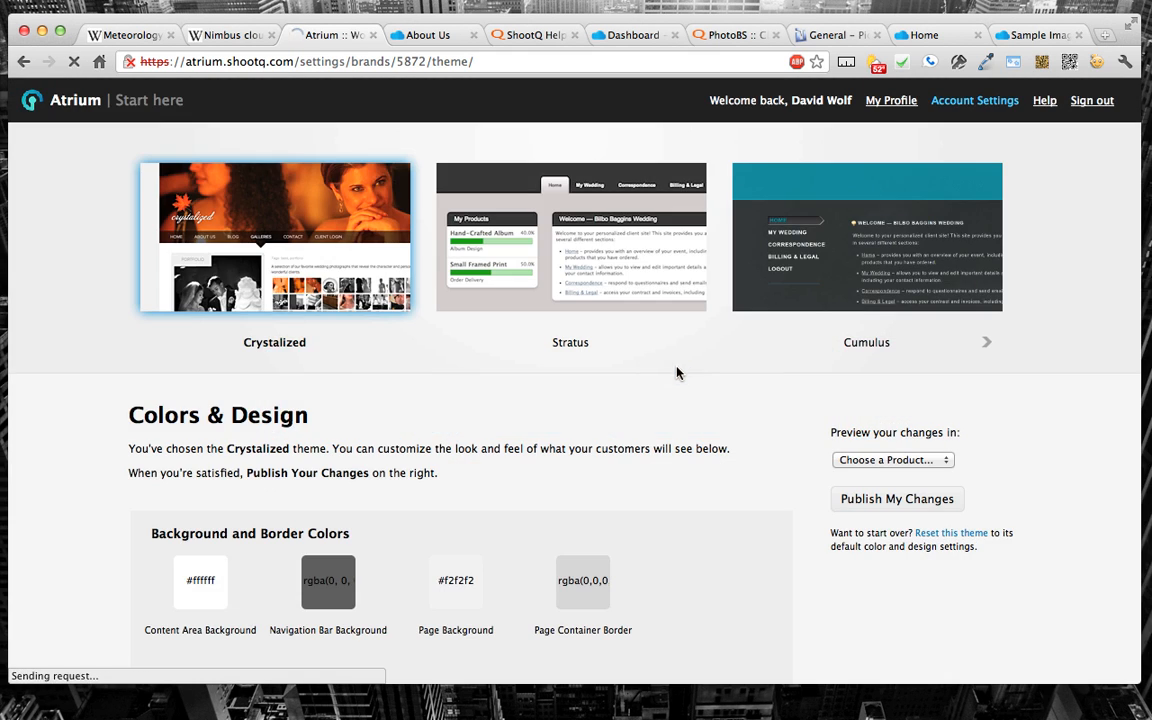
{"action": "mouse_move", "coordinate": [129, 260]}
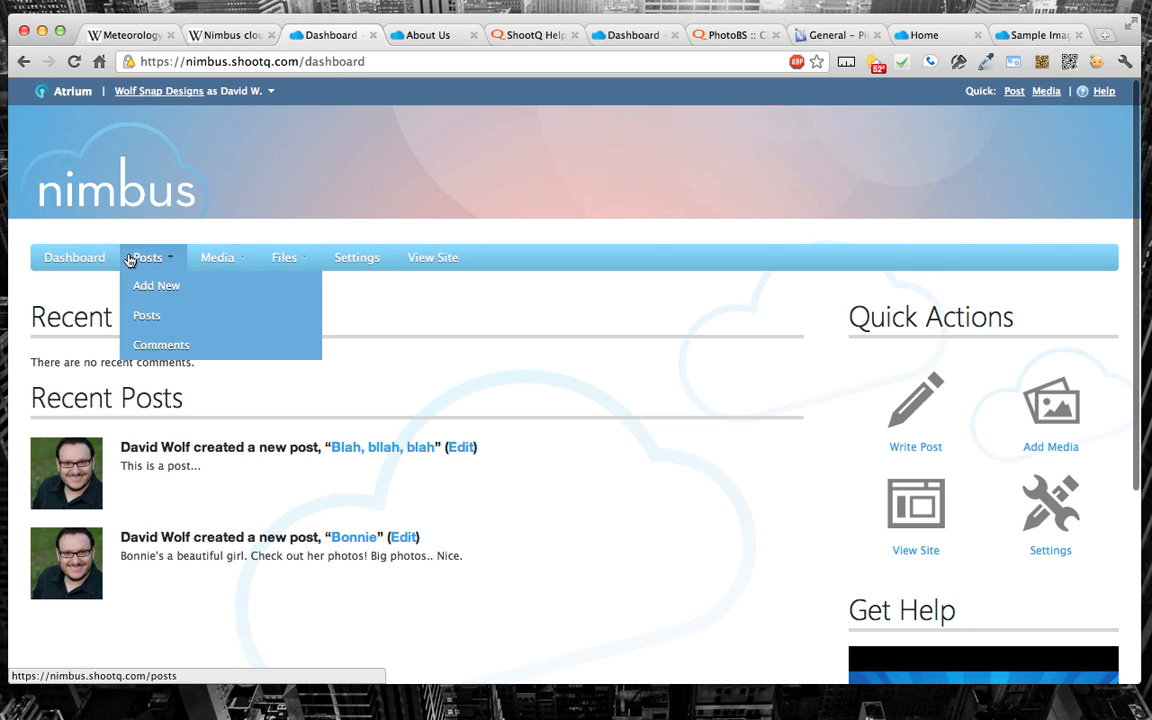
{"action": "left_click", "coordinate": [372, 260]}
{"action": "left_click", "coordinate": [91, 455]}
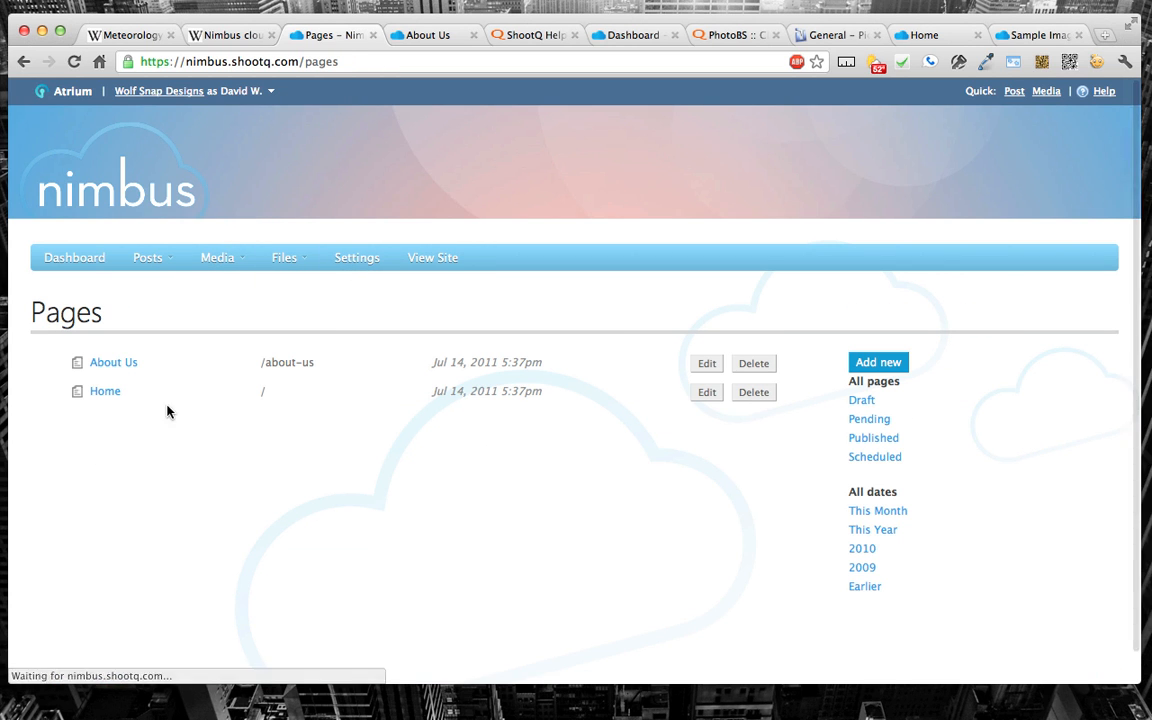
{"action": "left_click", "coordinate": [104, 366]}
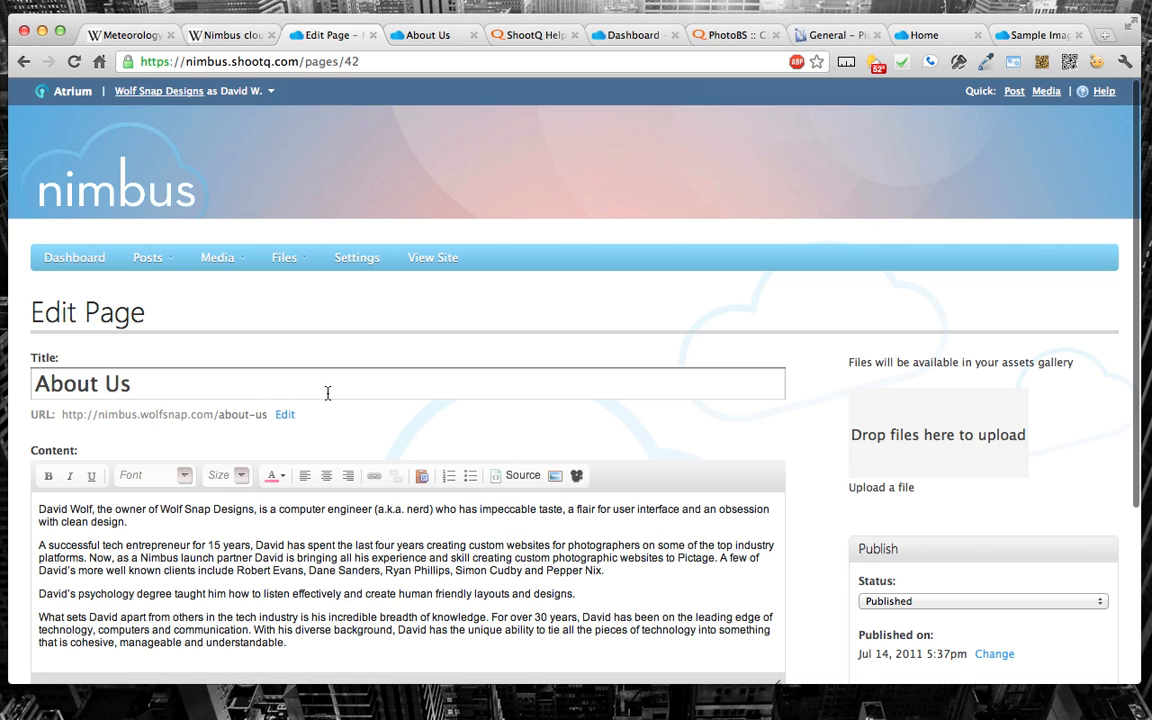
Step: Show the About Us page content as HTML source and insert an opening <style> tag on its own line above the first paragraph
{"action": "left_click", "coordinate": [519, 480]}
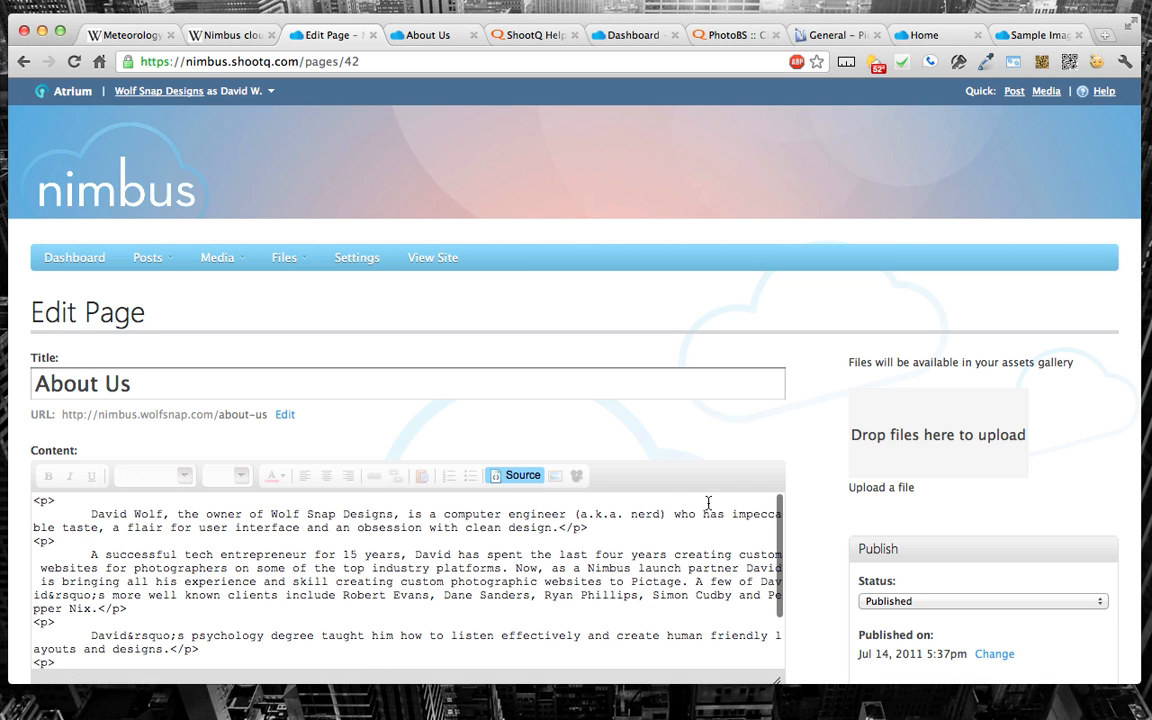
{"action": "scroll", "coordinate": [722, 451], "scroll_direction": "down", "scroll_amount": 5}
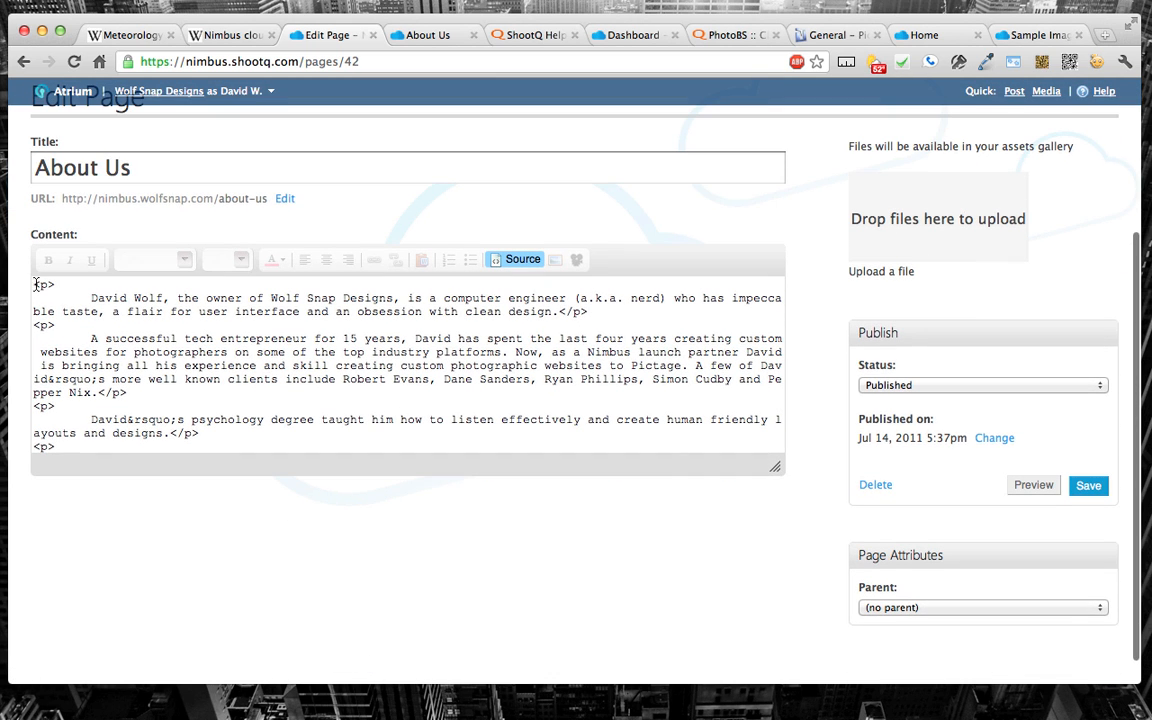
{"action": "left_click", "coordinate": [34, 285]}
{"action": "key", "text": "Return"}
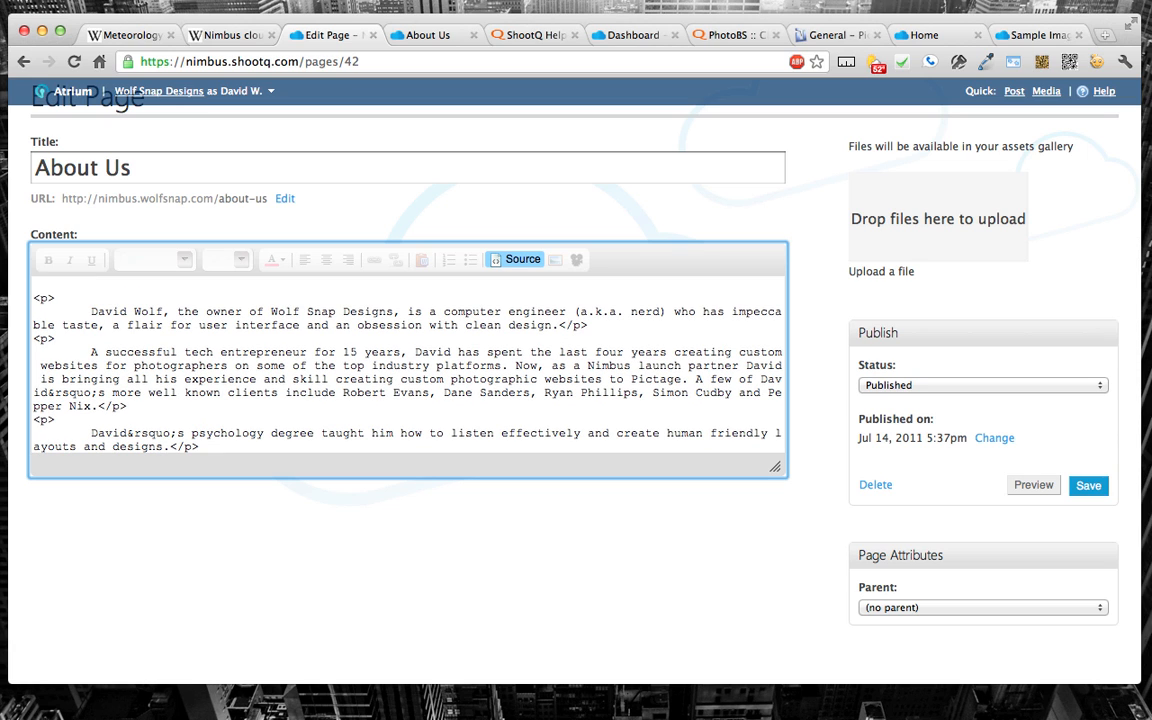
{"action": "type", "text": "<style>"}
{"action": "key", "text": "Return"}
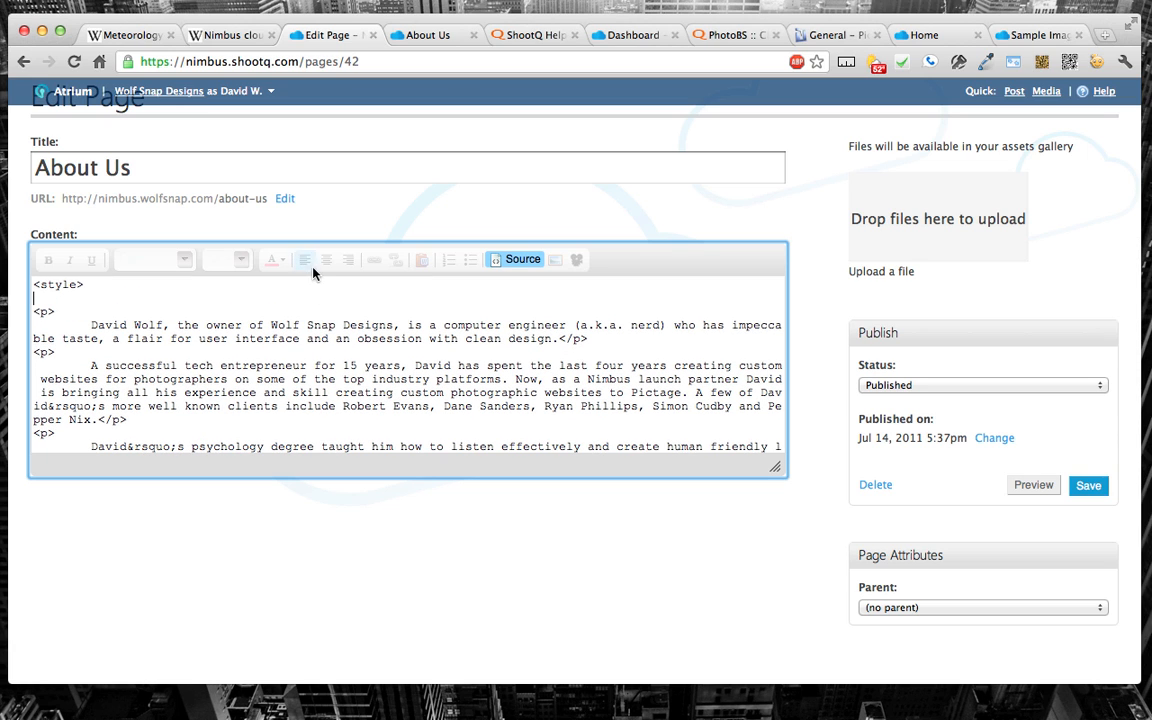
Step: Check the blog section's class name on the live page, add the rule .recent-posts { display: none; } and close the style block
{"action": "left_click", "coordinate": [440, 35]}
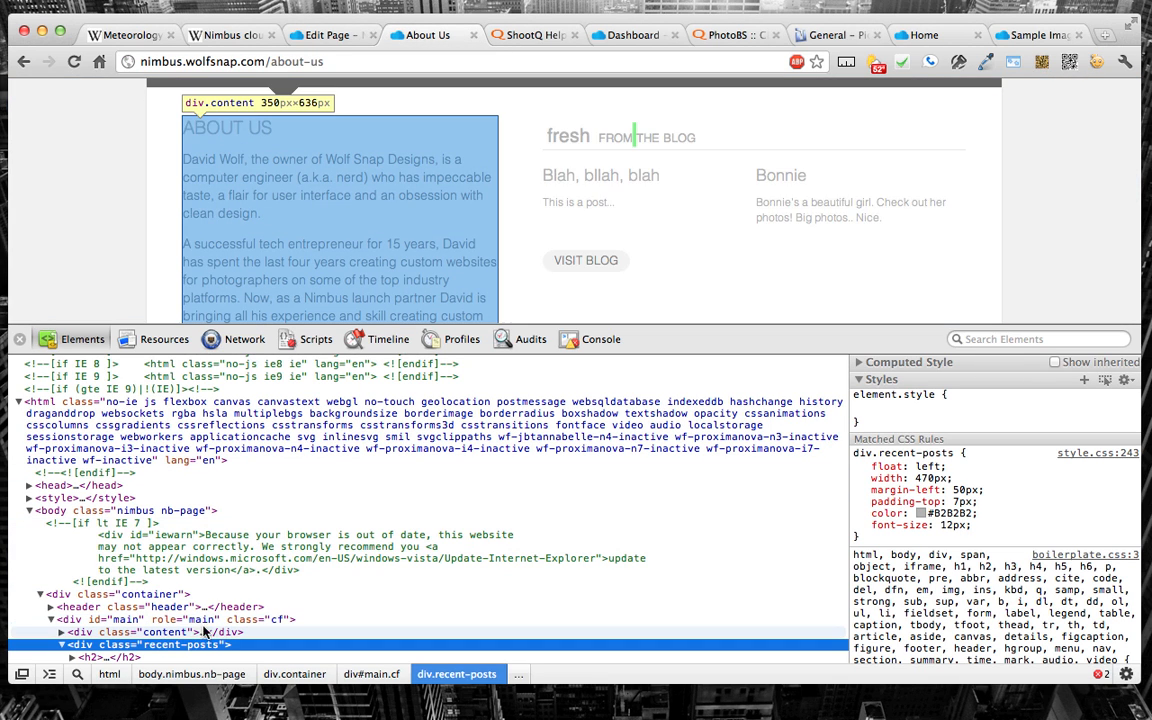
{"action": "left_click", "coordinate": [312, 35]}
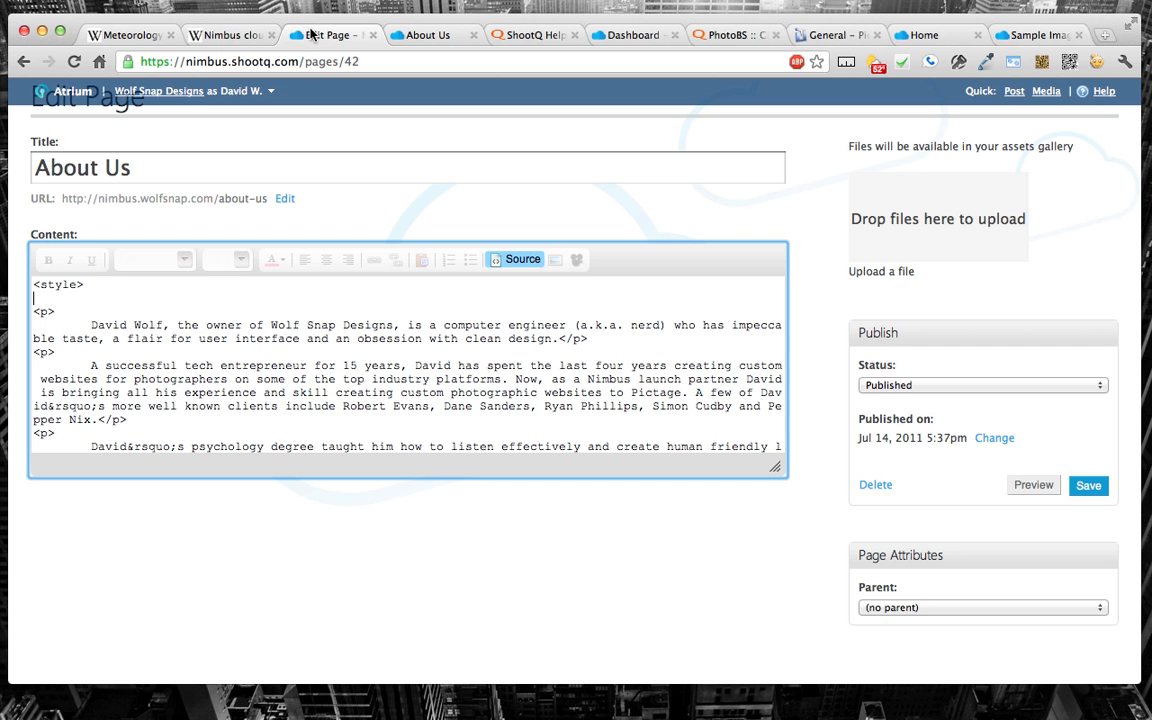
{"action": "type", "text": ".recent-posts { display: none"}
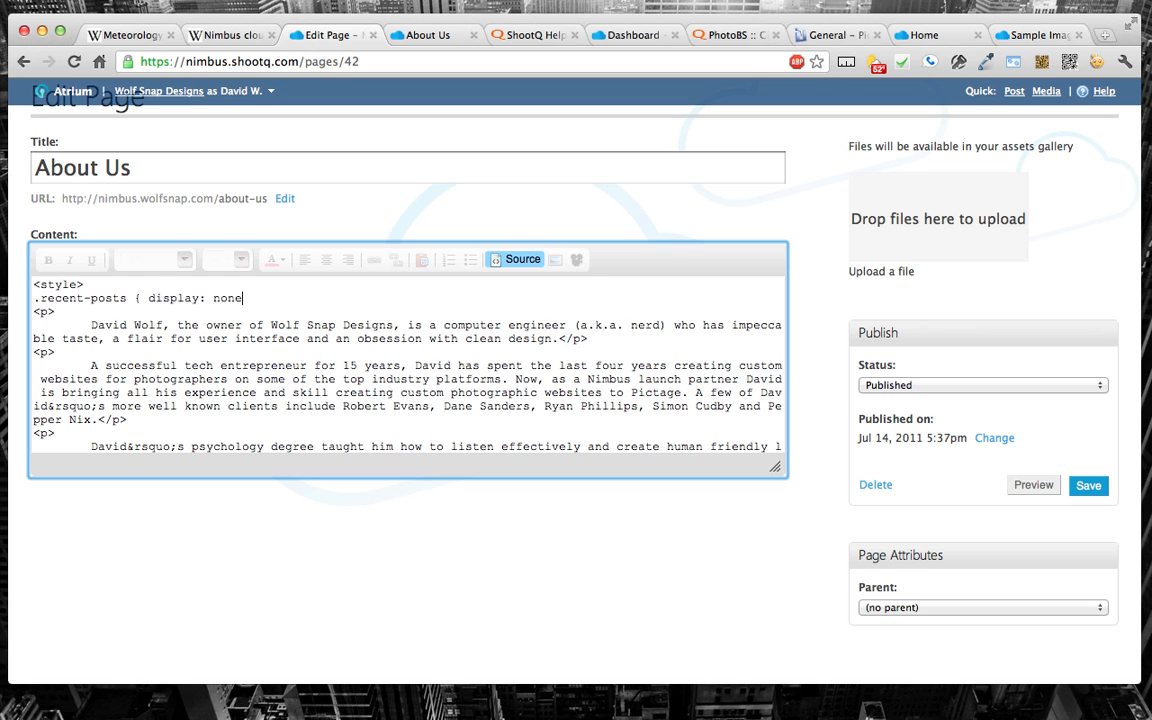
{"action": "type", "text": "; }"}
{"action": "key", "text": "Return"}
{"action": "type", "text": "</"}
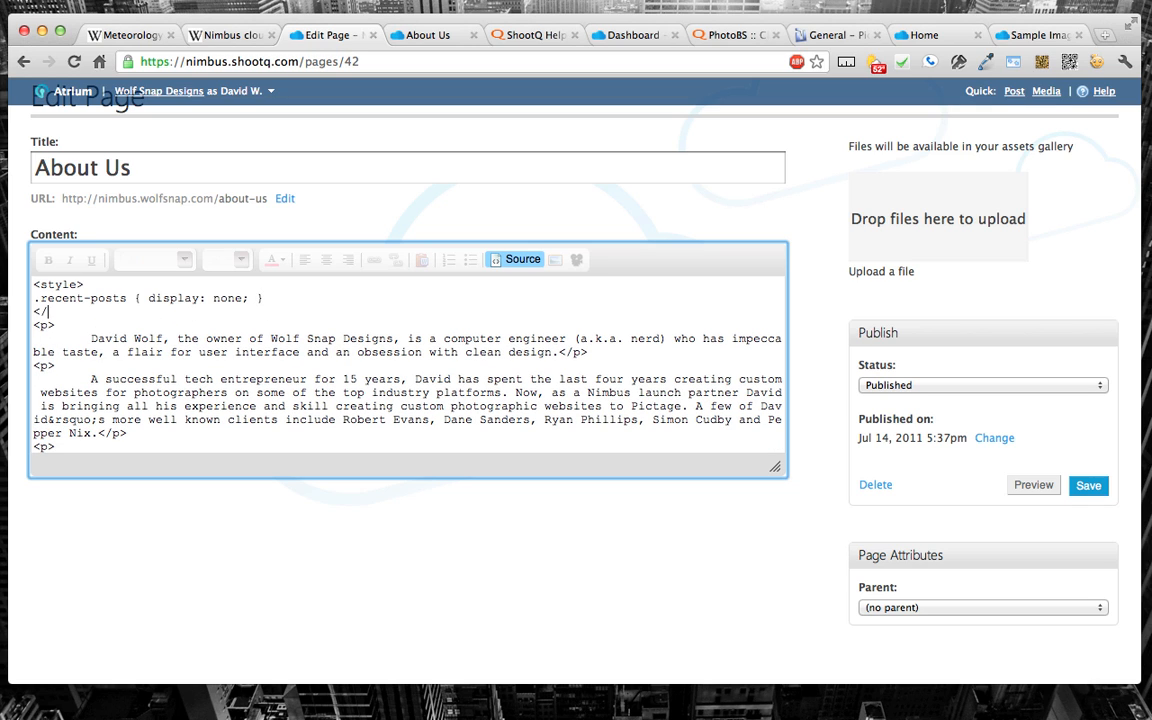
{"action": "type", "text": "style>"}
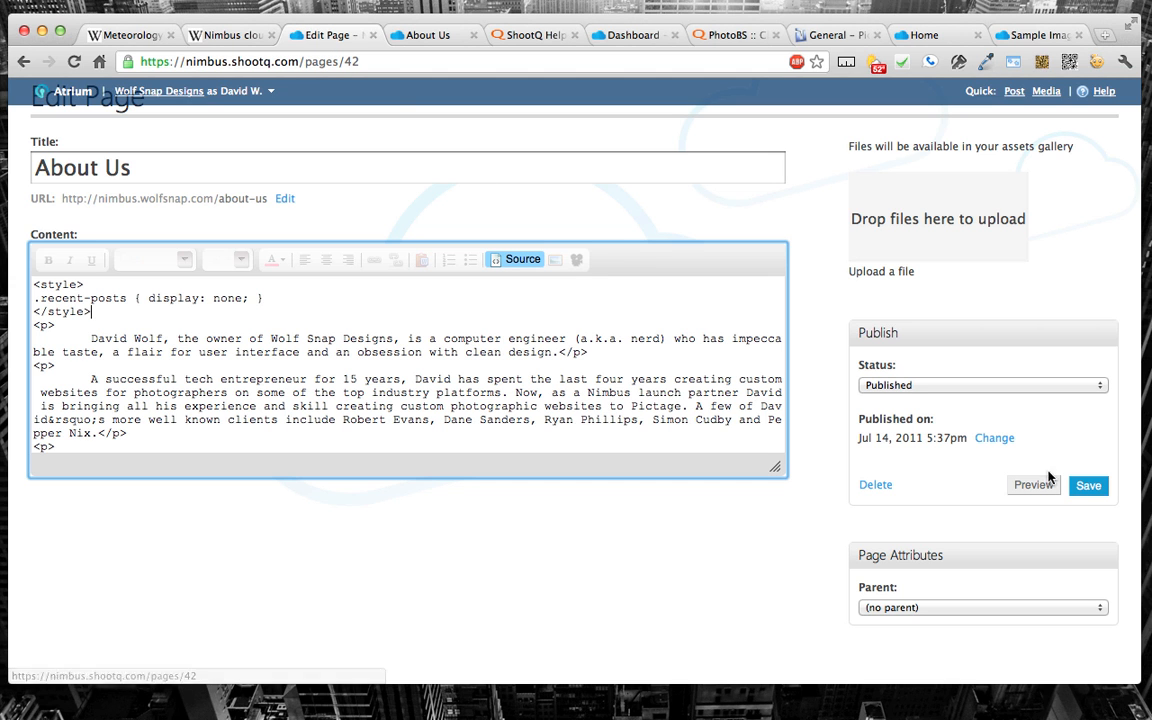
Step: Save the About Us page and reload its live version without the inspector to check the blog section's area
{"action": "left_click", "coordinate": [1088, 485]}
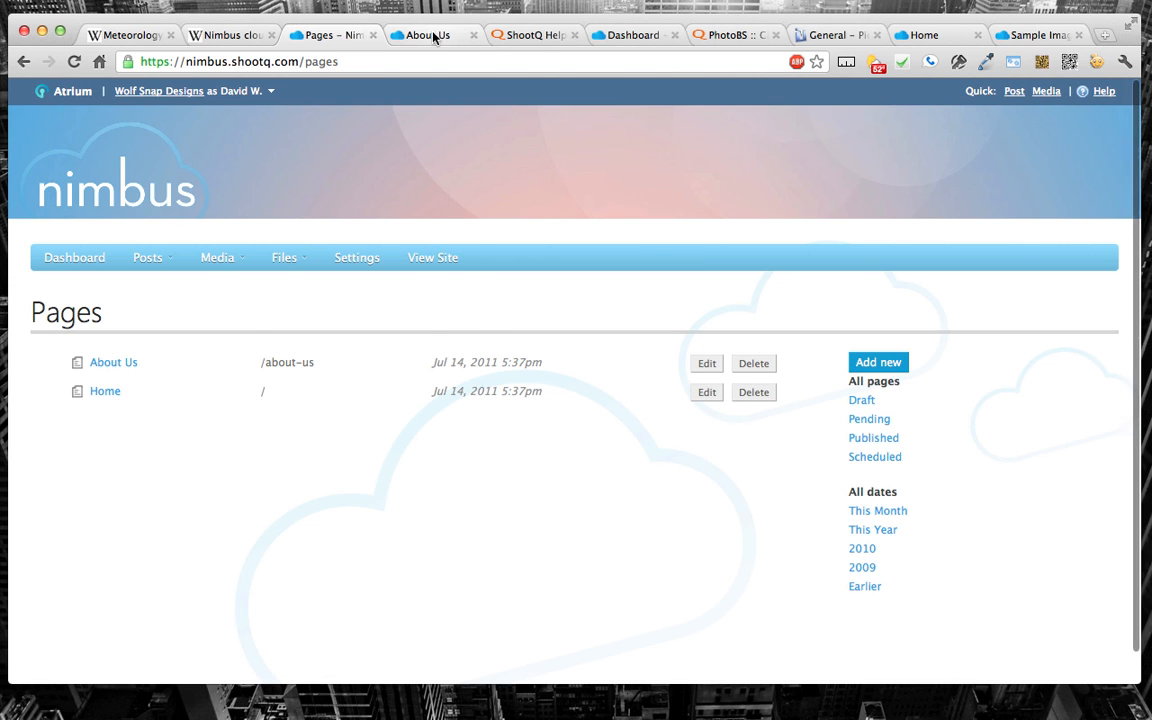
{"action": "left_click", "coordinate": [432, 35]}
{"action": "key", "text": "super+r"}
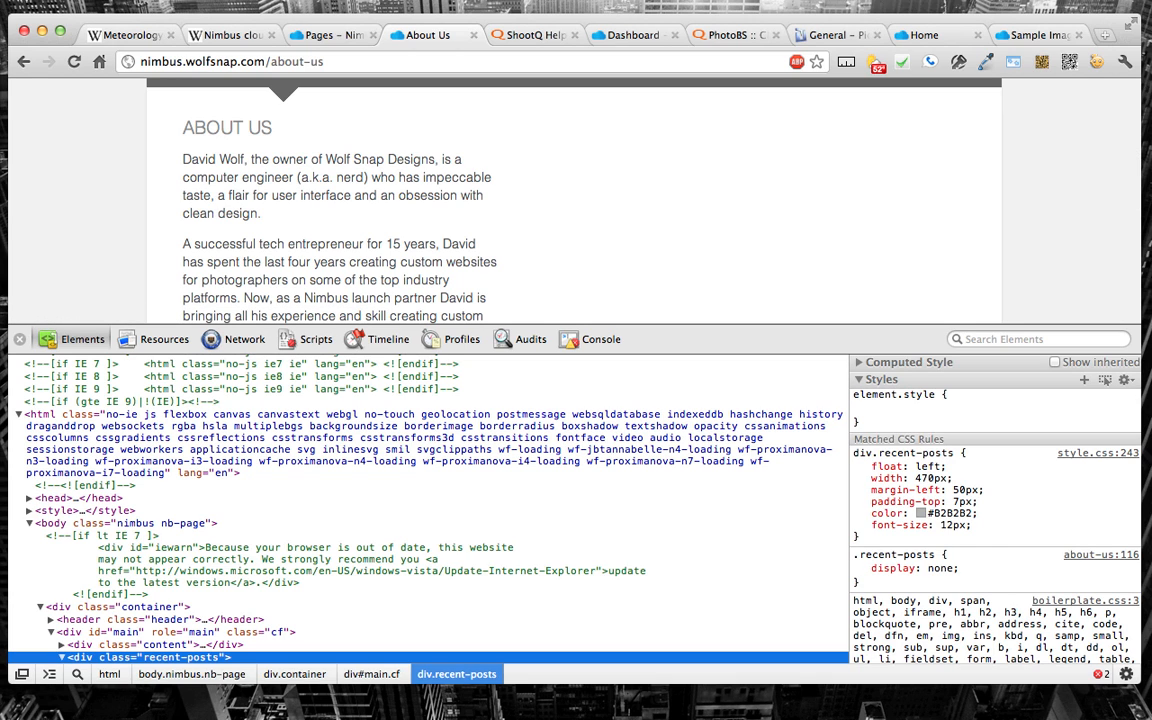
{"action": "left_click", "coordinate": [17, 341]}
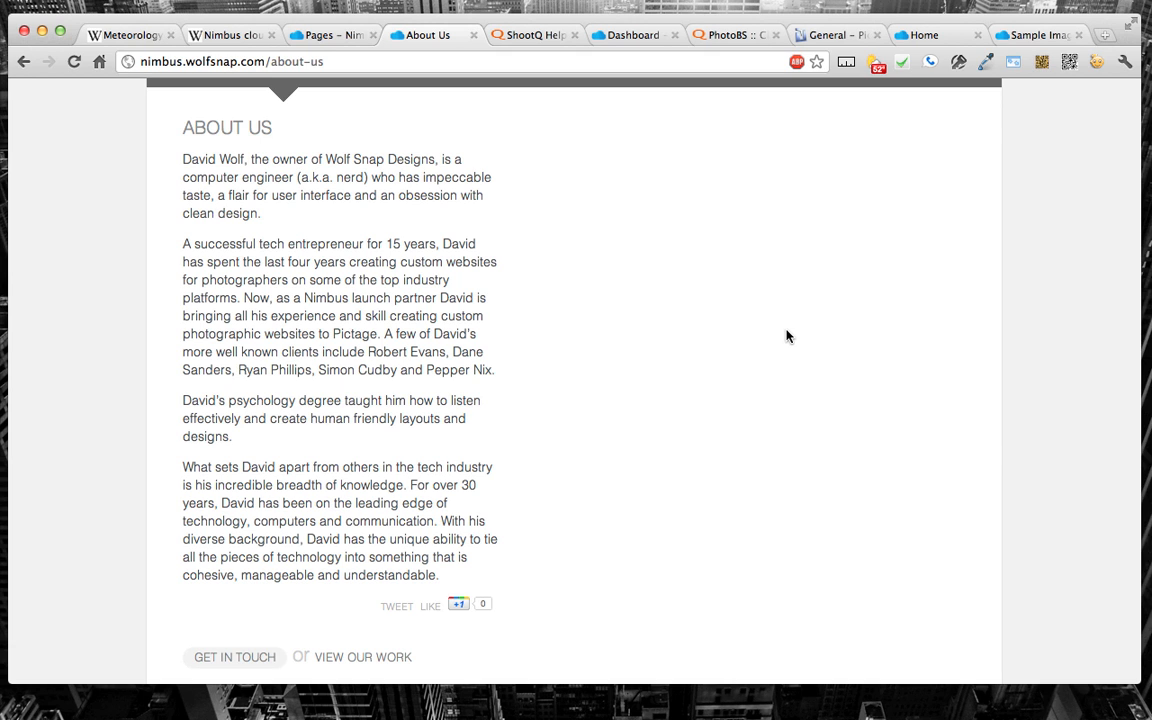
{"action": "scroll", "coordinate": [786, 336], "scroll_direction": "up", "scroll_amount": 3}
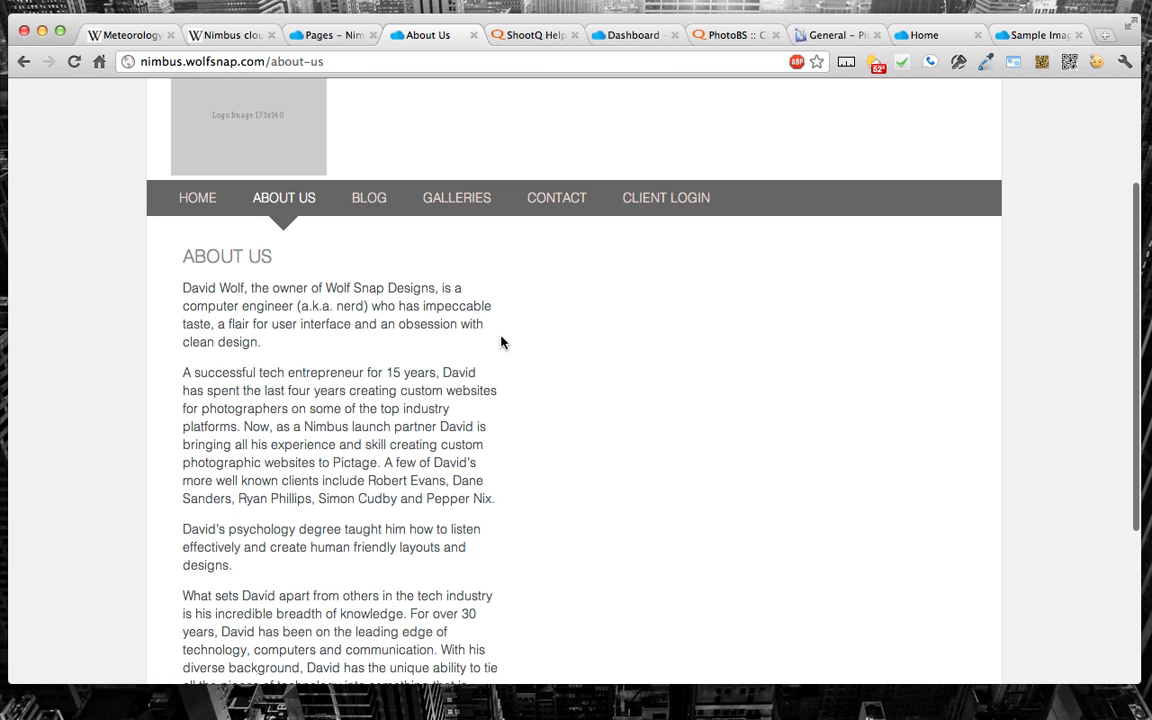
Step: Inspect the About Us text area and select its parent div with class content to view its CSS
{"action": "right_click", "coordinate": [397, 275]}
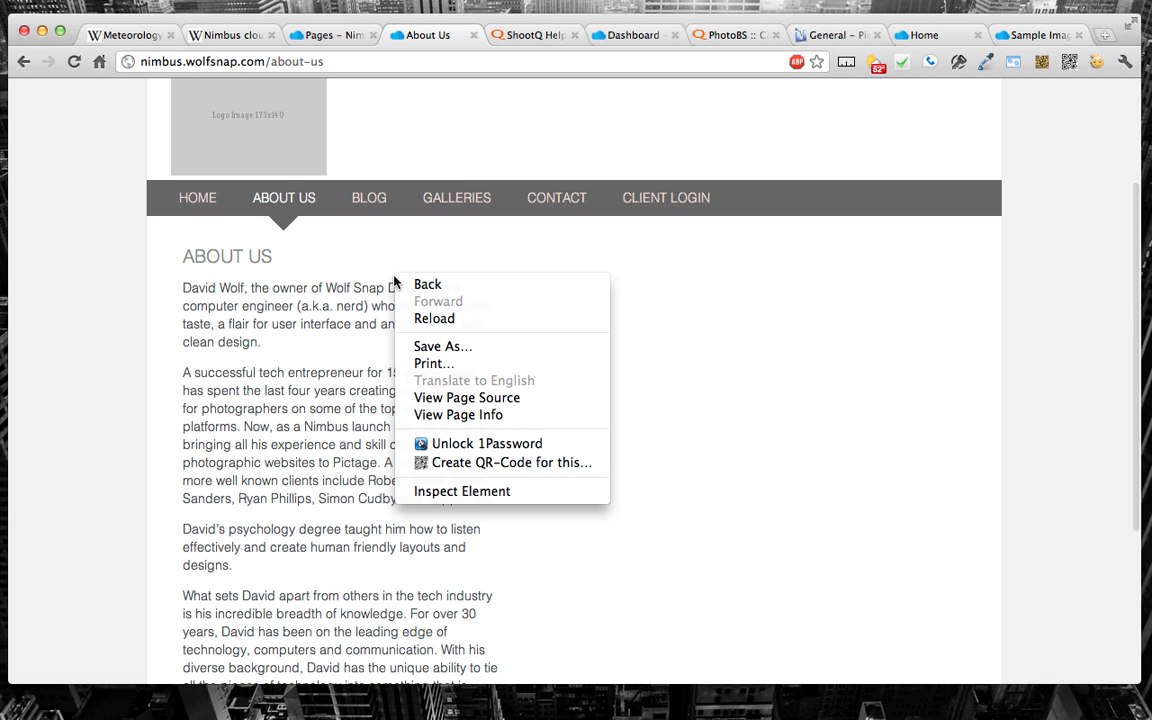
{"action": "left_click", "coordinate": [462, 491]}
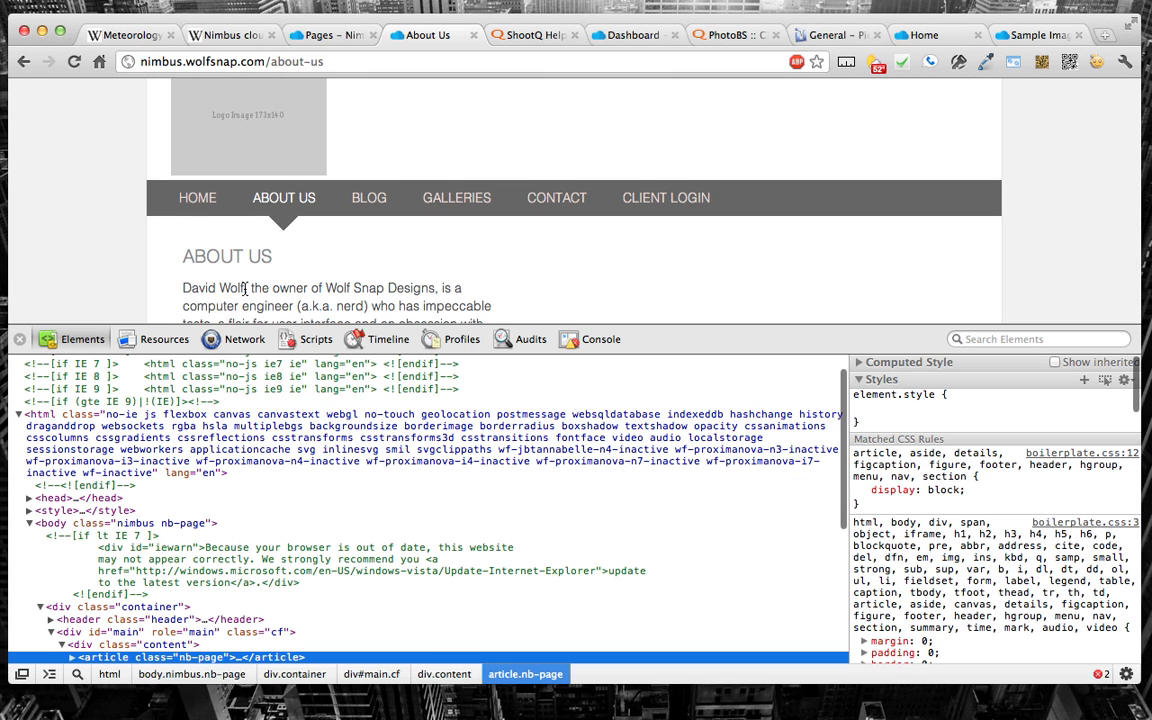
{"action": "scroll", "coordinate": [245, 288], "scroll_direction": "down", "scroll_amount": 2}
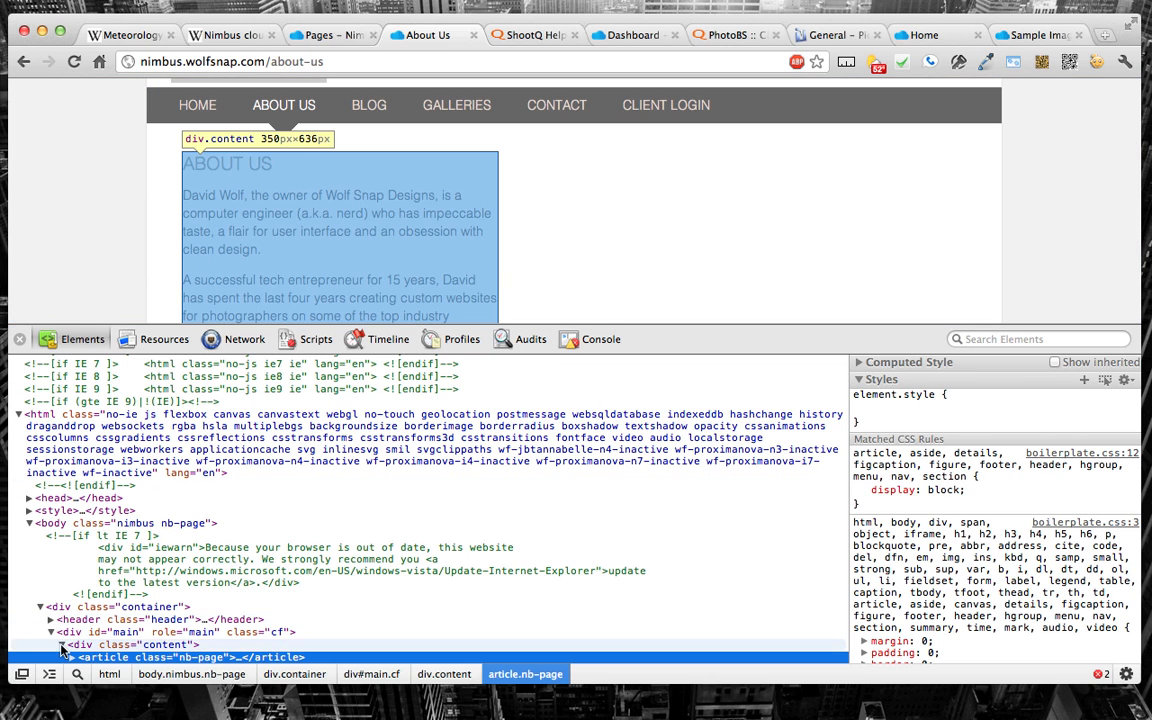
{"action": "left_click", "coordinate": [95, 645]}
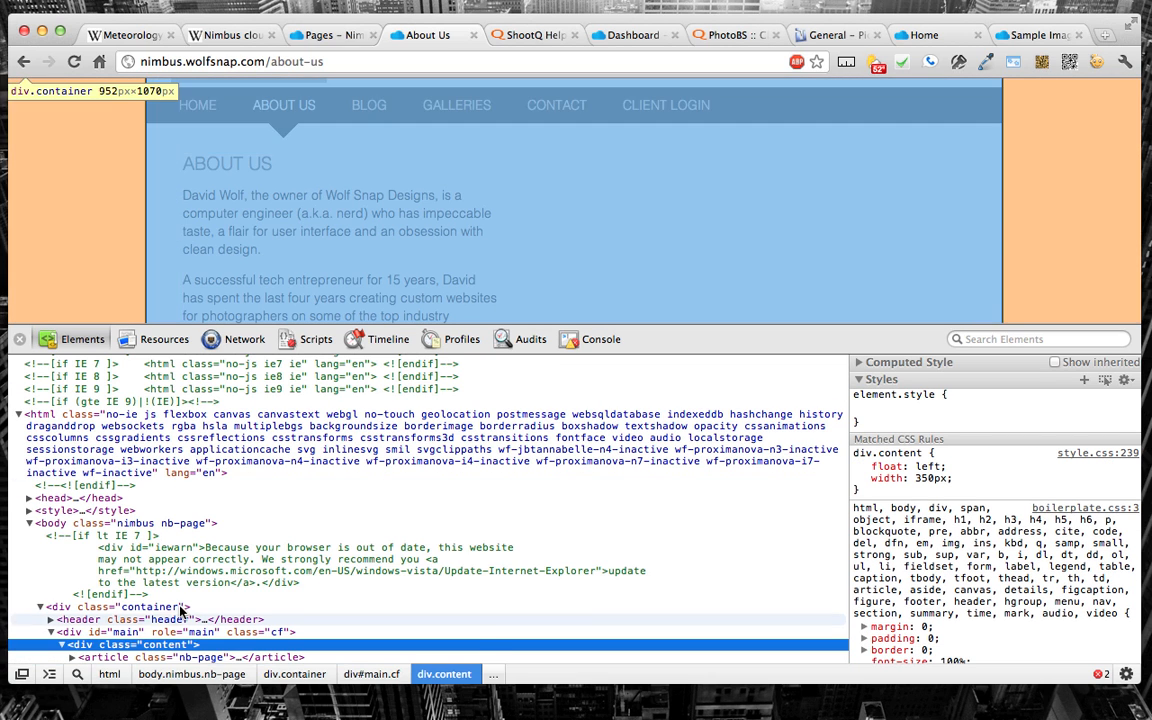
{"action": "scroll", "coordinate": [105, 600], "scroll_direction": "down", "scroll_amount": 2}
{"action": "left_click", "coordinate": [101, 580]}
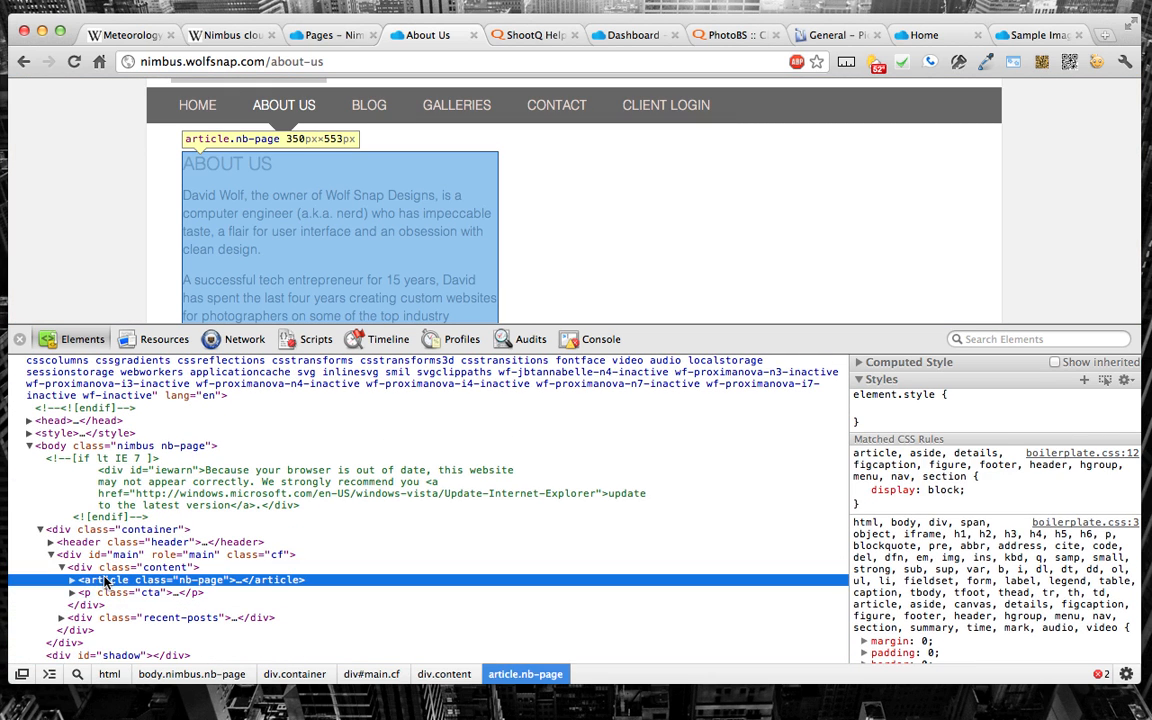
{"action": "left_click", "coordinate": [89, 568]}
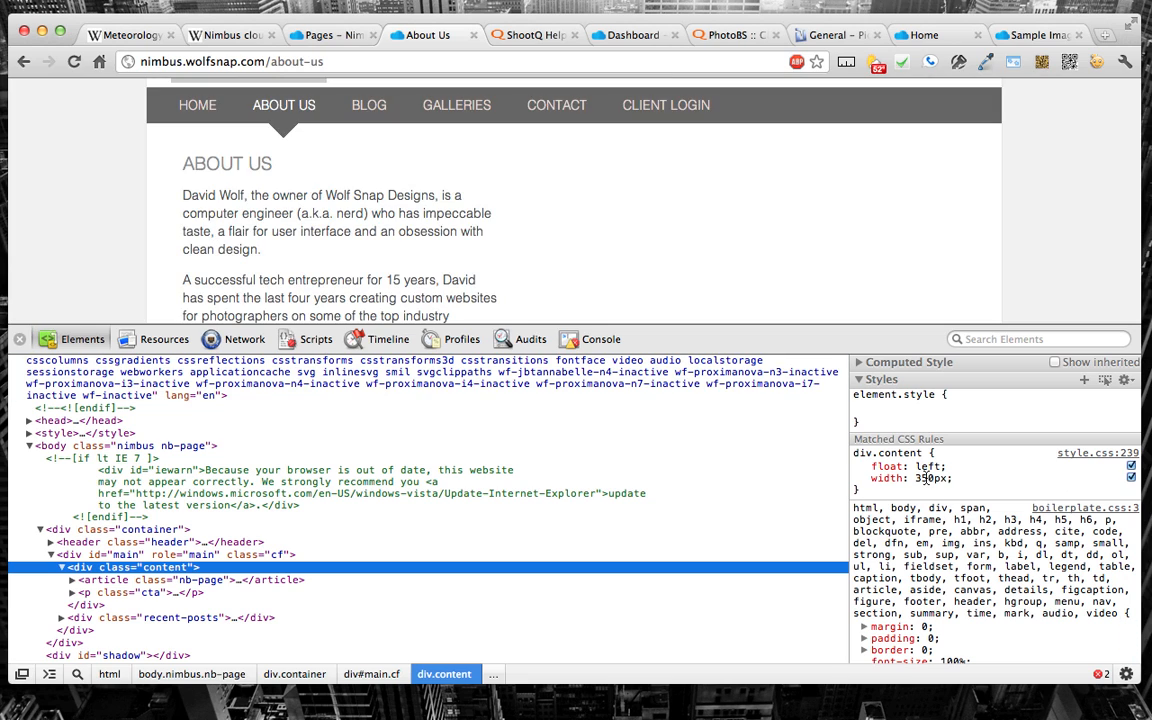
Step: Set the width of div.content to 850px in the live CSS, and close the inspector to look over the page layout
{"action": "left_click", "coordinate": [927, 479]}
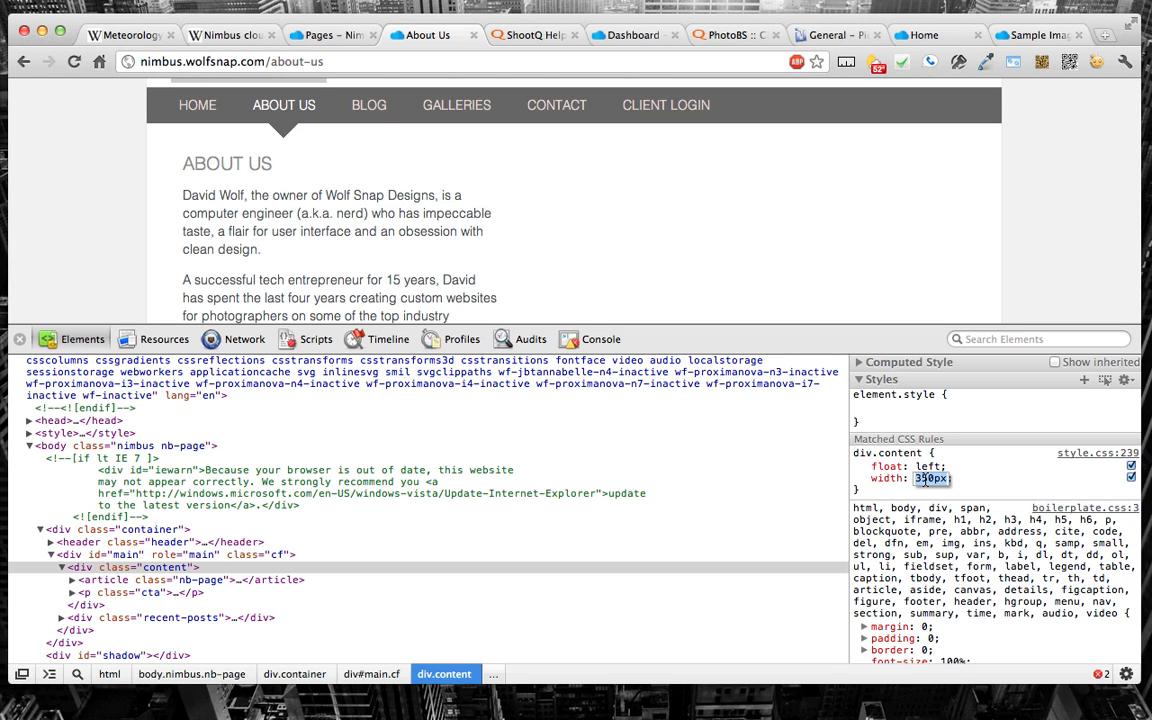
{"action": "type", "text": "850px"}
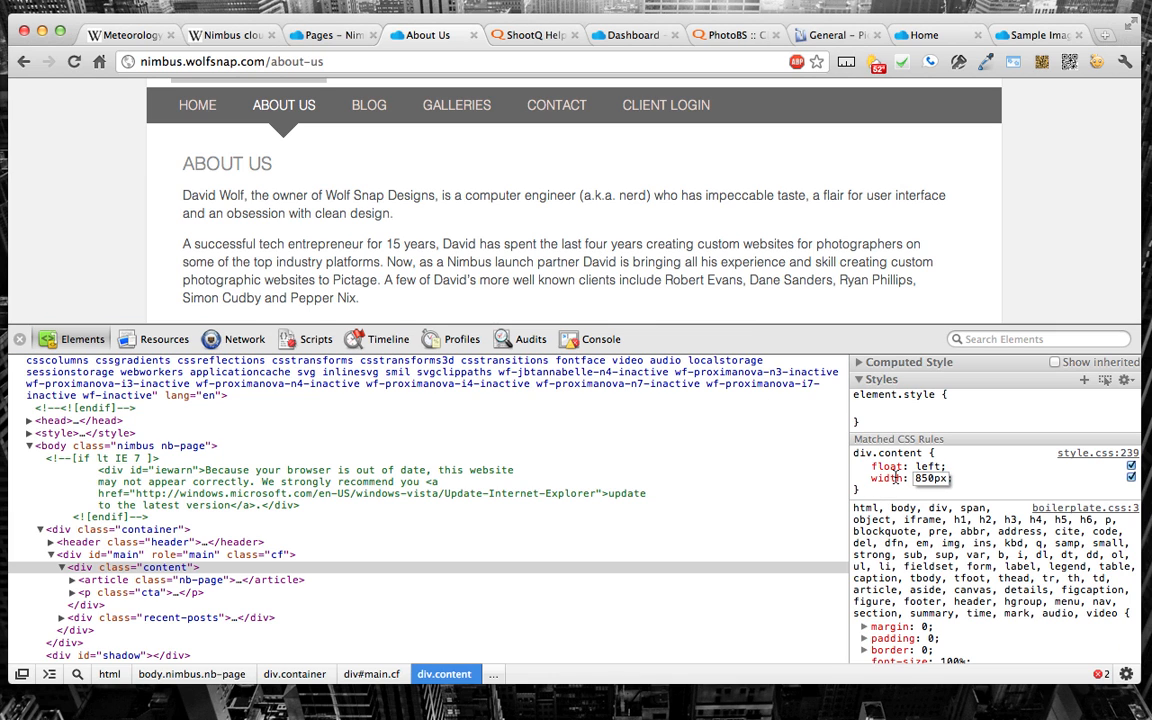
{"action": "left_click", "coordinate": [292, 36]}
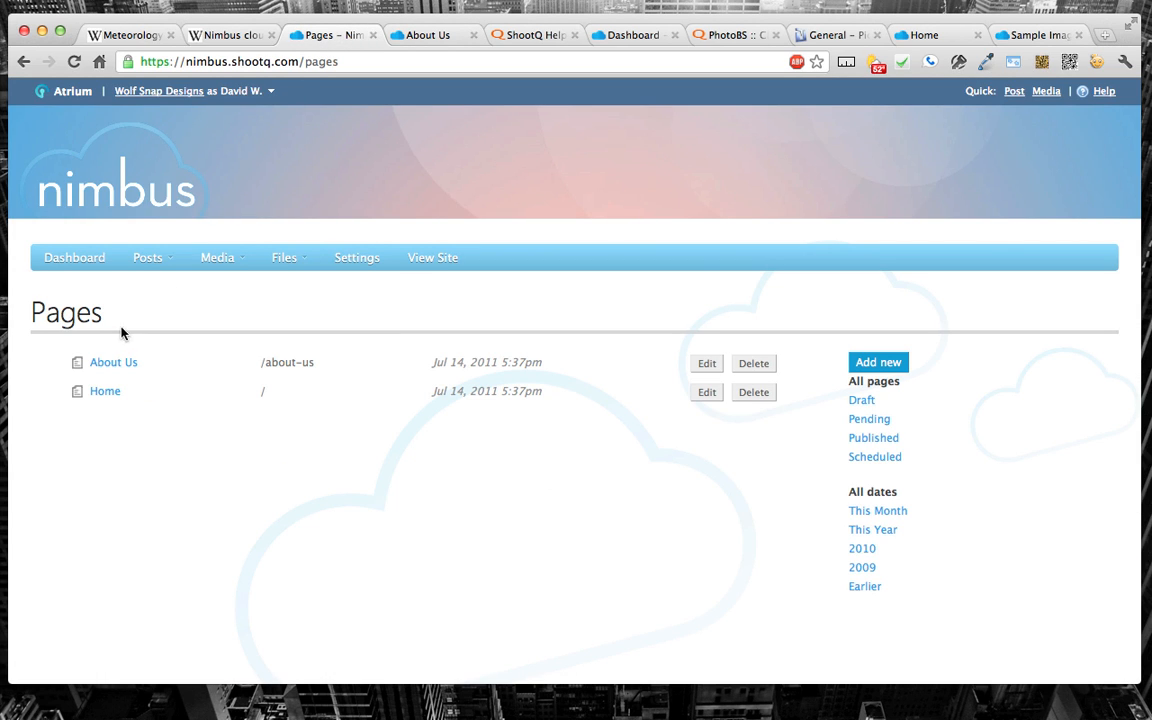
{"action": "left_click", "coordinate": [440, 35]}
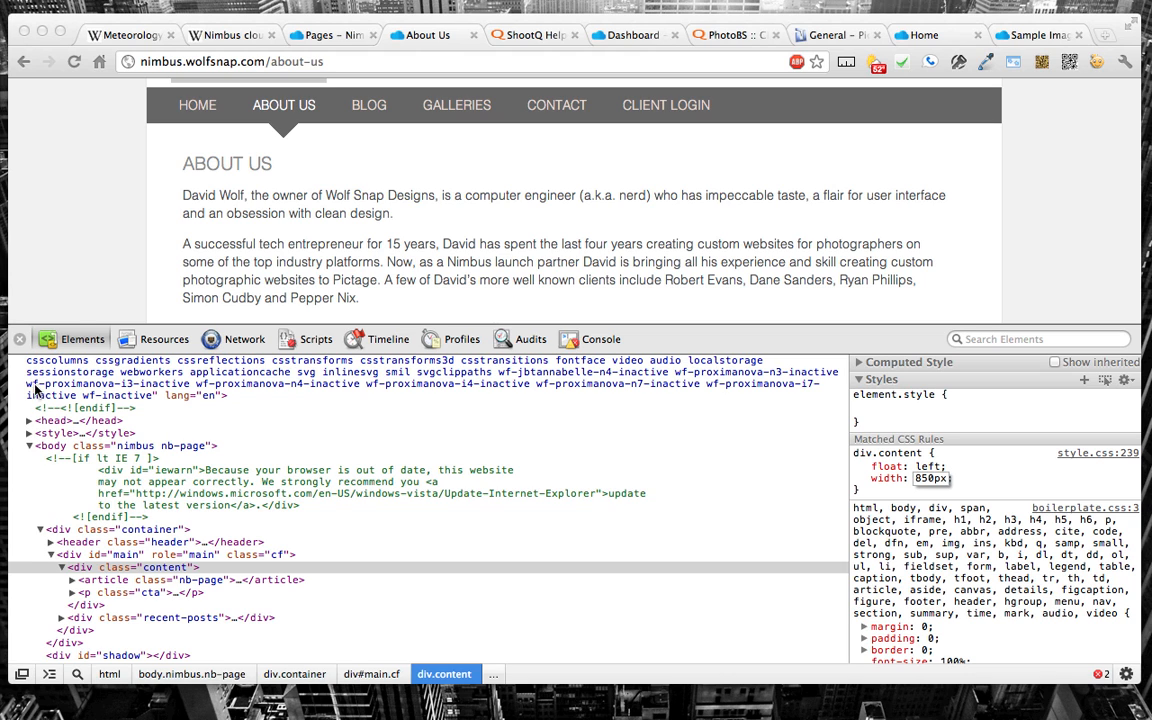
{"action": "left_click", "coordinate": [22, 343]}
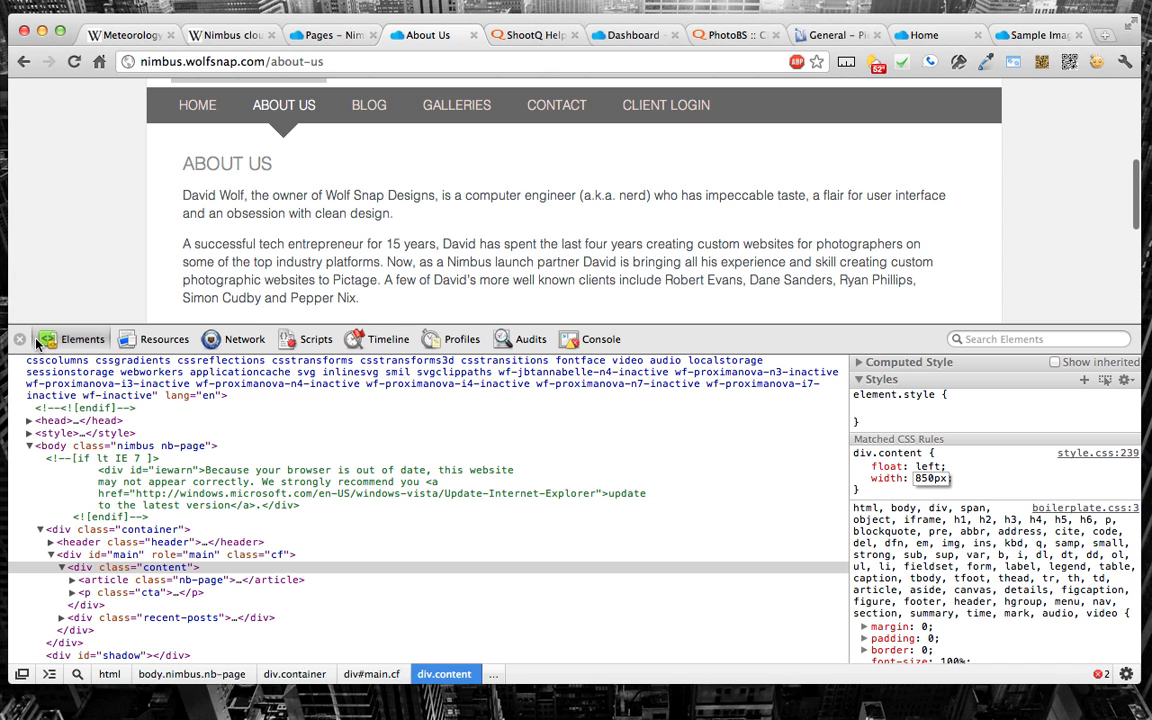
{"action": "left_click", "coordinate": [21, 341]}
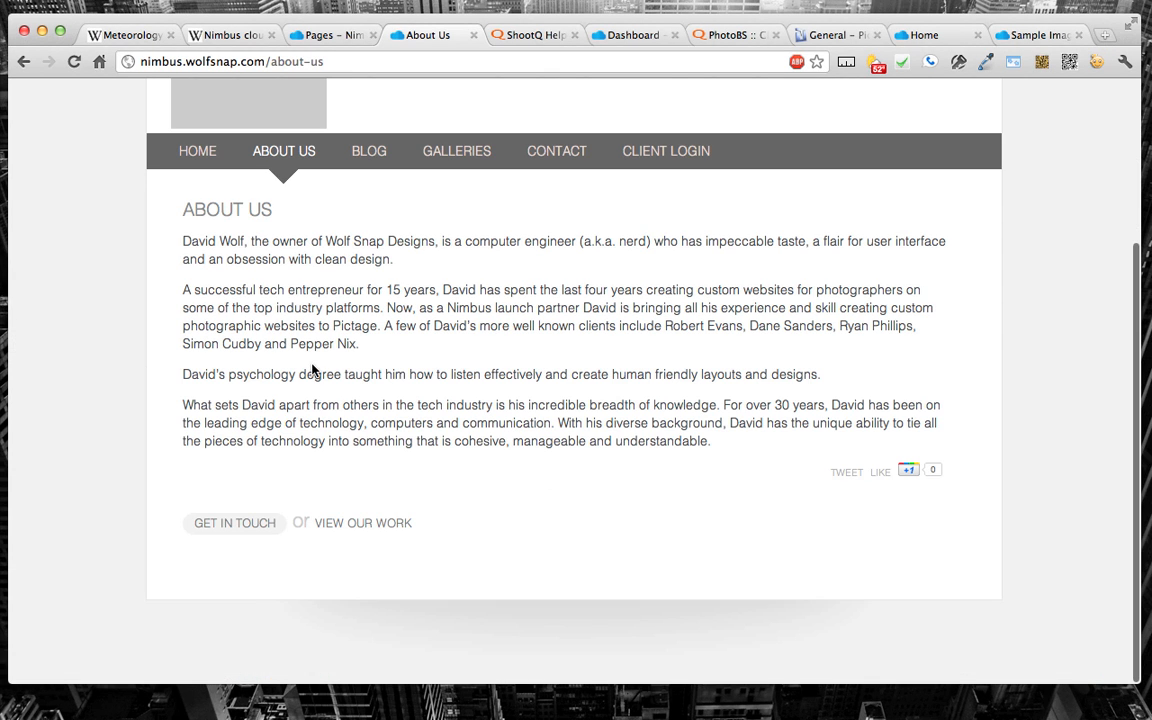
{"action": "scroll", "coordinate": [312, 370], "scroll_direction": "up", "scroll_amount": 4}
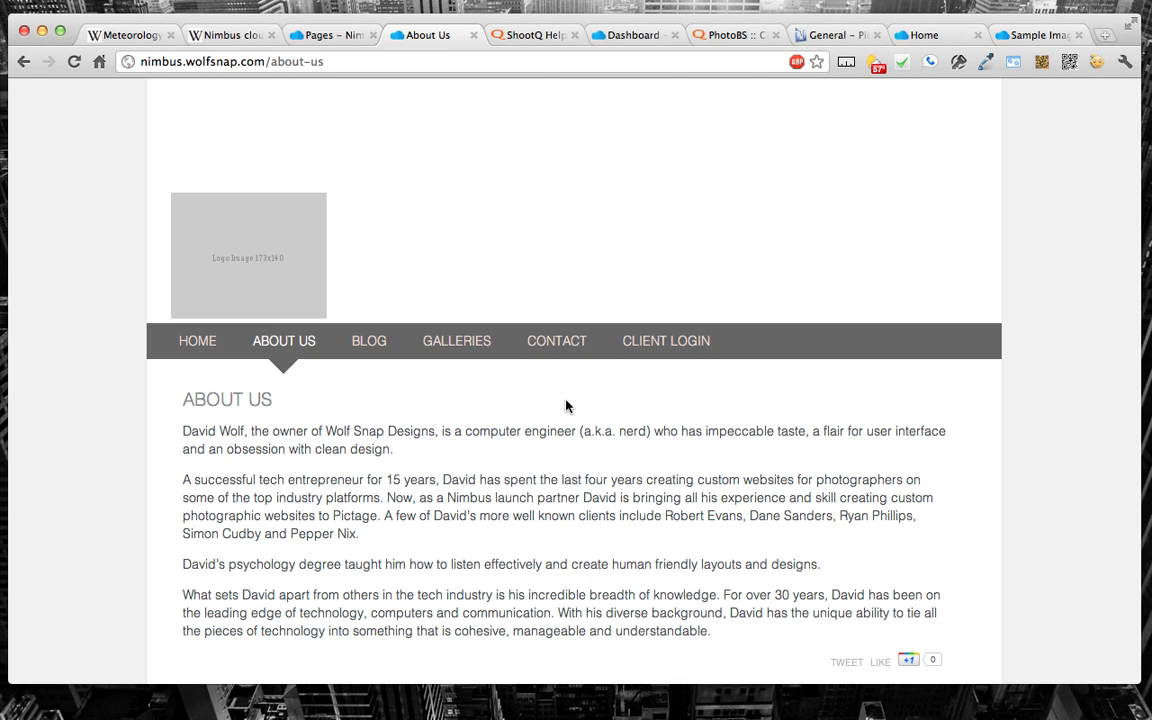
Step: Open the live site's Blog page and look it over alongside the dashboard's Pages list
{"action": "left_click", "coordinate": [368, 342]}
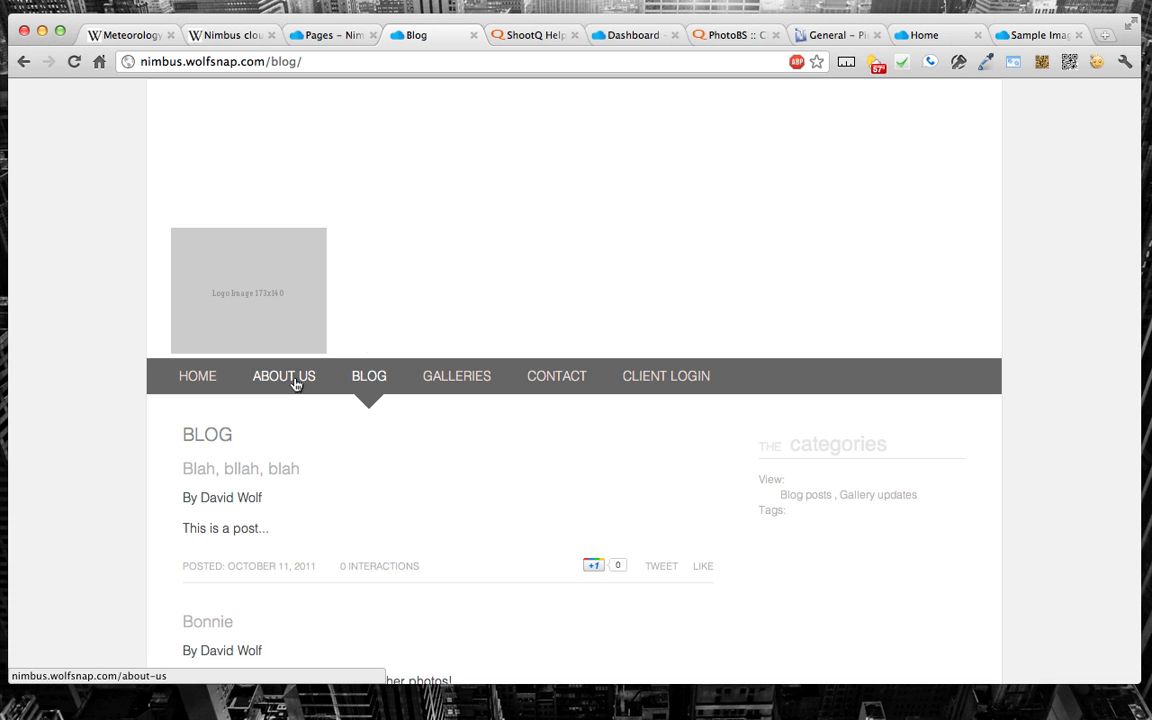
{"action": "left_click", "coordinate": [326, 42]}
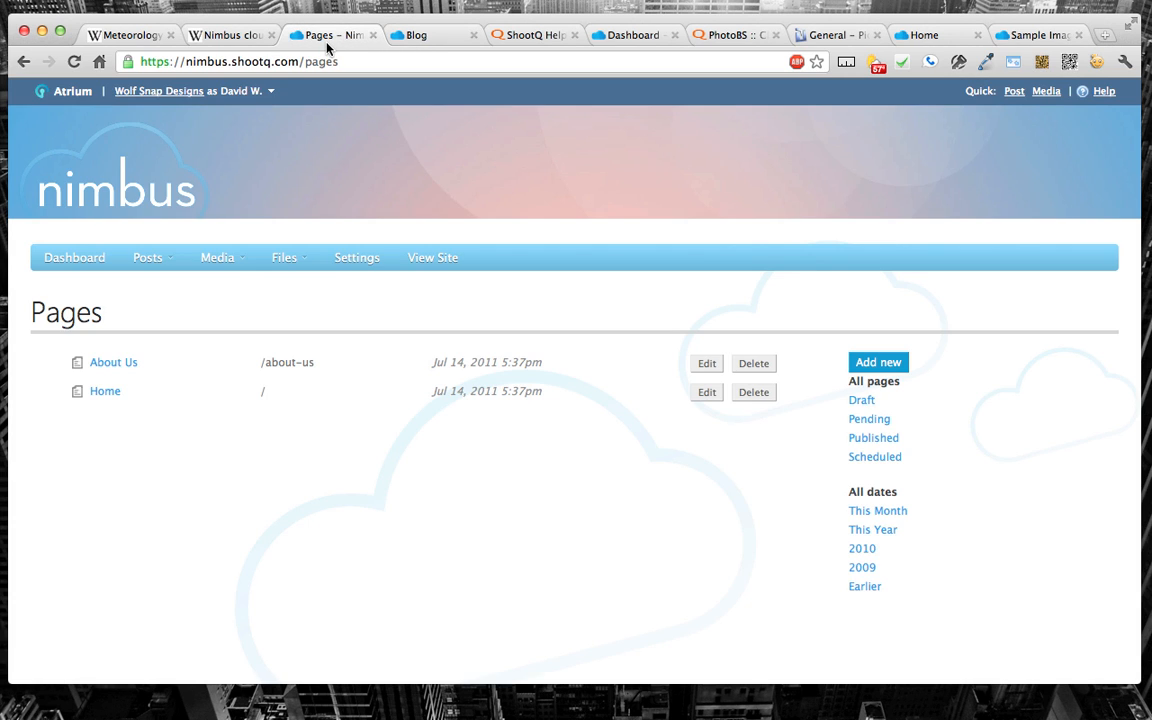
{"action": "left_click", "coordinate": [420, 37]}
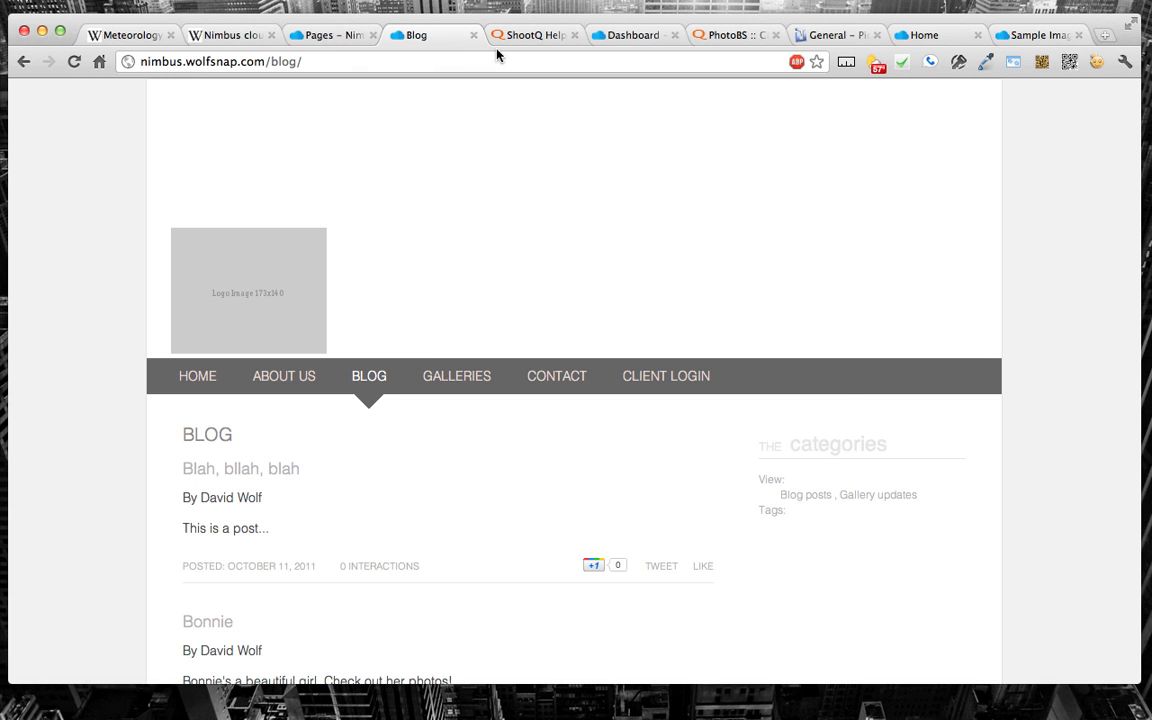
{"action": "left_click", "coordinate": [340, 35]}
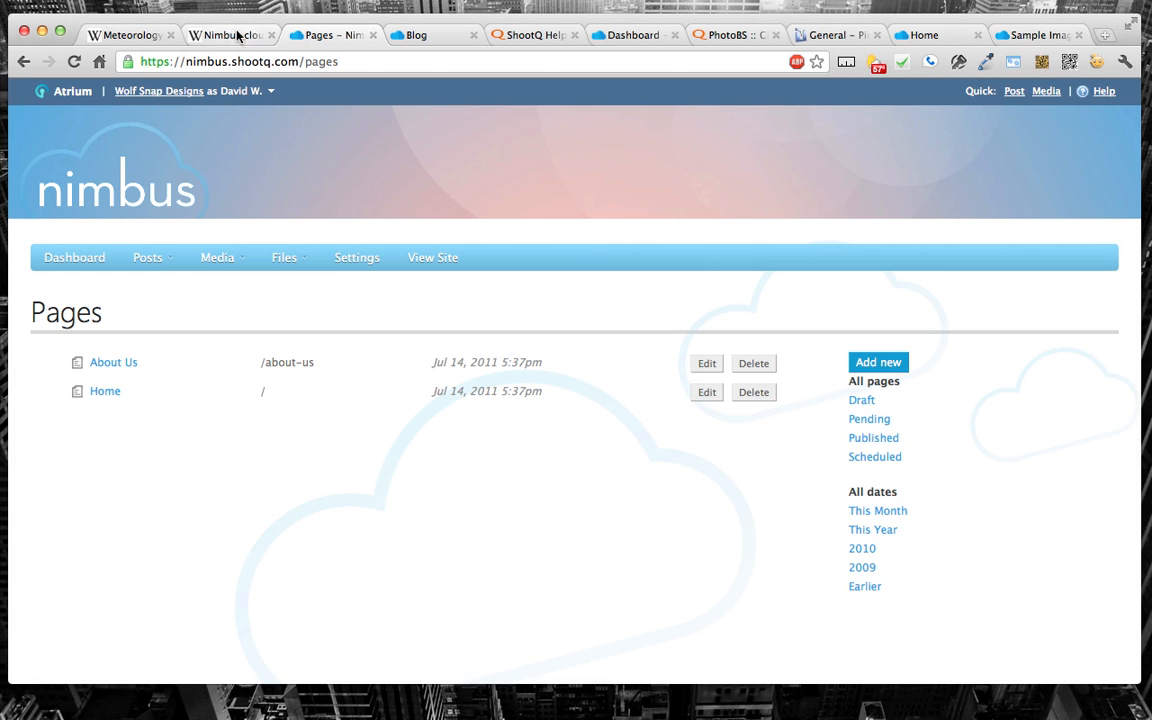
{"action": "left_click", "coordinate": [418, 35]}
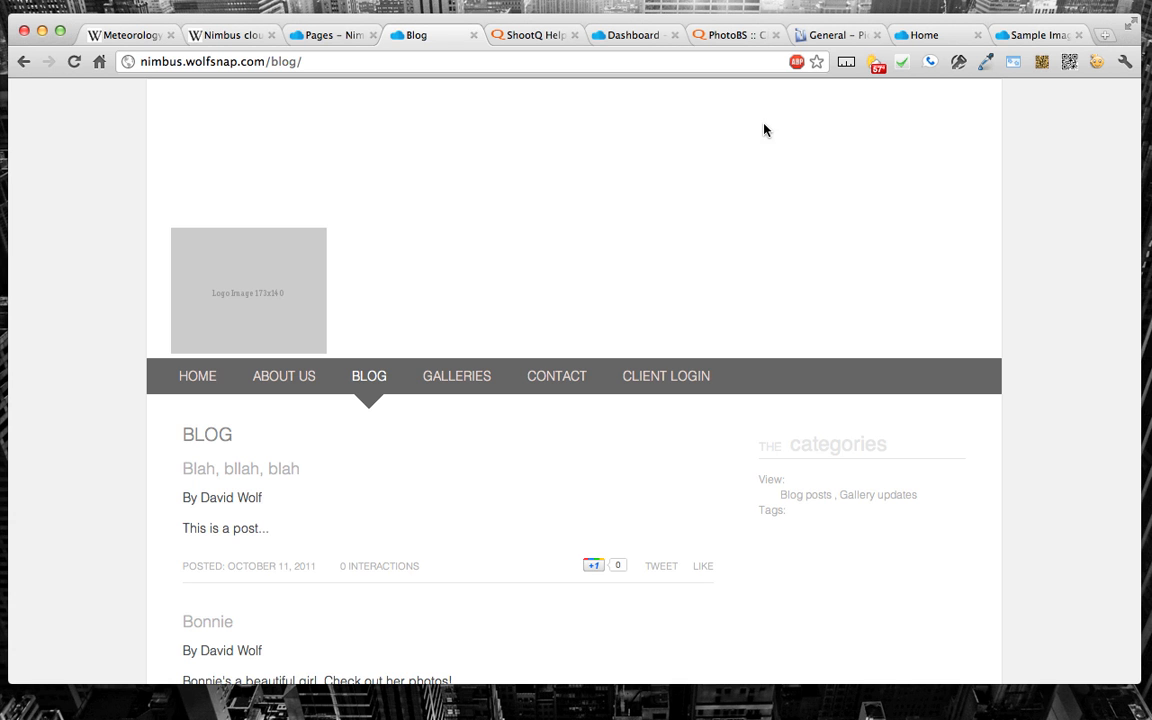
Step: Look at the sample home page with the iceberg background, and go back from the PhotoBS client login to the PhotoBS Contact page
{"action": "left_click", "coordinate": [921, 37]}
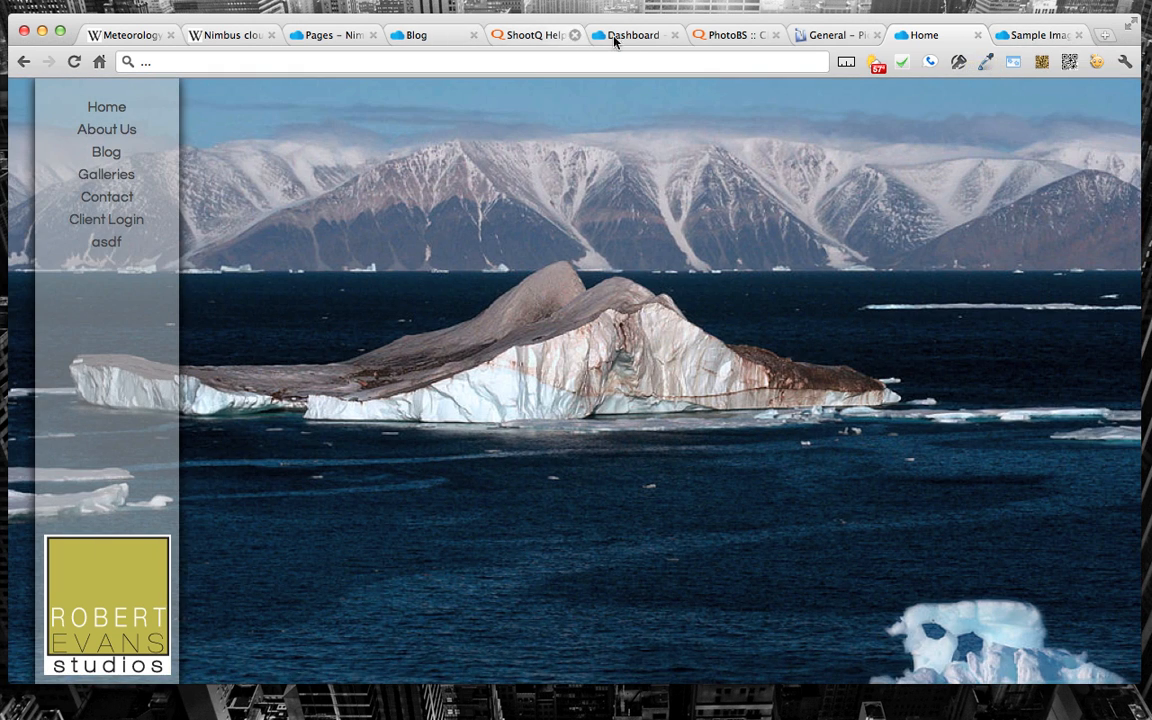
{"action": "left_click", "coordinate": [425, 35]}
{"action": "left_click", "coordinate": [512, 37]}
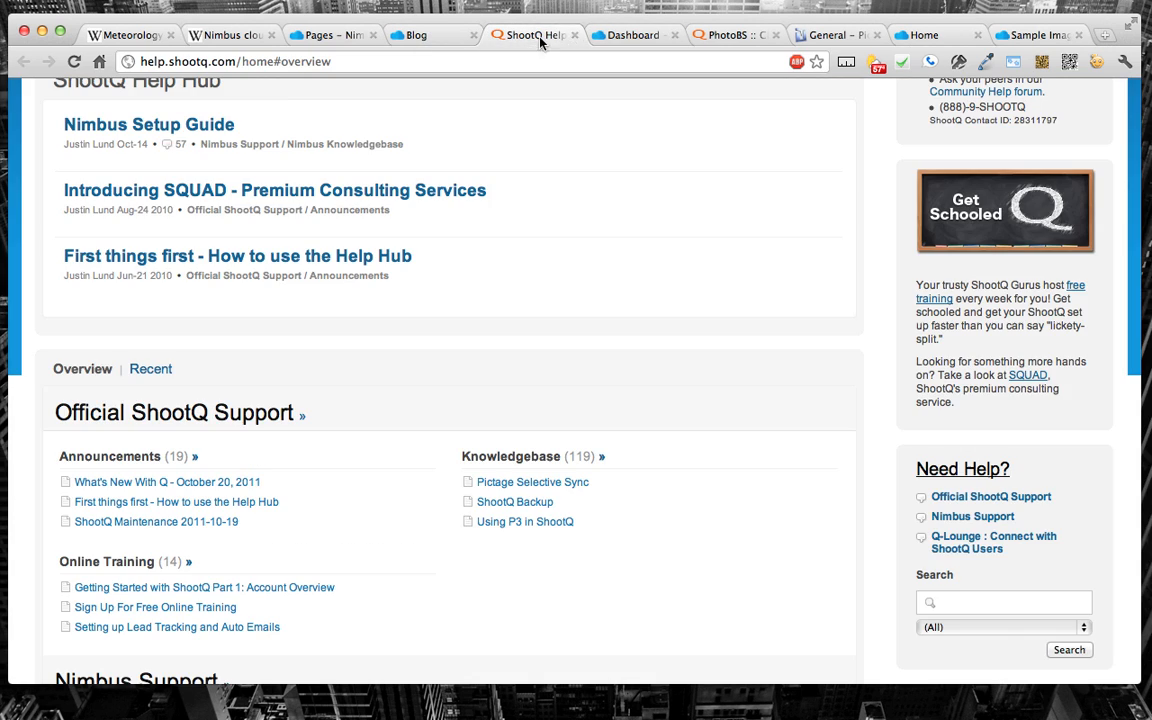
{"action": "left_click", "coordinate": [625, 36]}
{"action": "left_click", "coordinate": [715, 38]}
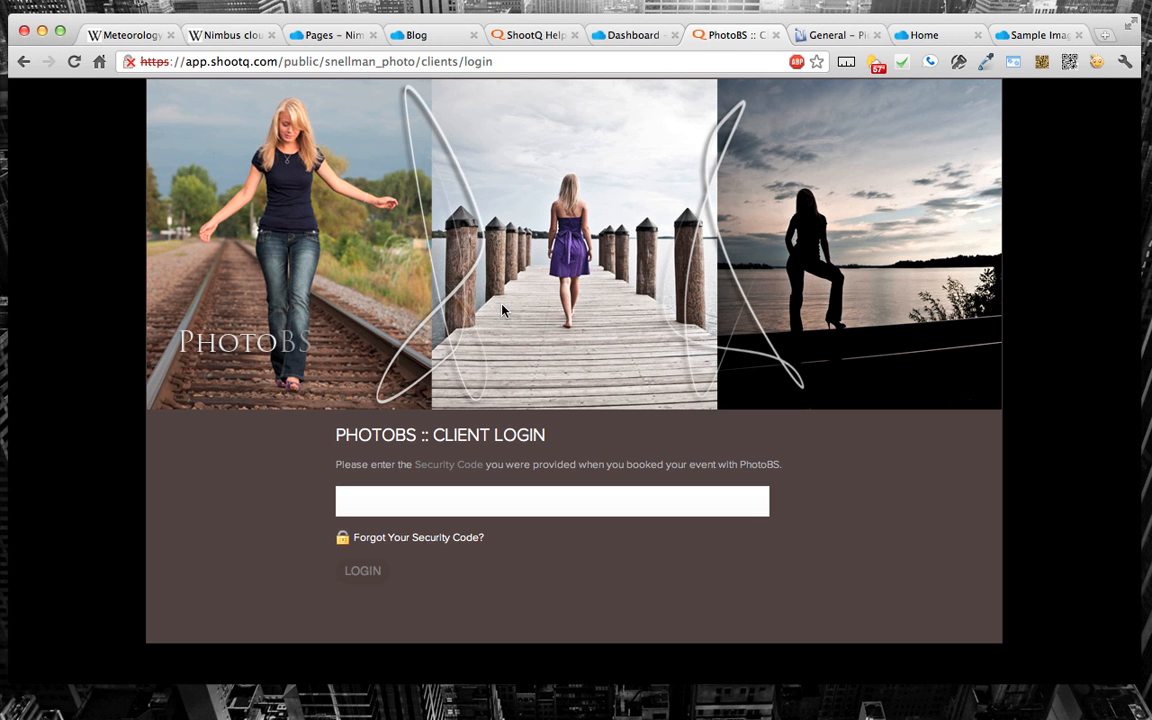
{"action": "key", "text": "super+bracketleft"}
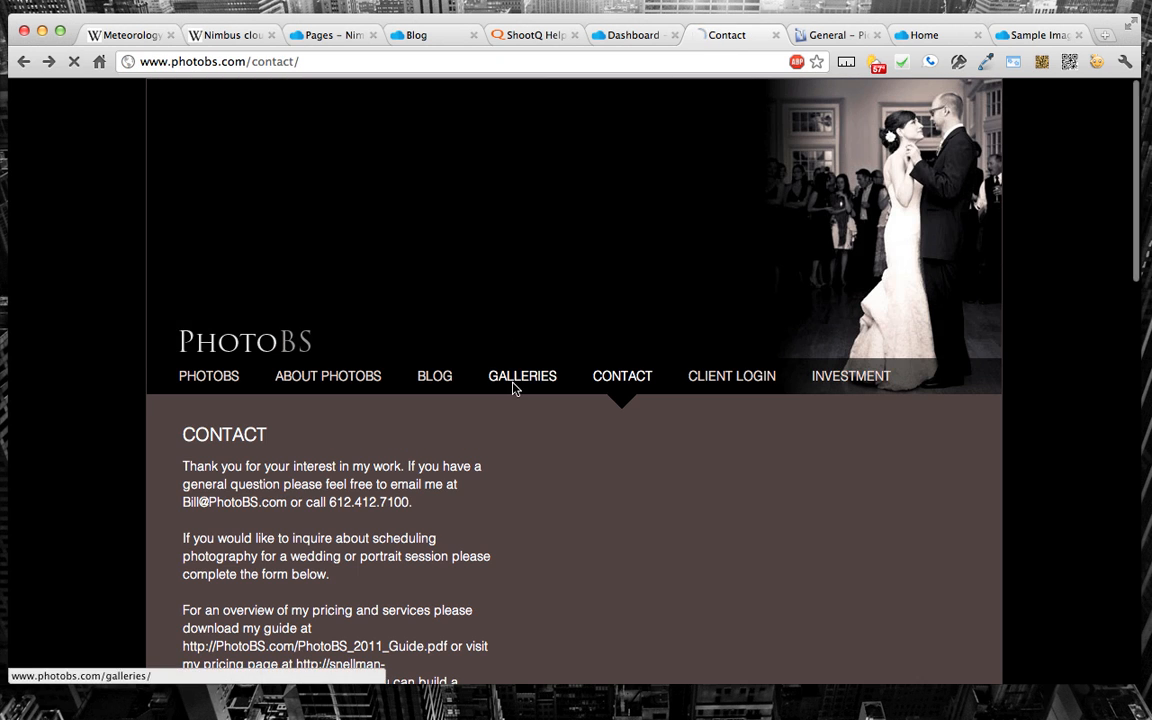
Step: Open the PhotoBS Galleries page and view the Wedding Portfolio gallery
{"action": "left_click", "coordinate": [514, 378]}
{"action": "scroll", "coordinate": [515, 388], "scroll_direction": "down", "scroll_amount": 2}
{"action": "scroll", "coordinate": [513, 388], "scroll_direction": "down", "scroll_amount": 2}
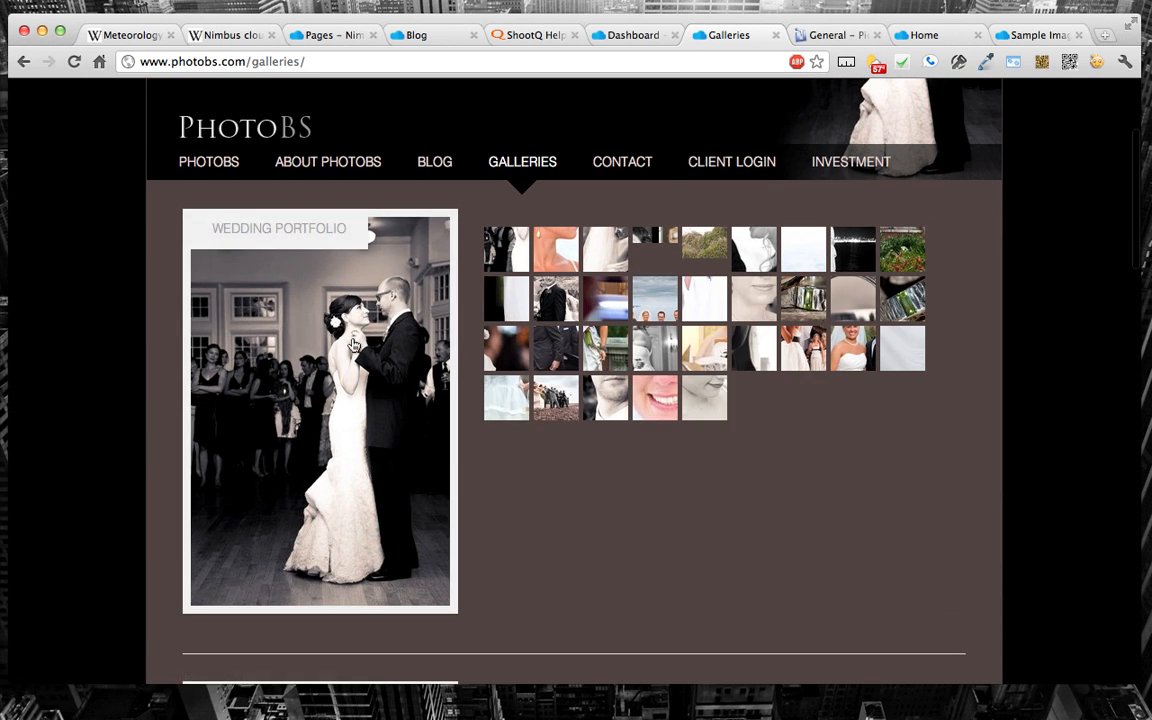
{"action": "left_click", "coordinate": [317, 413]}
{"action": "scroll", "coordinate": [397, 337], "scroll_direction": "down", "scroll_amount": 8}
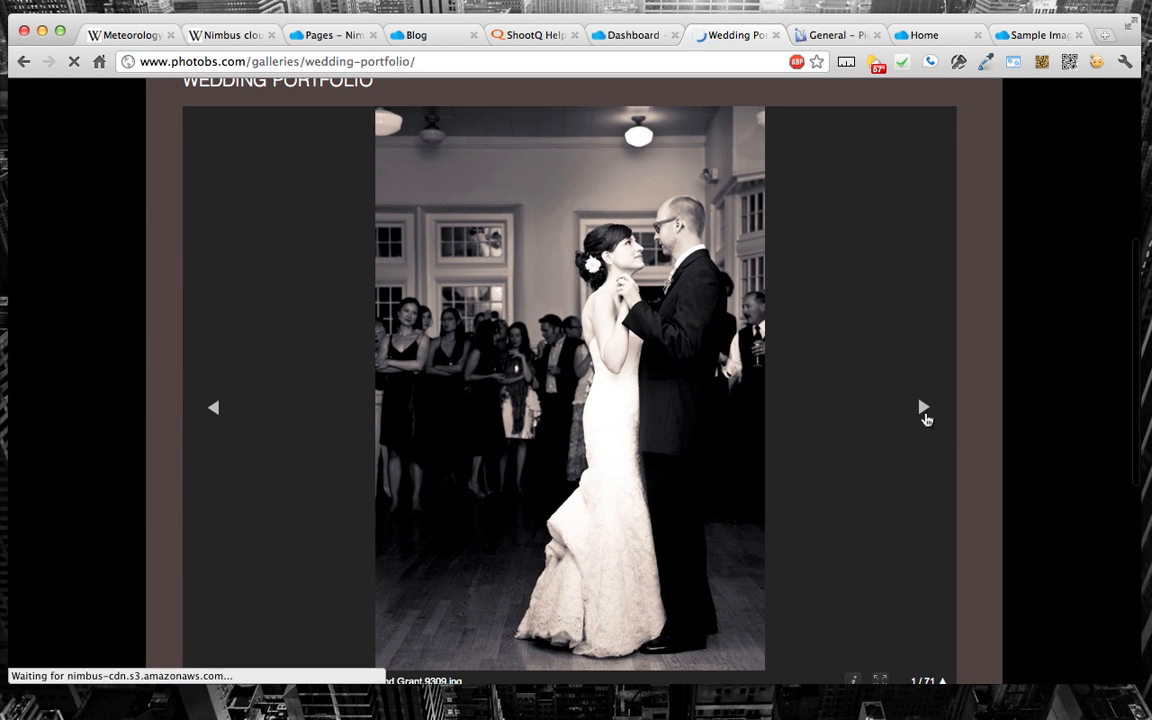
Step: Advance the Wedding Portfolio slideshow and show the thumbnail grid of all its photos
{"action": "left_click", "coordinate": [922, 408]}
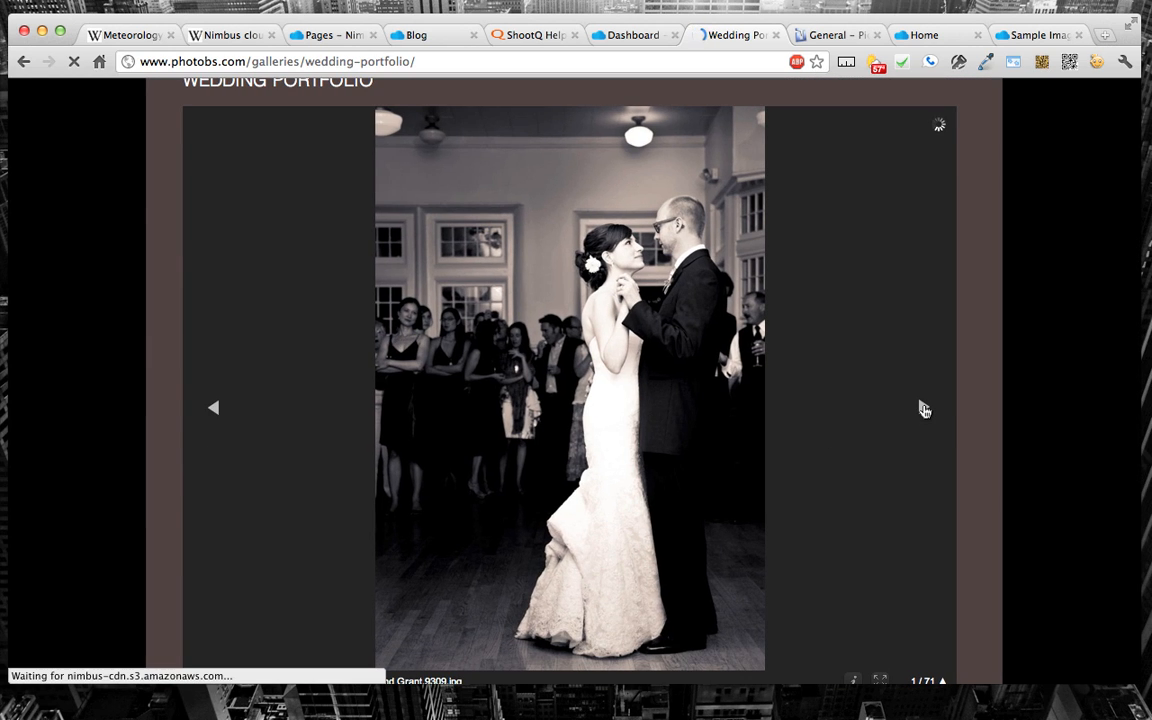
{"action": "scroll", "coordinate": [913, 542], "scroll_direction": "down", "scroll_amount": 1}
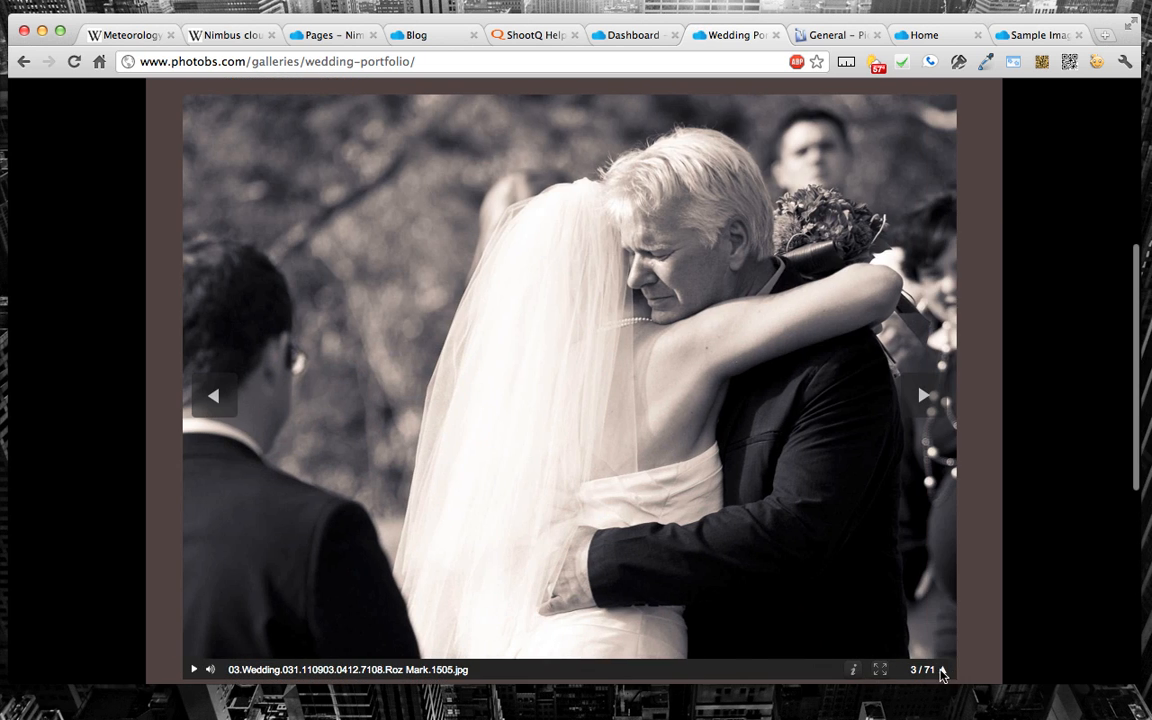
{"action": "left_click", "coordinate": [941, 673]}
{"action": "scroll", "coordinate": [746, 400], "scroll_direction": "down", "scroll_amount": 5}
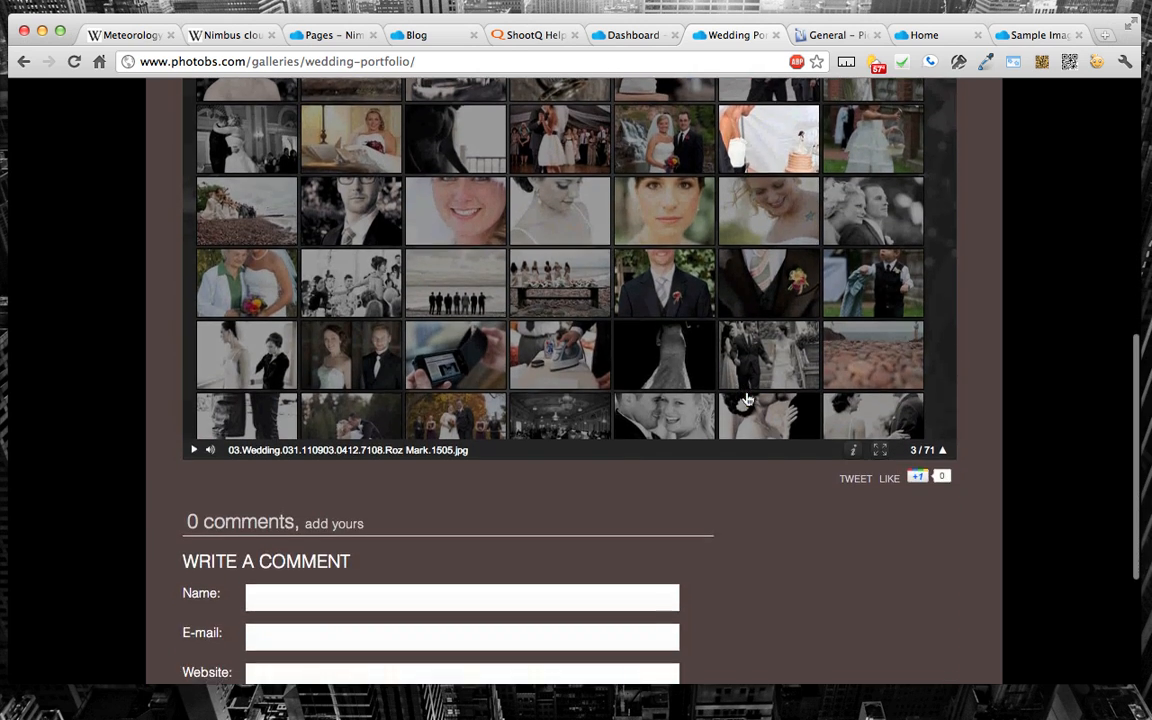
{"action": "scroll", "coordinate": [746, 400], "scroll_direction": "up", "scroll_amount": 4}
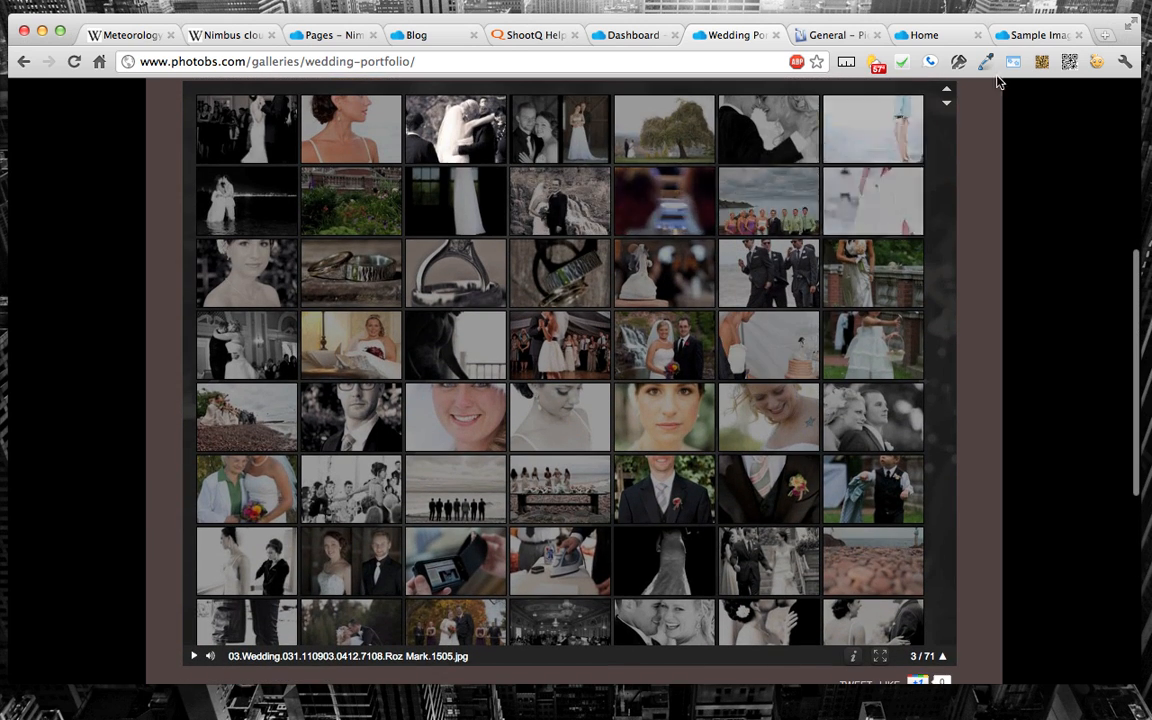
Step: On the Sample Images page, view the hydrangea photo enlarged, browse from the desert photo through the tulips, and close the viewer
{"action": "left_click", "coordinate": [1033, 35]}
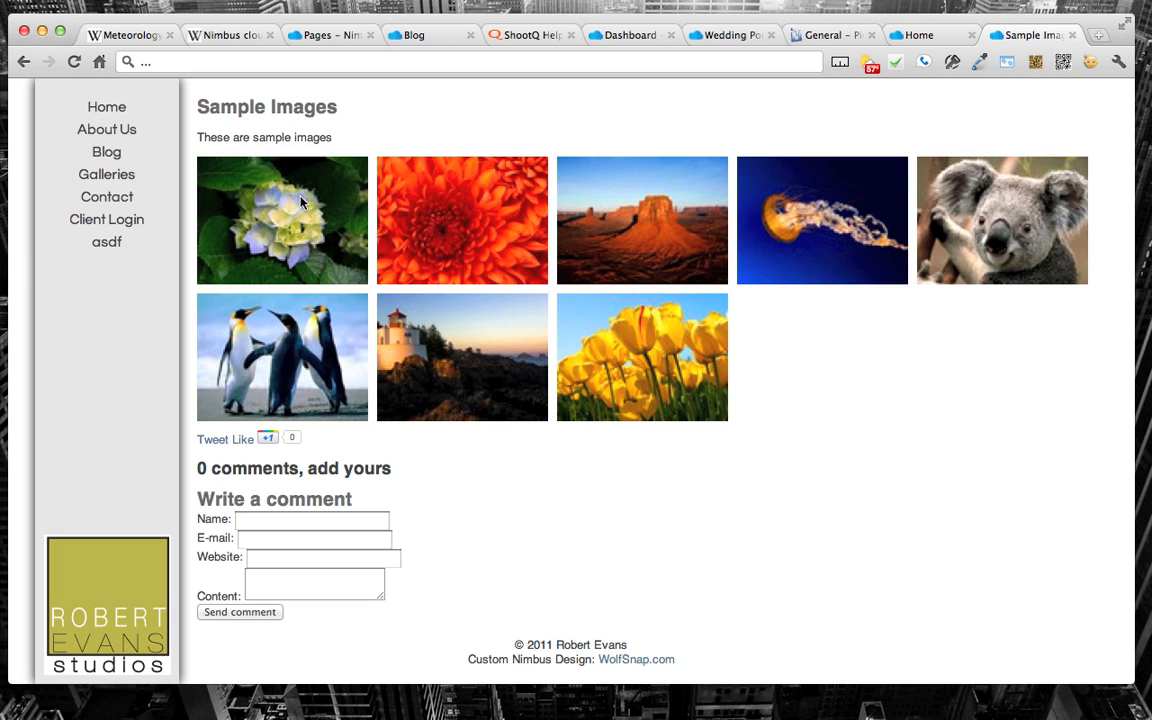
{"action": "left_click", "coordinate": [270, 225]}
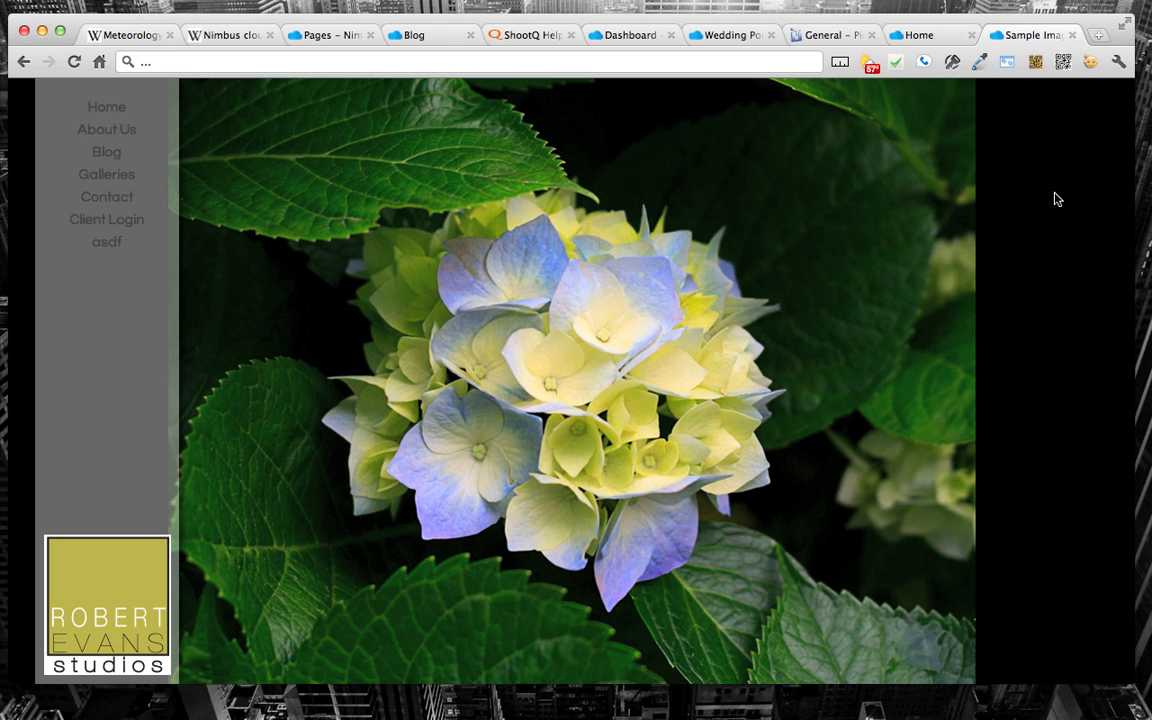
{"action": "left_click", "coordinate": [1091, 139]}
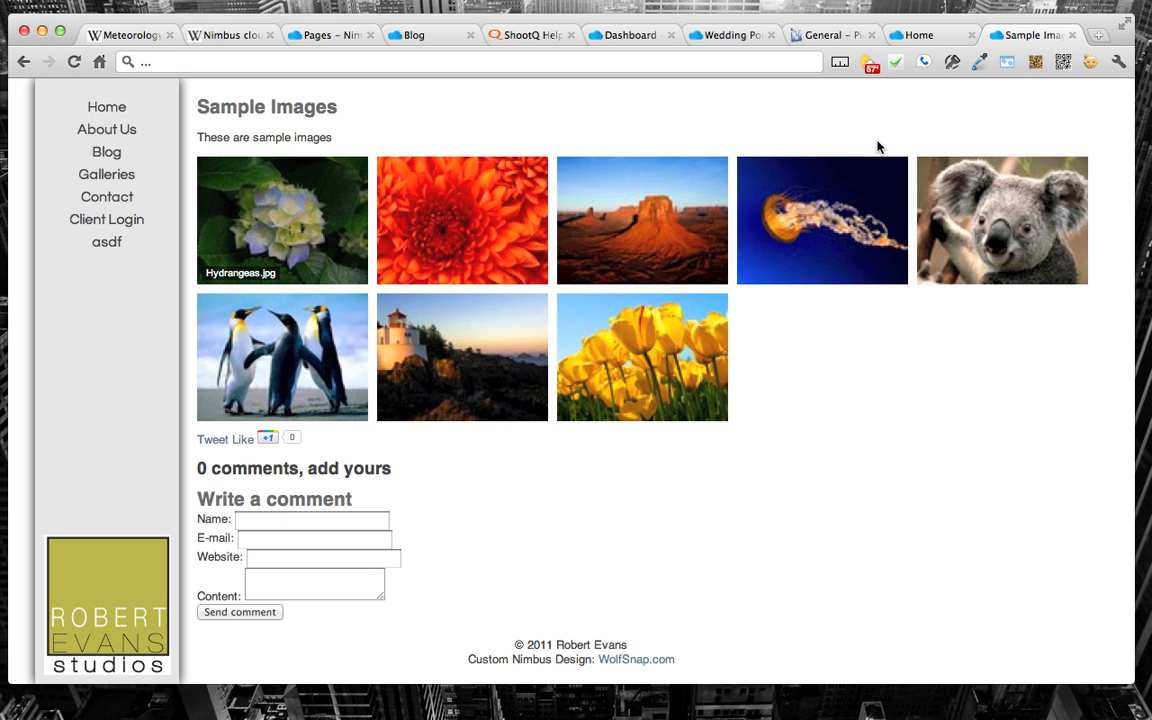
{"action": "left_click", "coordinate": [636, 249]}
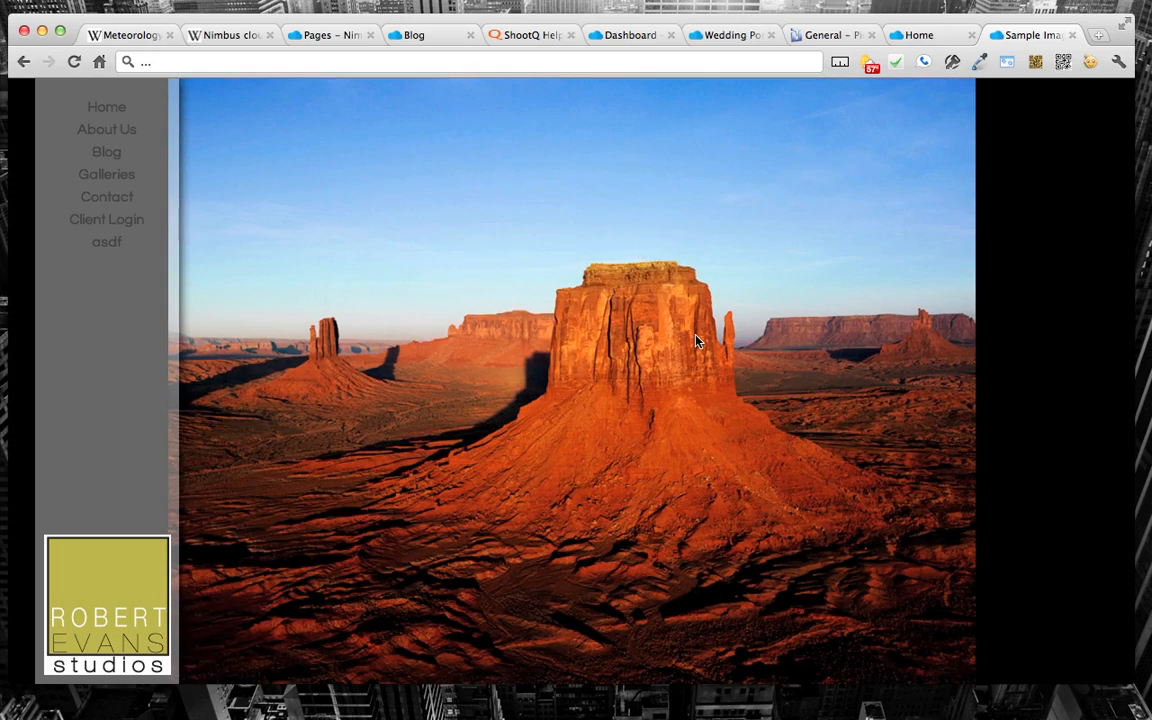
{"action": "key", "text": "Right"}
{"action": "key", "text": "Right"}
{"action": "key", "text": "Right"}
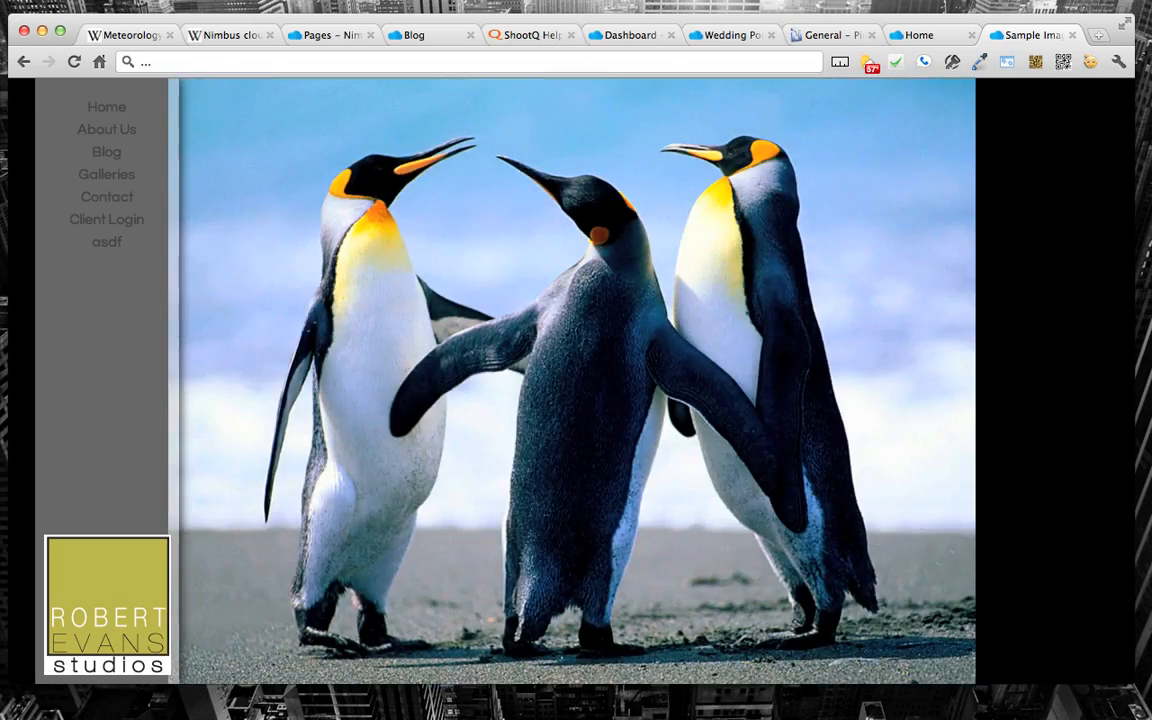
{"action": "key", "text": "Right"}
{"action": "key", "text": "Right"}
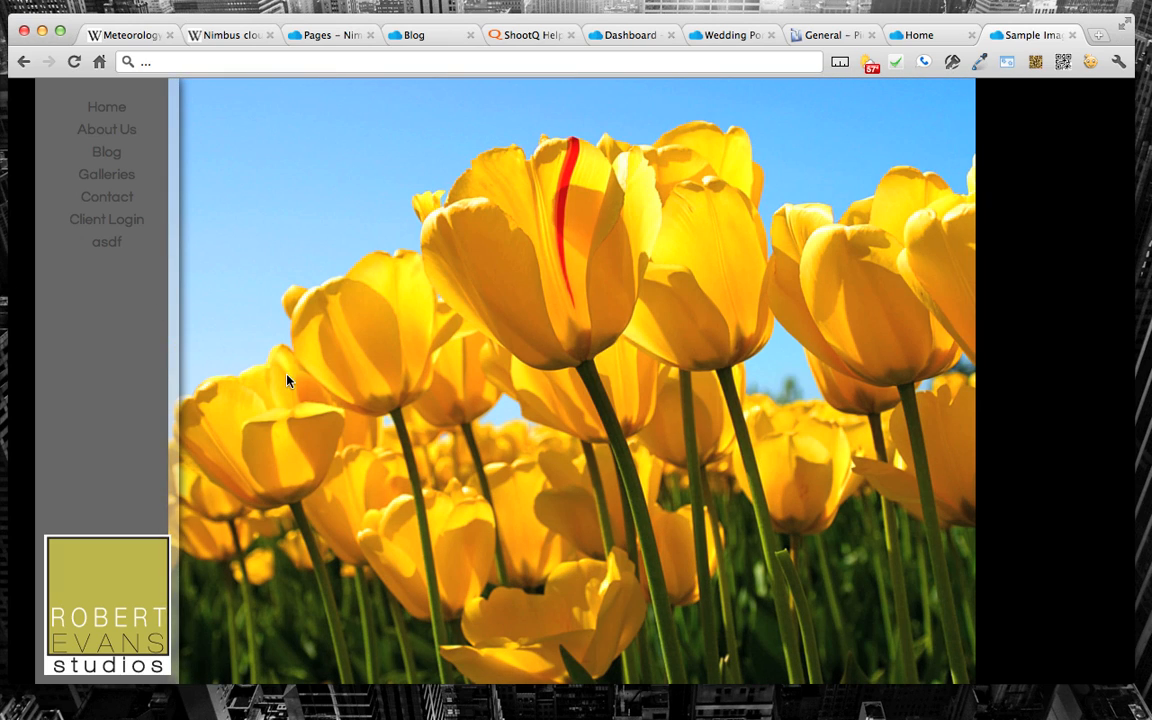
{"action": "key", "text": "Escape"}
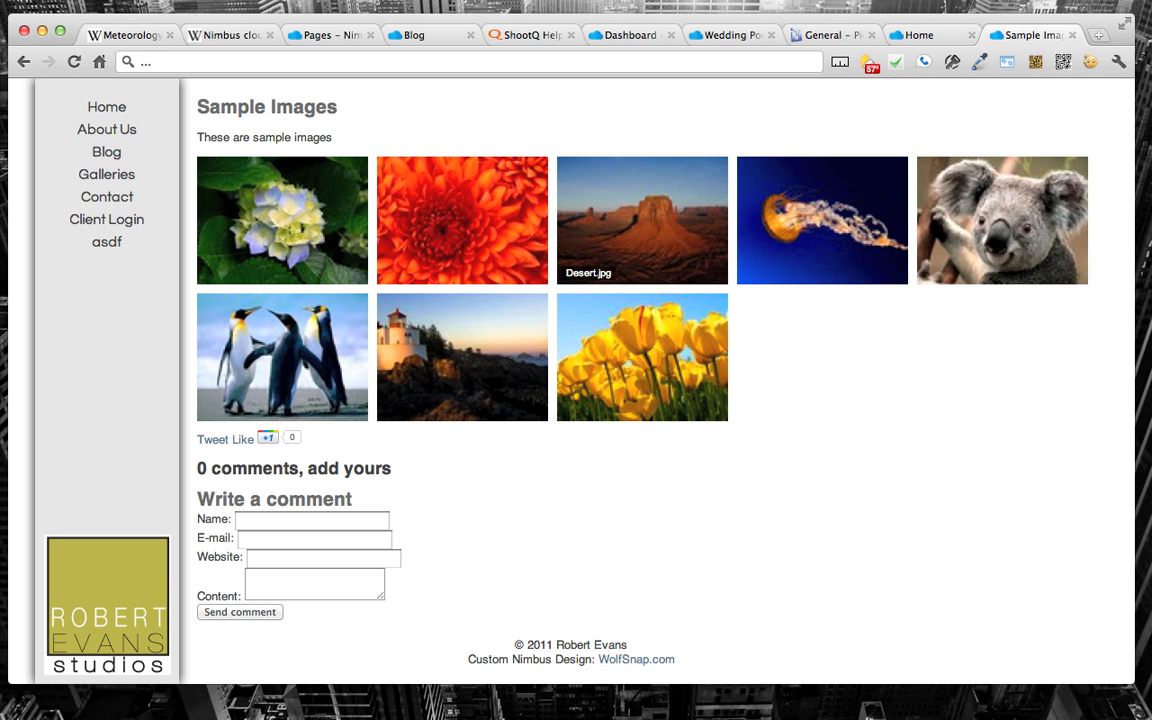
Step: Look at the sample home page slideshow and review the header and thumbnails of the PhotoBS Wedding Portfolio page
{"action": "left_click", "coordinate": [922, 36]}
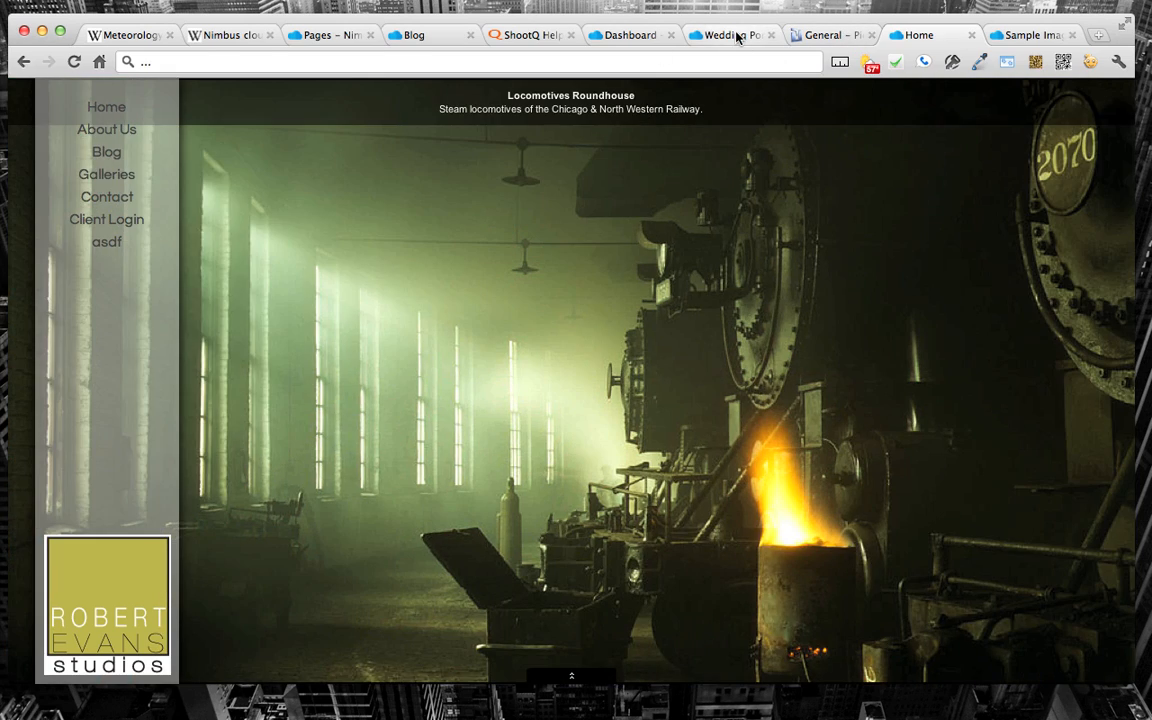
{"action": "left_click", "coordinate": [737, 37]}
{"action": "left_click", "coordinate": [620, 35]}
{"action": "left_click", "coordinate": [728, 36]}
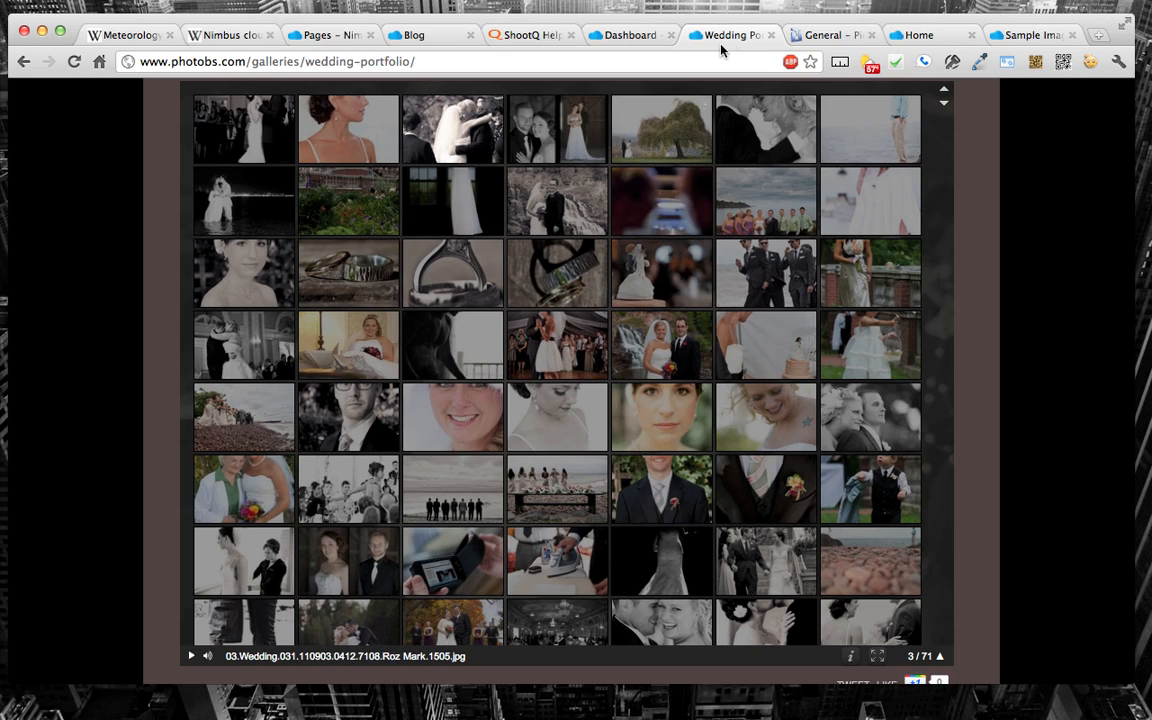
{"action": "scroll", "coordinate": [507, 442], "scroll_direction": "up", "scroll_amount": 5}
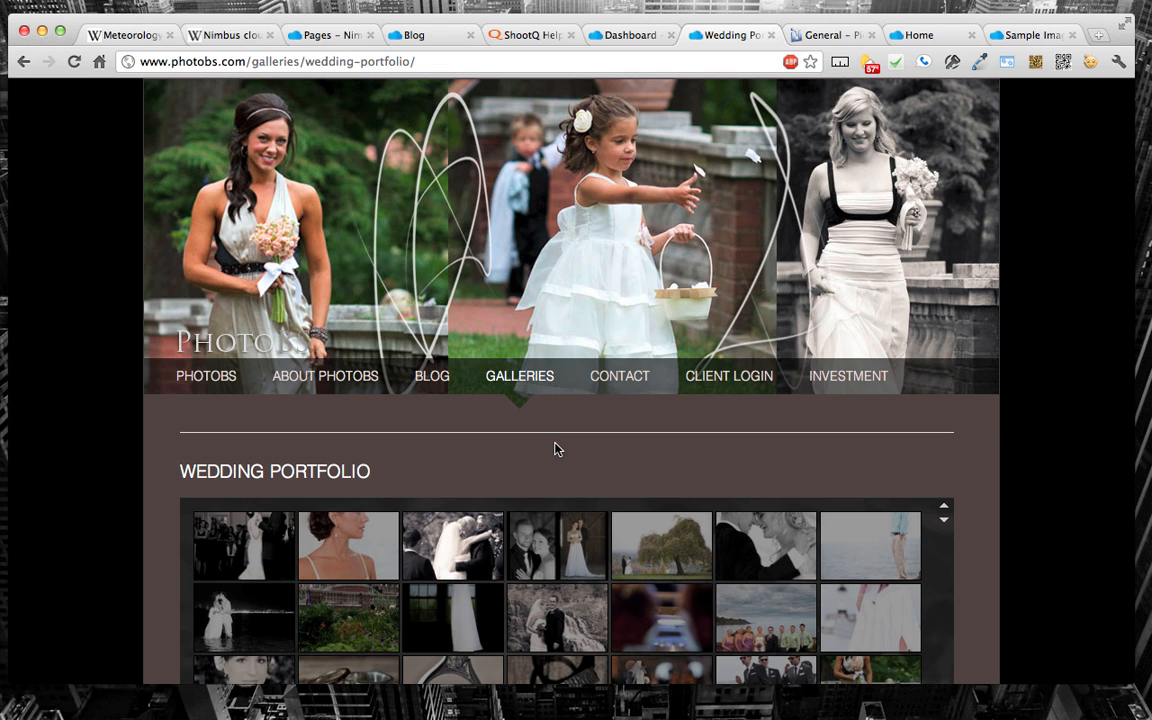
{"action": "scroll", "coordinate": [557, 449], "scroll_direction": "down", "scroll_amount": 3}
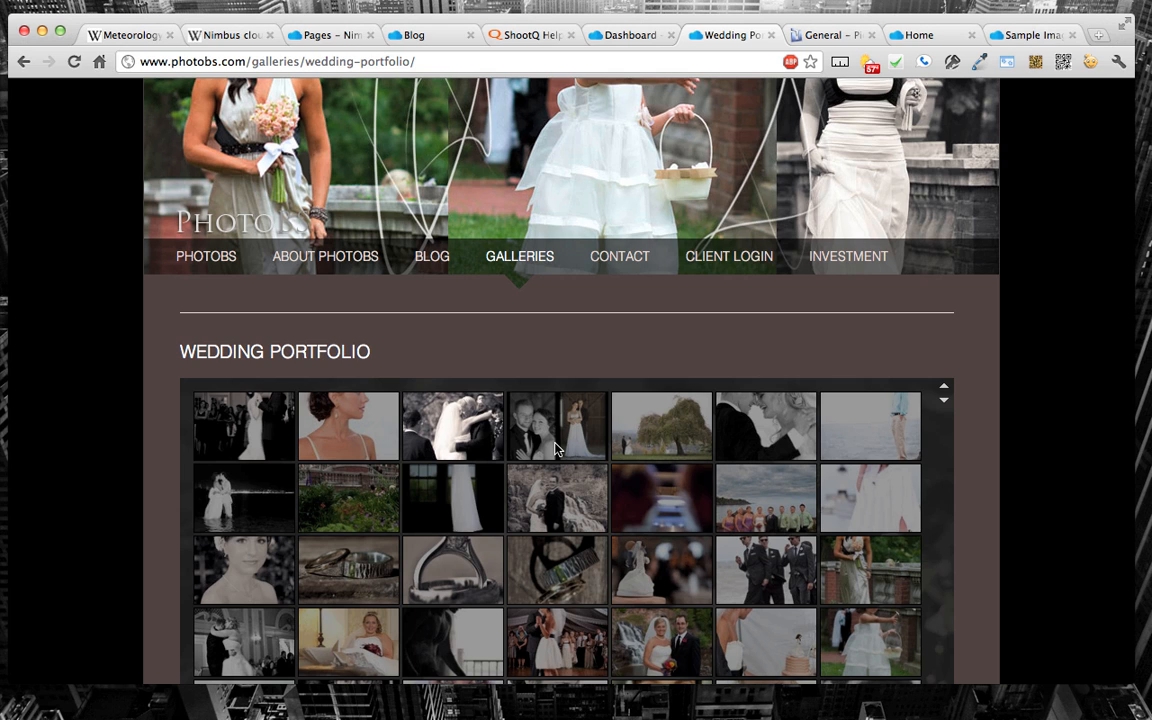
{"action": "scroll", "coordinate": [557, 449], "scroll_direction": "down", "scroll_amount": 8}
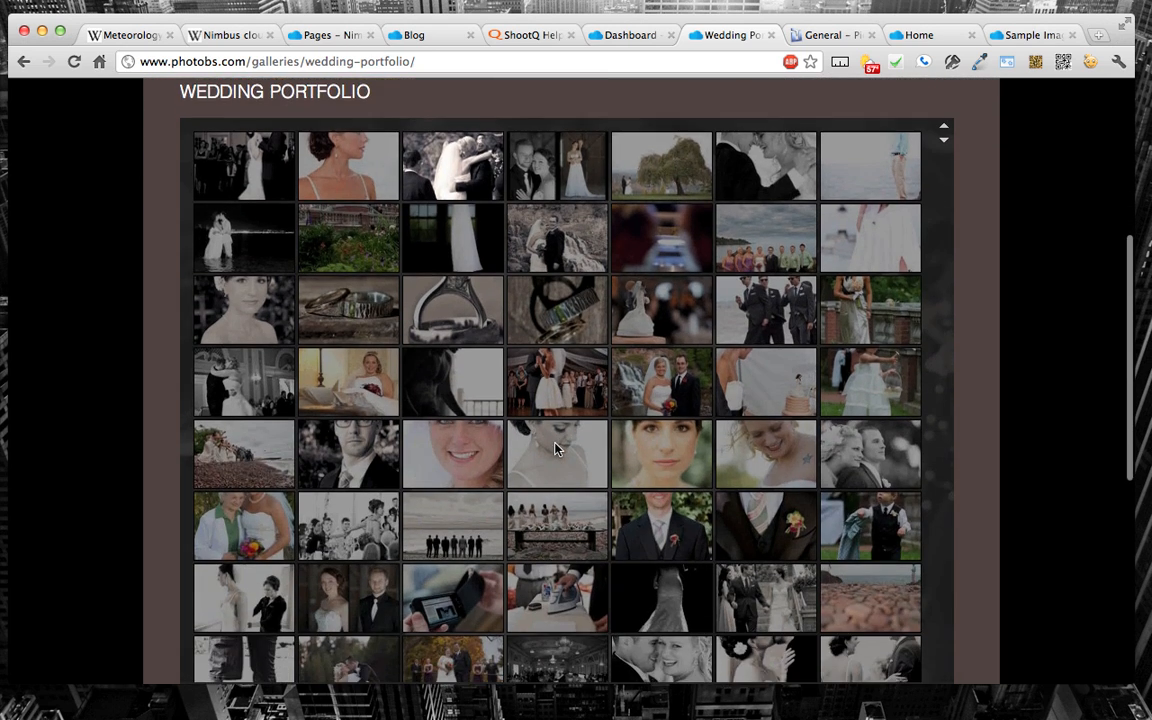
{"action": "scroll", "coordinate": [557, 449], "scroll_direction": "up", "scroll_amount": 2}
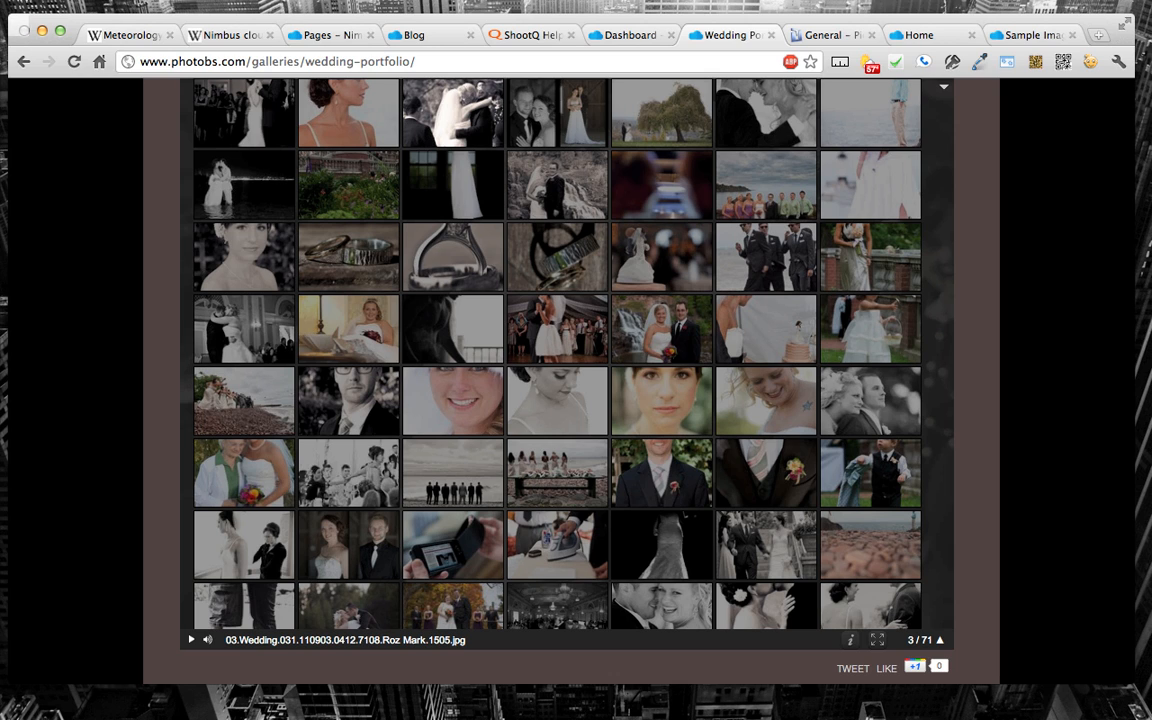
{"action": "key", "text": "super+Tab"}
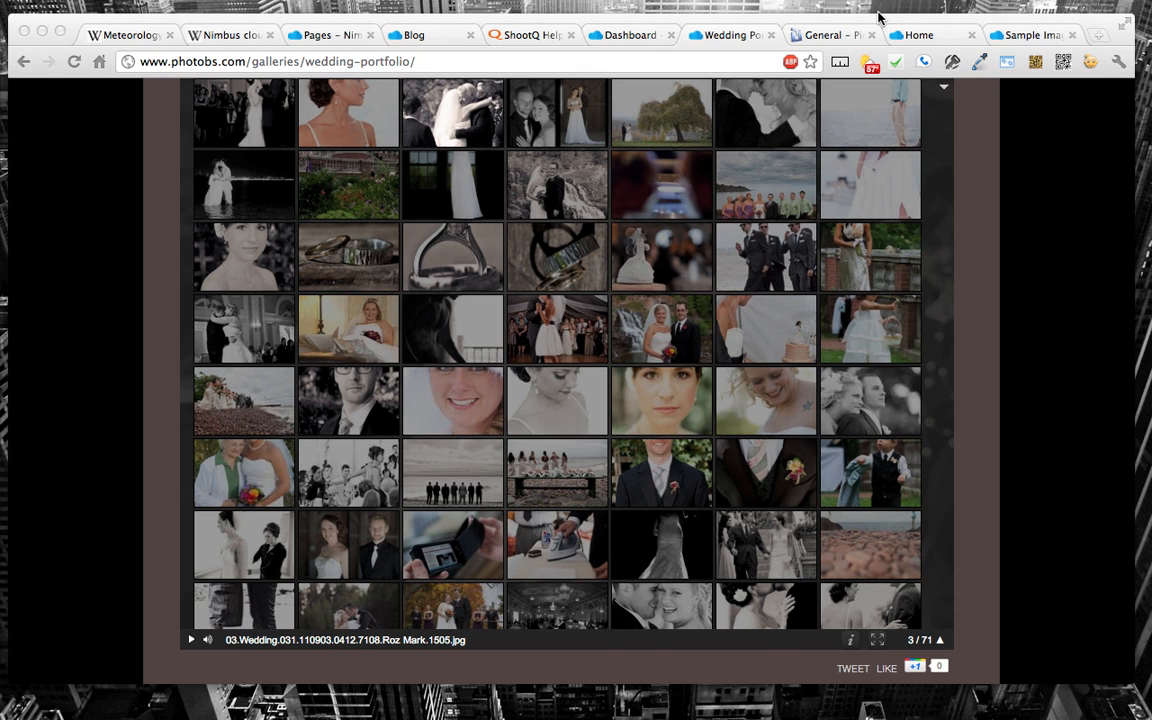
Step: Look over the sample home page and the Pictage Forums General page, and go to the Nimbus site's Blog page
{"action": "left_click", "coordinate": [930, 36]}
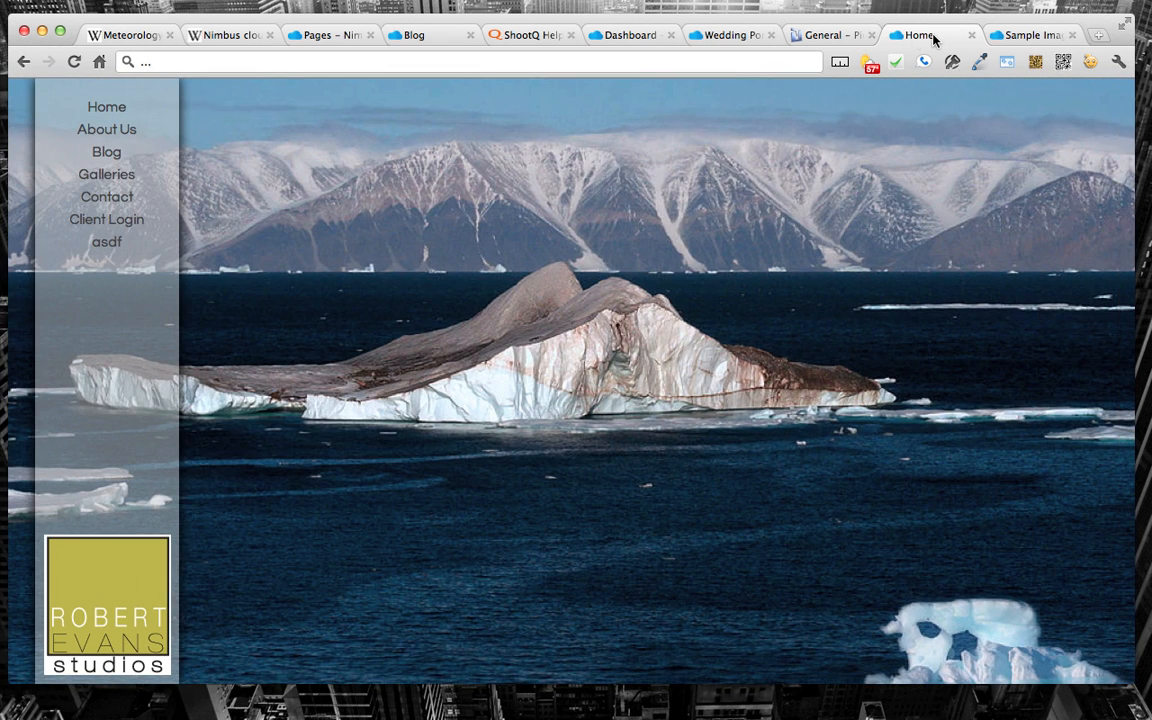
{"action": "left_click", "coordinate": [810, 37]}
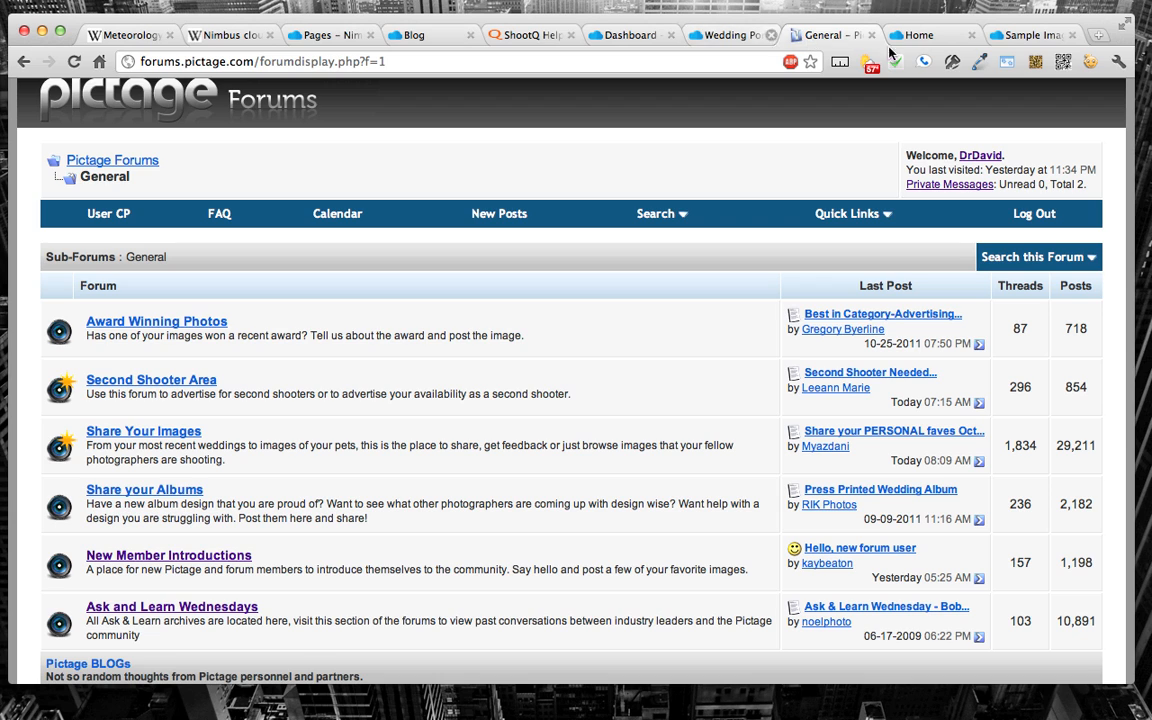
{"action": "left_click", "coordinate": [926, 36]}
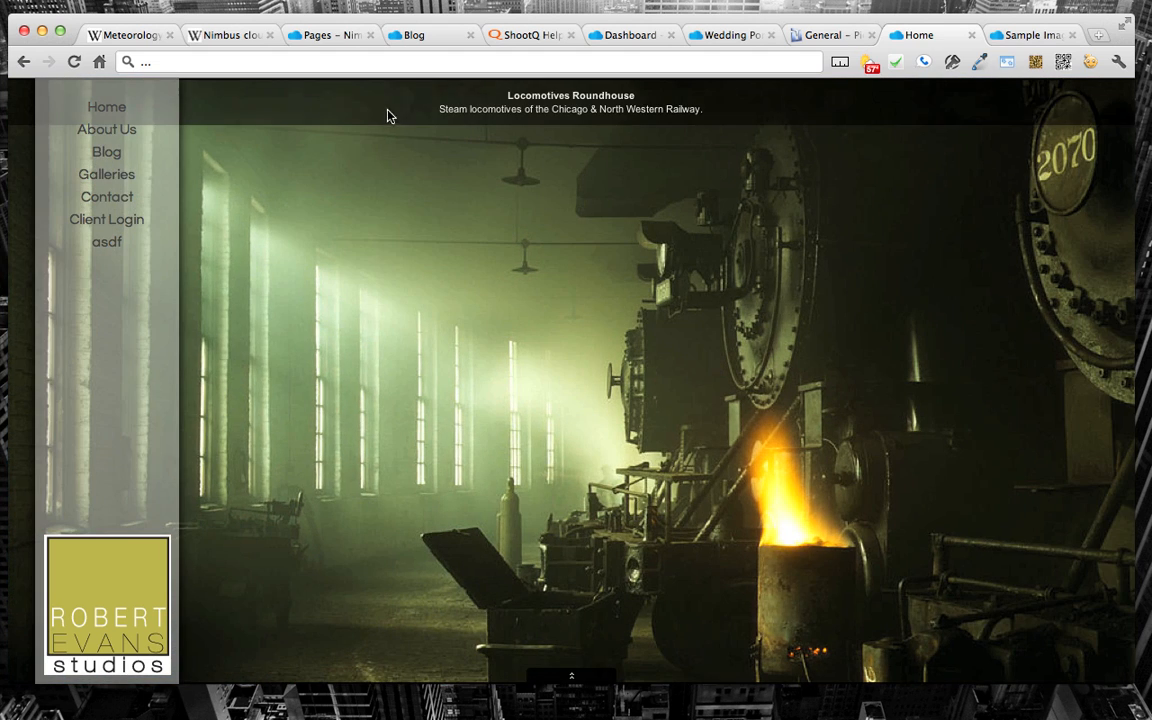
{"action": "left_click", "coordinate": [406, 36]}
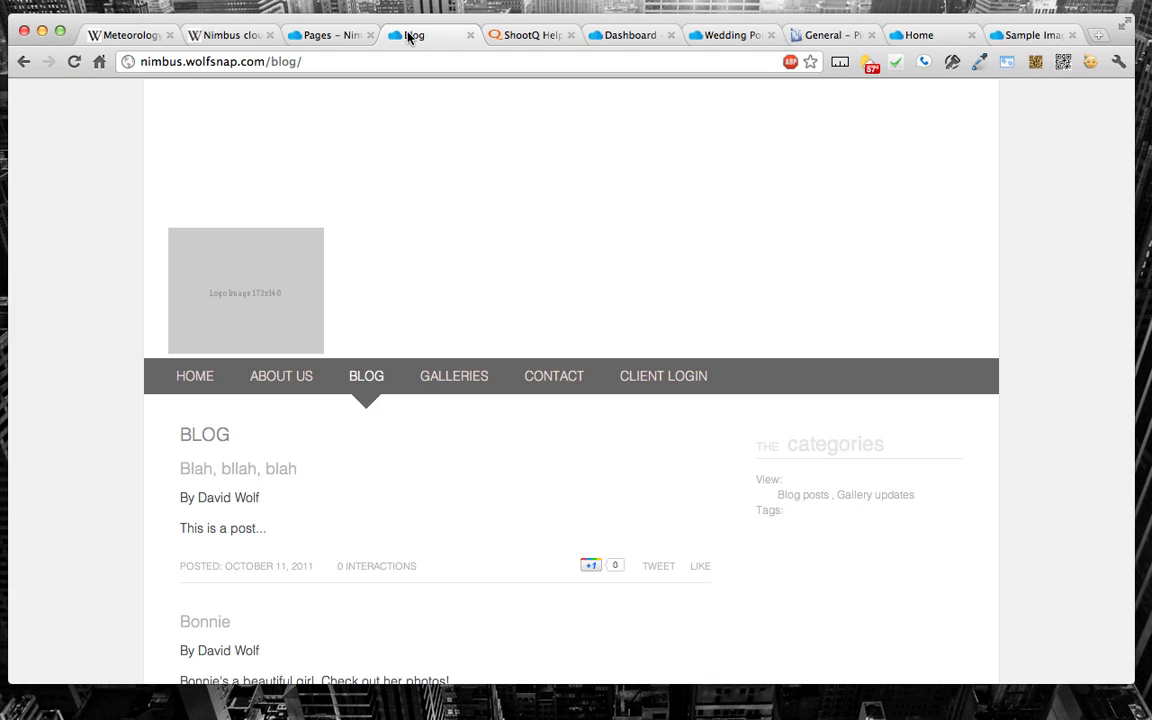
Step: Return to the Nimbus dashboard, look over its Settings, and open the Domains and DNS page
{"action": "left_click", "coordinate": [343, 38]}
{"action": "left_click", "coordinate": [377, 266]}
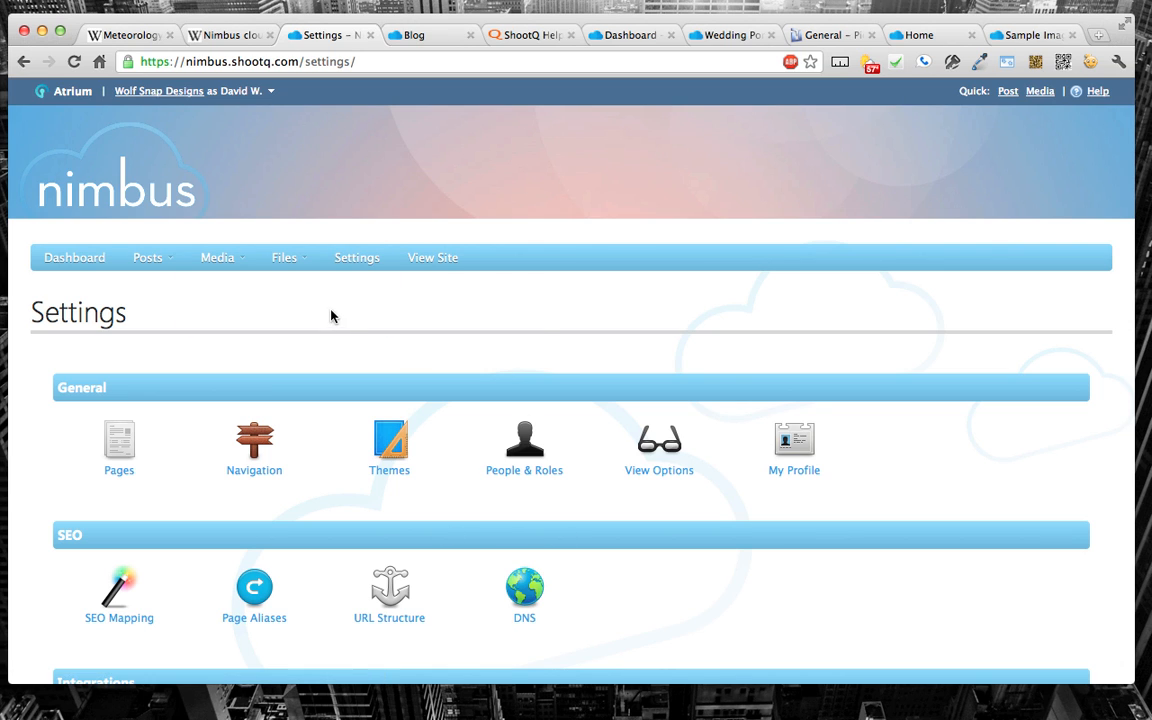
{"action": "scroll", "coordinate": [537, 321], "scroll_direction": "down", "scroll_amount": 3}
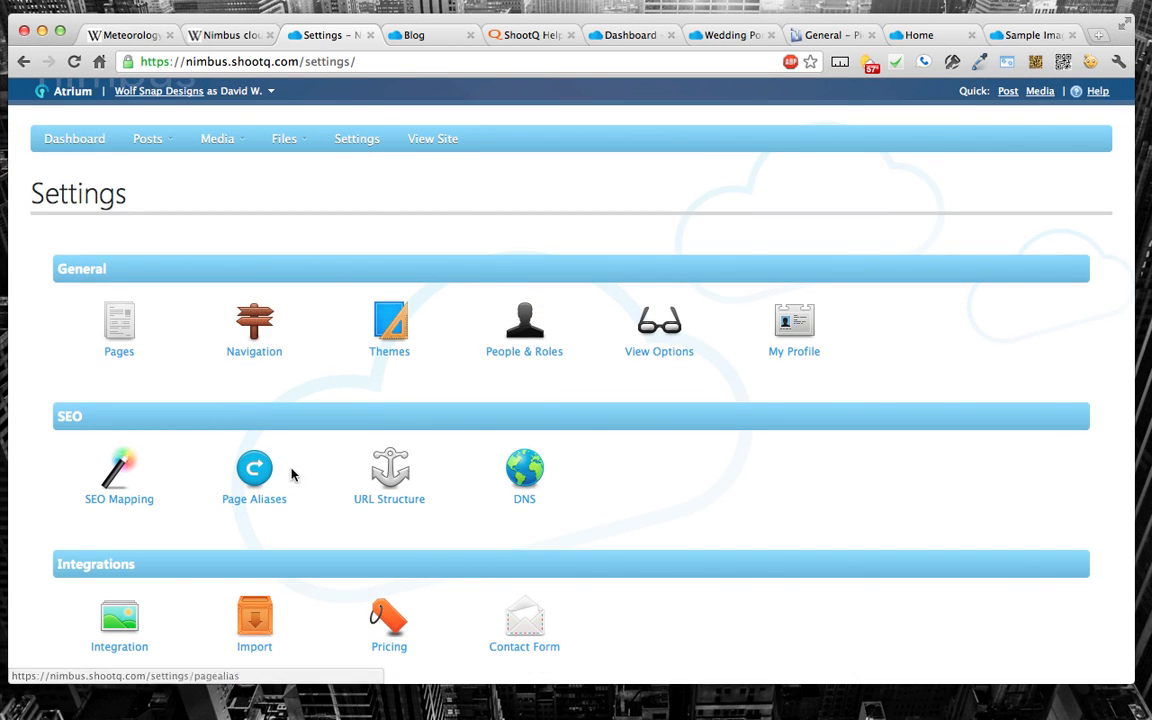
{"action": "left_click", "coordinate": [532, 490]}
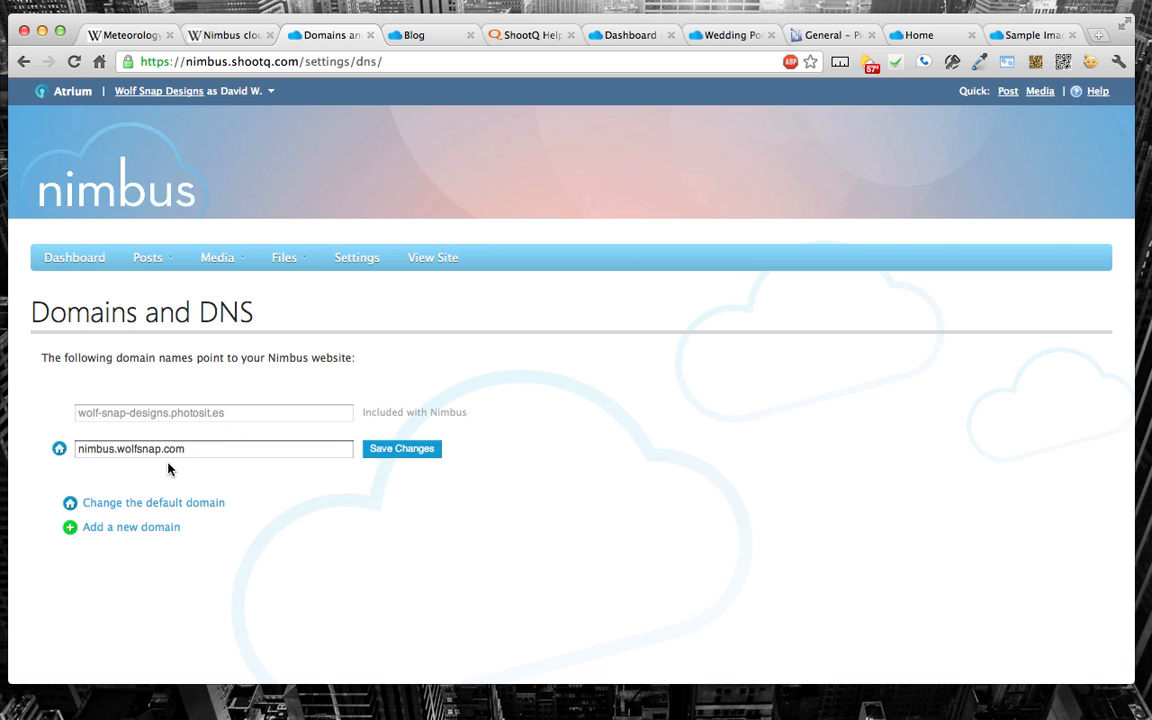
Step: Try www as the prefix of the custom wolfsnap.com domain, and put nimbus back without saving
{"action": "double_click", "coordinate": [87, 449]}
{"action": "type", "text": "www"}
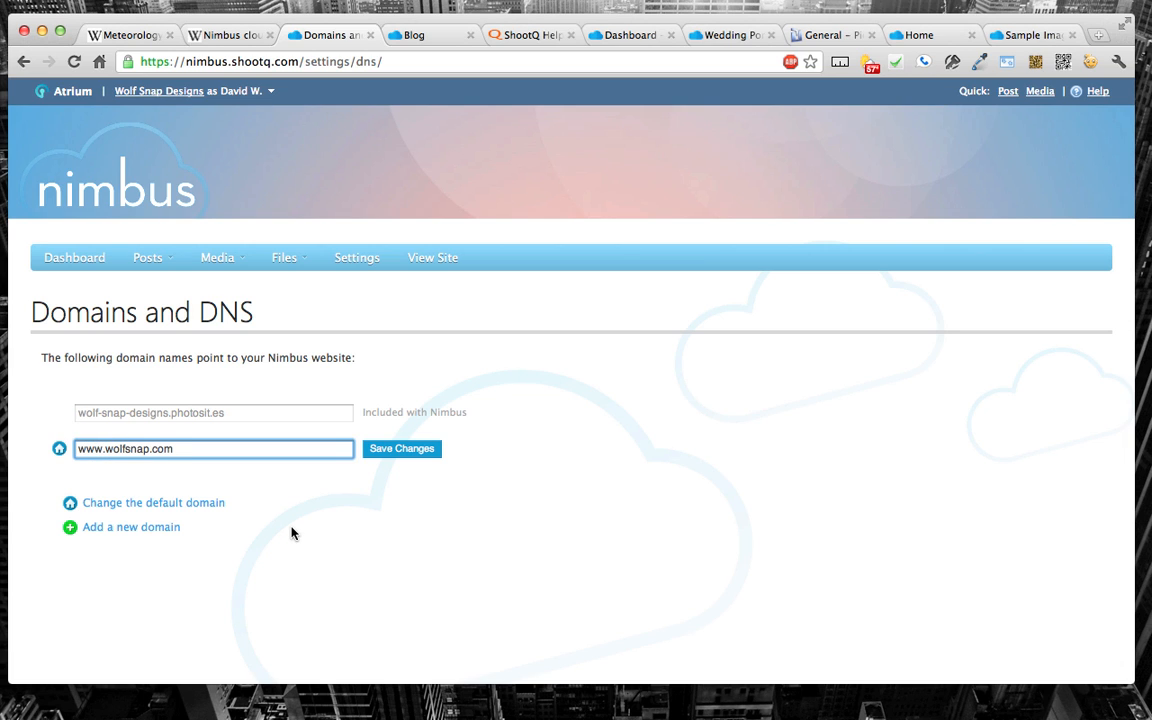
{"action": "key", "text": "BackSpace"}
{"action": "key", "text": "BackSpace"}
{"action": "key", "text": "BackSpace"}
{"action": "type", "text": "nimbus"}
Step: Reopen Domains and DNS, try adding a new domain with the photographer's www address, and cancel the entry
{"action": "left_click", "coordinate": [347, 258]}
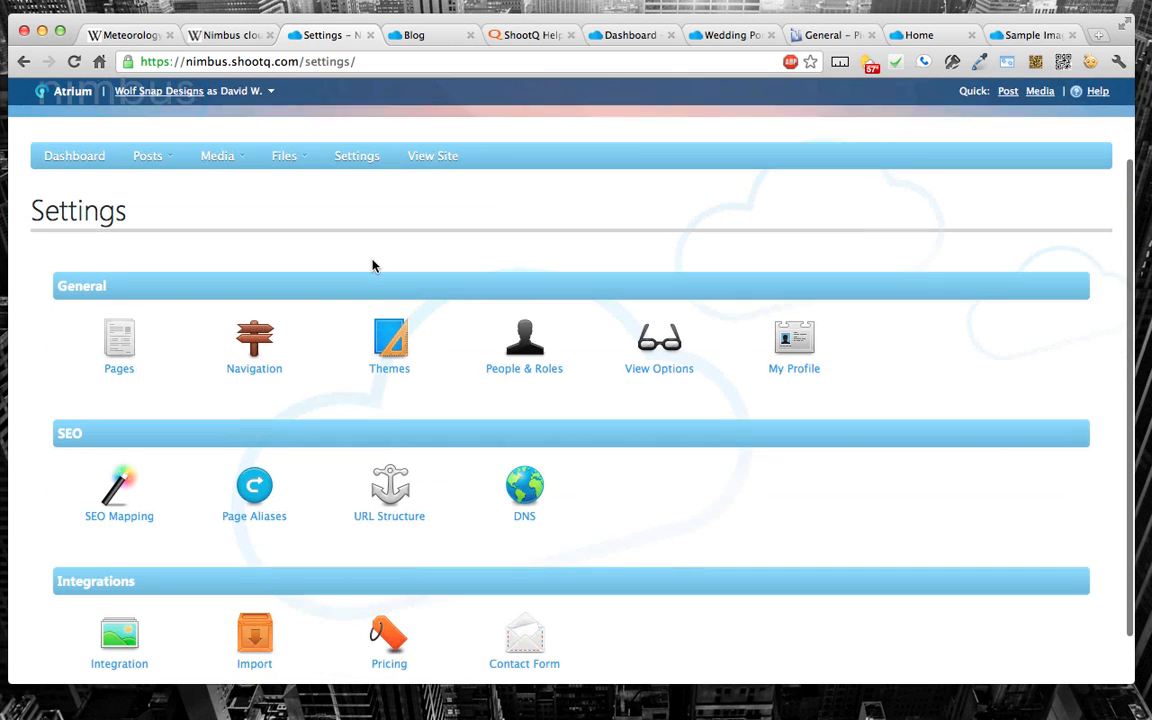
{"action": "scroll", "coordinate": [373, 262], "scroll_direction": "down", "scroll_amount": 2}
{"action": "left_click", "coordinate": [524, 487]}
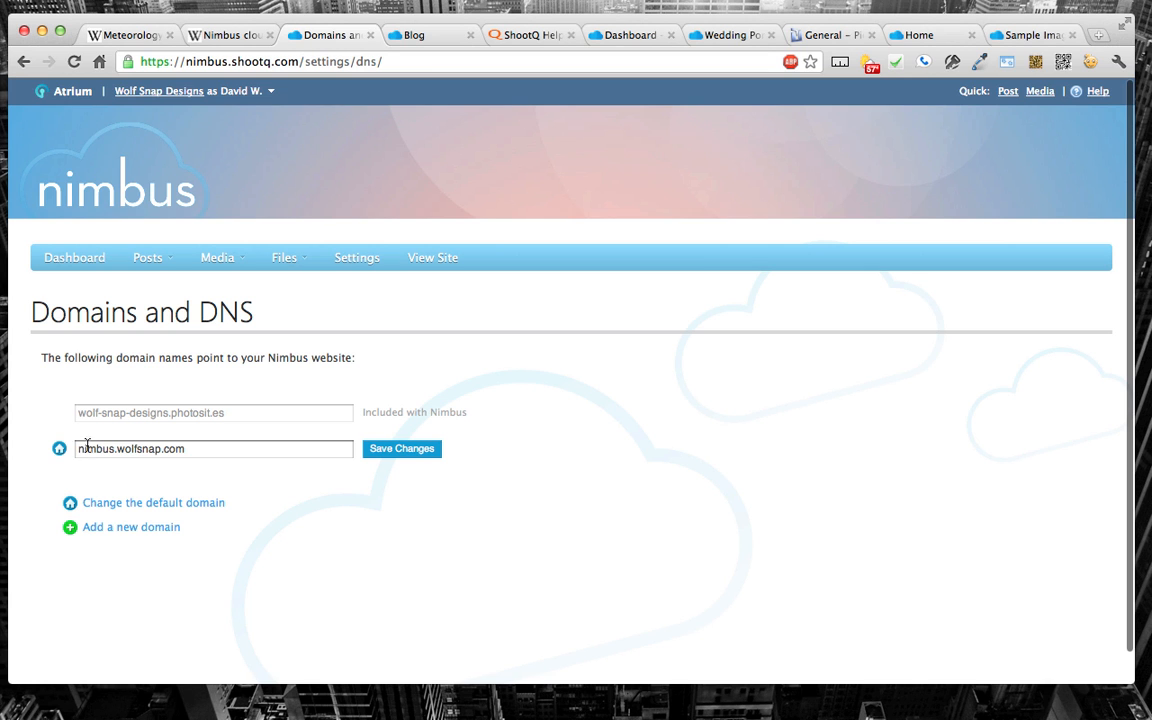
{"action": "left_click", "coordinate": [110, 531]}
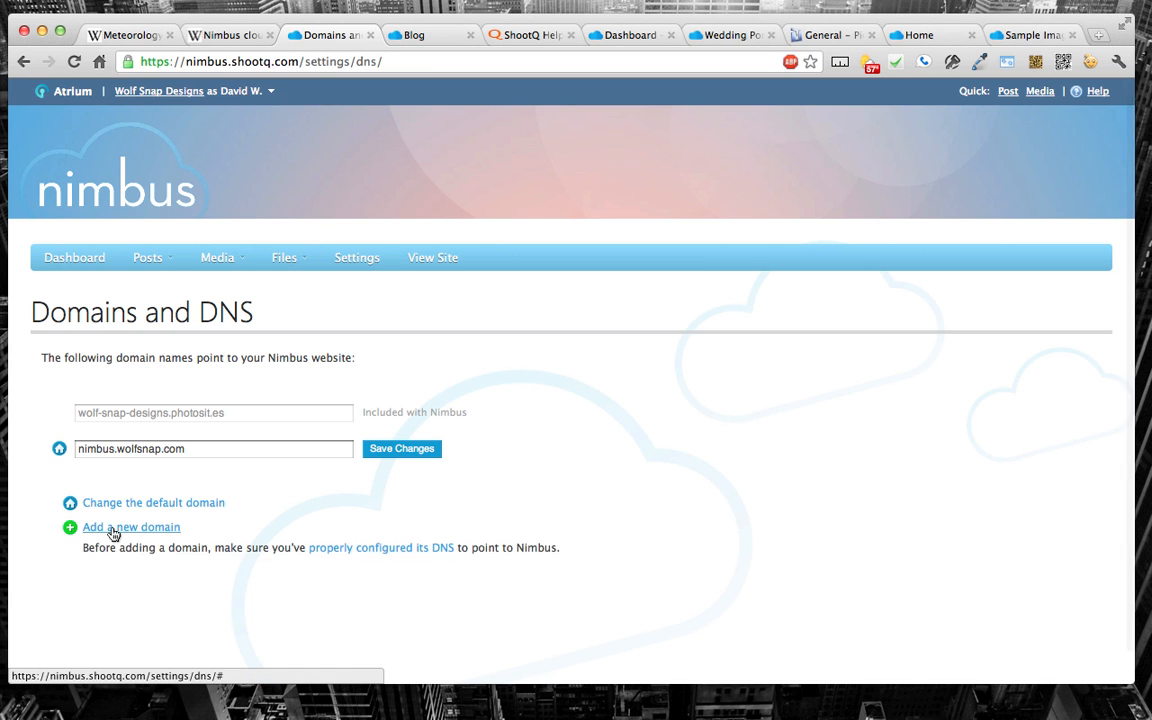
{"action": "scroll", "coordinate": [141, 540], "scroll_direction": "down", "scroll_amount": 2}
{"action": "scroll", "coordinate": [141, 540], "scroll_direction": "up", "scroll_amount": 1}
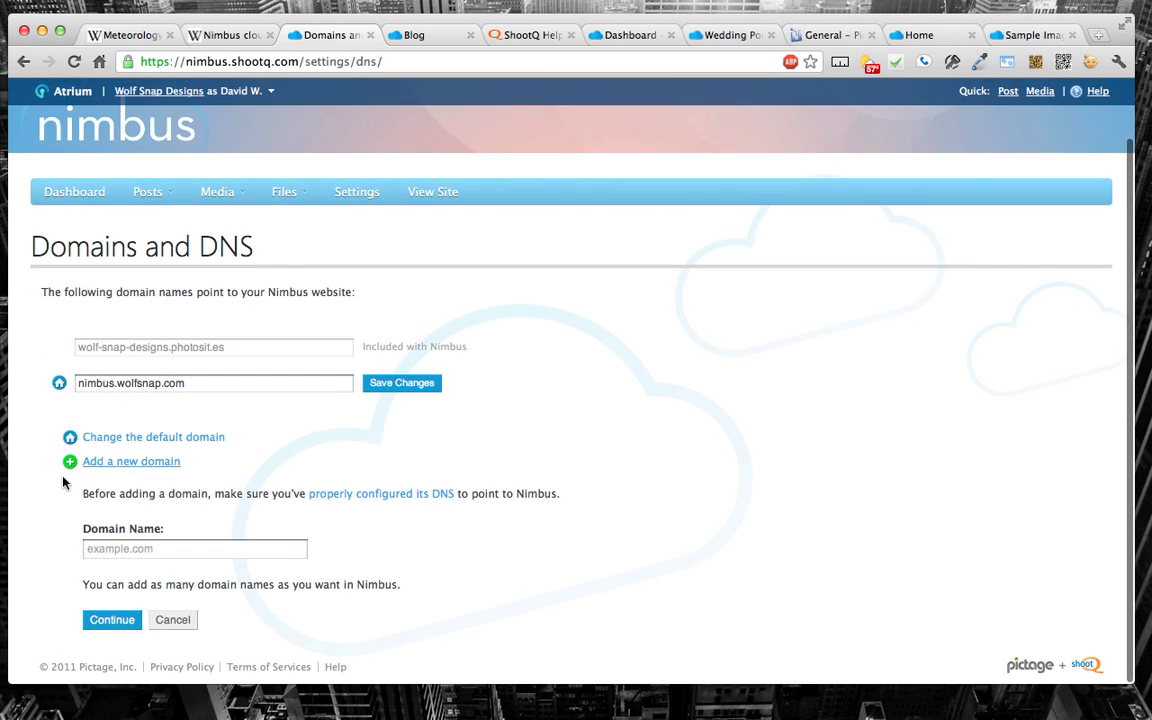
{"action": "left_click", "coordinate": [166, 545]}
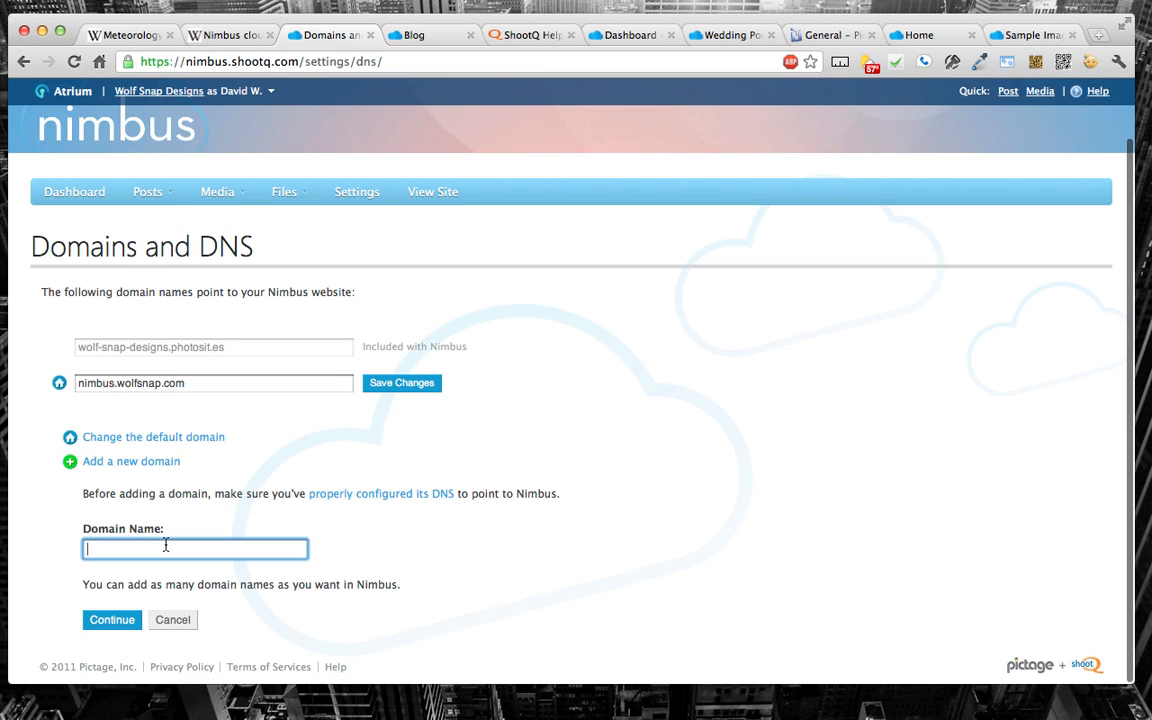
{"action": "type", "text": "w"}
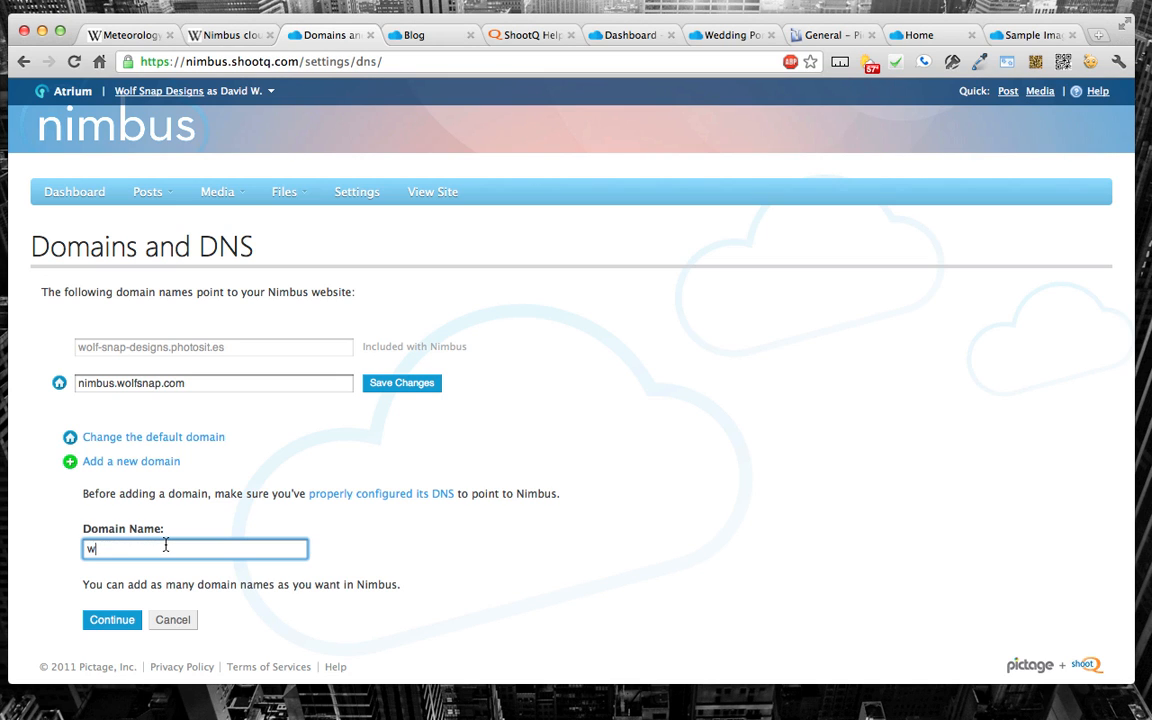
{"action": "type", "text": "ww.robertevans.com"}
{"action": "left_click", "coordinate": [178, 631]}
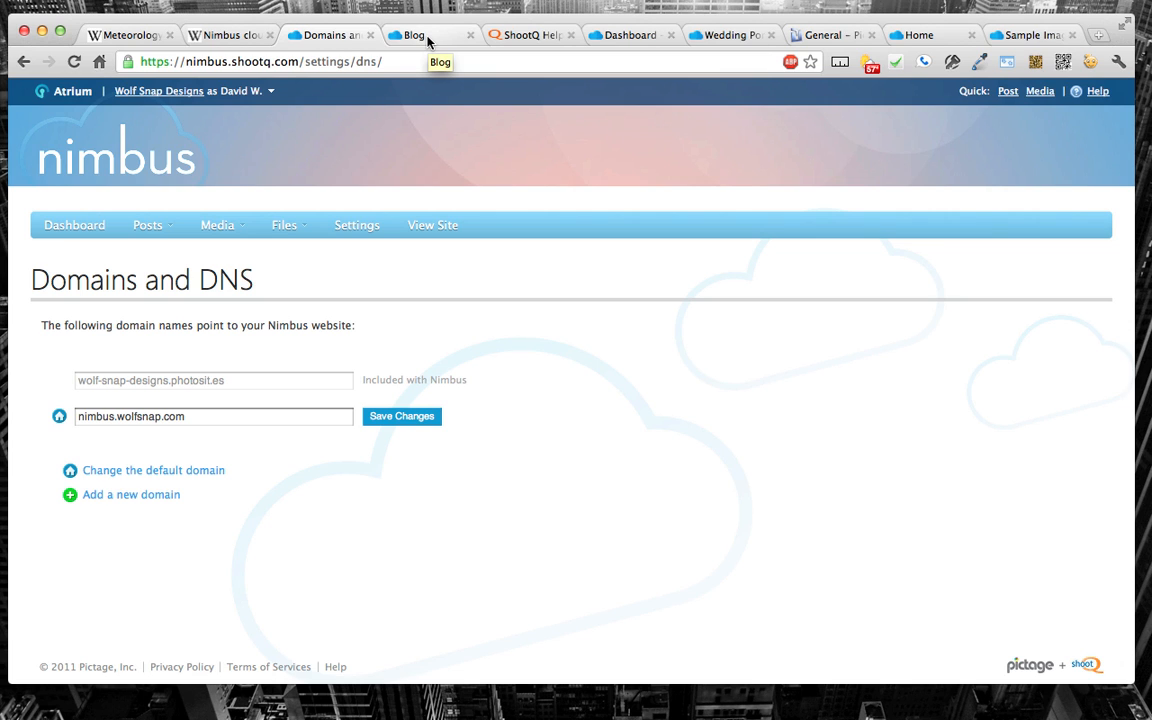
Step: Open the DNS configuration help article from the new-domain form and highlight the CNAME destination nimbus.shootq.com
{"action": "left_click", "coordinate": [95, 495]}
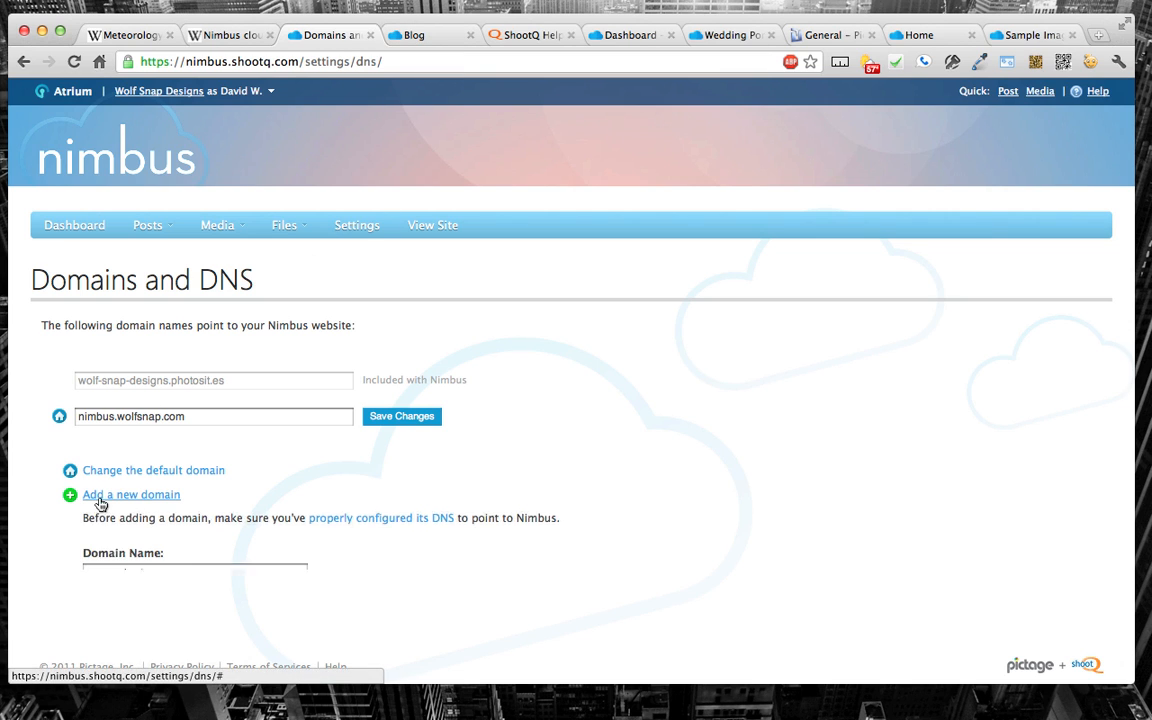
{"action": "left_click", "coordinate": [345, 530]}
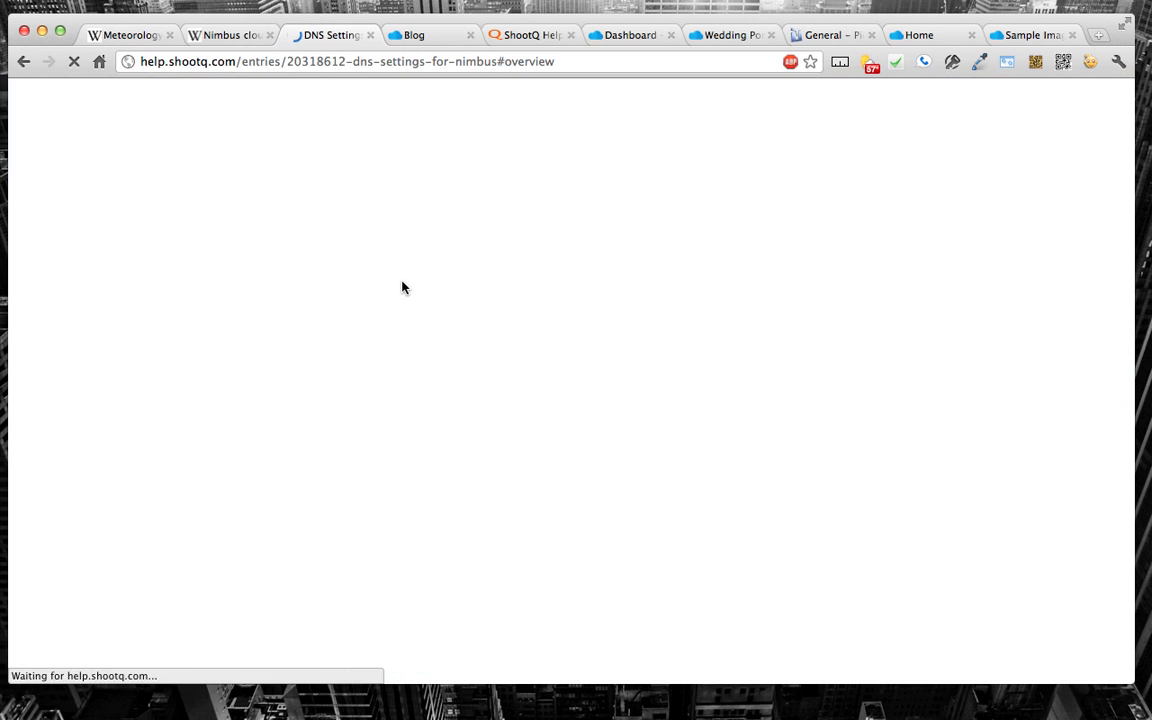
{"action": "scroll", "coordinate": [402, 288], "scroll_direction": "down", "scroll_amount": 10}
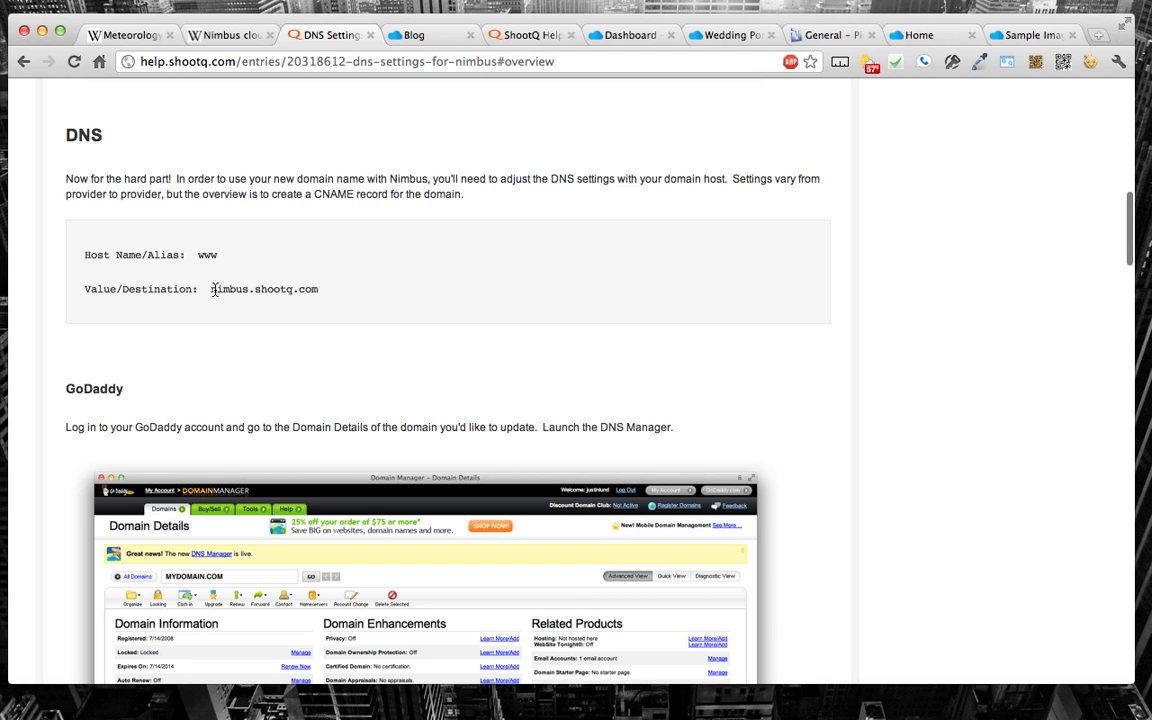
{"action": "left_click_drag", "start_coordinate": [211, 290], "coordinate": [327, 290]}
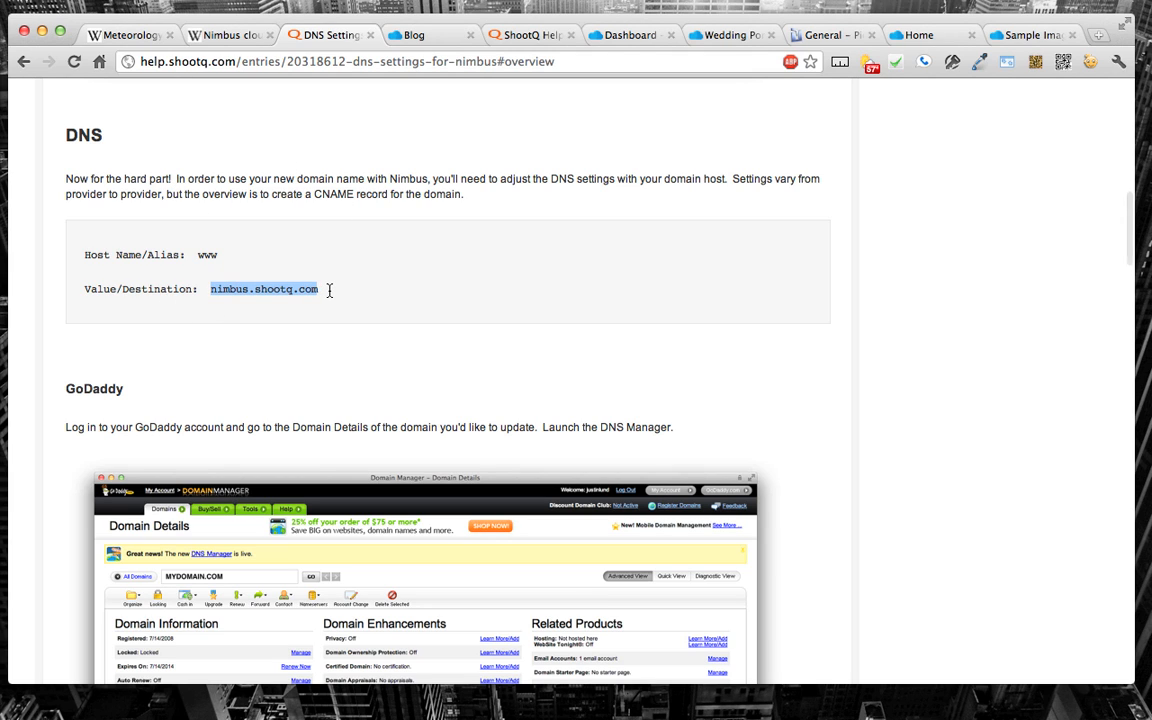
Step: Read through the GoDaddy instructions on launching the DNS Manager and creating the www CNAME record
{"action": "scroll", "coordinate": [329, 290], "scroll_direction": "down", "scroll_amount": 5}
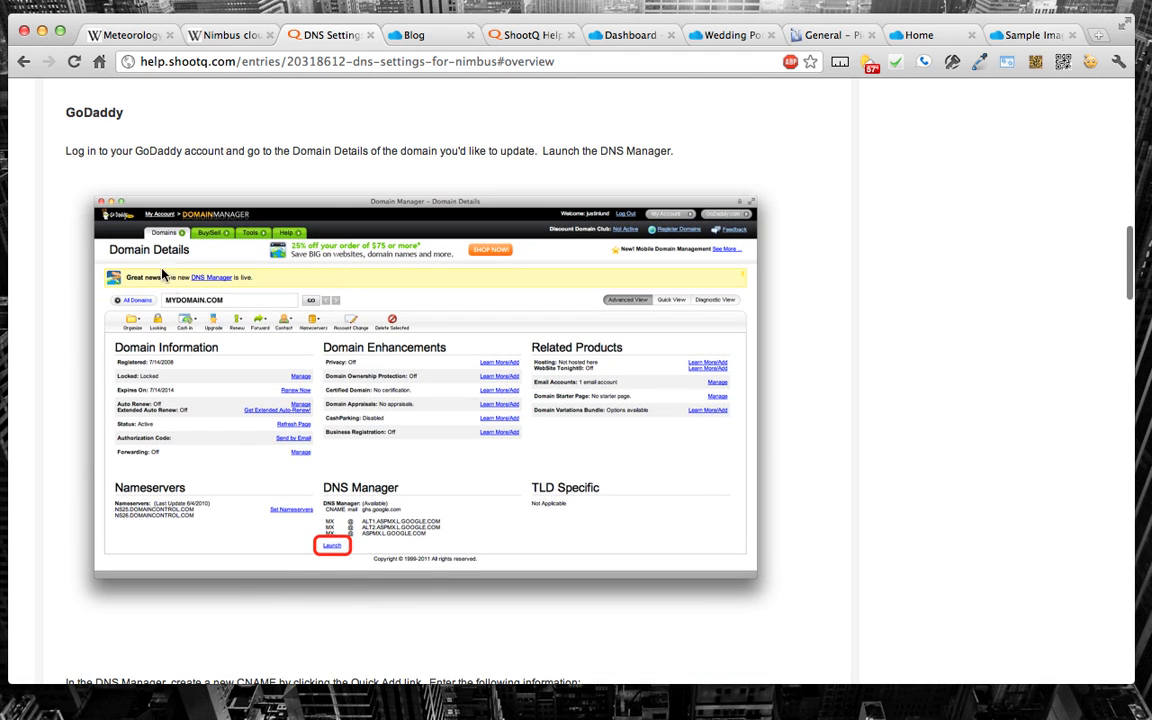
{"action": "scroll", "coordinate": [188, 342], "scroll_direction": "down", "scroll_amount": 3}
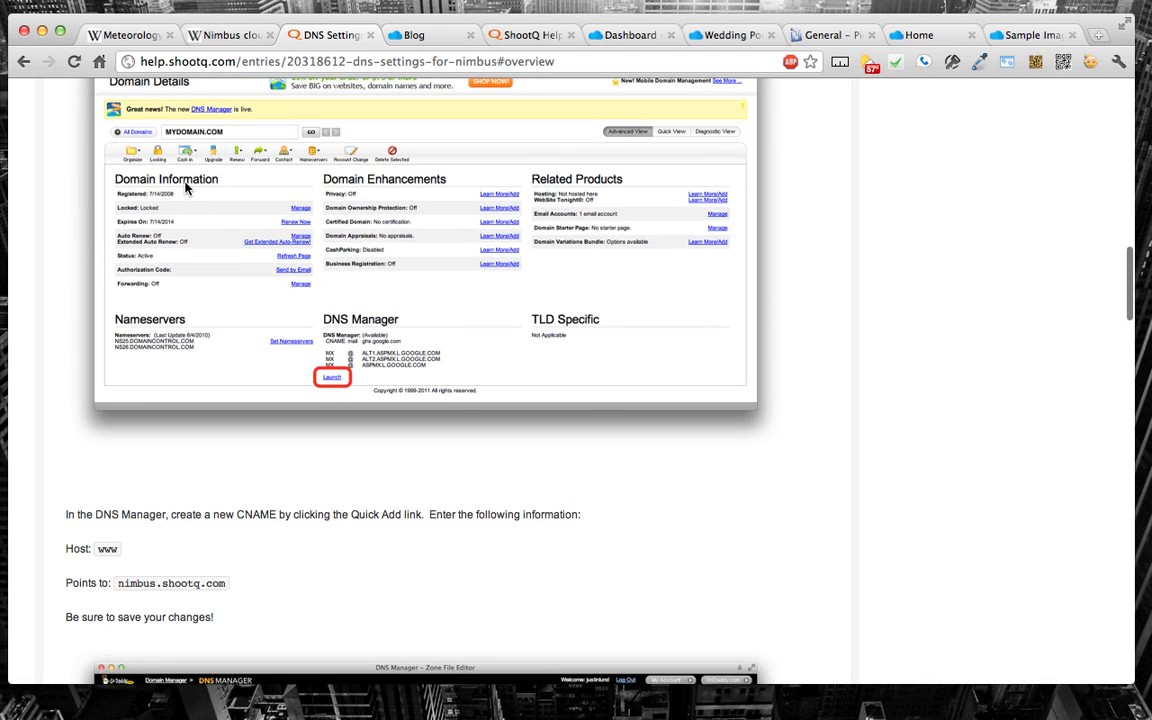
{"action": "scroll", "coordinate": [185, 188], "scroll_direction": "up", "scroll_amount": 3}
{"action": "scroll", "coordinate": [185, 188], "scroll_direction": "down", "scroll_amount": 1}
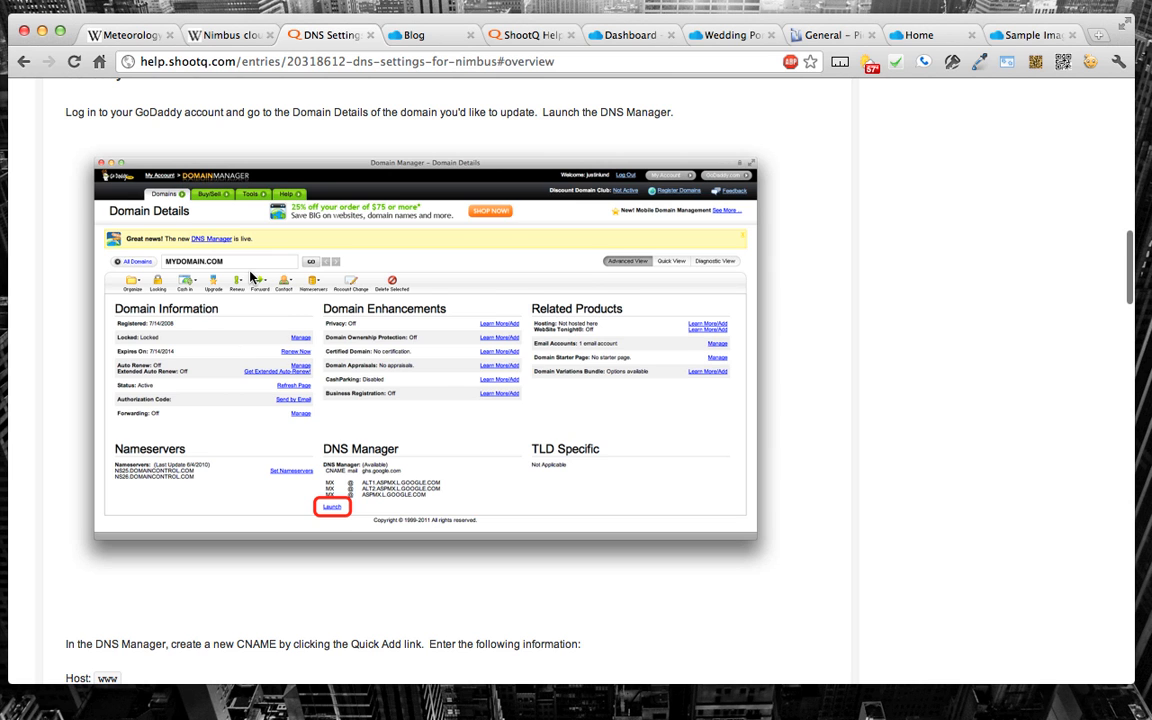
{"action": "scroll", "coordinate": [253, 278], "scroll_direction": "down", "scroll_amount": 1}
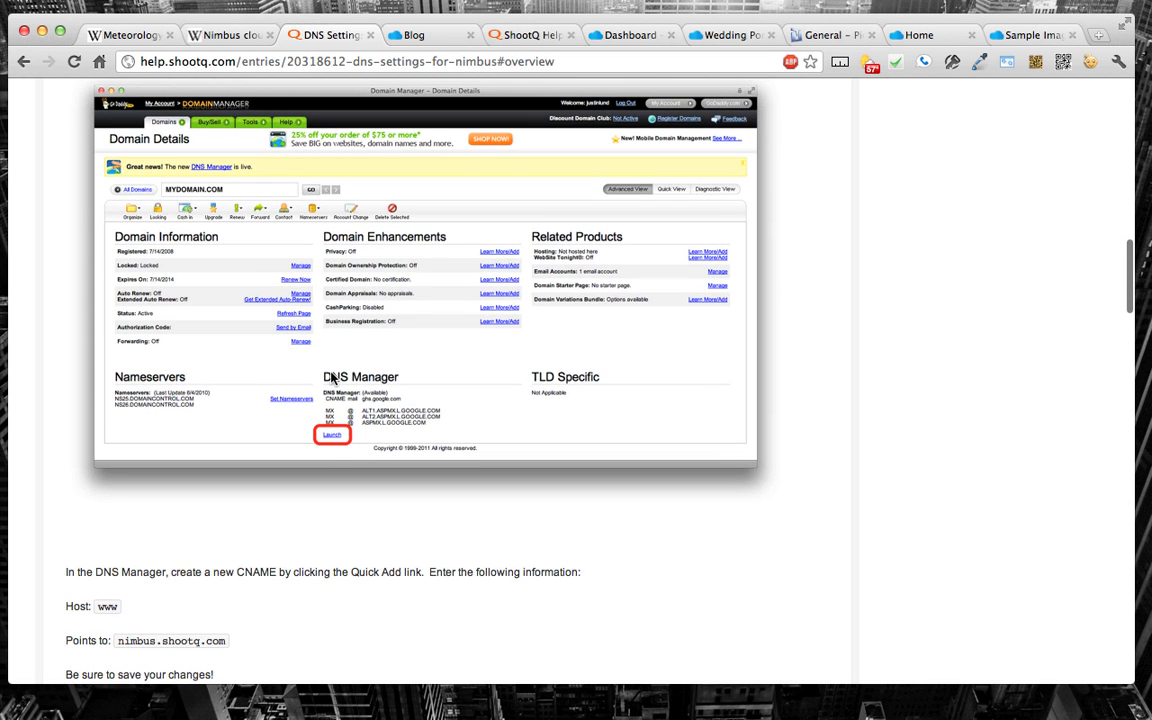
{"action": "scroll", "coordinate": [396, 386], "scroll_direction": "down", "scroll_amount": 6}
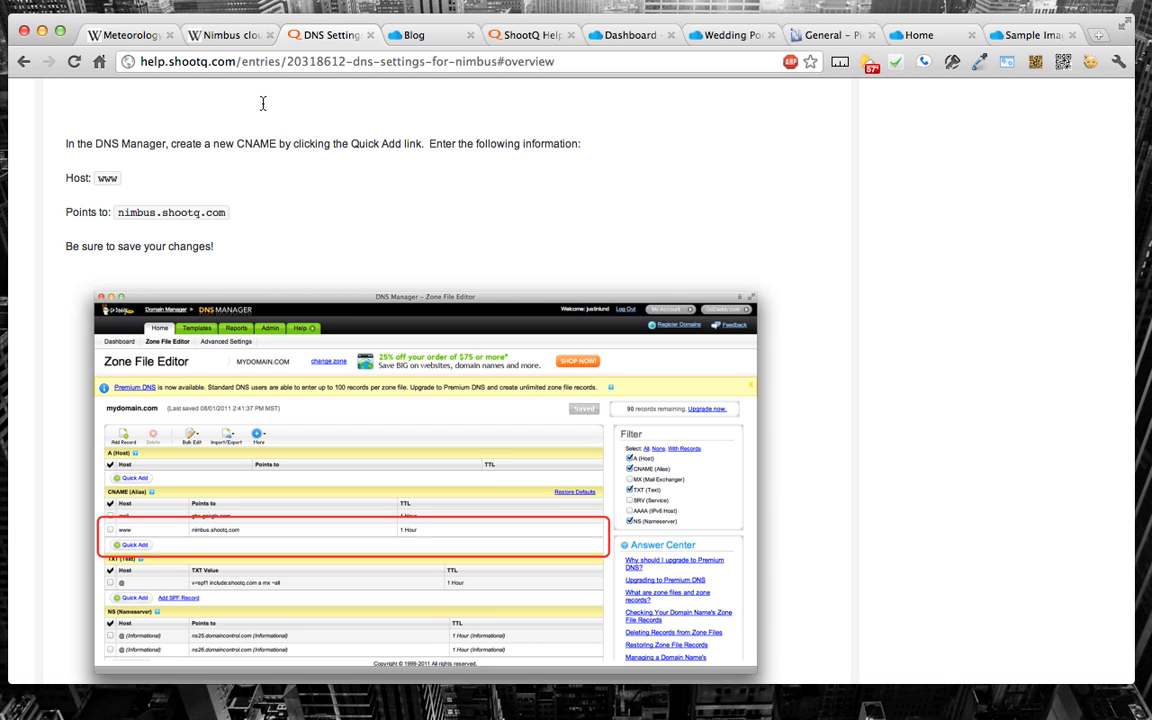
Step: Enter the photographer's www web address in the browser's address field, highlight the whole address, and clear the highlight
{"action": "left_click", "coordinate": [252, 61]}
{"action": "type", "text": "www.robertevans.com"}
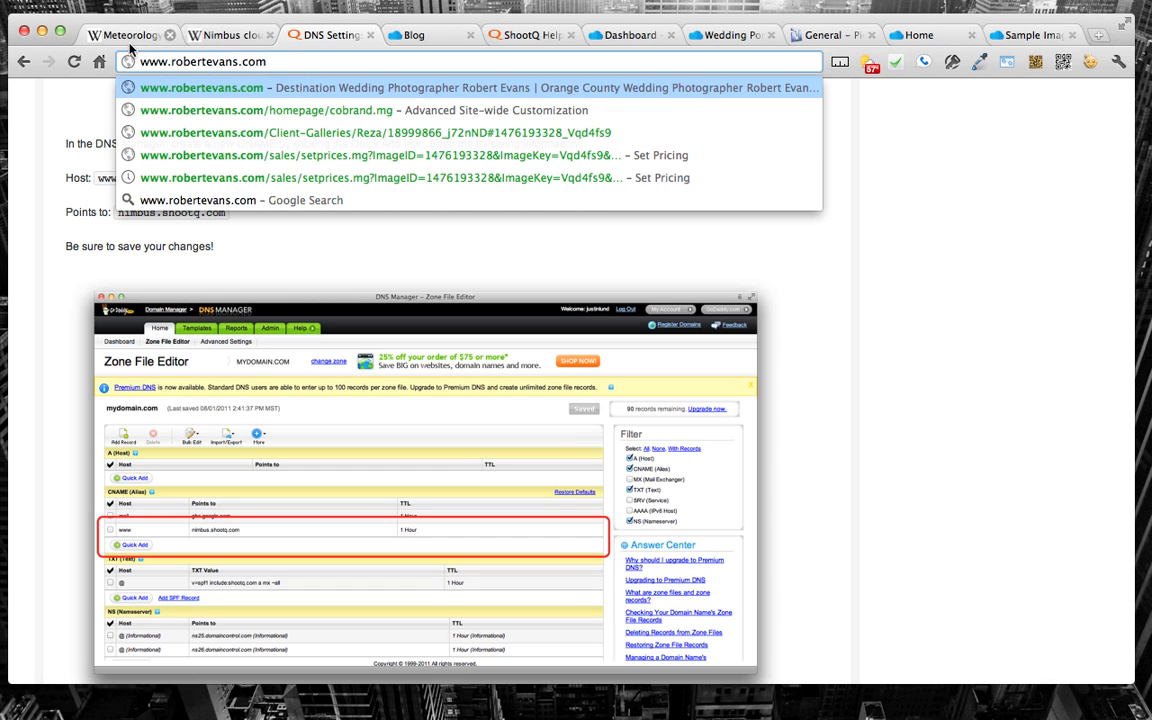
{"action": "key", "text": "Return"}
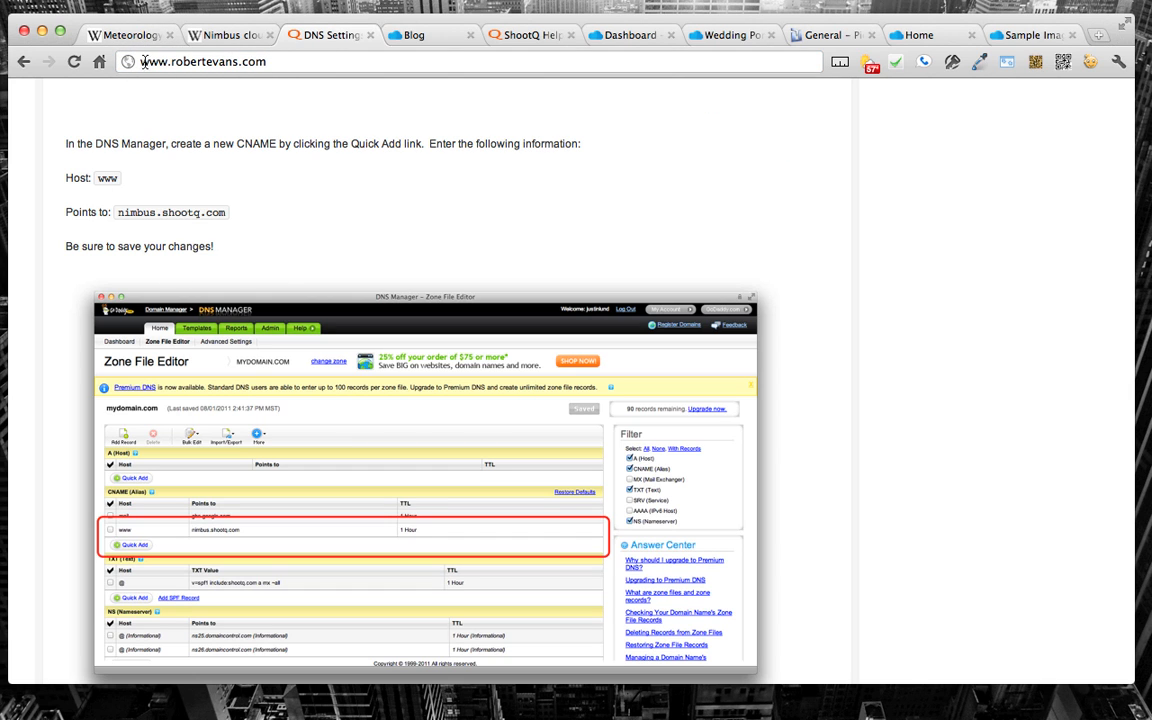
{"action": "left_click_drag", "start_coordinate": [132, 61], "coordinate": [315, 65]}
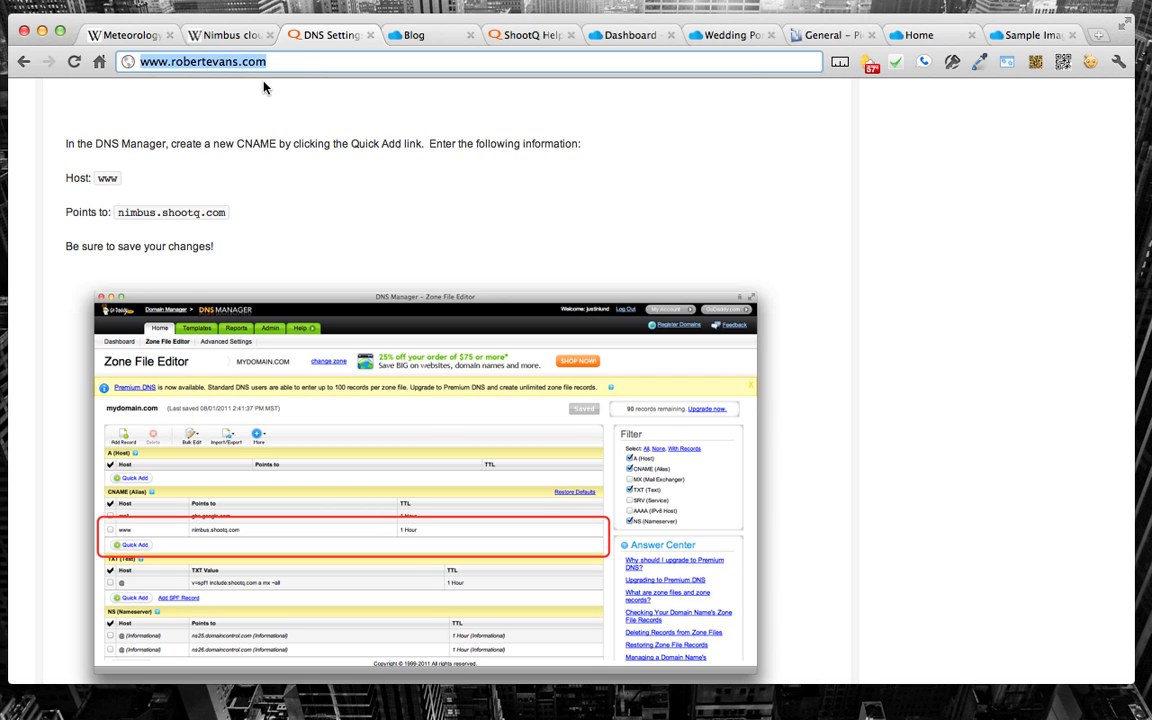
{"action": "left_click", "coordinate": [248, 186]}
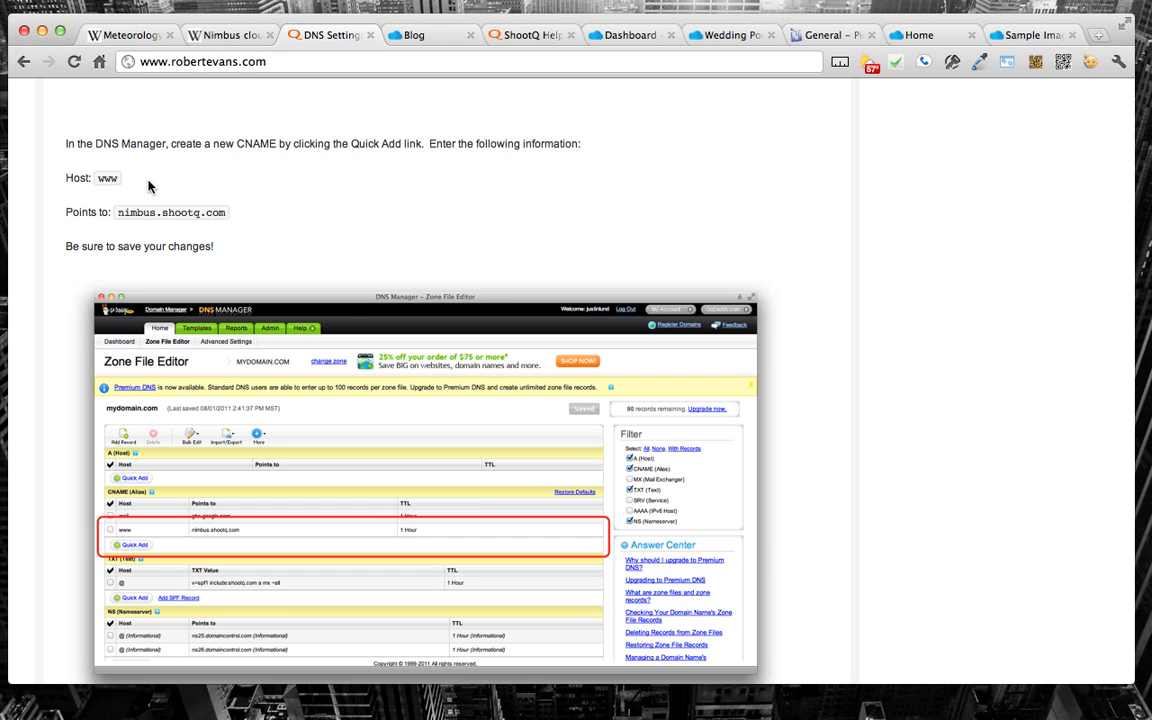
Step: Return from the DNS help article to the Domains and DNS settings page and reload it
{"action": "key", "text": "super+Left"}
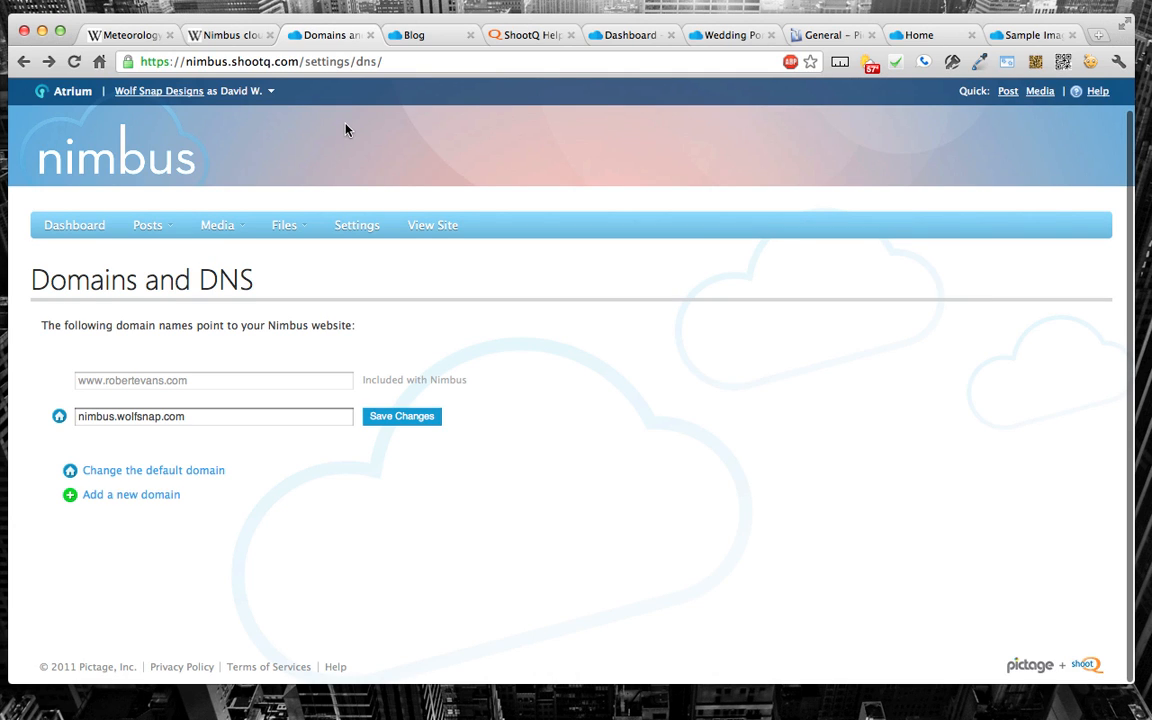
{"action": "left_click", "coordinate": [340, 62]}
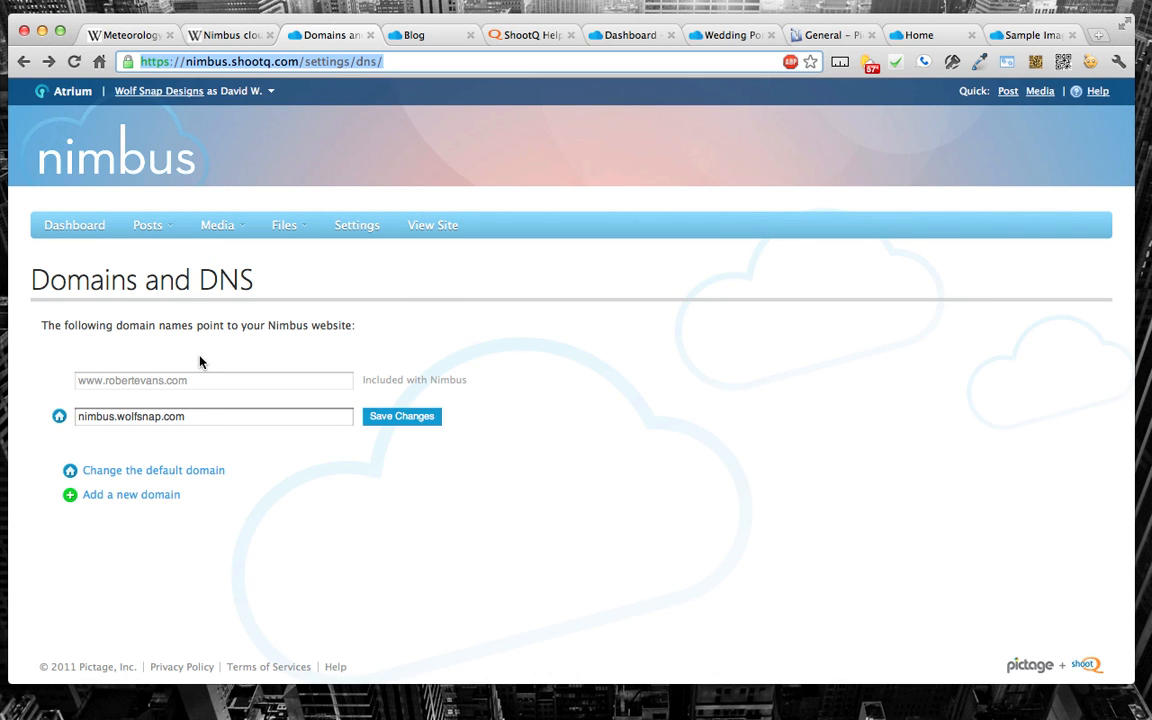
{"action": "key", "text": "Return"}
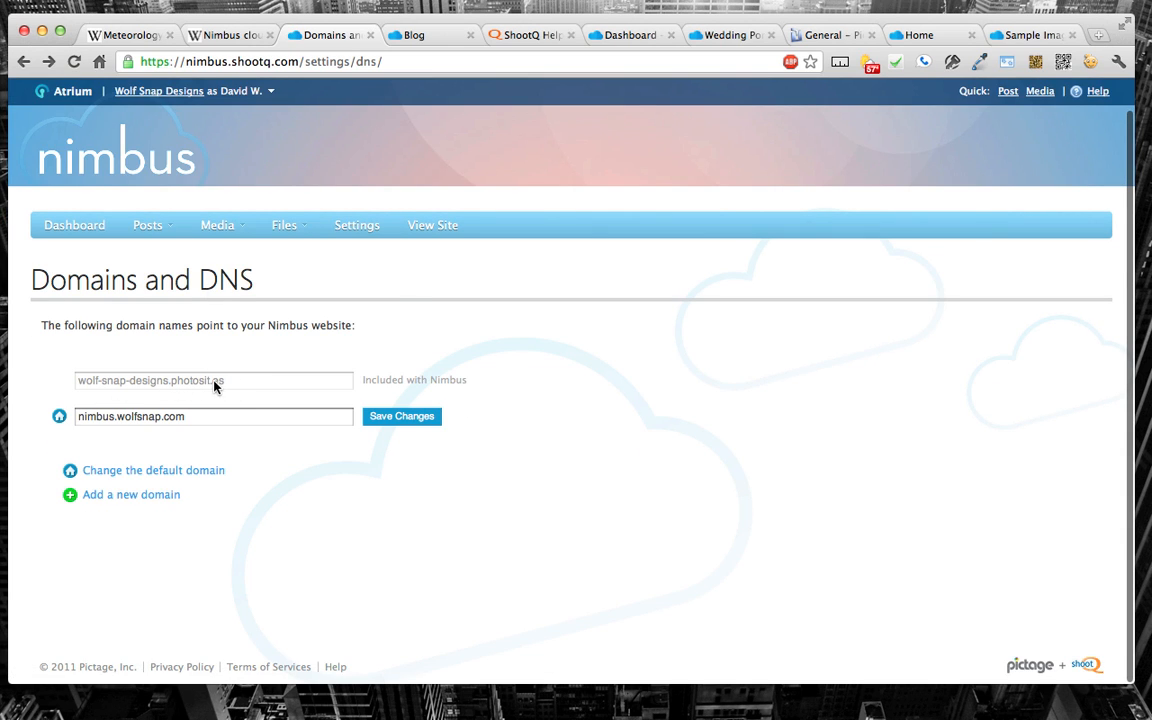
Step: Visit the published site at nimbus.wolfsnap.com and return to the Domains and DNS settings page
{"action": "left_click", "coordinate": [226, 61]}
{"action": "type", "text": "www."}
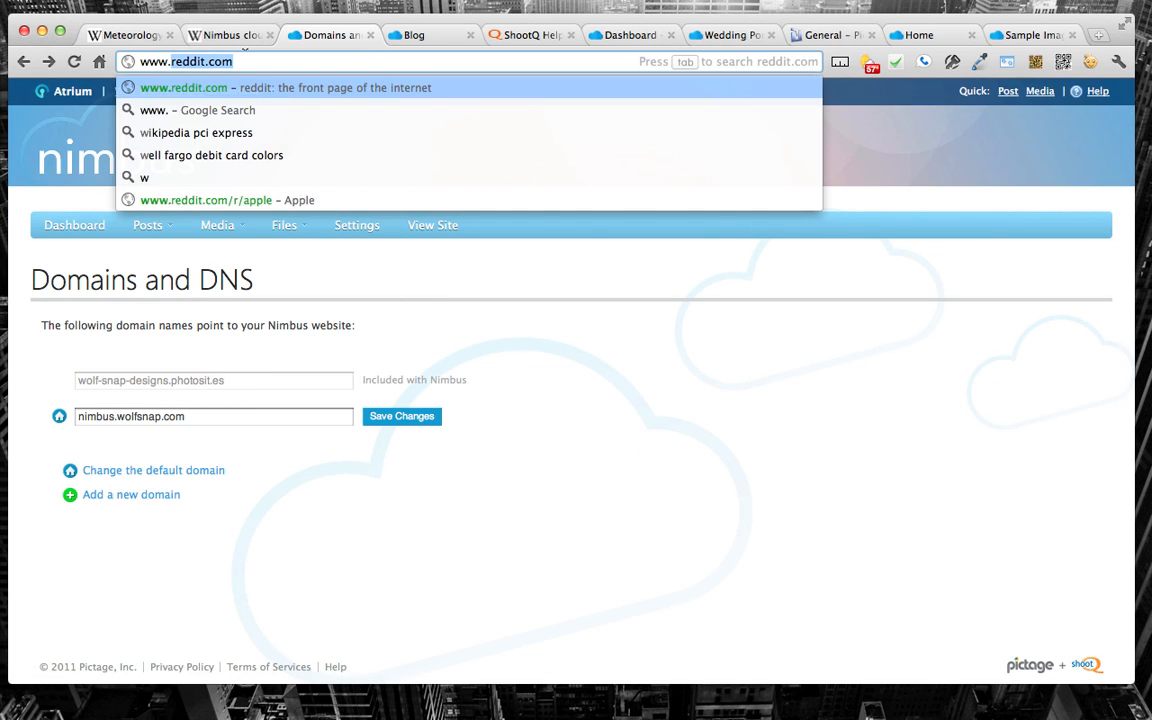
{"action": "key", "text": "BackSpace"}
{"action": "key", "text": "BackSpace"}
{"action": "key", "text": "BackSpace"}
{"action": "key", "text": "BackSpace"}
{"action": "key", "text": "BackSpace"}
{"action": "type", "text": "nimbus.wolfsnap"}
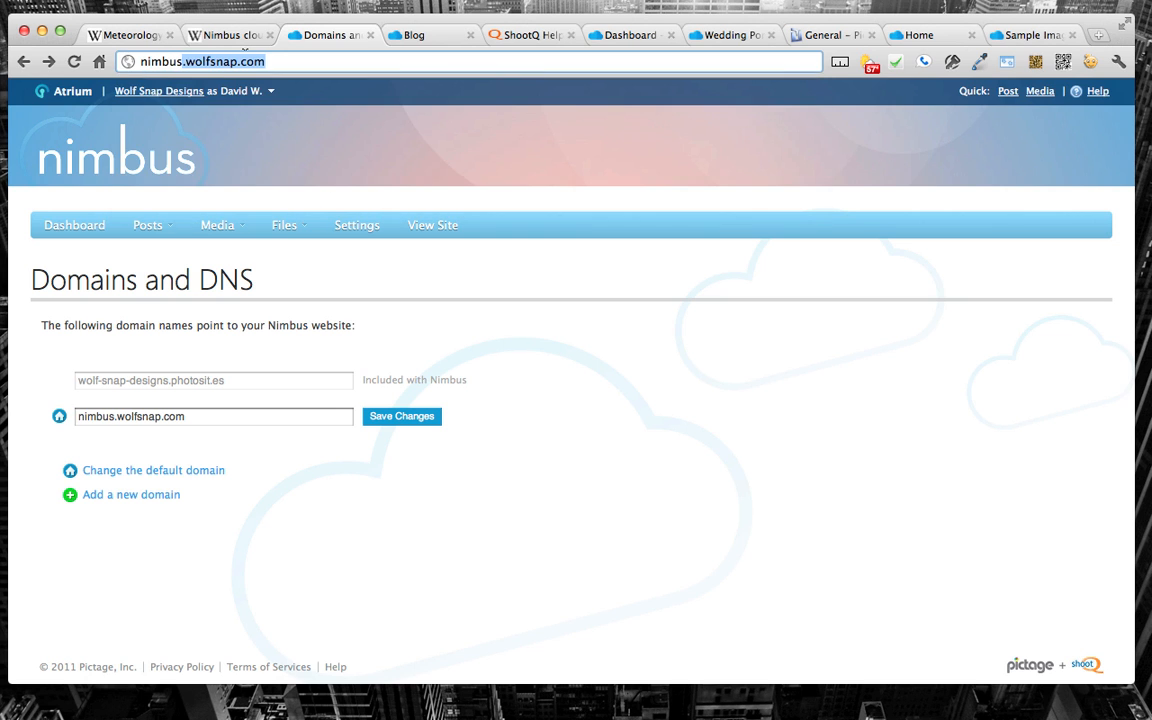
{"action": "key", "text": "Return"}
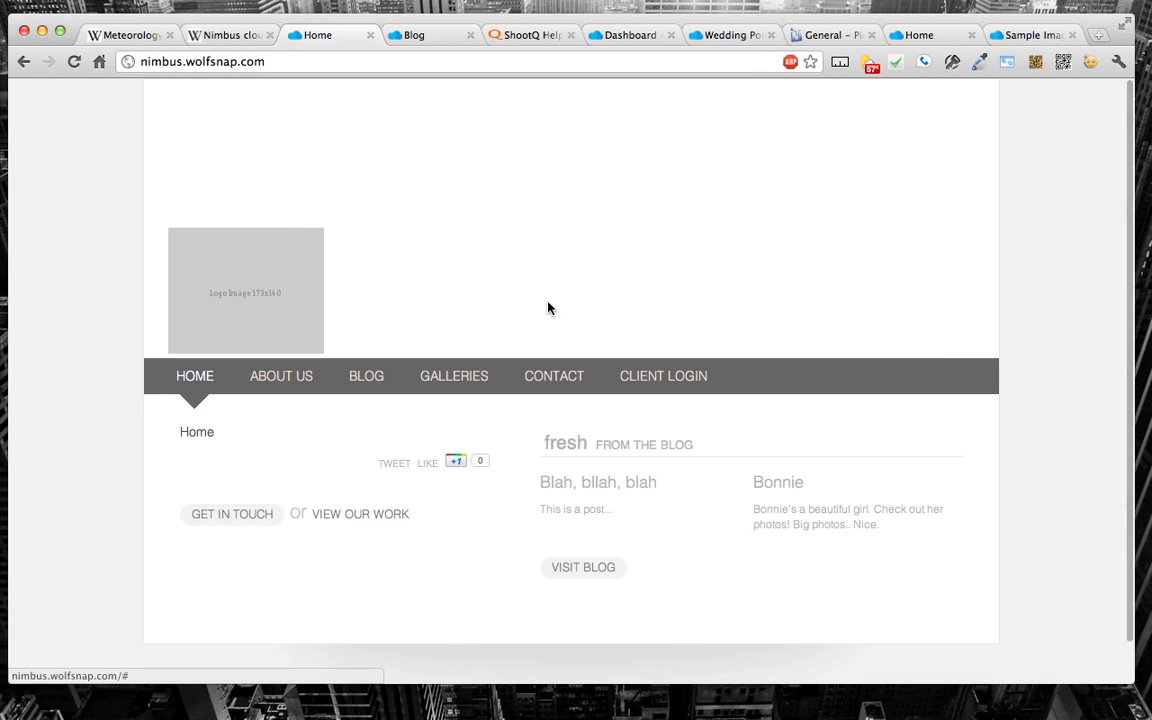
{"action": "key", "text": "super+["}
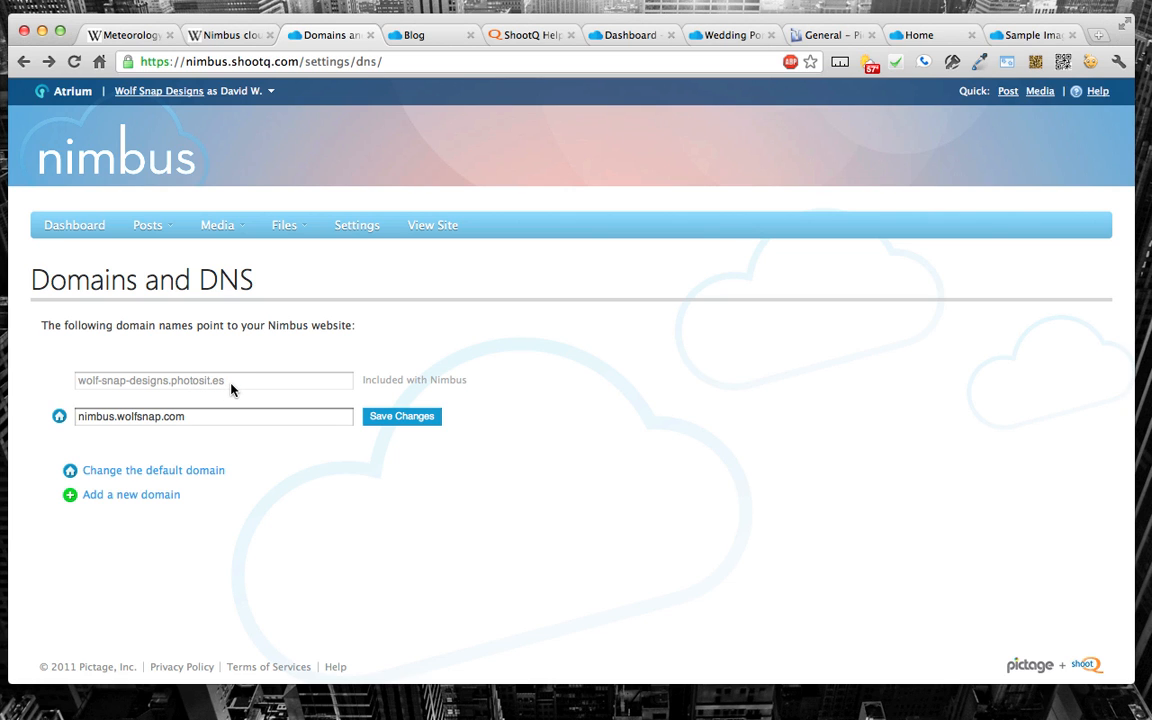
Step: Open SEO Mapping from the site settings and view the page list for nimbus.wolfsnap.com
{"action": "left_click", "coordinate": [416, 37]}
{"action": "left_click", "coordinate": [306, 37]}
{"action": "mouse_move", "coordinate": [283, 232]}
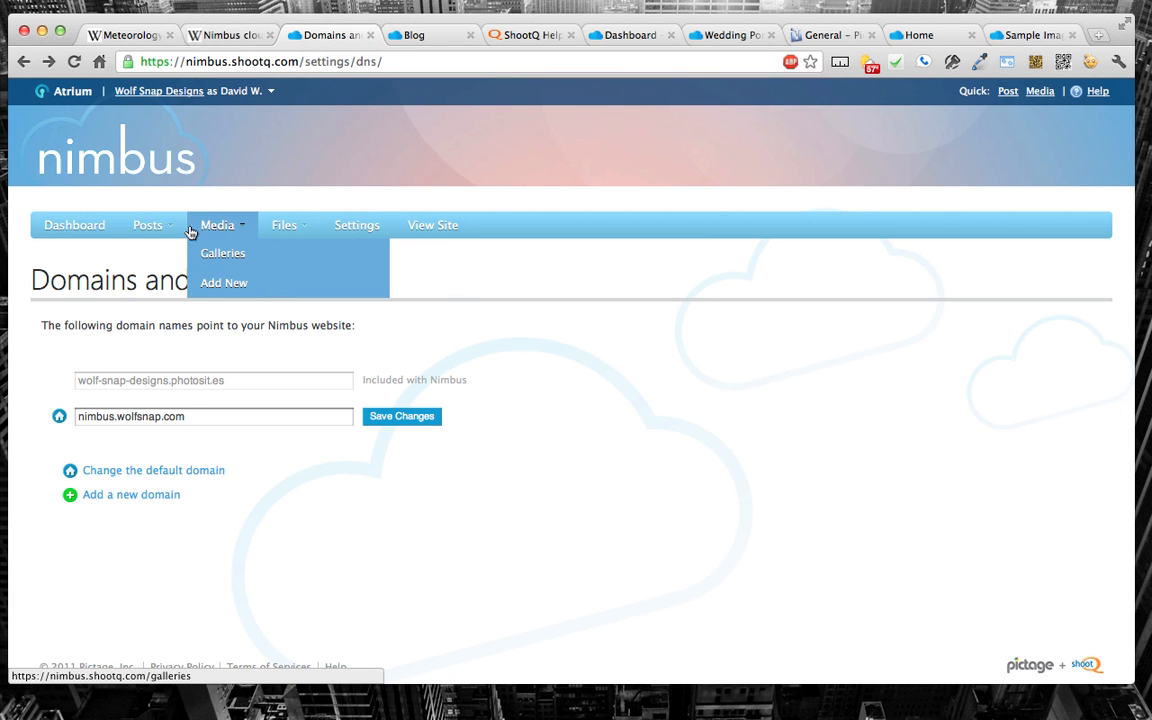
{"action": "left_click", "coordinate": [351, 234]}
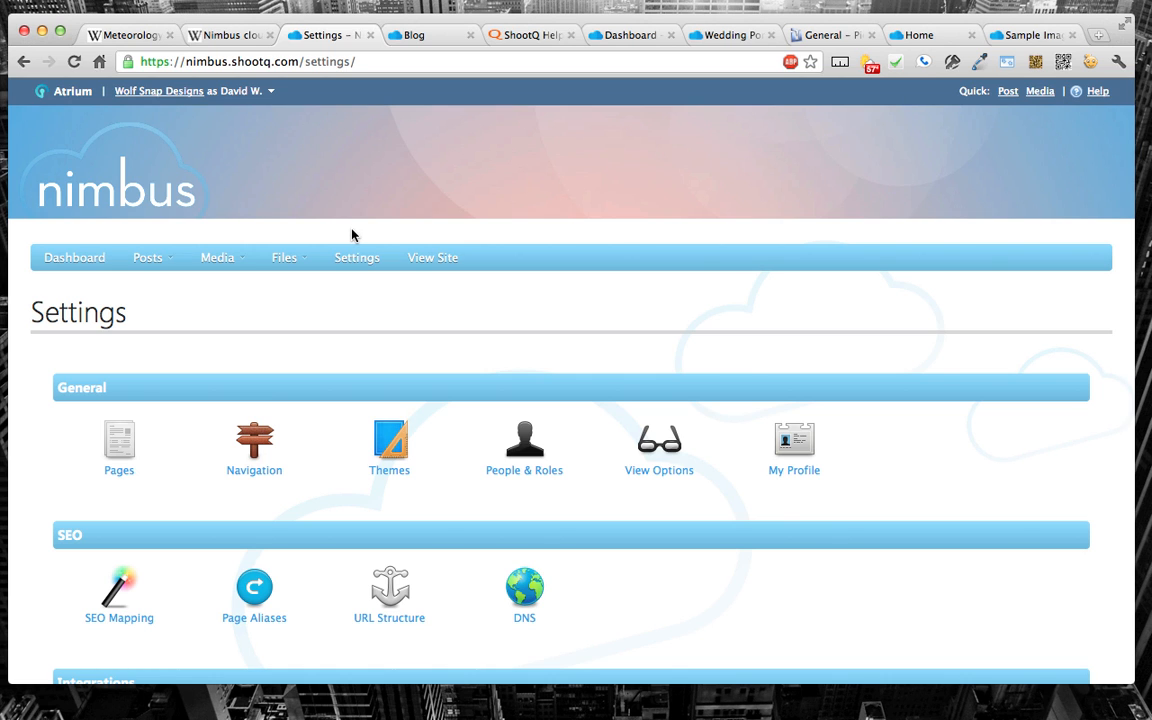
{"action": "scroll", "coordinate": [351, 234], "scroll_direction": "down", "scroll_amount": 3}
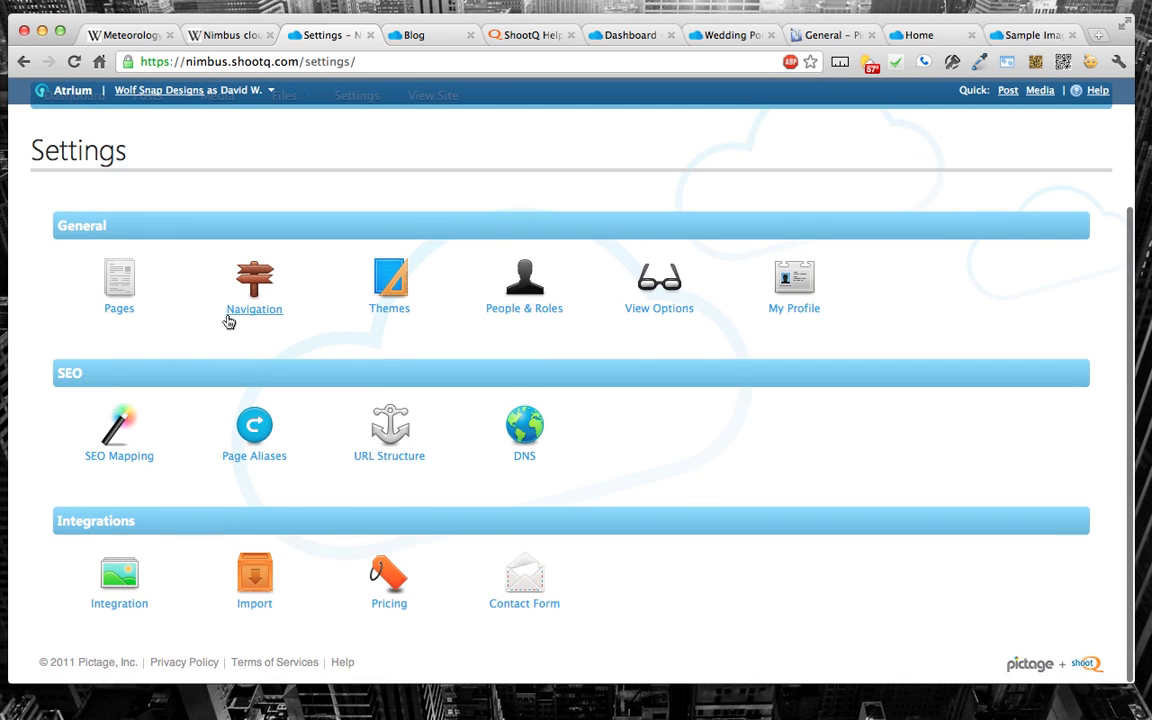
{"action": "left_click", "coordinate": [119, 453]}
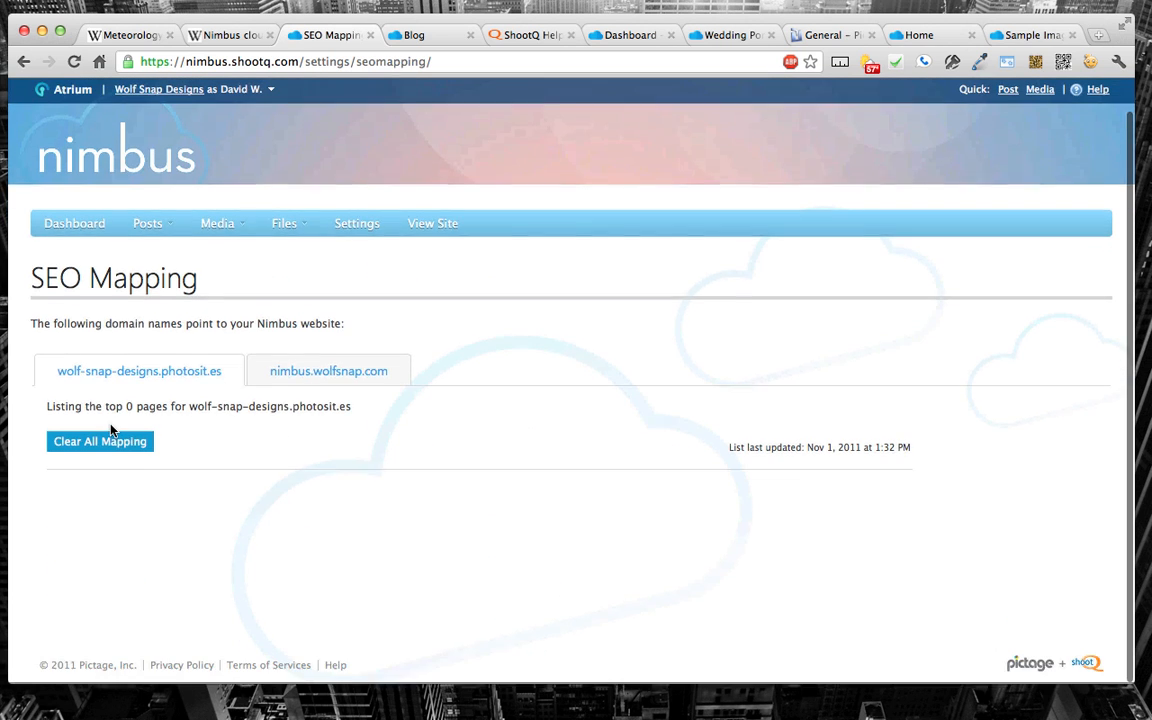
{"action": "left_click", "coordinate": [318, 371]}
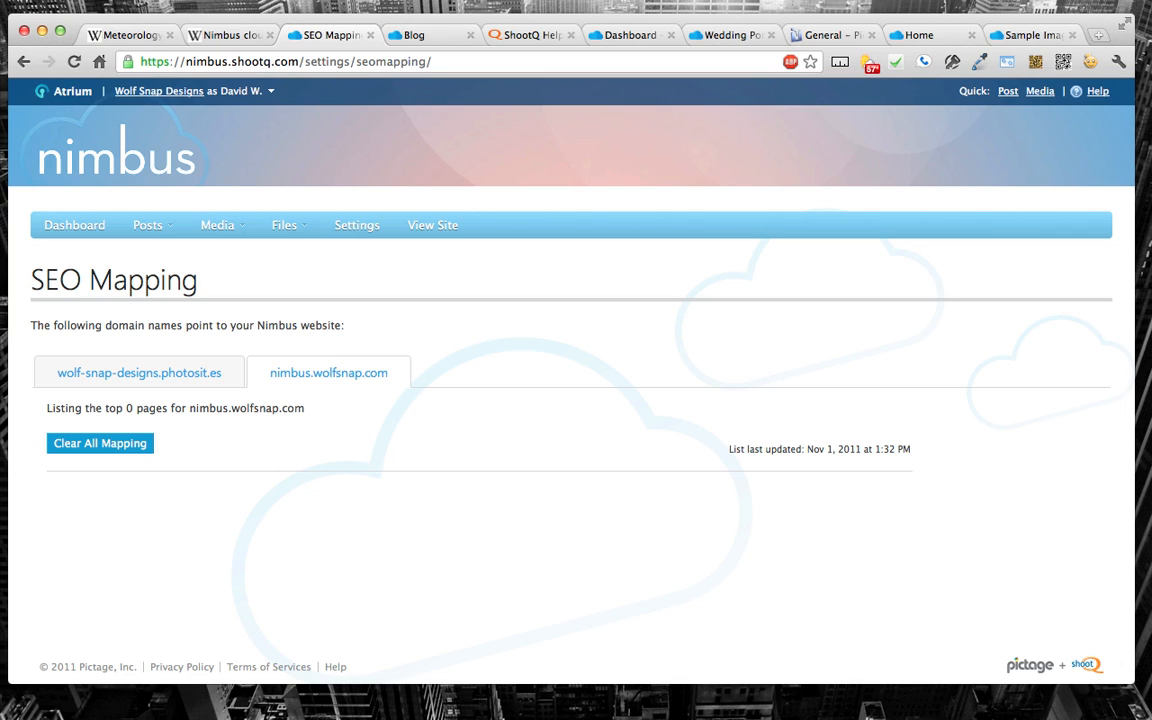
Step: Switch to the open Nimbus dashboard and open the ShootQ Help Hub from it
{"action": "mouse_move", "coordinate": [265, 244]}
{"action": "left_click", "coordinate": [1031, 37]}
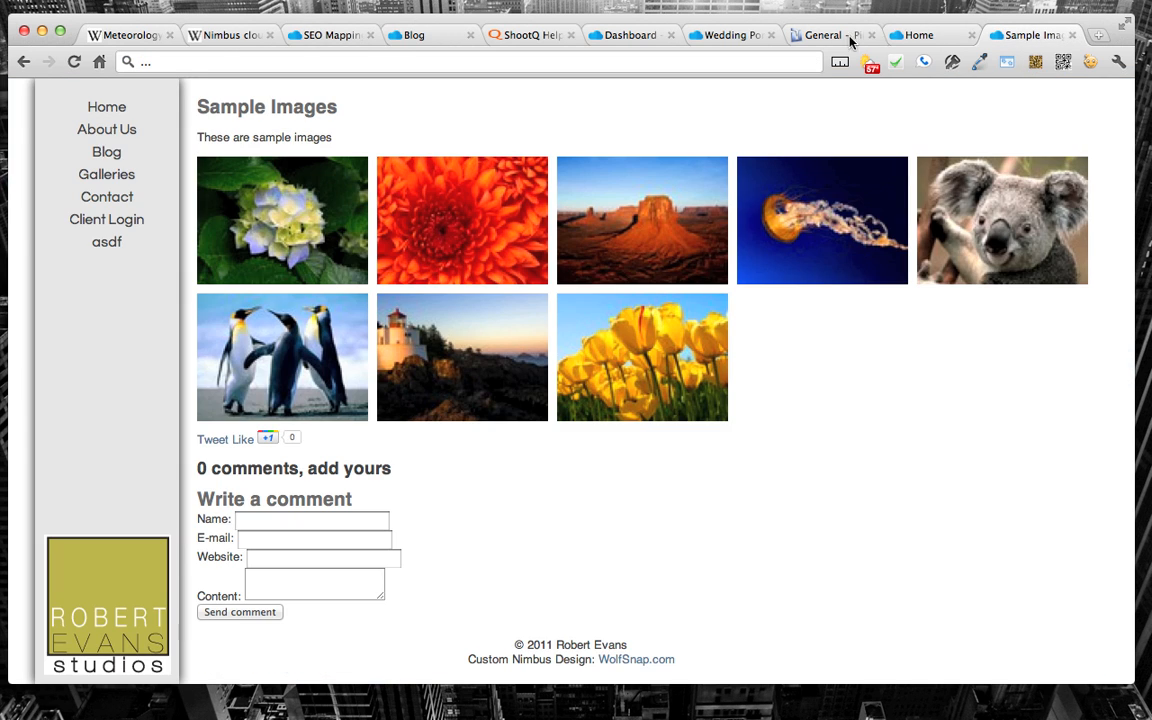
{"action": "left_click", "coordinate": [818, 36]}
{"action": "left_click", "coordinate": [738, 36]}
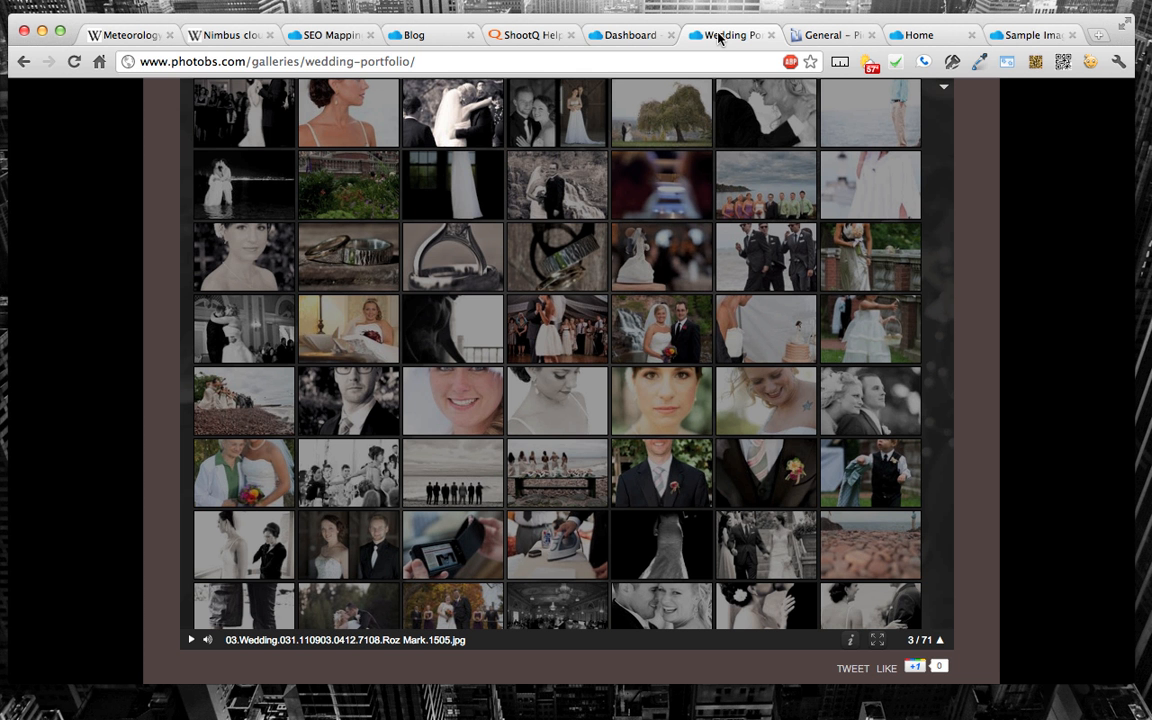
{"action": "left_click", "coordinate": [610, 36]}
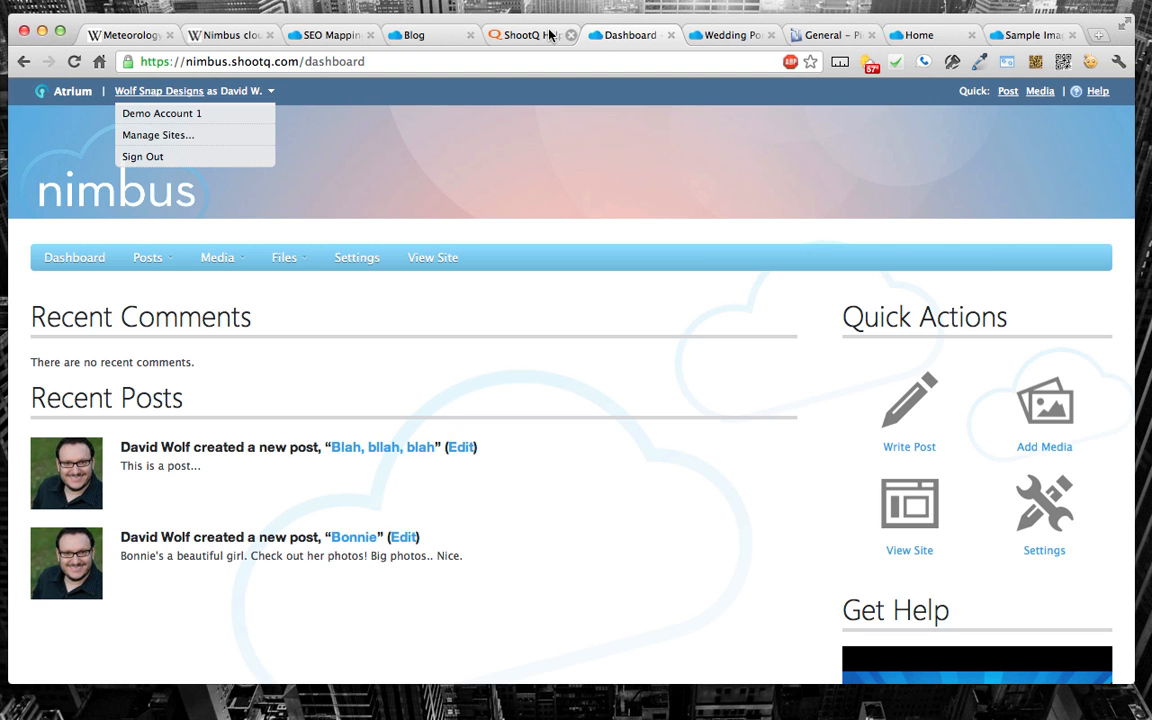
{"action": "left_click", "coordinate": [1098, 91]}
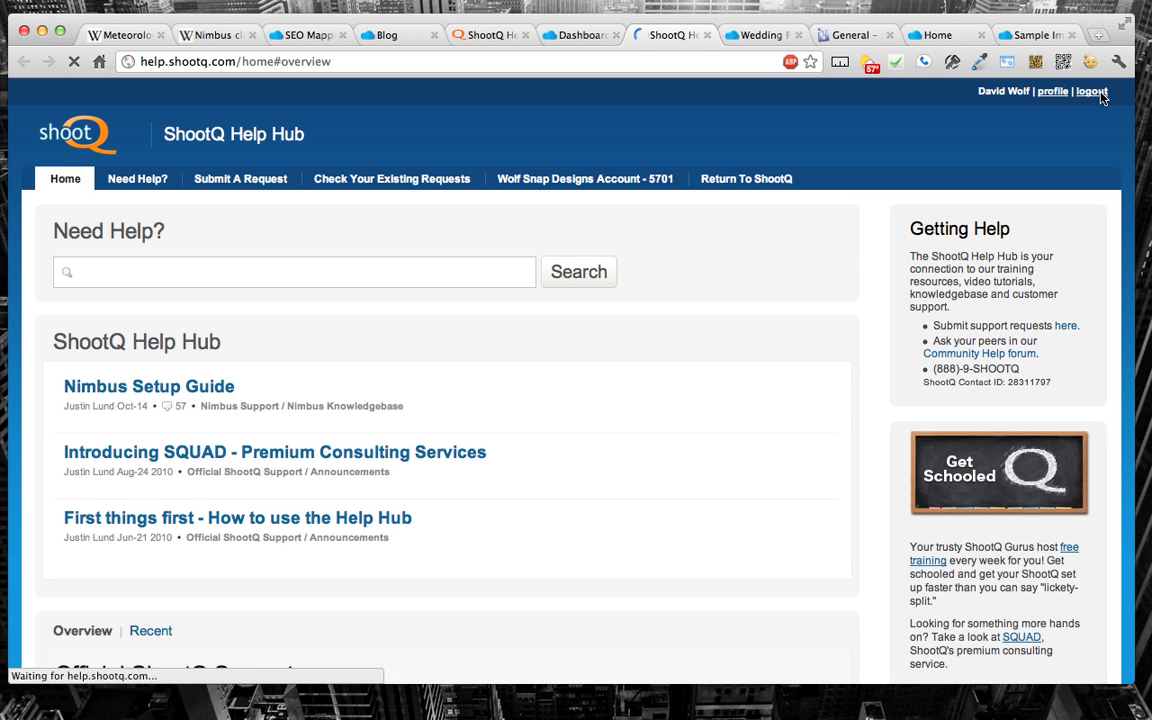
Step: Look through the Help Hub overview, view the Nimbus Support category, and return to the overview
{"action": "scroll", "coordinate": [790, 304], "scroll_direction": "down", "scroll_amount": 5}
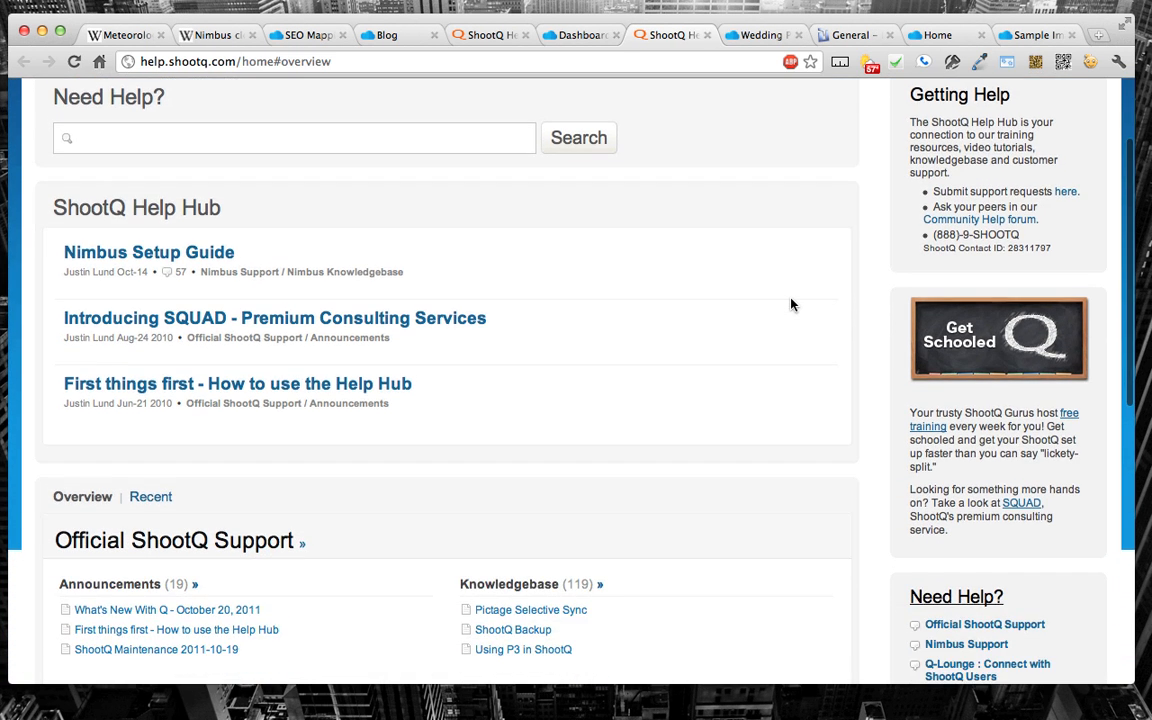
{"action": "scroll", "coordinate": [790, 304], "scroll_direction": "down", "scroll_amount": 8}
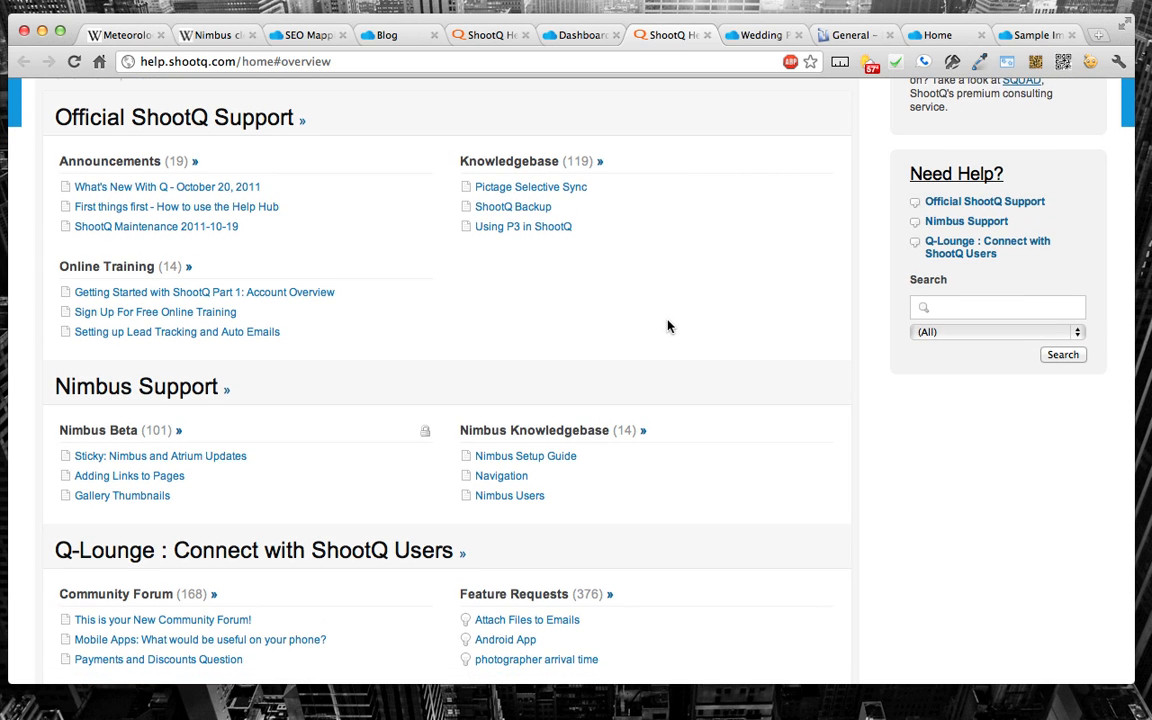
{"action": "scroll", "coordinate": [667, 326], "scroll_direction": "down", "scroll_amount": 1}
{"action": "left_click", "coordinate": [140, 360]}
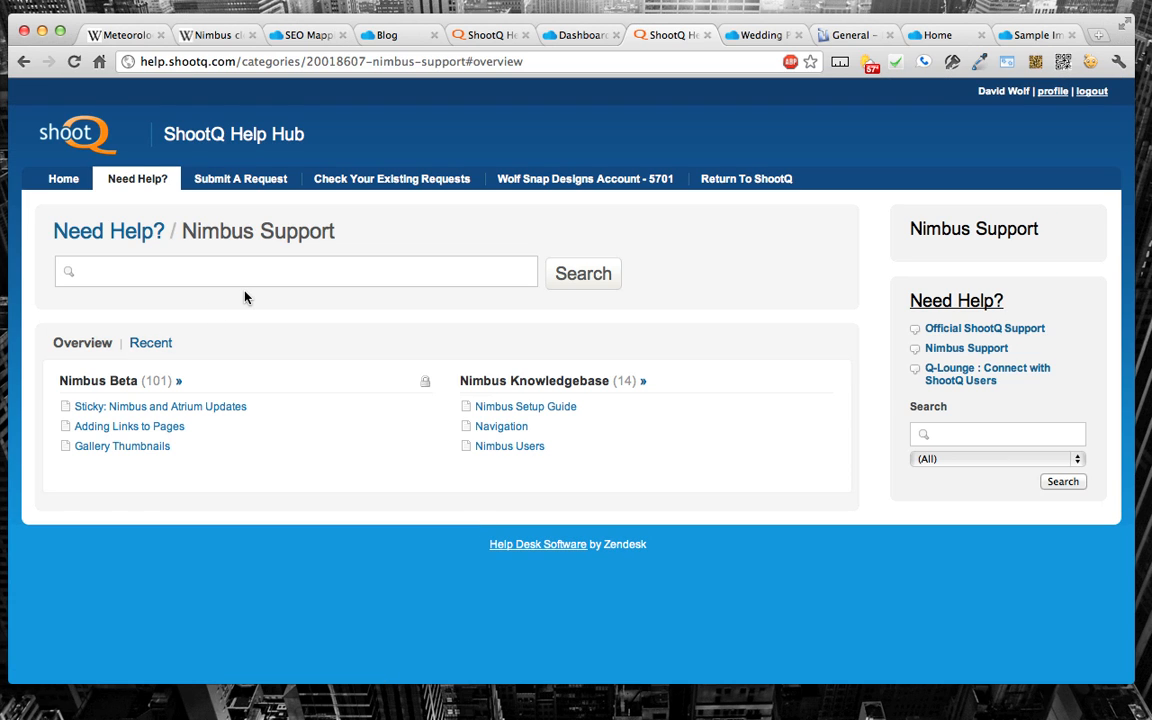
{"action": "key", "text": "super+bracketleft"}
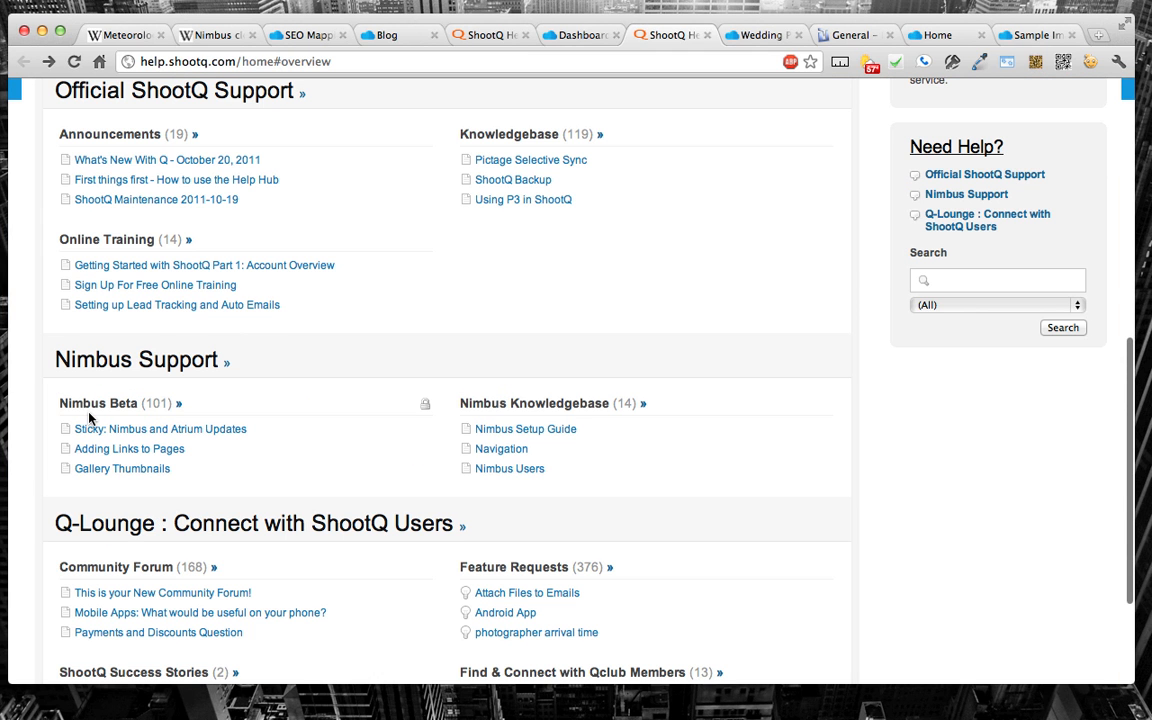
Step: Open the Nimbus Beta forum under Nimbus Support and look through its article list
{"action": "left_click", "coordinate": [97, 405]}
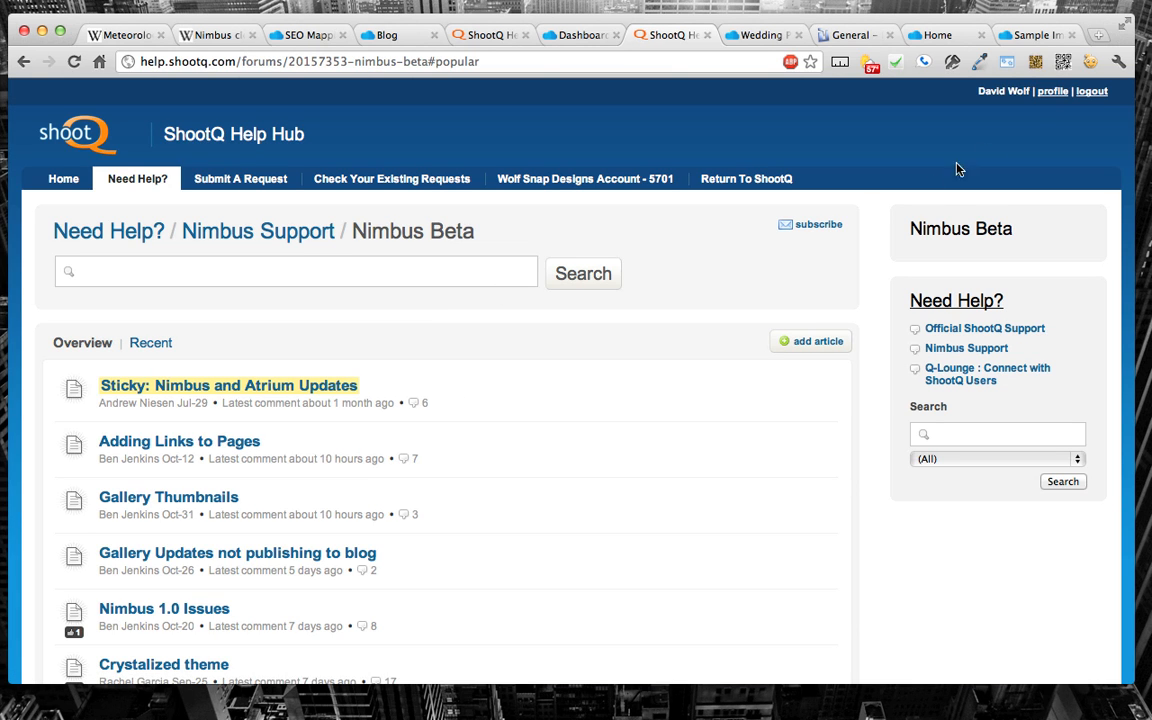
{"action": "key", "text": "super+bracketleft"}
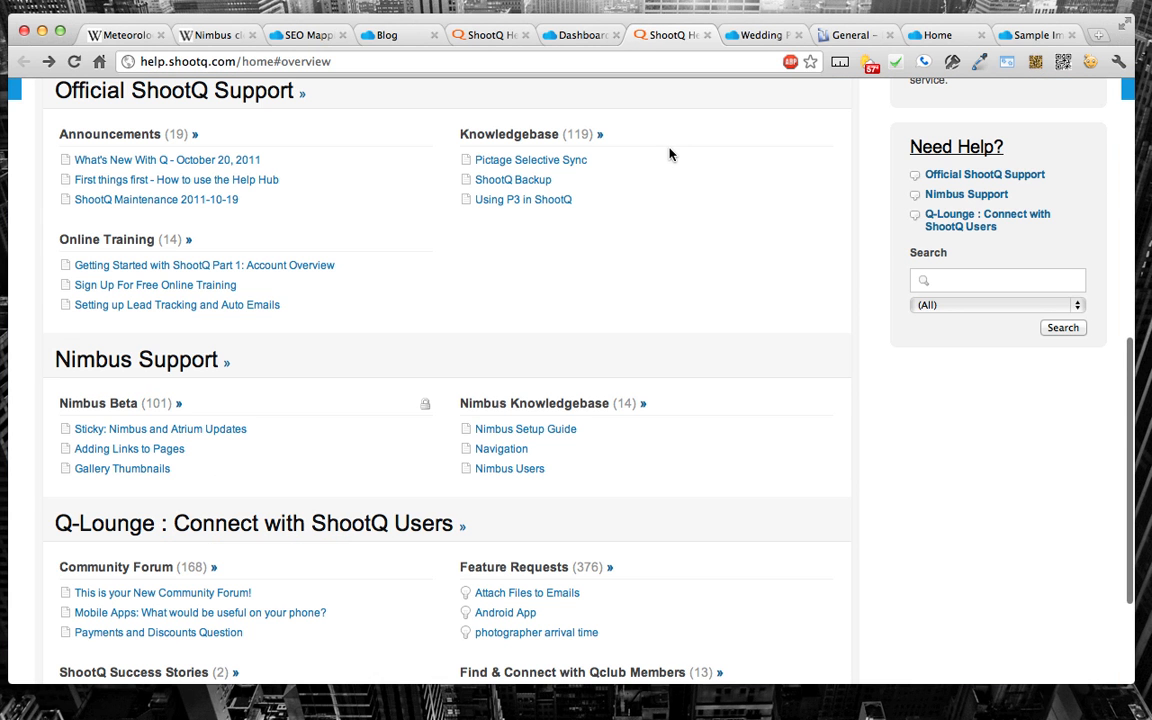
{"action": "key", "text": "super+bracketright"}
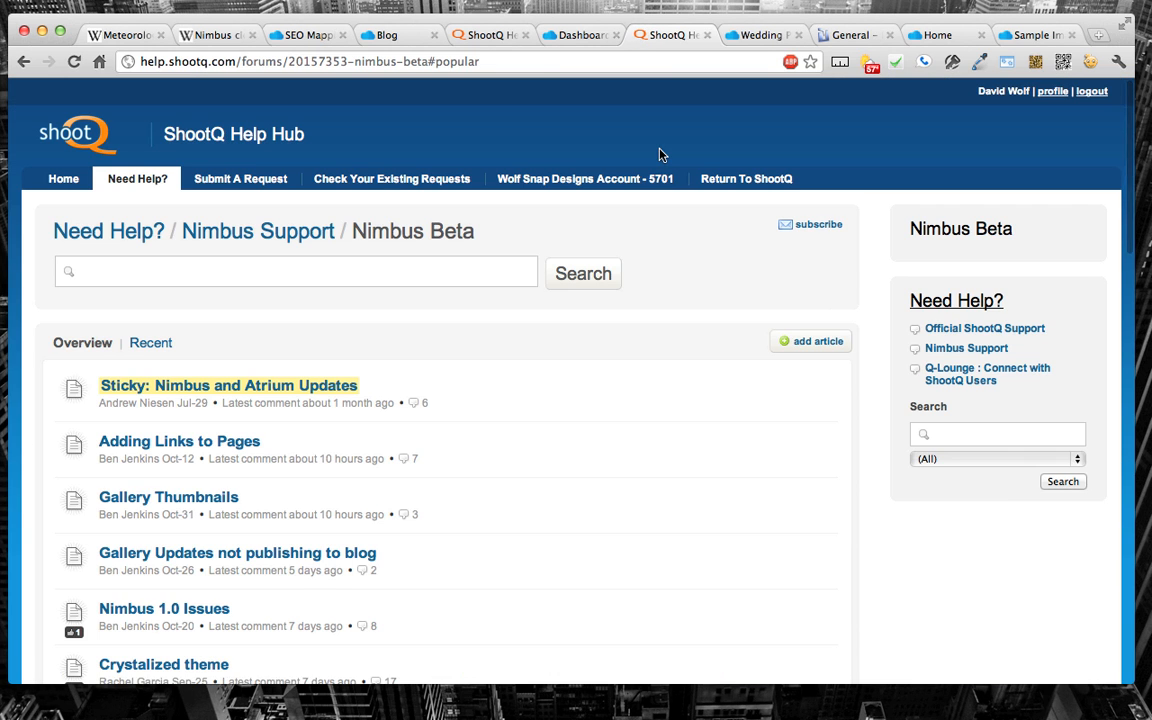
{"action": "scroll", "coordinate": [450, 311], "scroll_direction": "down", "scroll_amount": 5}
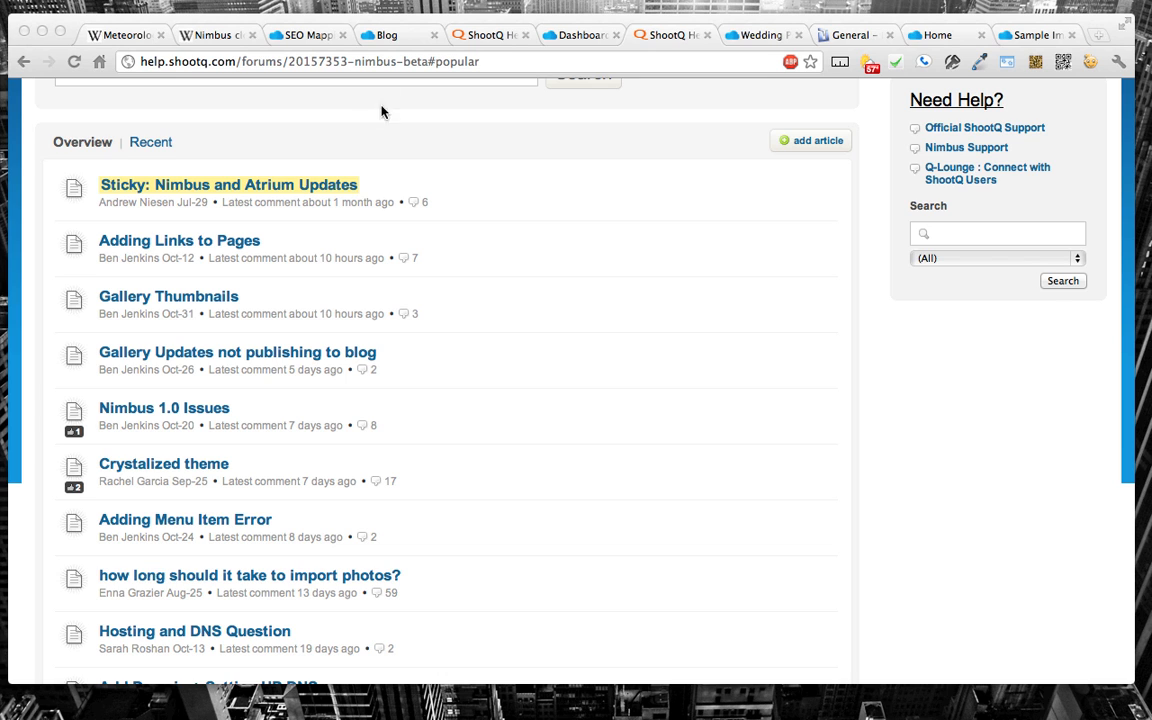
Step: Reopen Domains and DNS, bring up the new-domain form, and view the DNS section of its linked DNS configuration help article
{"action": "left_click", "coordinate": [268, 34]}
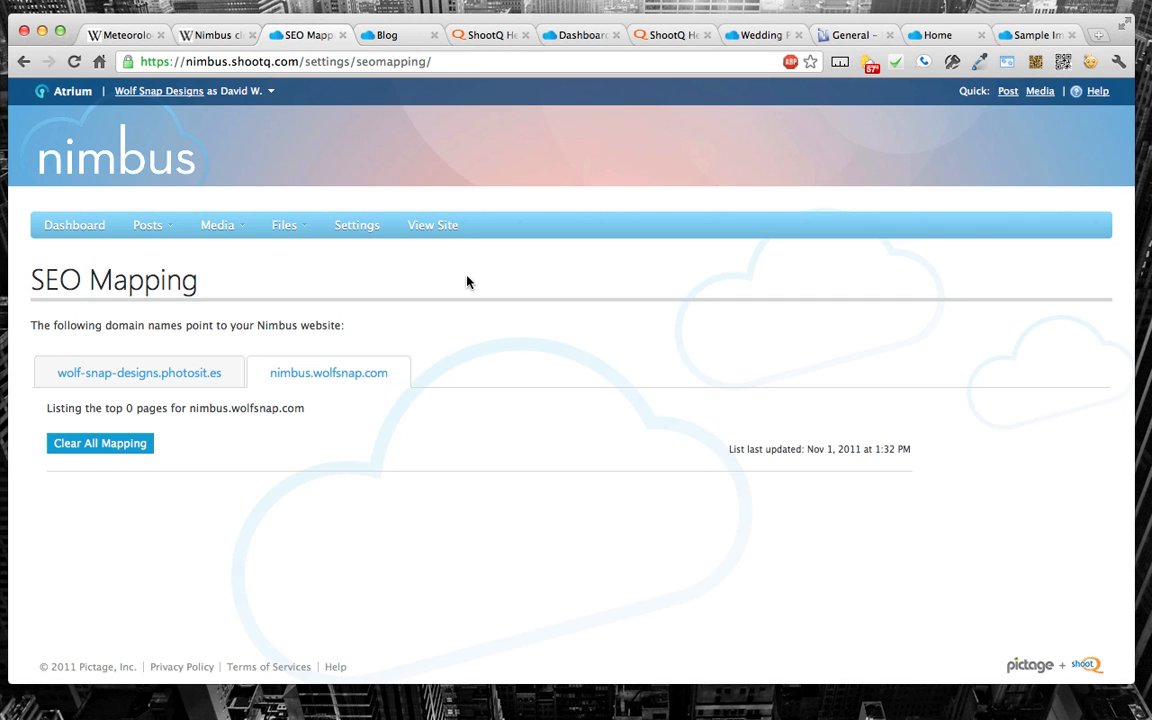
{"action": "left_click", "coordinate": [24, 62]}
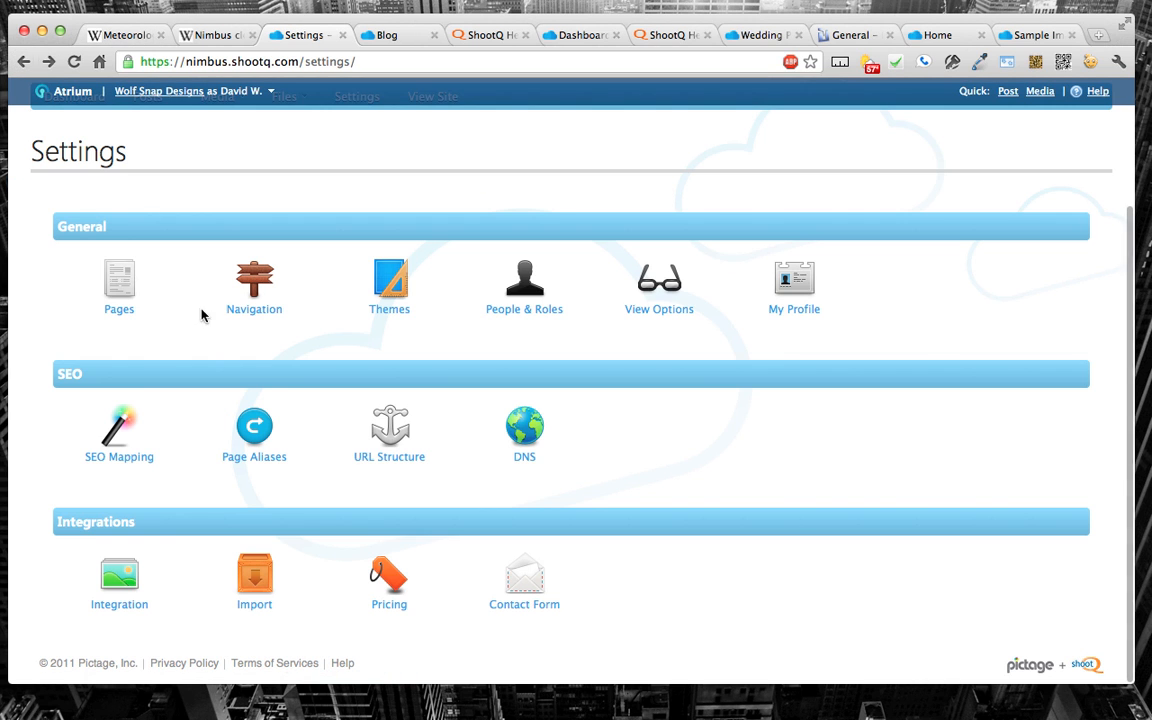
{"action": "left_click", "coordinate": [524, 436]}
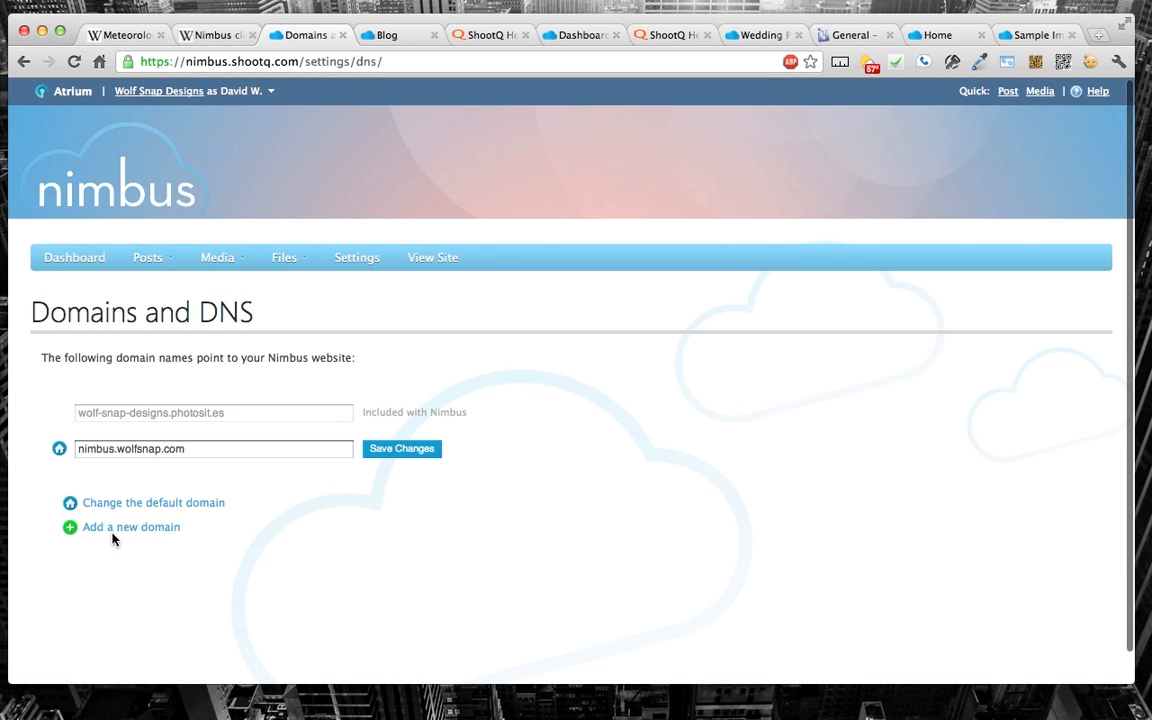
{"action": "left_click", "coordinate": [146, 527]}
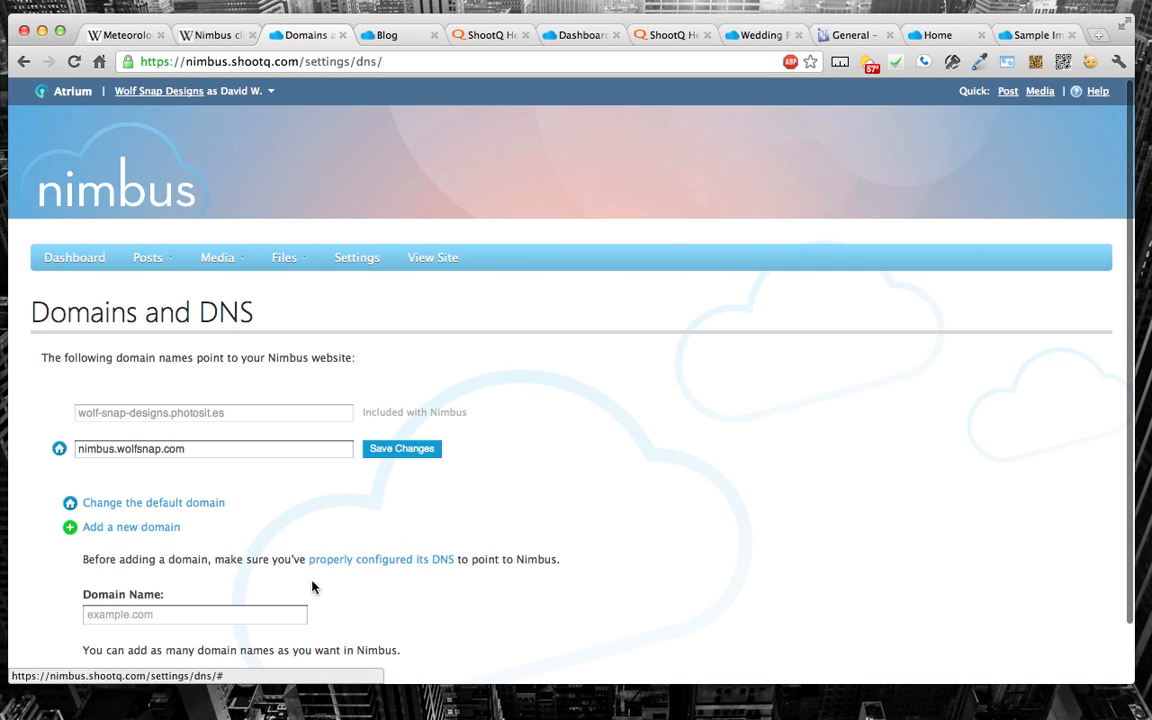
{"action": "left_click", "coordinate": [375, 548]}
{"action": "scroll", "coordinate": [456, 338], "scroll_direction": "down", "scroll_amount": 10}
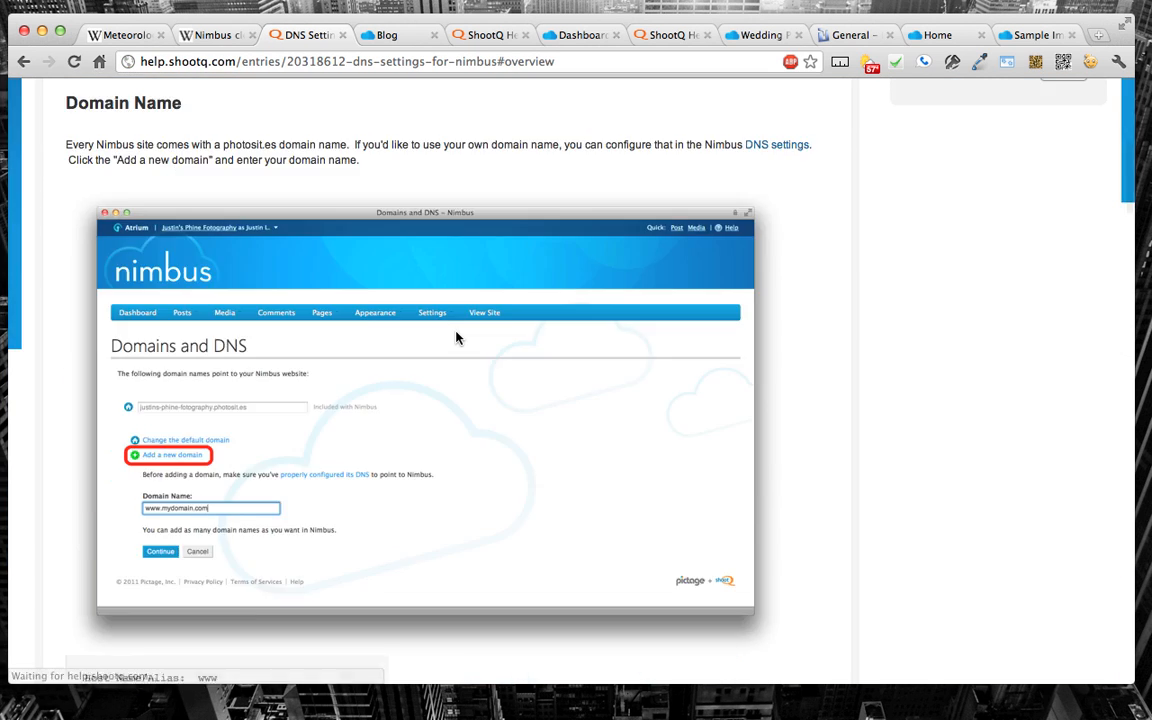
{"action": "scroll", "coordinate": [456, 338], "scroll_direction": "up", "scroll_amount": 2}
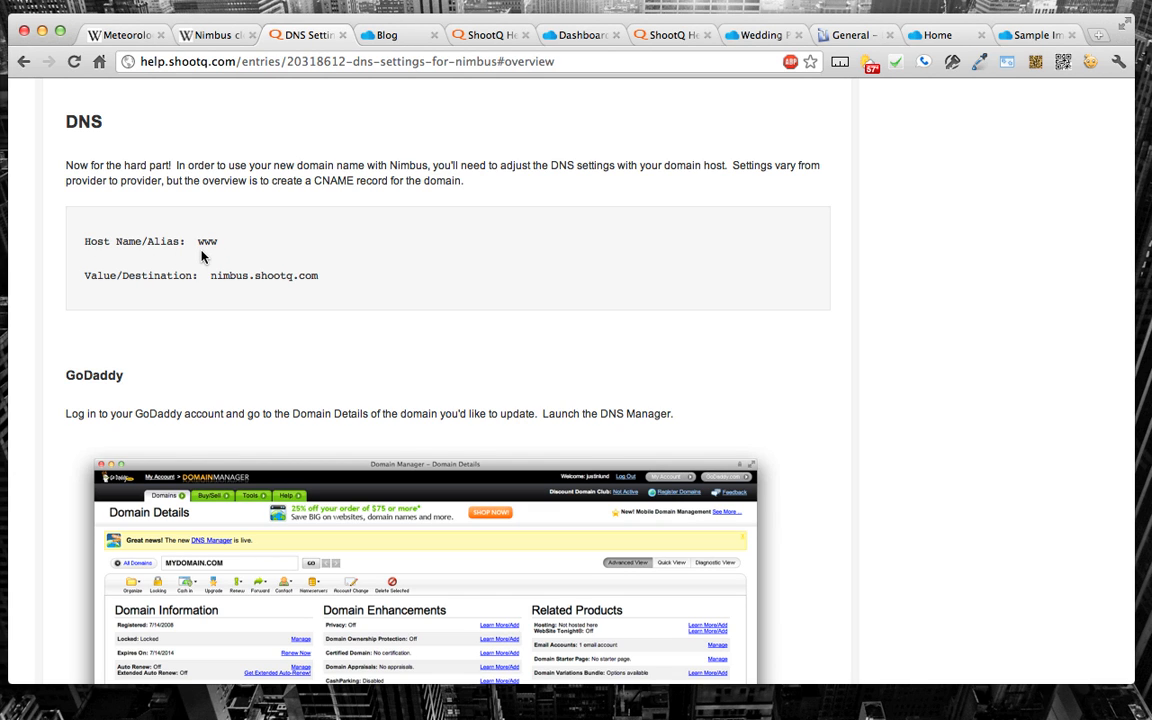
Step: Enter the photographer's www web address in the browser's address field without loading it, and highlight only its www part
{"action": "left_click", "coordinate": [244, 65]}
{"action": "type", "text": "www."}
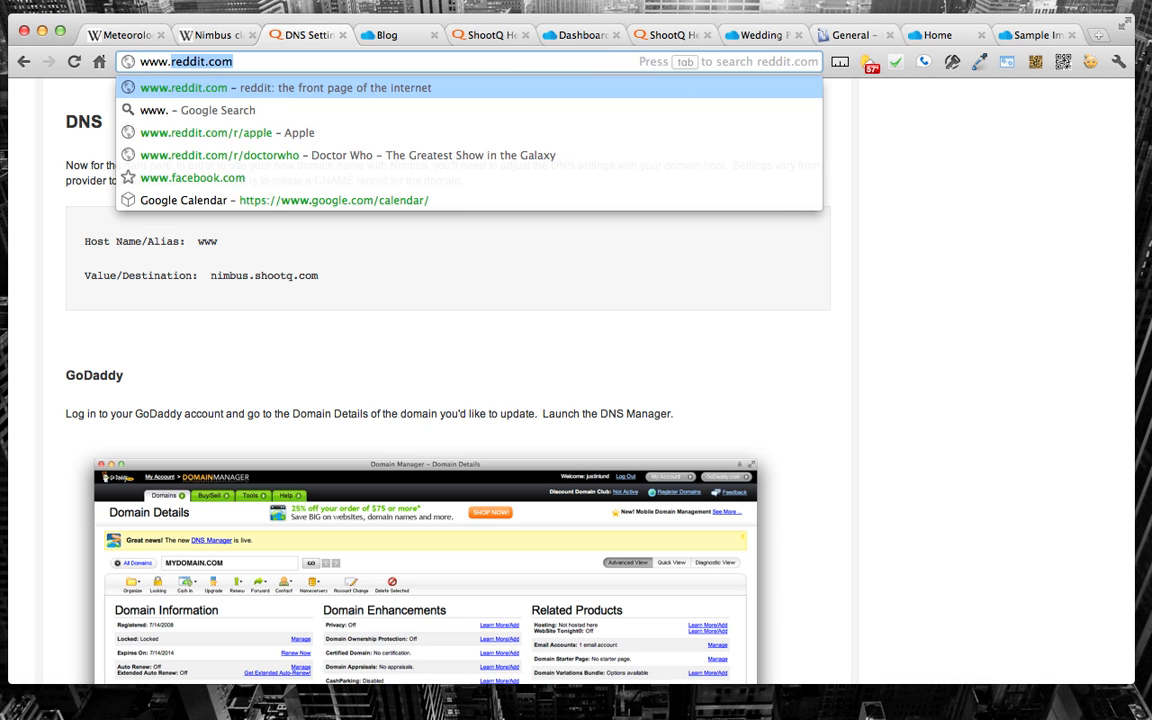
{"action": "type", "text": "robertevans.com"}
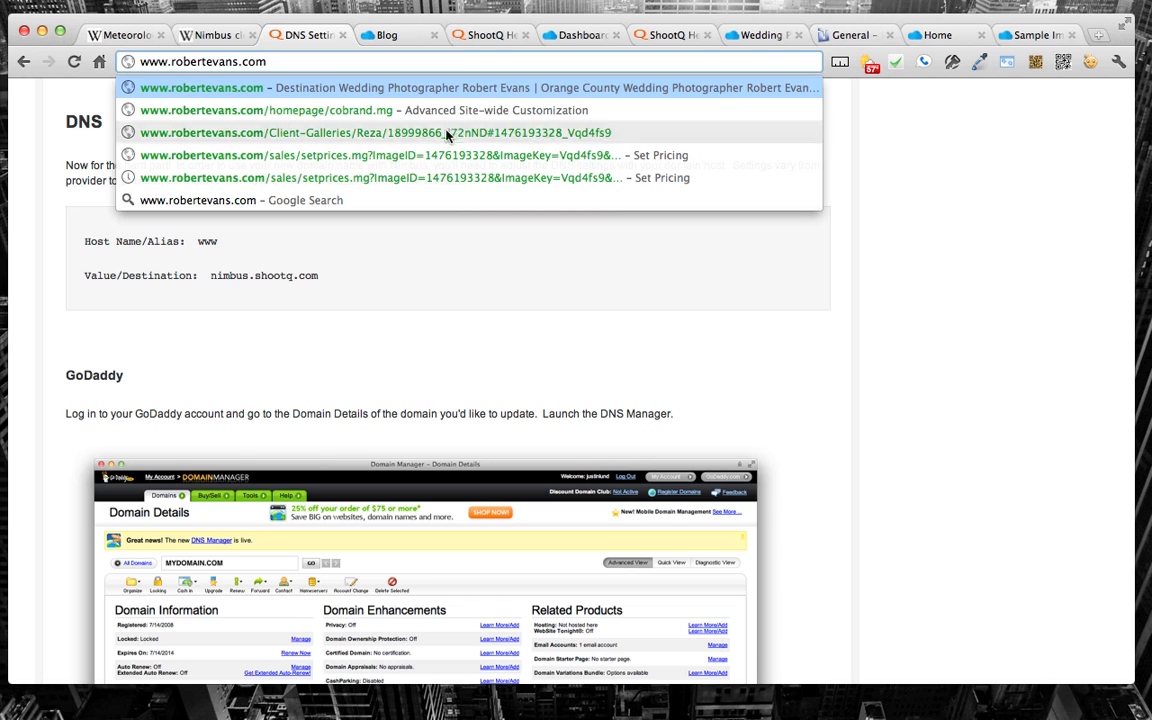
{"action": "left_click", "coordinate": [578, 265]}
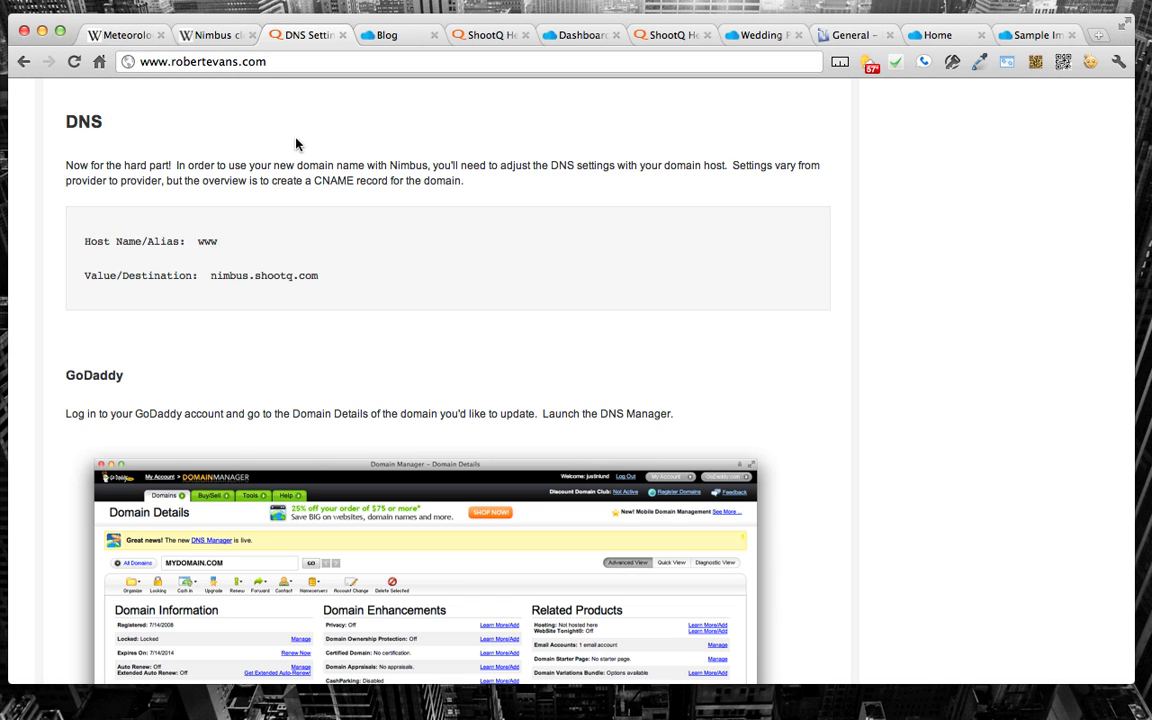
{"action": "double_click", "coordinate": [152, 61]}
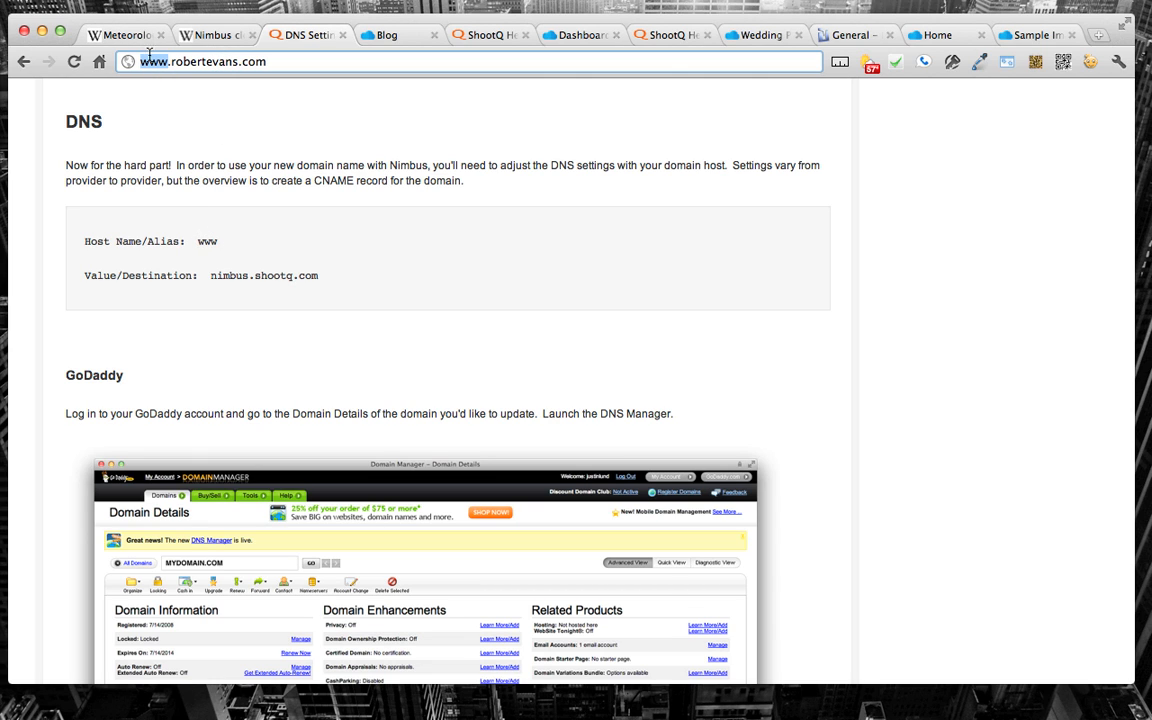
Step: Replace the highlighted www part of the unloaded address with nimbus, and replace that with myreallyawesomewebsite
{"action": "type", "text": "nimbus"}
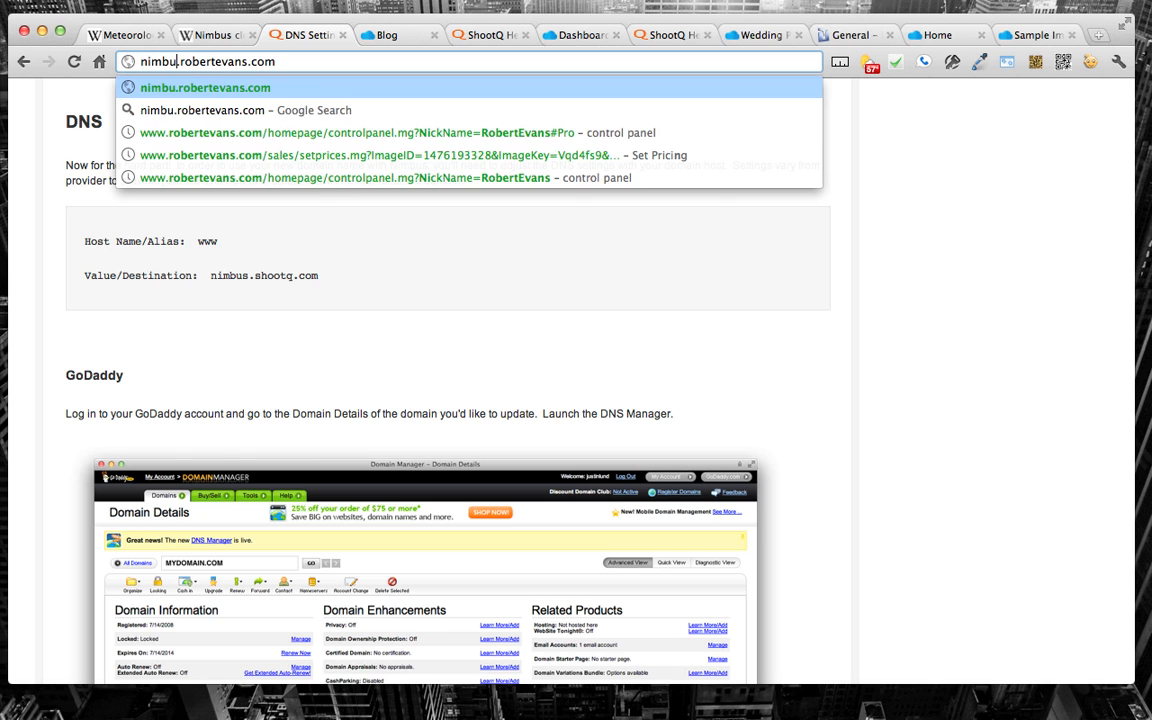
{"action": "double_click", "coordinate": [150, 63]}
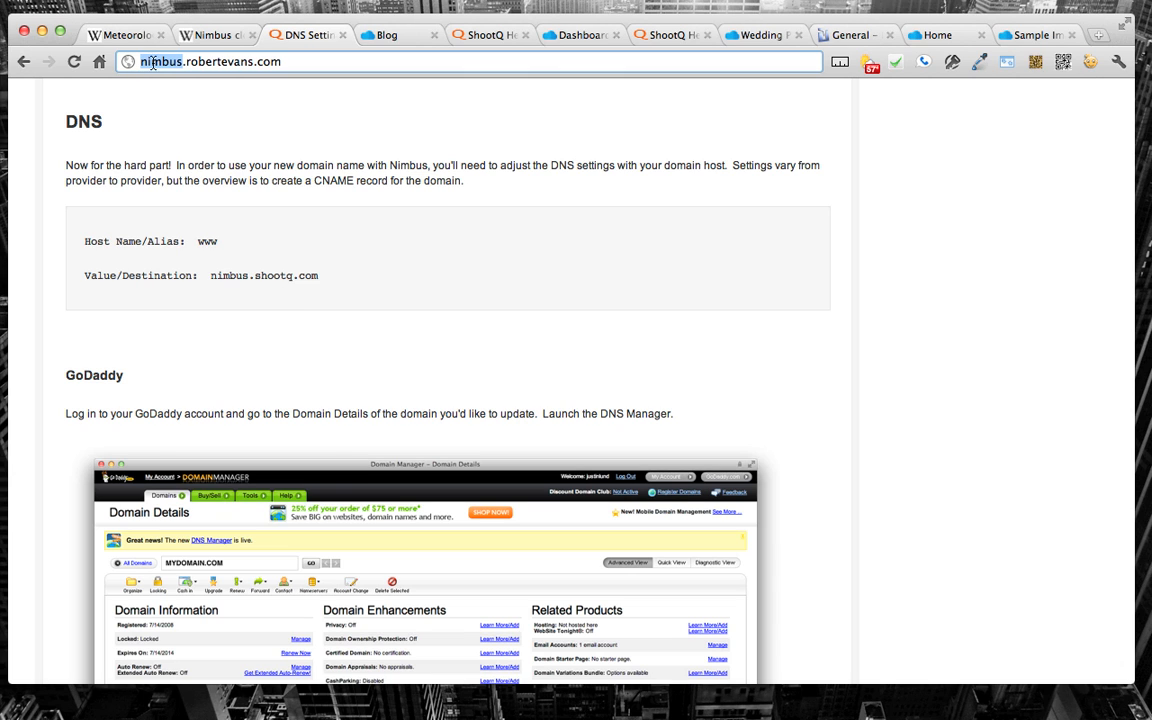
{"action": "type", "text": "myreallyawesom"}
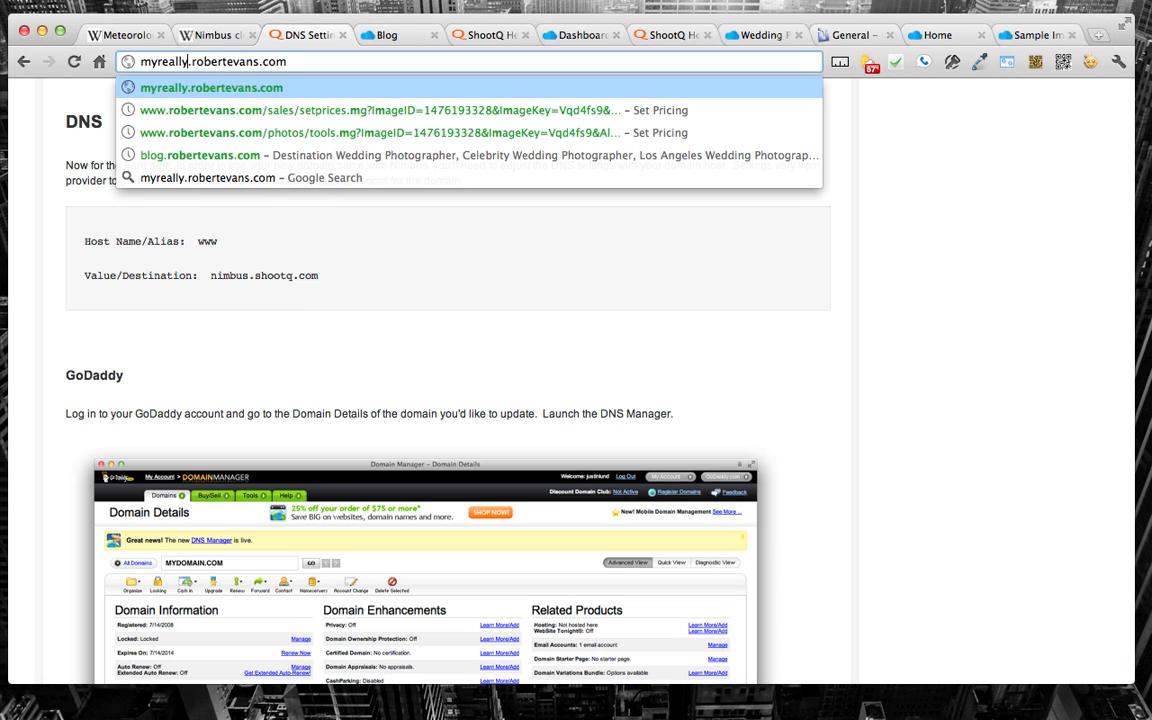
{"action": "type", "text": "ewebsite"}
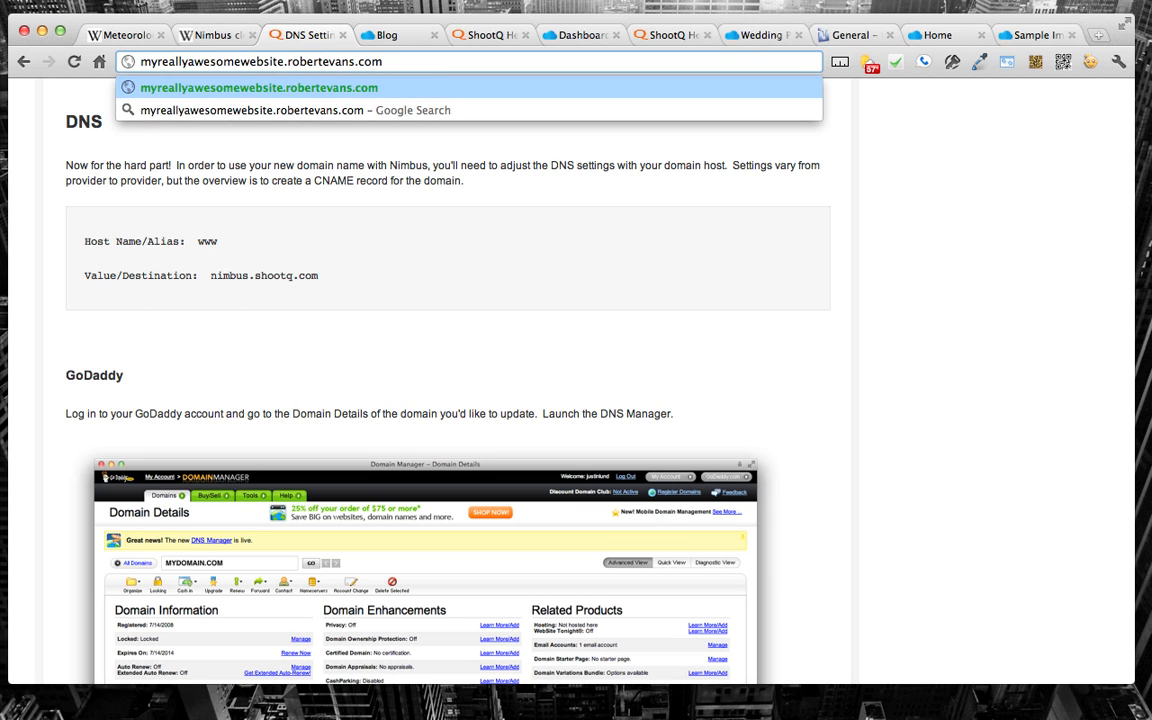
{"action": "key", "text": "super+Tab"}
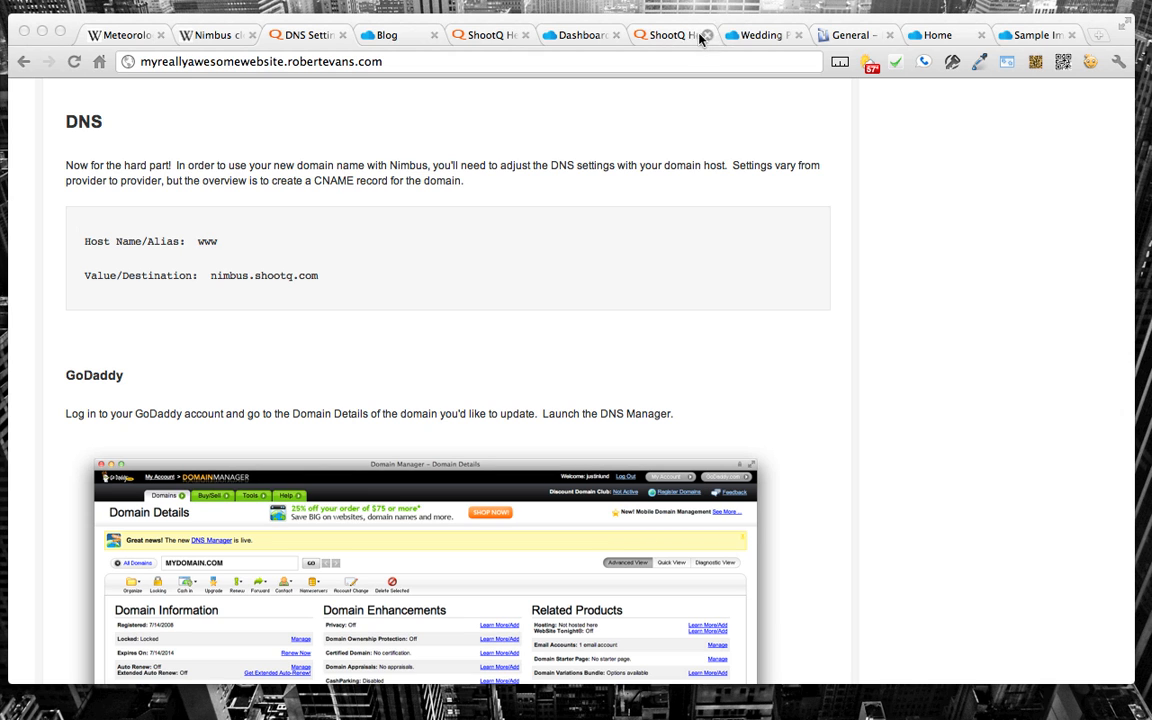
Step: Switch to the open Wolf Snap Designs sample site and look through its Blog, Home, About Us and Galleries pages
{"action": "left_click", "coordinate": [586, 40]}
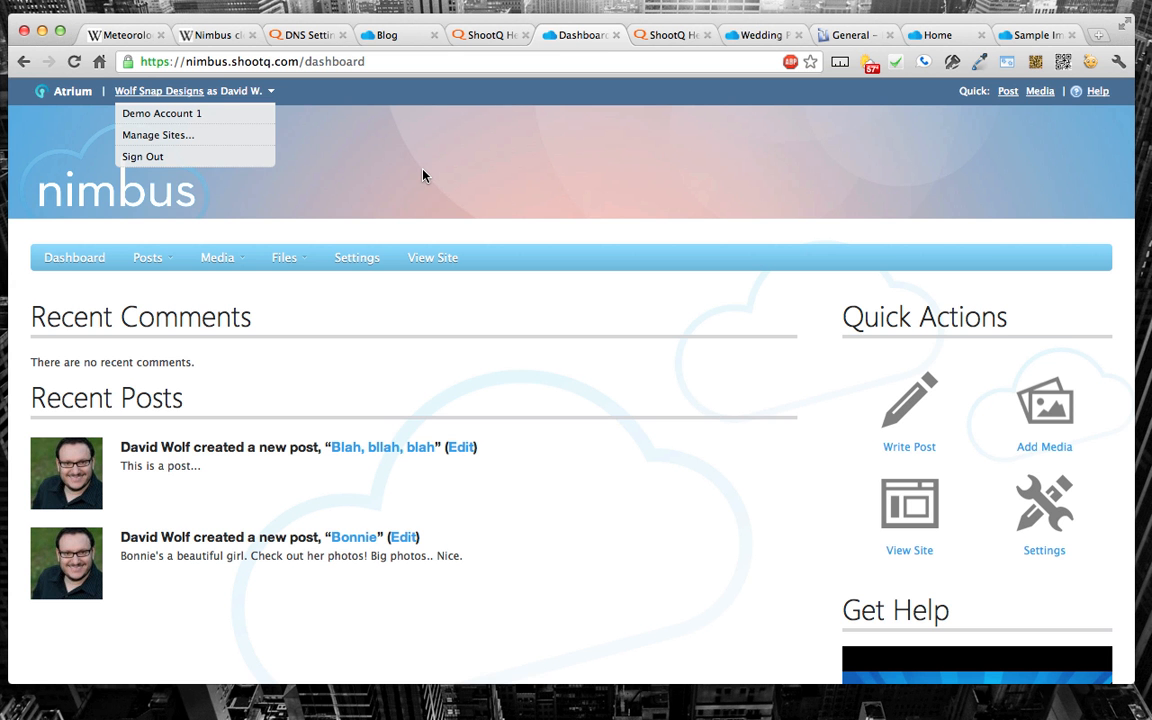
{"action": "left_click", "coordinate": [473, 40]}
{"action": "left_click", "coordinate": [383, 37]}
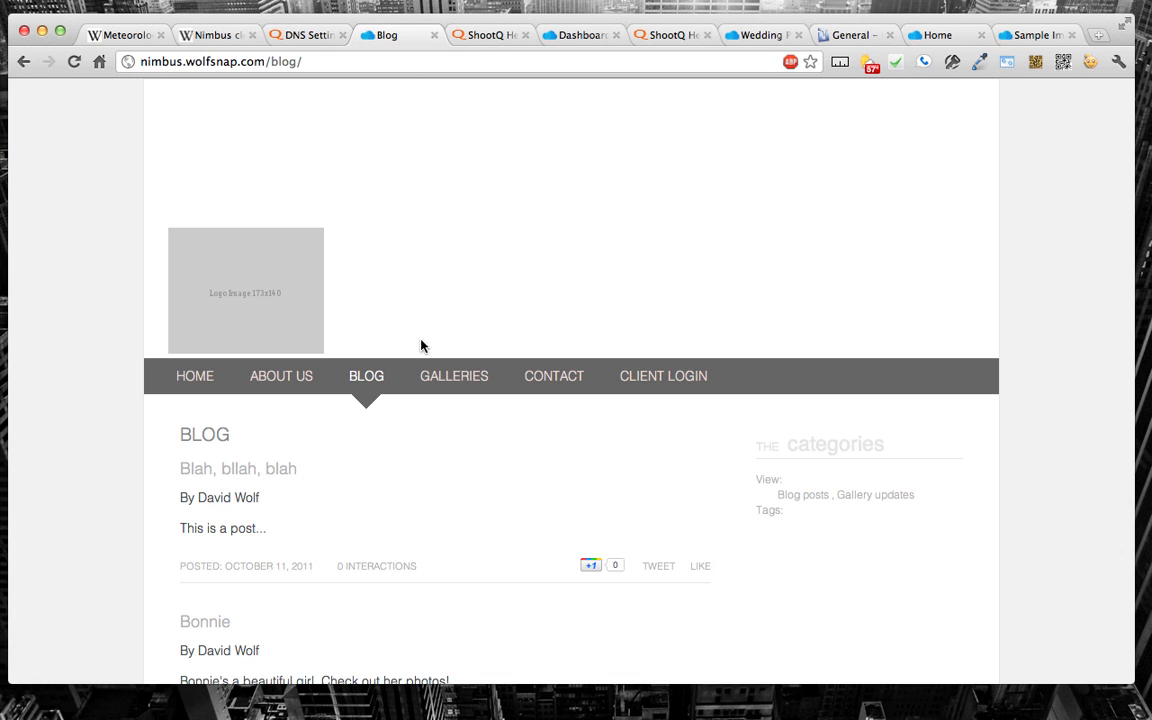
{"action": "scroll", "coordinate": [404, 418], "scroll_direction": "down", "scroll_amount": 4}
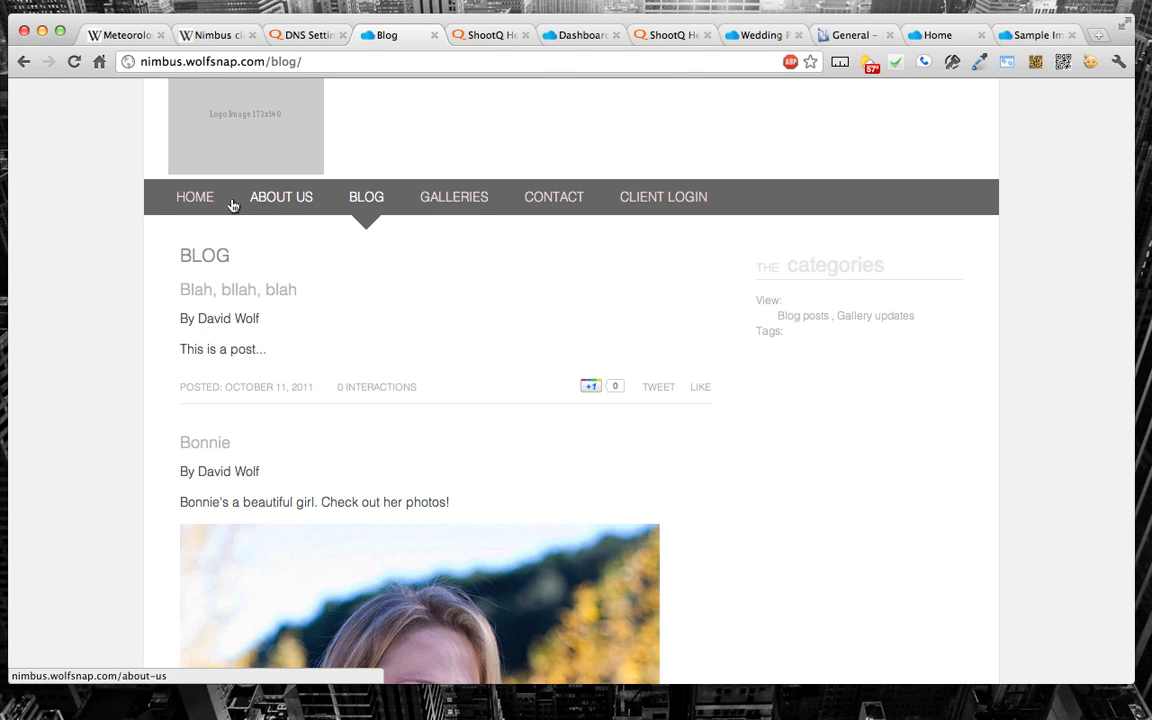
{"action": "left_click", "coordinate": [200, 199]}
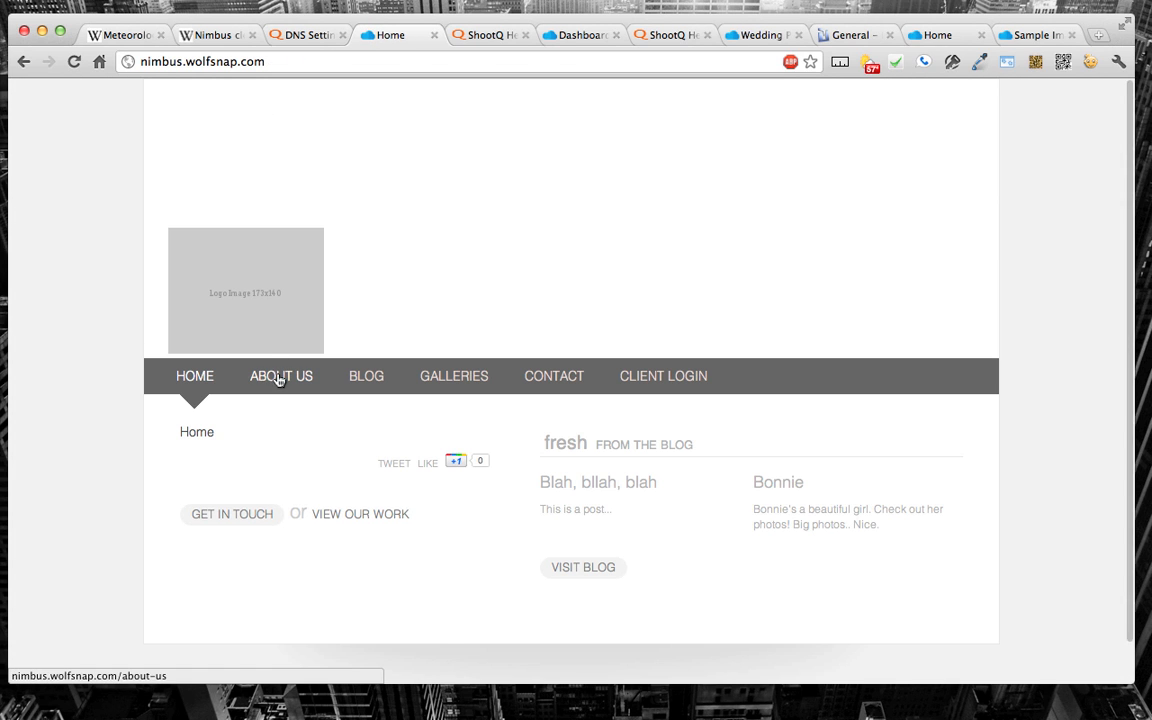
{"action": "left_click", "coordinate": [280, 377]}
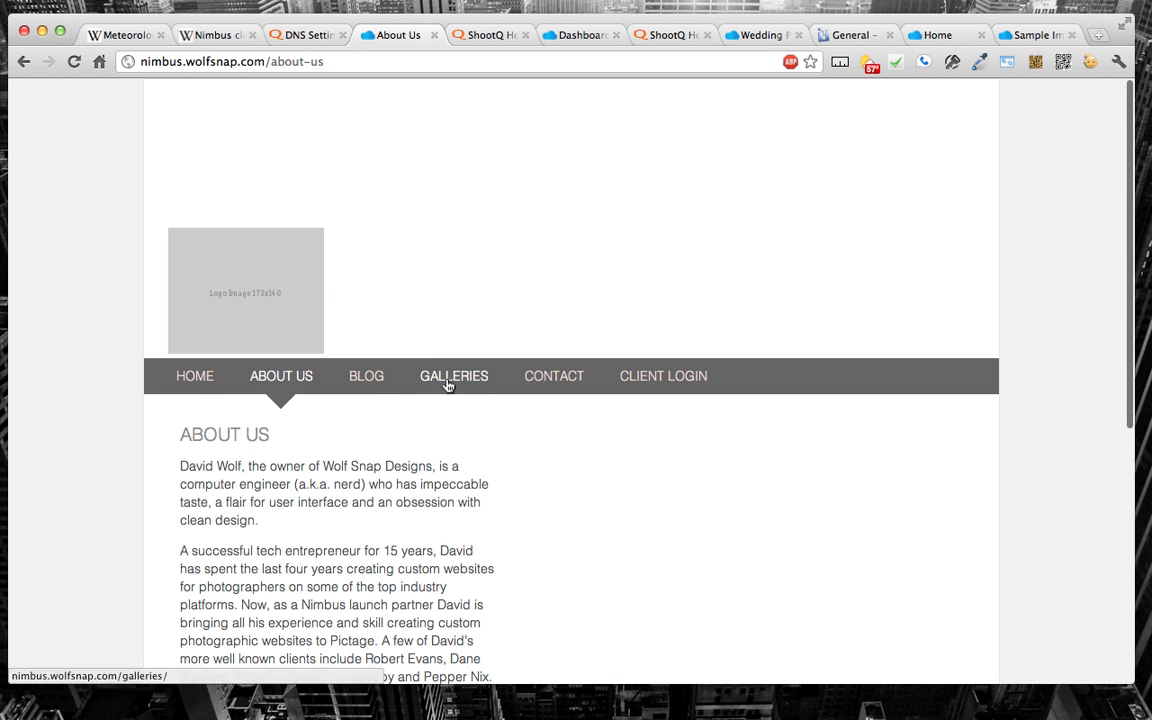
{"action": "left_click", "coordinate": [447, 384]}
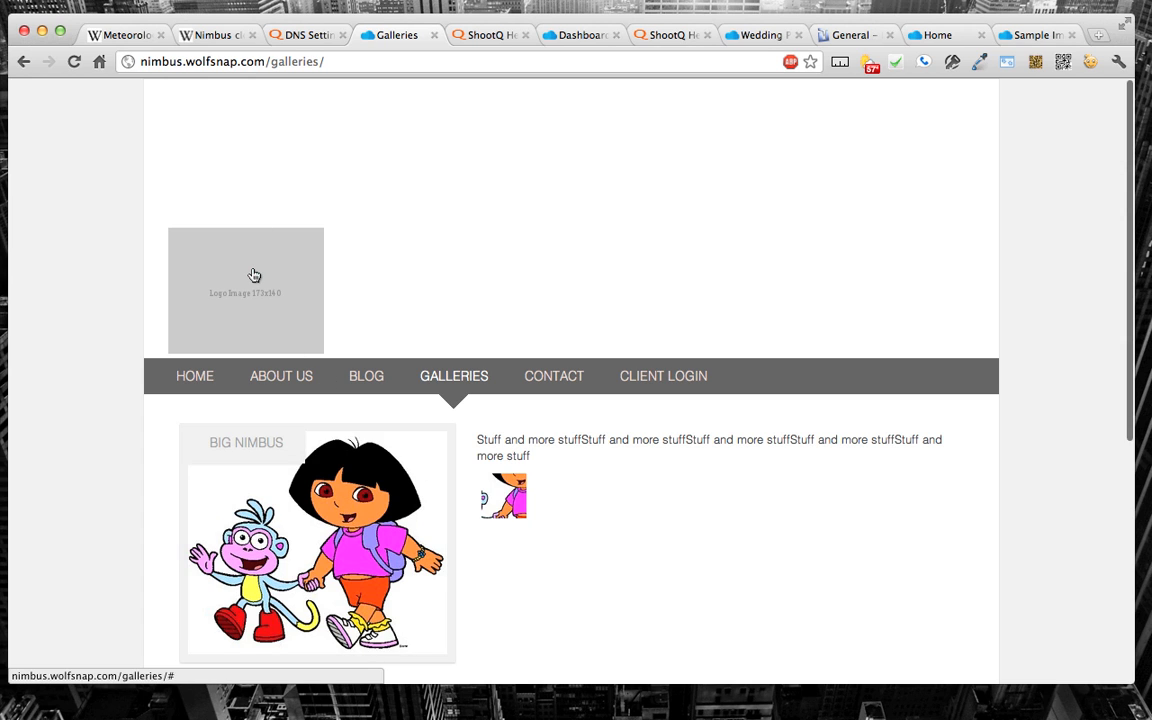
{"action": "scroll", "coordinate": [313, 477], "scroll_direction": "down", "scroll_amount": 2}
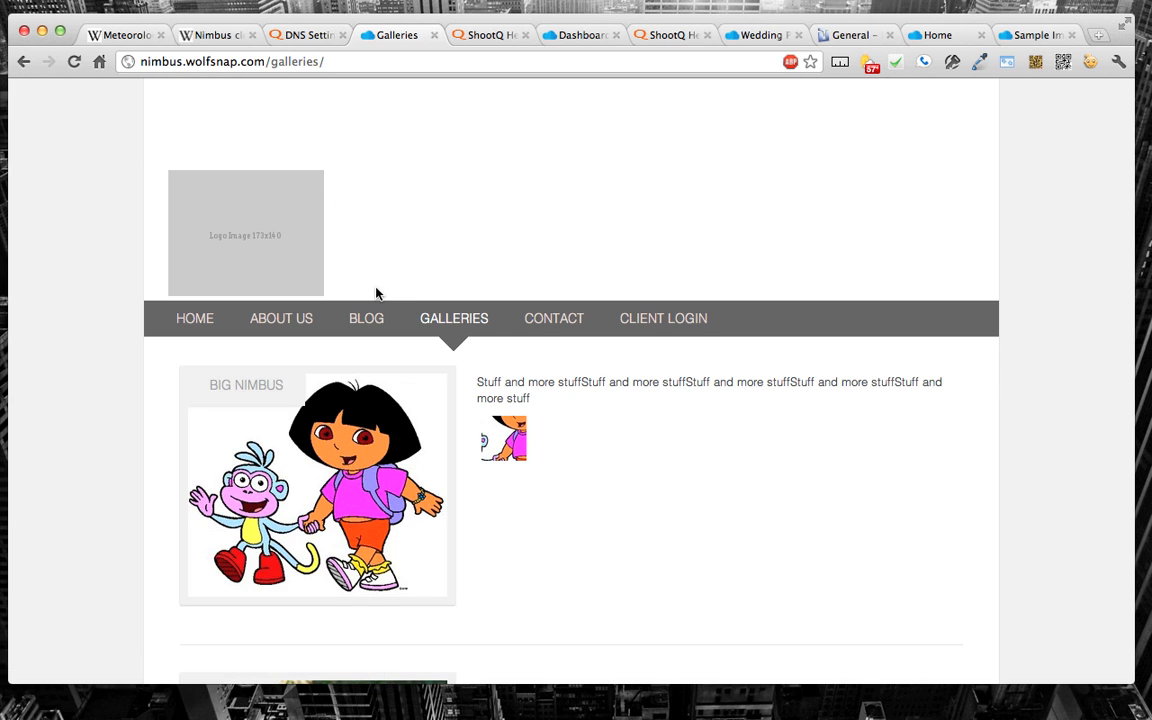
Step: Return from the DNS help article to Domains and DNS, and switch from Nimbus to the Atrium start page
{"action": "left_click", "coordinate": [318, 35]}
{"action": "key", "text": "super+["}
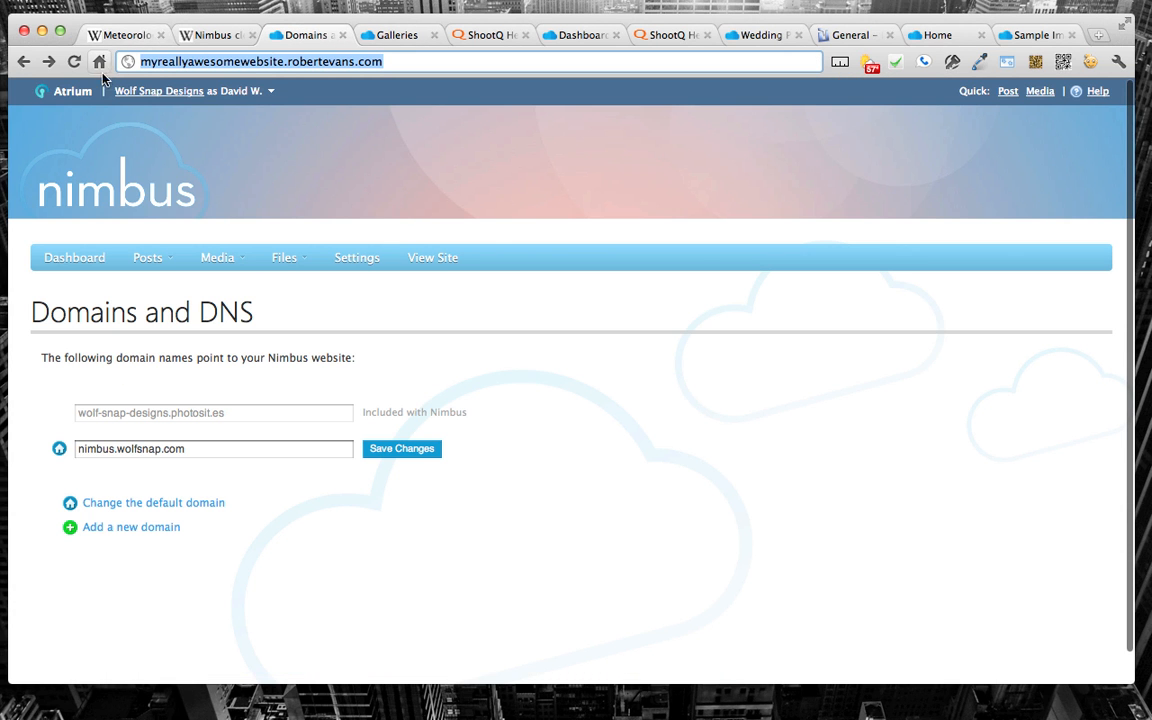
{"action": "left_click", "coordinate": [67, 86]}
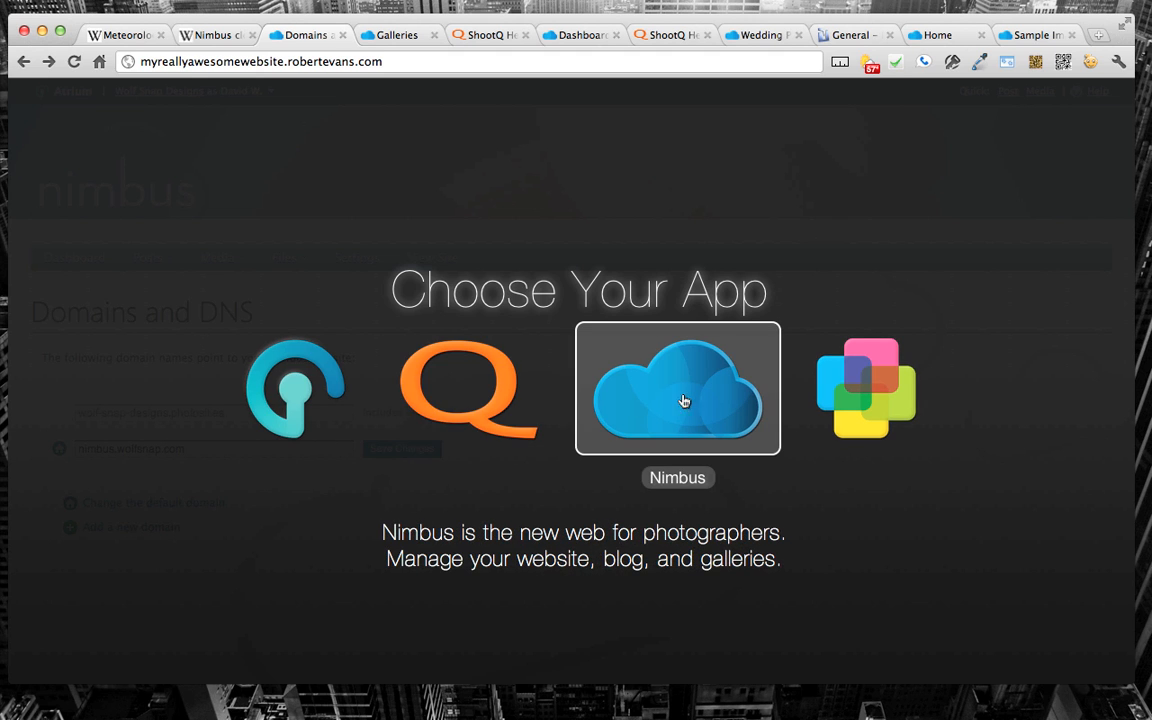
{"action": "left_click", "coordinate": [268, 388]}
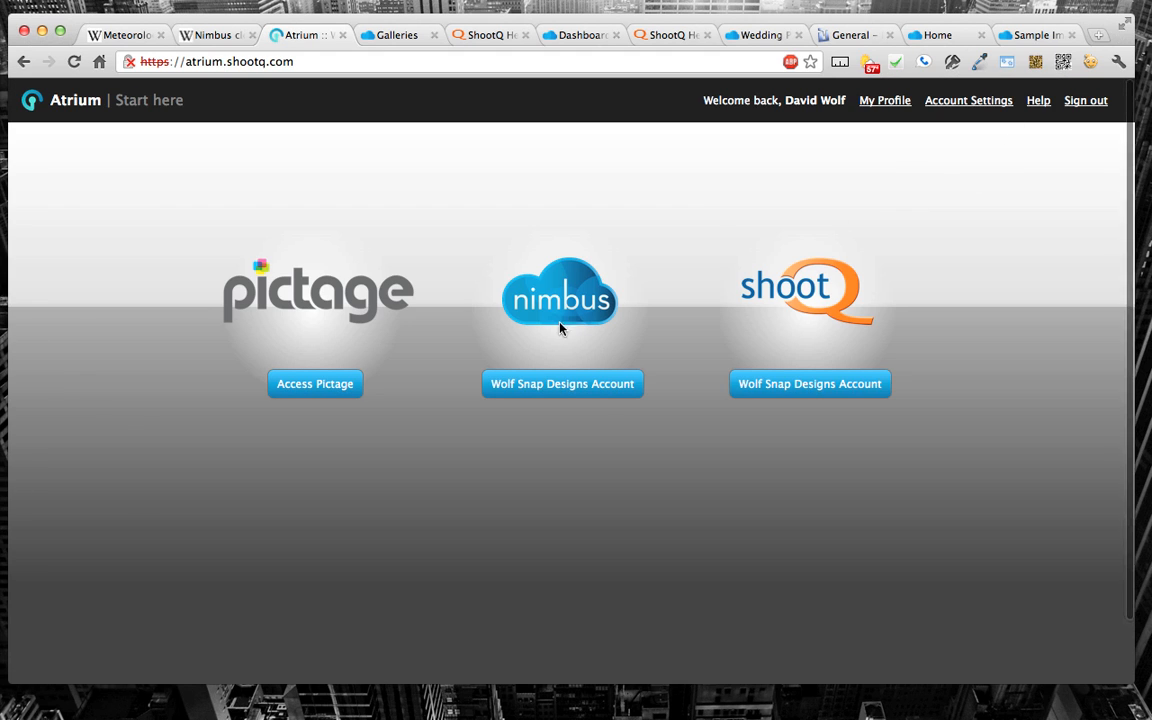
Step: Open Colors & Themes for the Wolf Snap Designs brand and look through its color, logo and header background options
{"action": "mouse_move", "coordinate": [955, 104]}
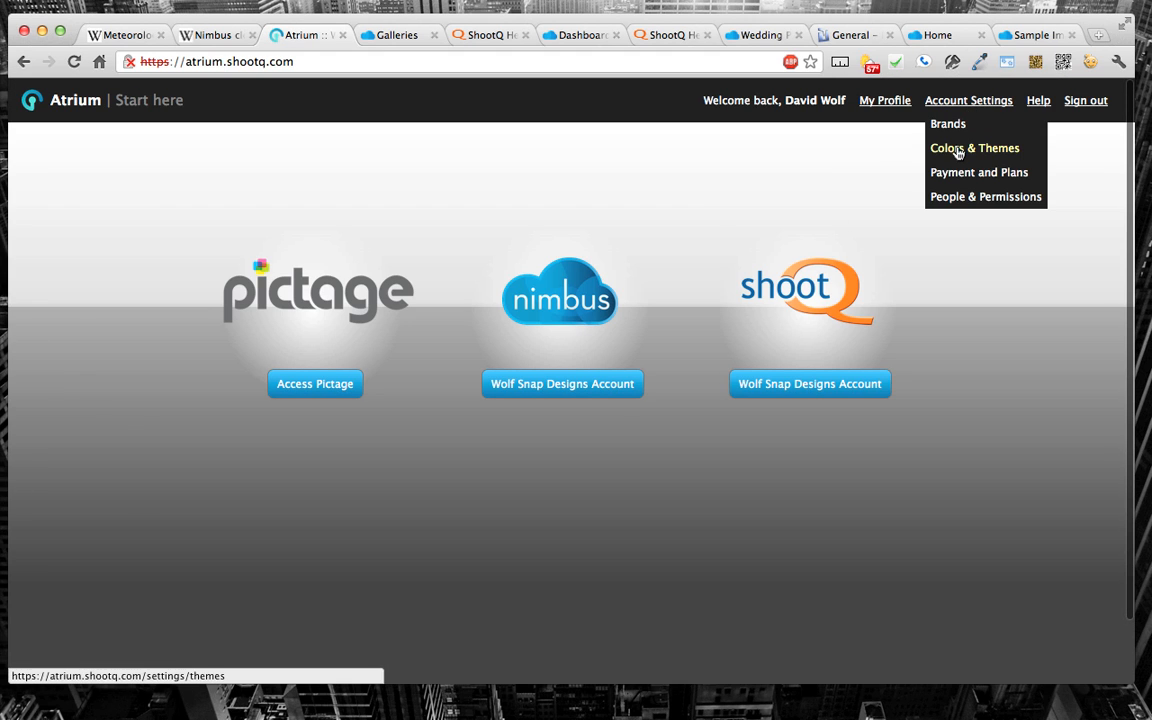
{"action": "left_click", "coordinate": [985, 149]}
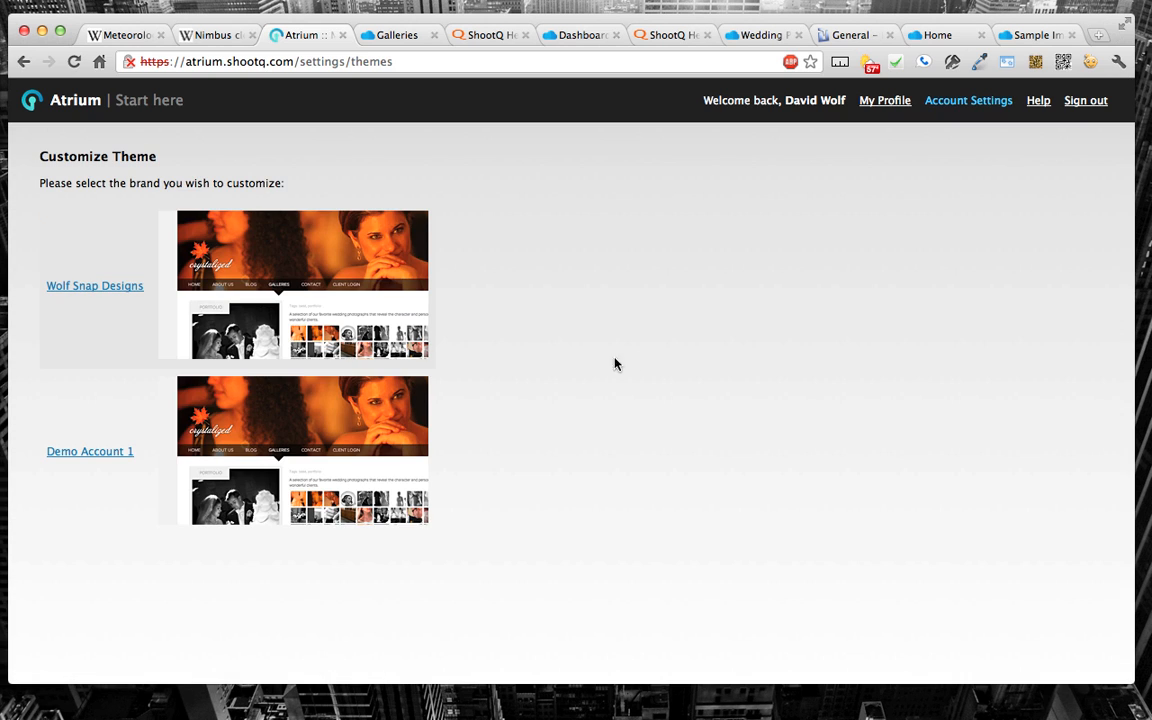
{"action": "left_click", "coordinate": [236, 240]}
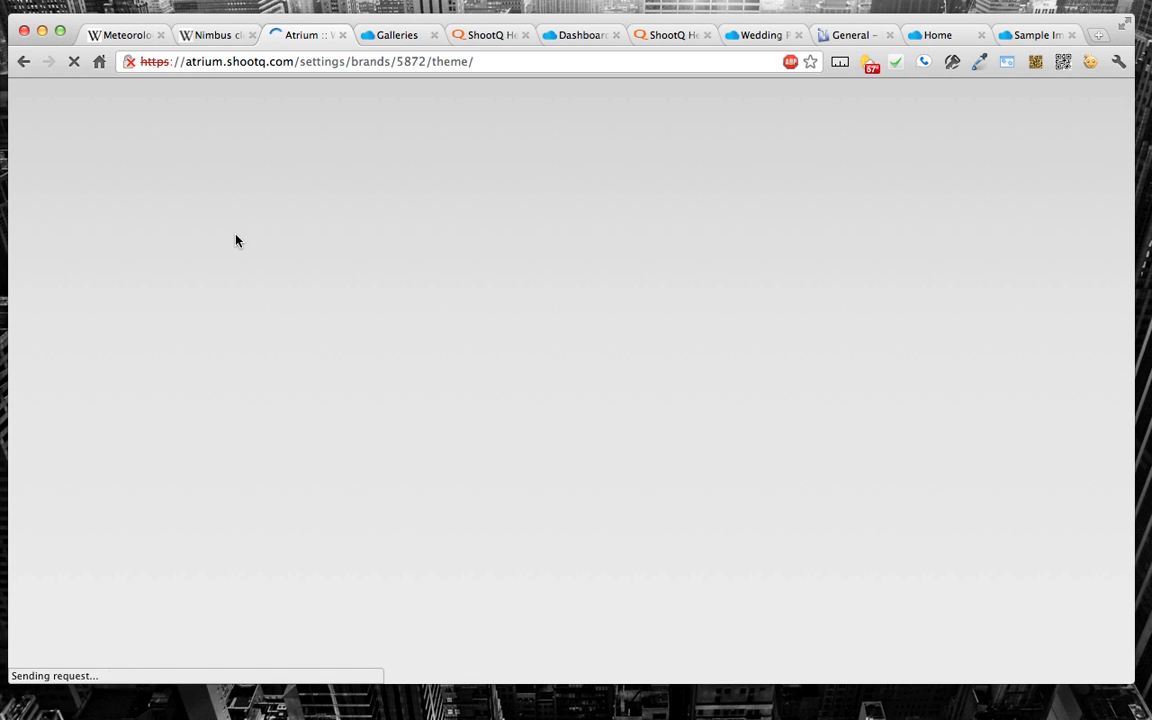
{"action": "scroll", "coordinate": [305, 340], "scroll_direction": "down", "scroll_amount": 5}
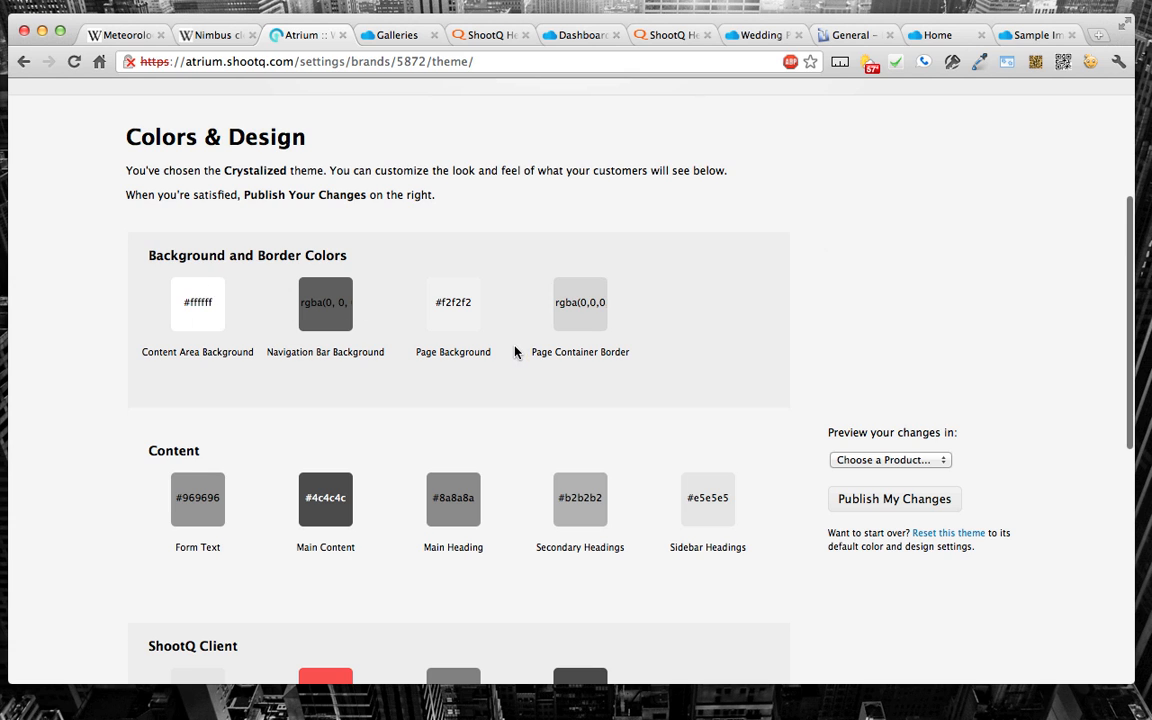
{"action": "scroll", "coordinate": [514, 350], "scroll_direction": "down", "scroll_amount": 10}
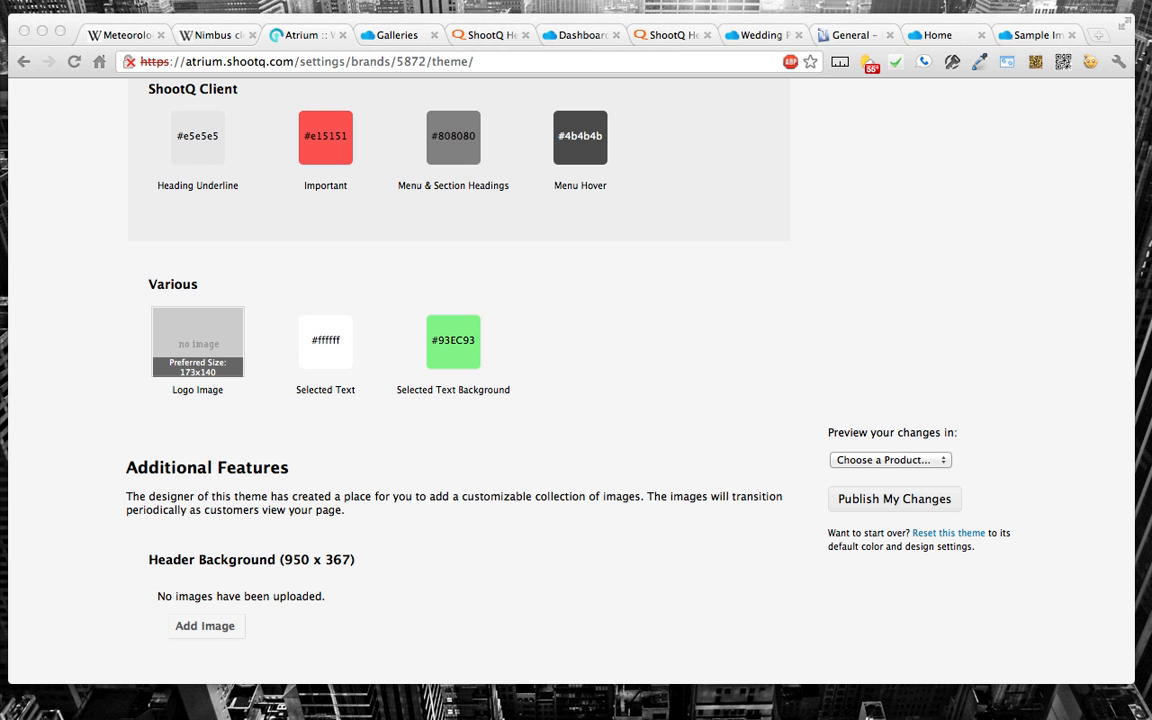
Step: Switch to the open PhotoBS wedding site and look through its gallery, home, About PhotoBS and Blog pages
{"action": "left_click", "coordinate": [562, 38]}
{"action": "left_click", "coordinate": [680, 36]}
{"action": "left_click", "coordinate": [772, 36]}
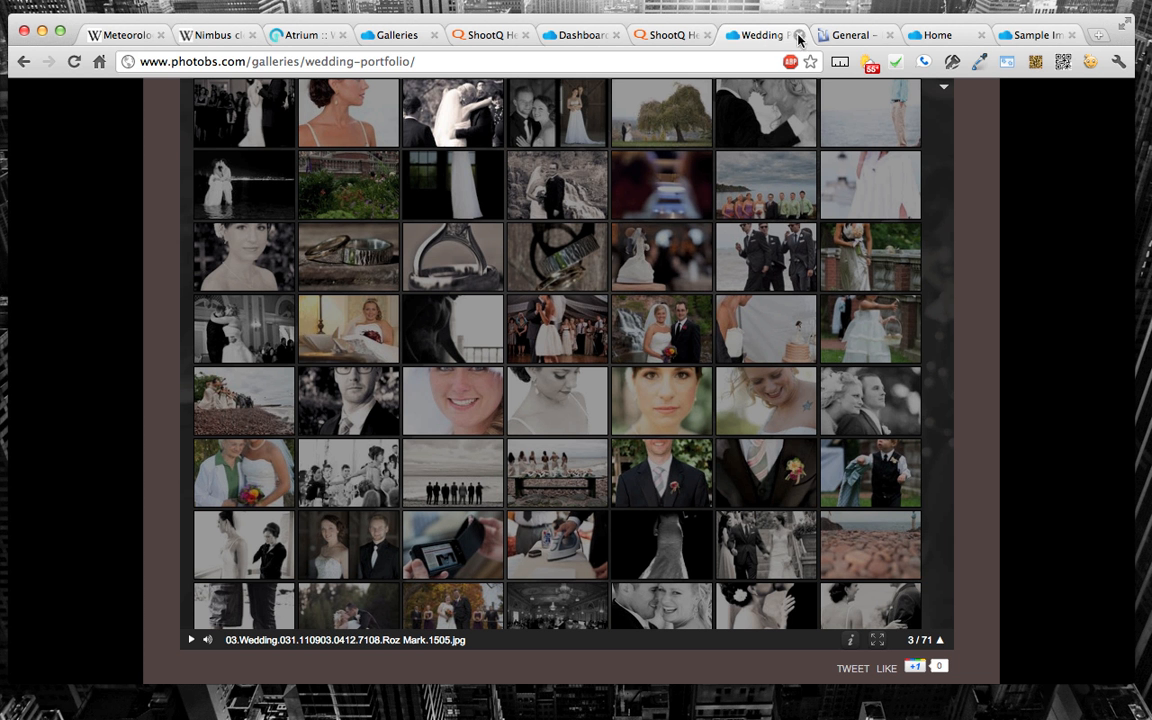
{"action": "scroll", "coordinate": [660, 178], "scroll_direction": "up", "scroll_amount": 5}
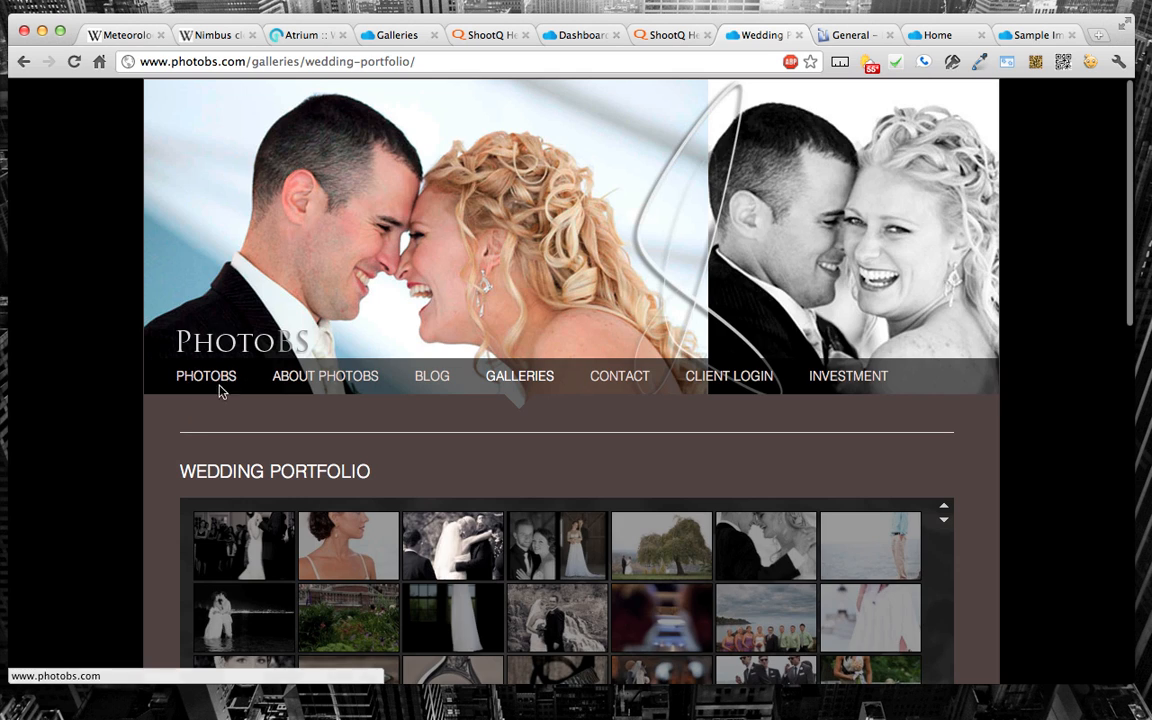
{"action": "left_click", "coordinate": [220, 388]}
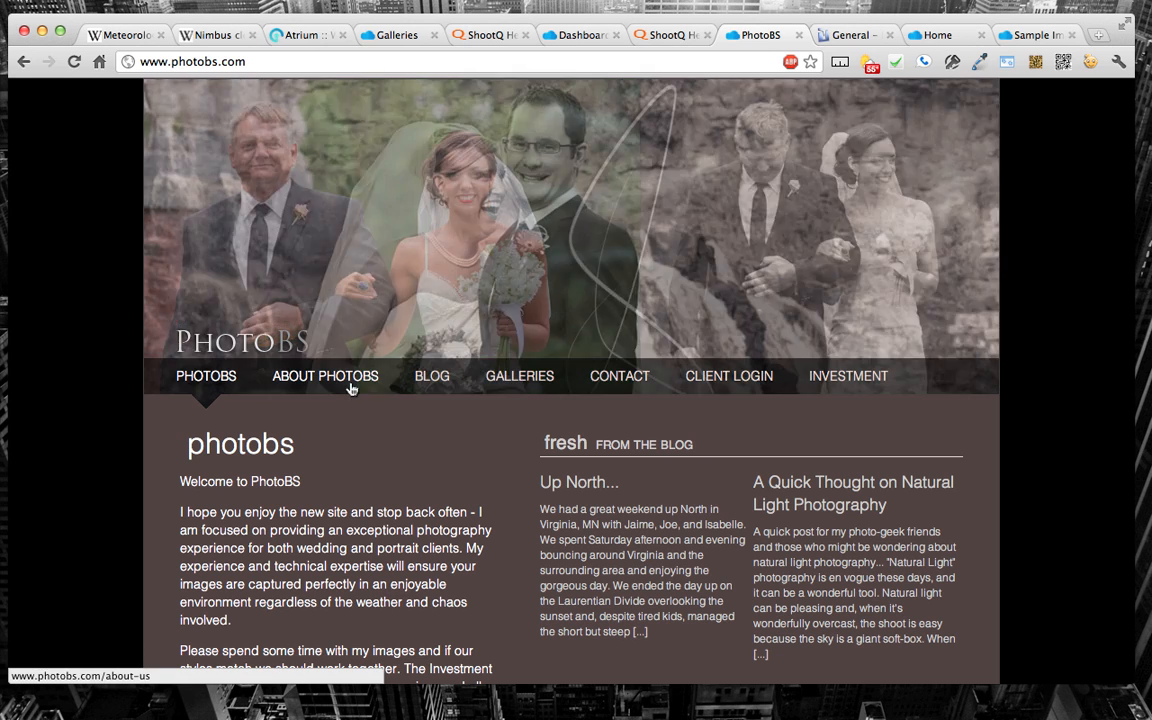
{"action": "left_click", "coordinate": [351, 388]}
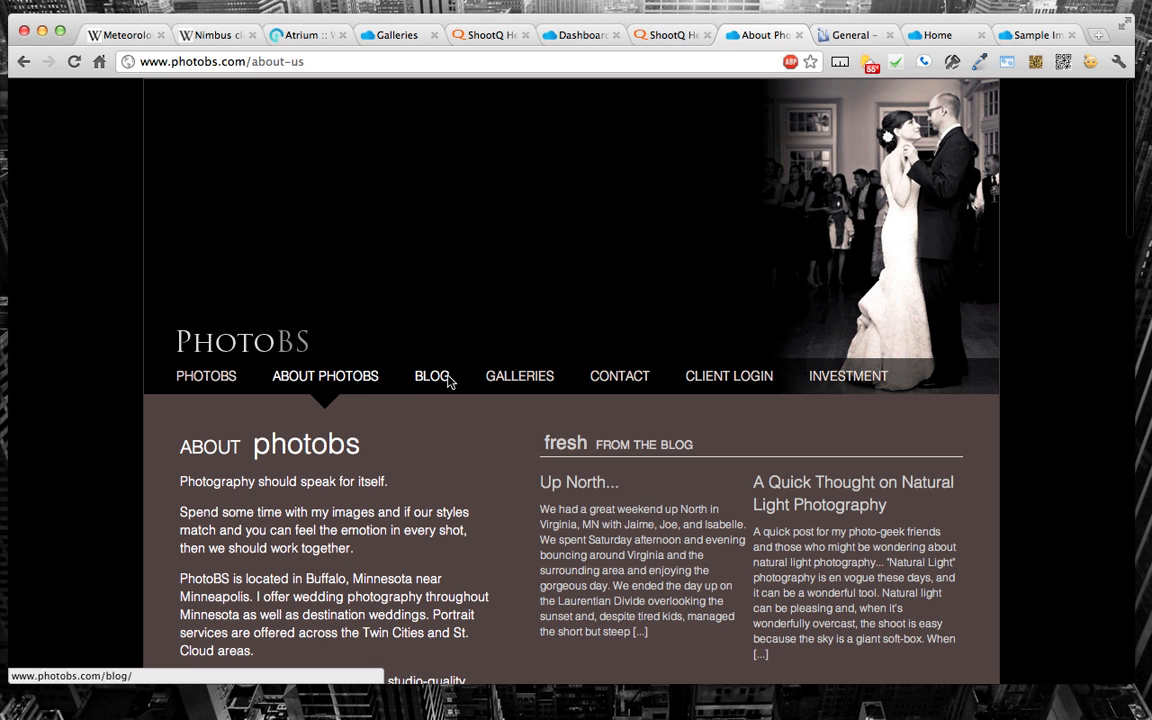
{"action": "scroll", "coordinate": [438, 493], "scroll_direction": "down", "scroll_amount": 3}
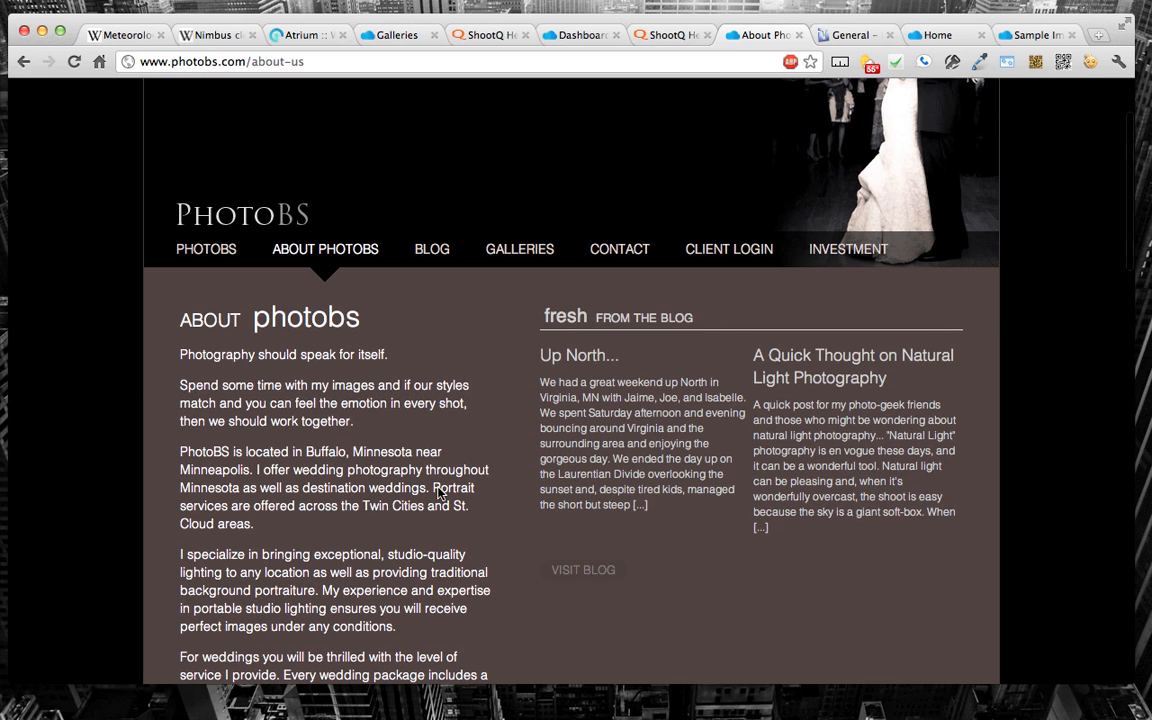
{"action": "left_click", "coordinate": [436, 252]}
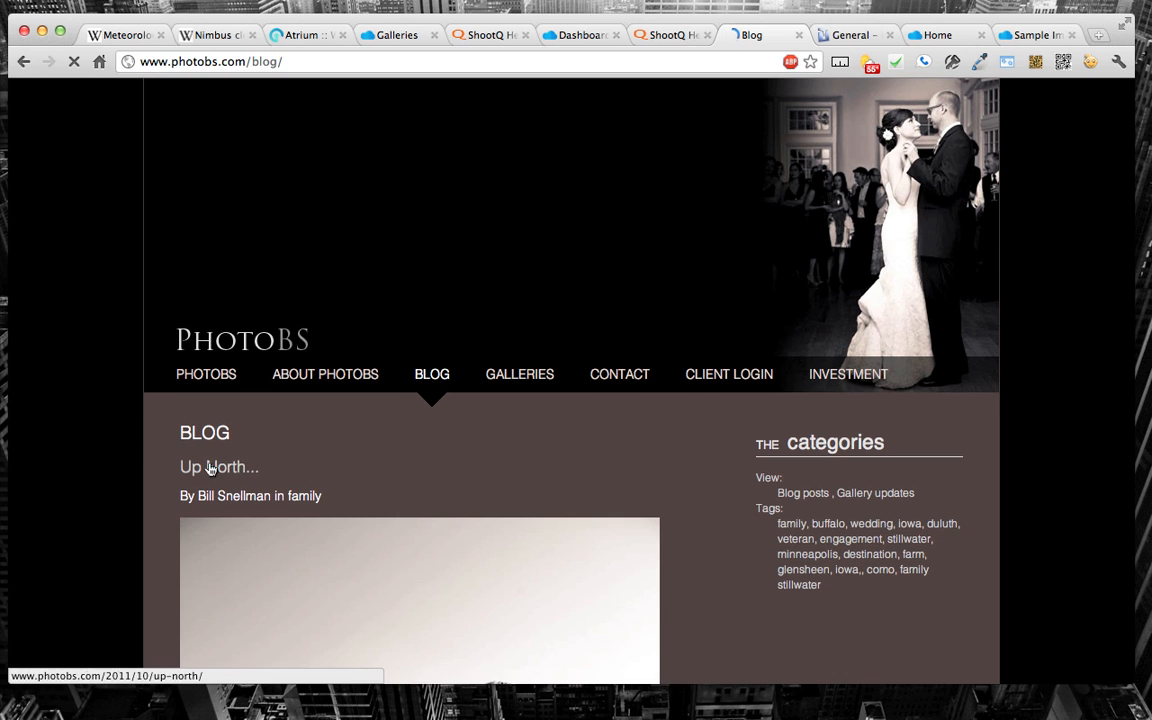
{"action": "scroll", "coordinate": [485, 445], "scroll_direction": "down", "scroll_amount": 5}
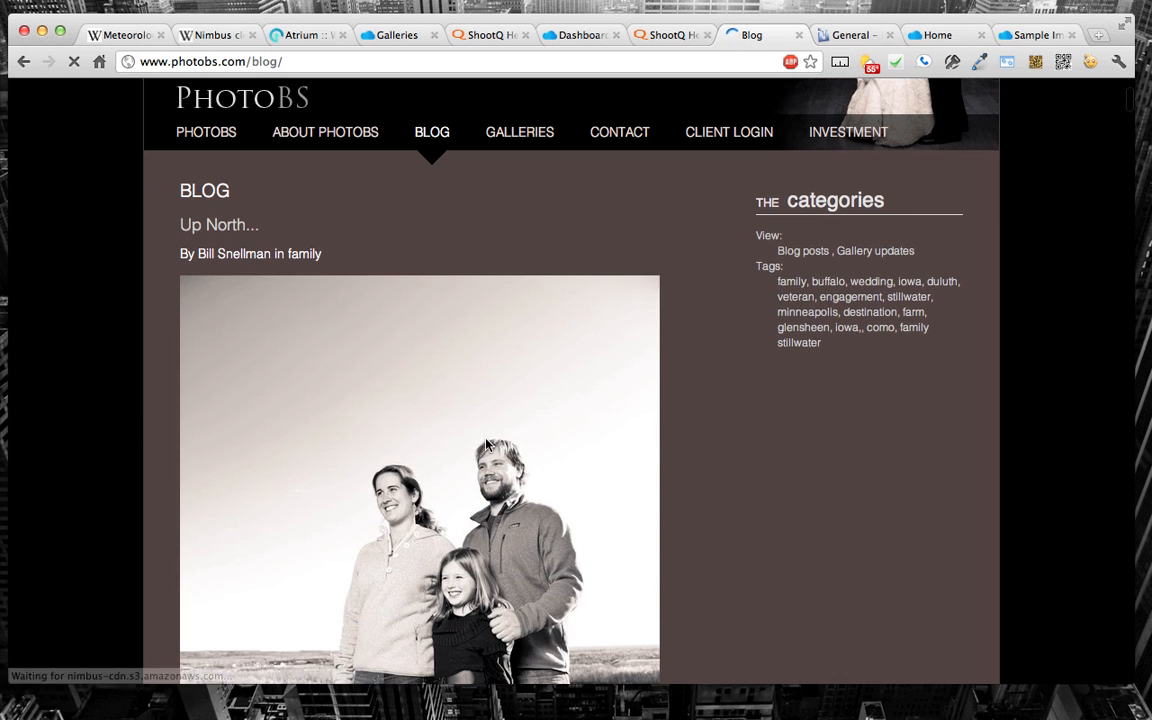
{"action": "scroll", "coordinate": [486, 445], "scroll_direction": "up", "scroll_amount": 5}
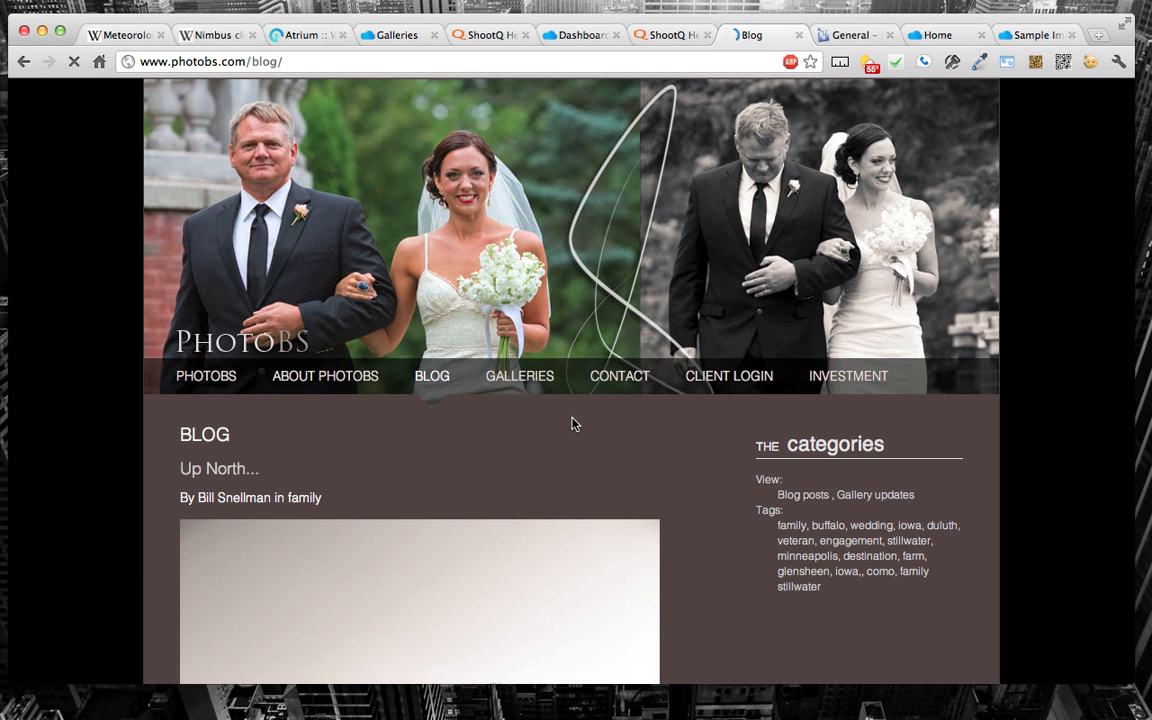
Step: Look through the PhotoBS site's Galleries page and open its Contact page
{"action": "left_click", "coordinate": [533, 377]}
{"action": "scroll", "coordinate": [533, 378], "scroll_direction": "down", "scroll_amount": 5}
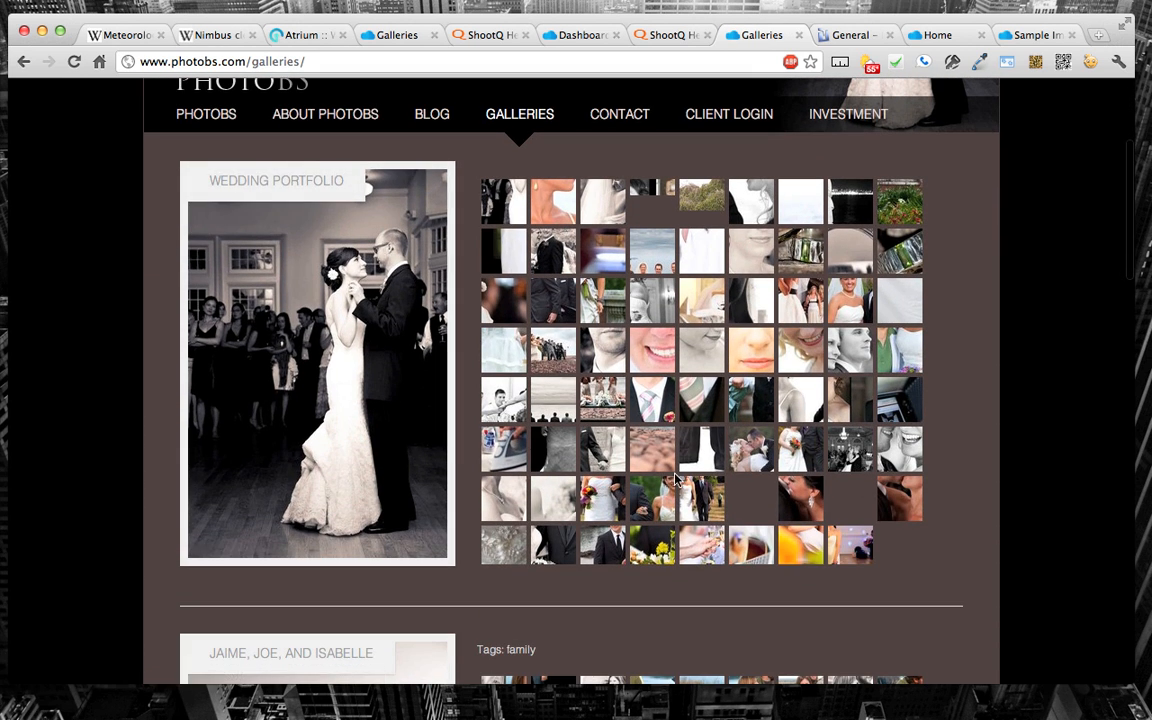
{"action": "scroll", "coordinate": [674, 476], "scroll_direction": "down", "scroll_amount": 5}
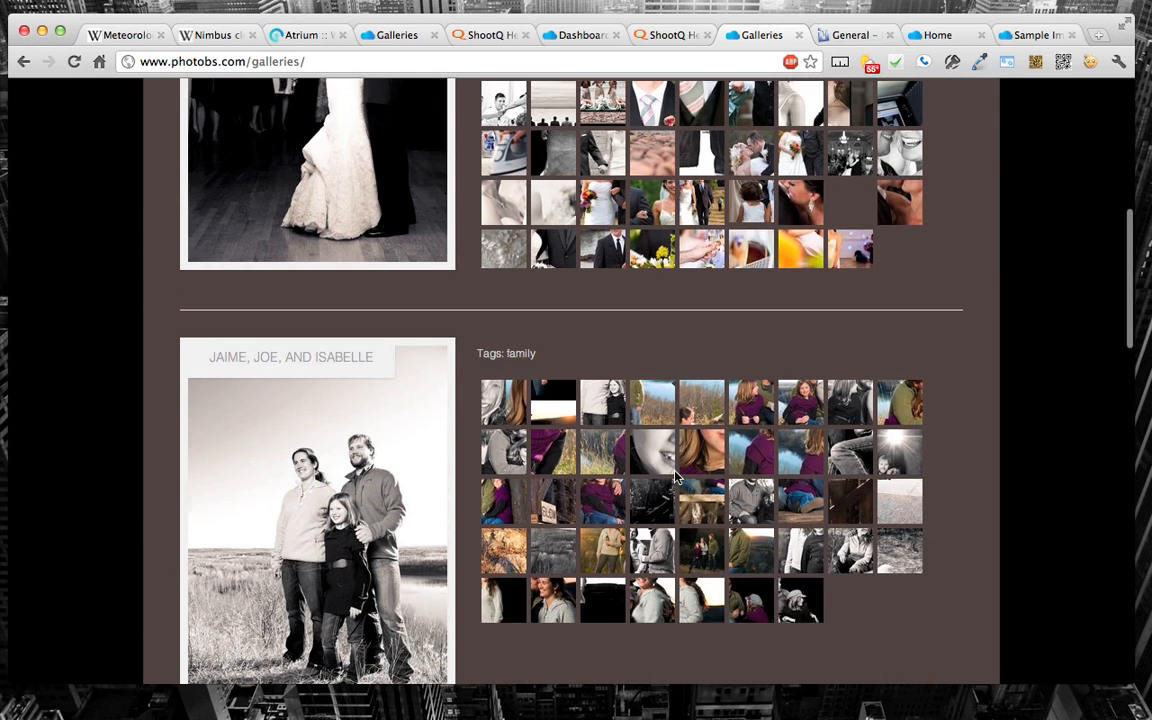
{"action": "scroll", "coordinate": [660, 400], "scroll_direction": "up", "scroll_amount": 10}
{"action": "left_click", "coordinate": [640, 377]}
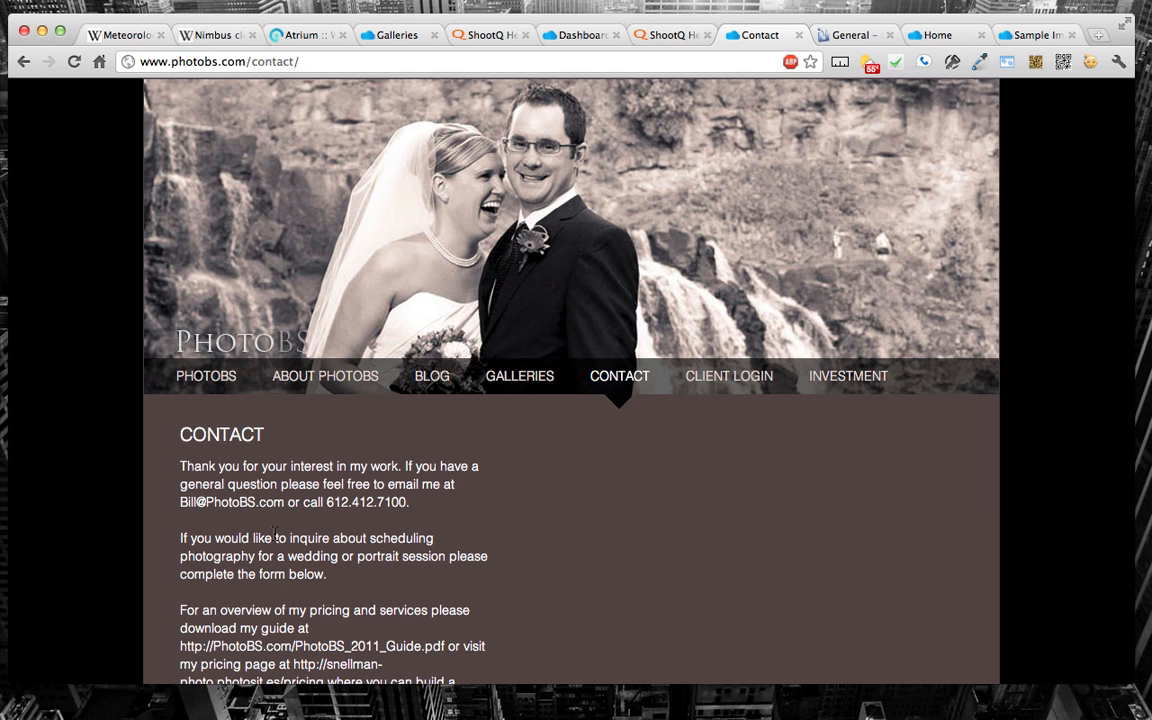
Step: Return to the Wolf Snap Designs theme settings in Atrium and choose the Stratus theme
{"action": "left_click", "coordinate": [307, 35]}
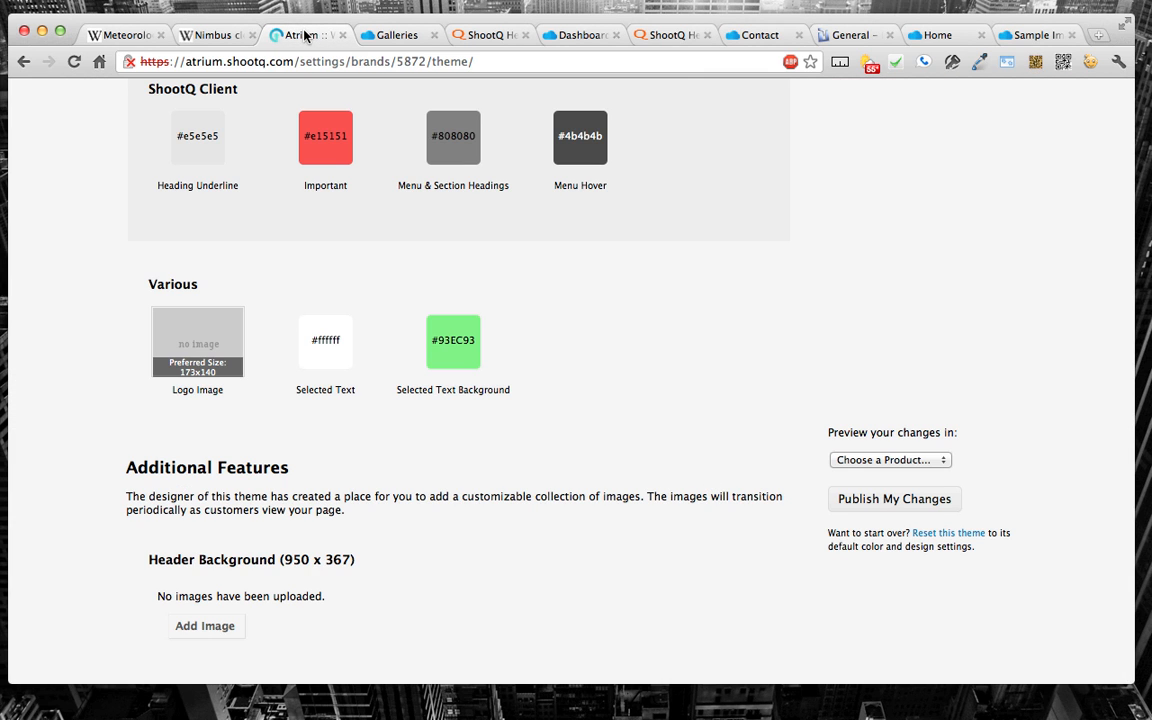
{"action": "scroll", "coordinate": [349, 232], "scroll_direction": "up", "scroll_amount": 10}
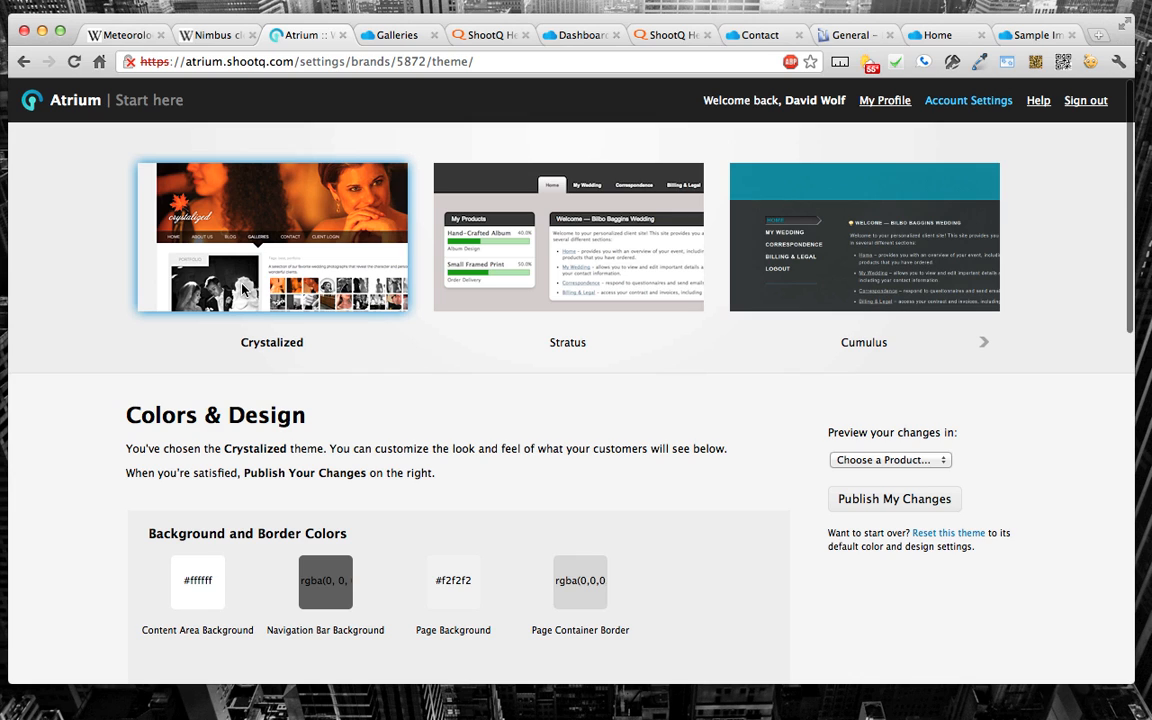
{"action": "left_click", "coordinate": [516, 239]}
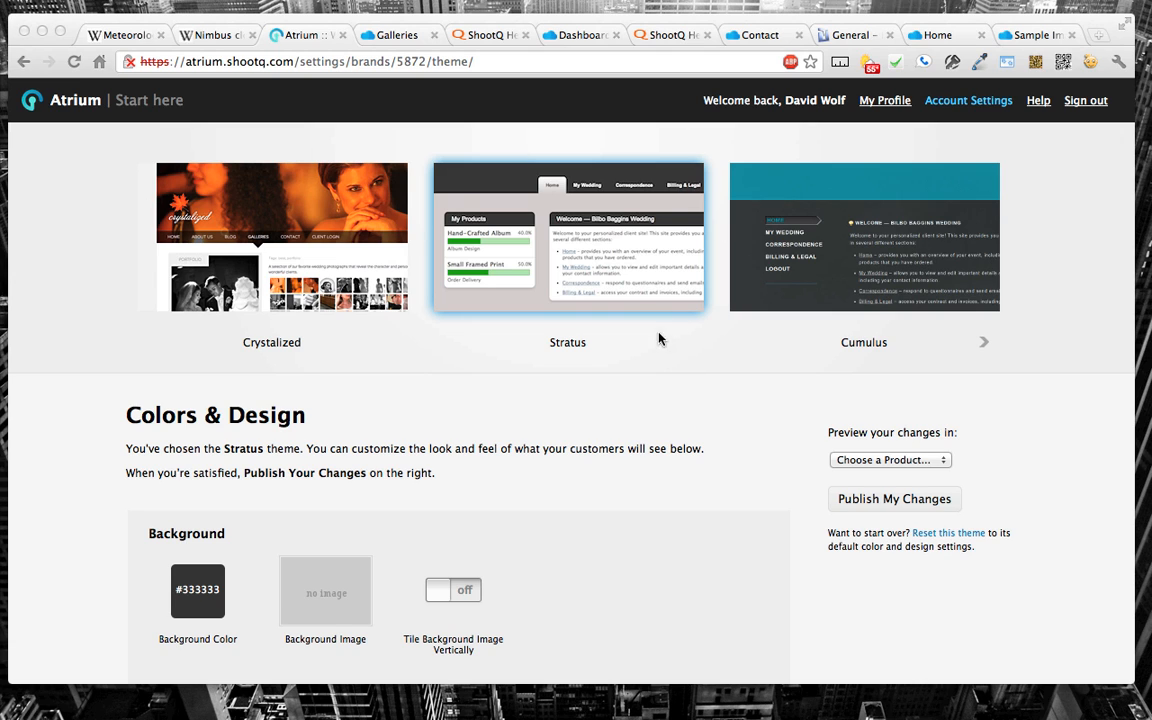
{"action": "left_click", "coordinate": [821, 231]}
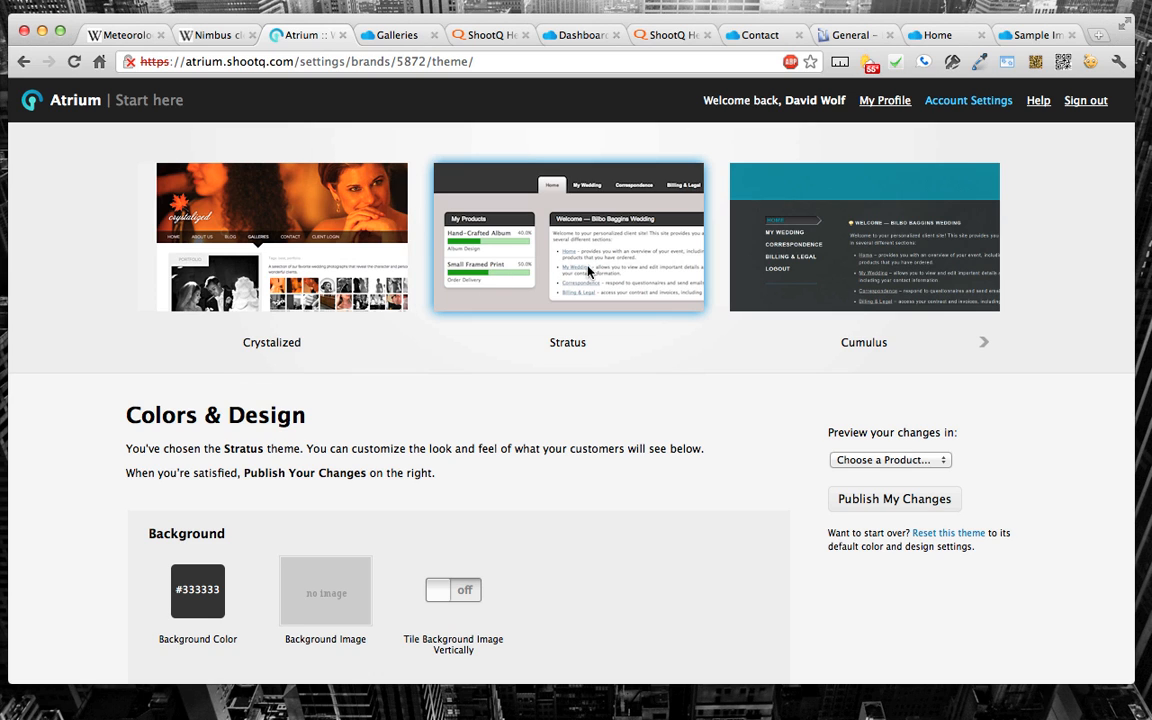
Step: Look through the Stratus theme's background, logo, and font and color options in the theme settings
{"action": "scroll", "coordinate": [754, 441], "scroll_direction": "down", "scroll_amount": 3}
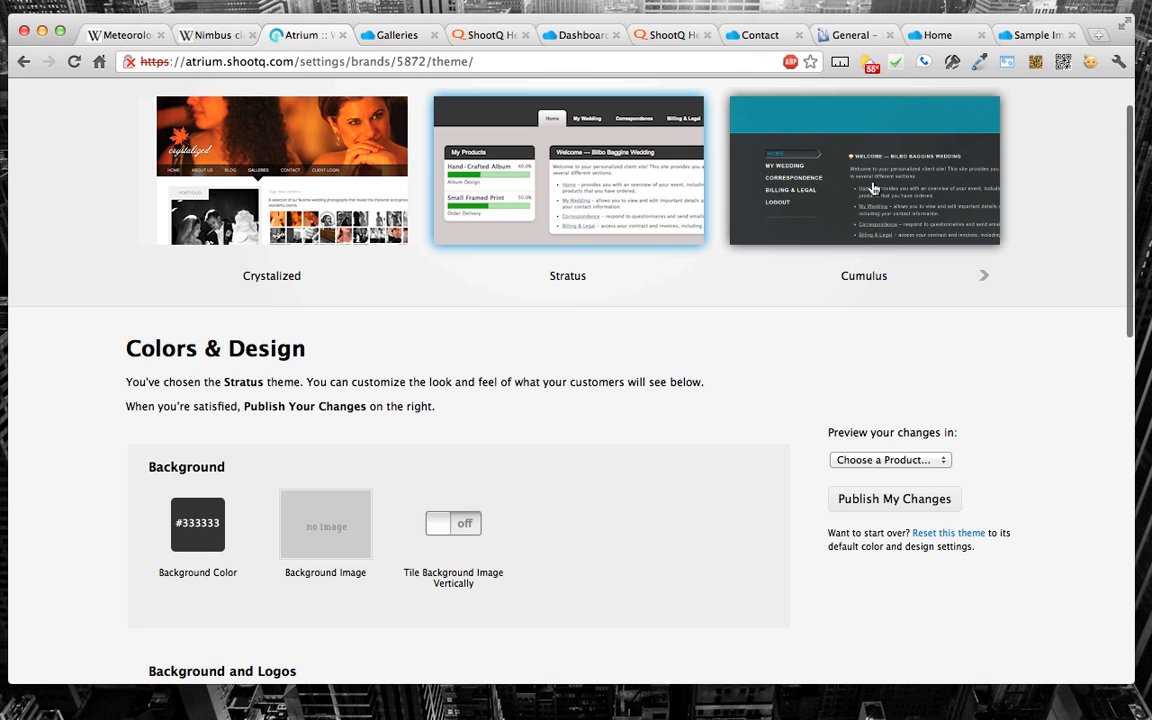
{"action": "scroll", "coordinate": [528, 297], "scroll_direction": "down", "scroll_amount": 5}
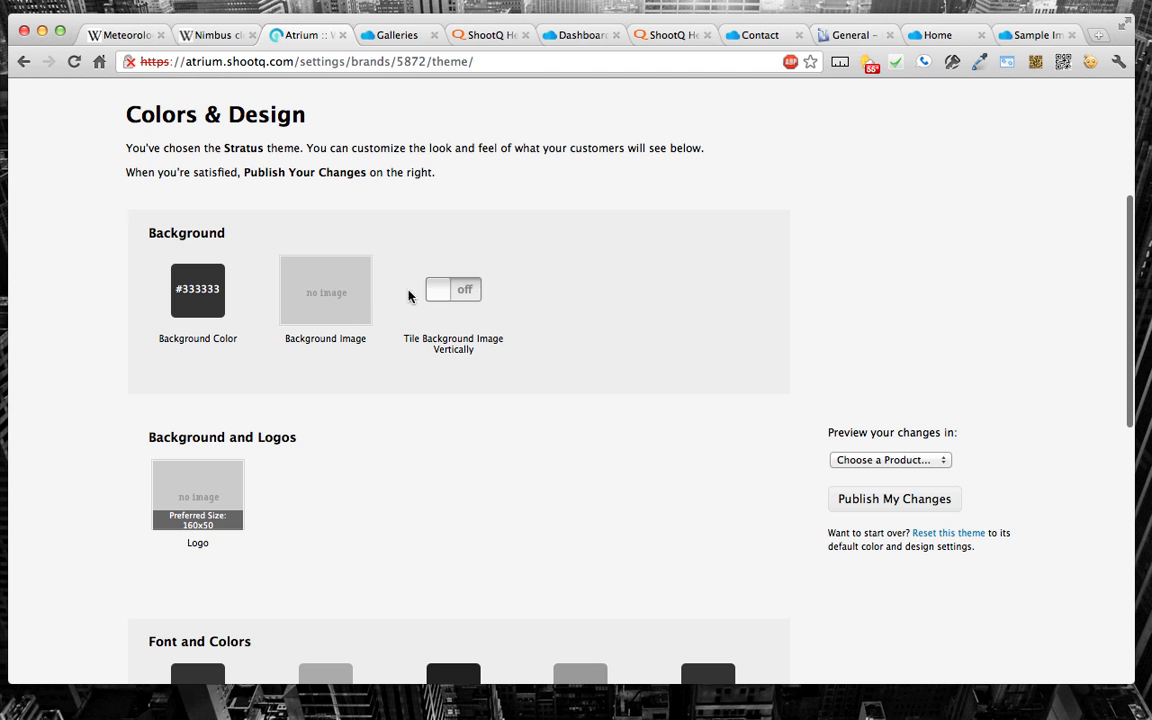
{"action": "scroll", "coordinate": [380, 210], "scroll_direction": "up", "scroll_amount": 6}
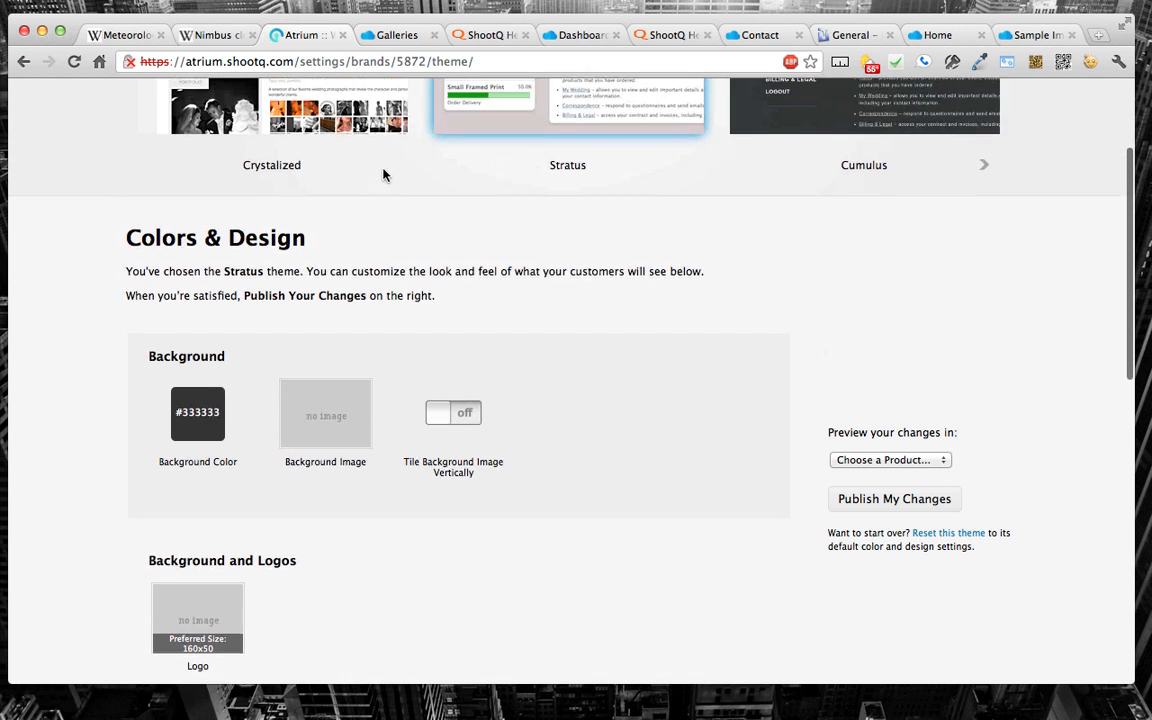
{"action": "scroll", "coordinate": [615, 262], "scroll_direction": "down", "scroll_amount": 6}
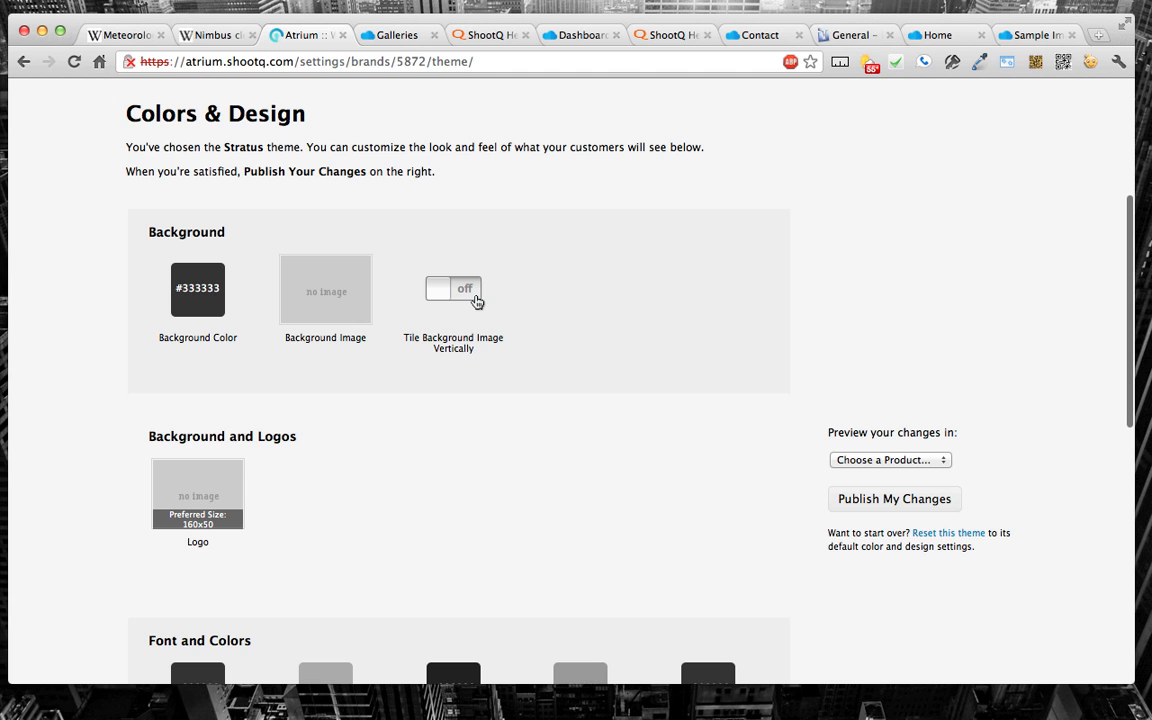
{"action": "scroll", "coordinate": [440, 340], "scroll_direction": "down", "scroll_amount": 3}
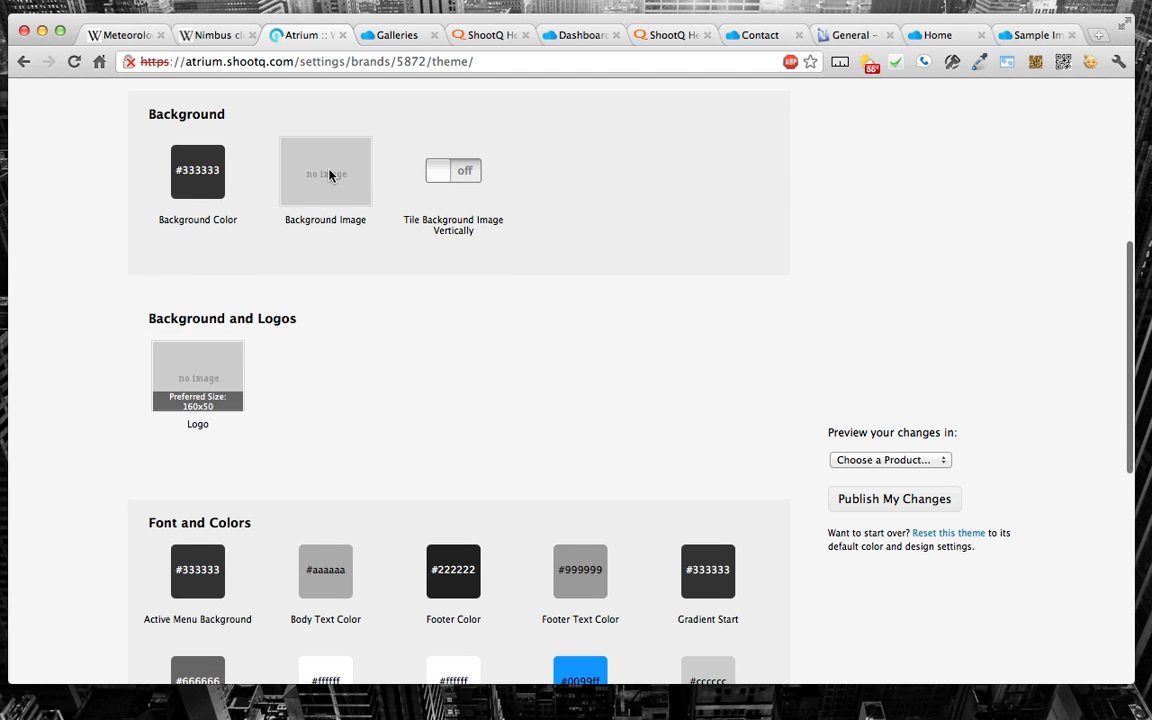
{"action": "scroll", "coordinate": [340, 175], "scroll_direction": "up", "scroll_amount": 8}
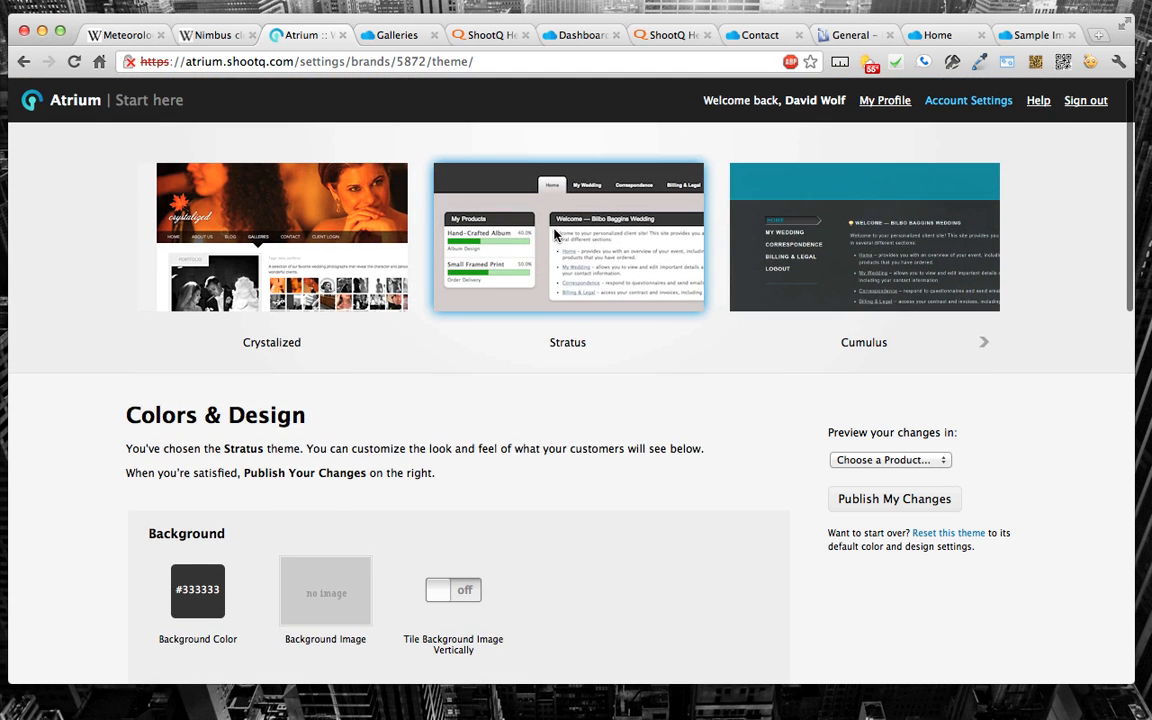
{"action": "scroll", "coordinate": [556, 235], "scroll_direction": "down", "scroll_amount": 5}
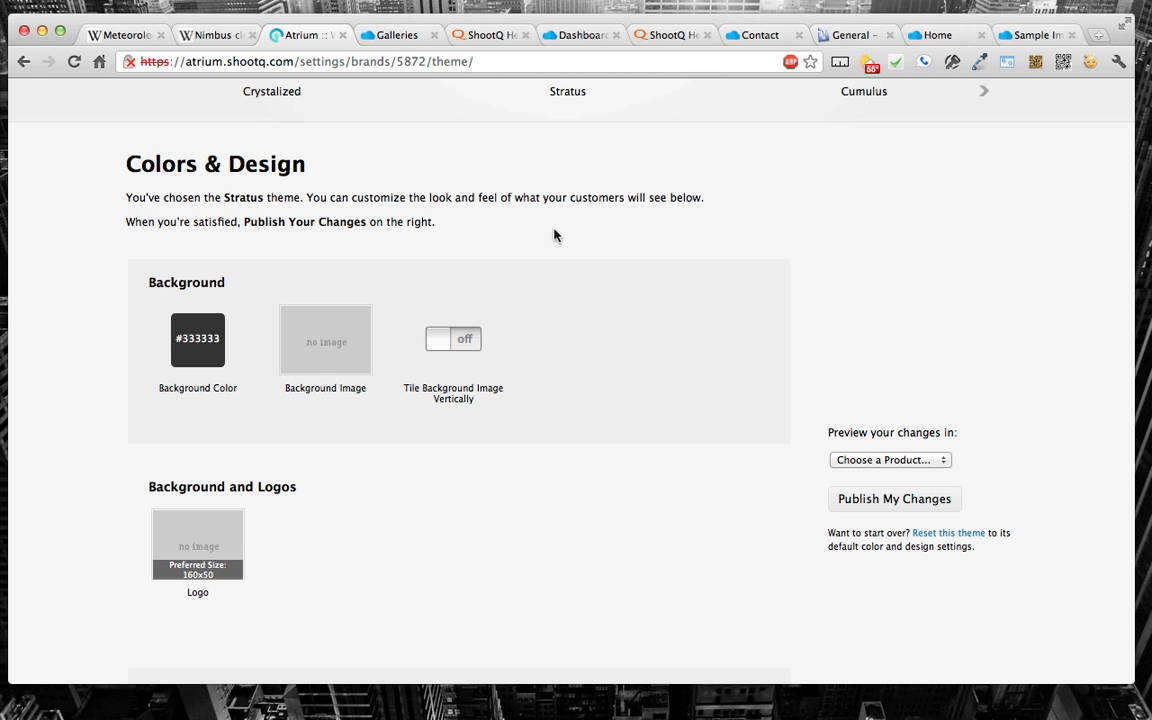
{"action": "scroll", "coordinate": [334, 400], "scroll_direction": "down", "scroll_amount": 3}
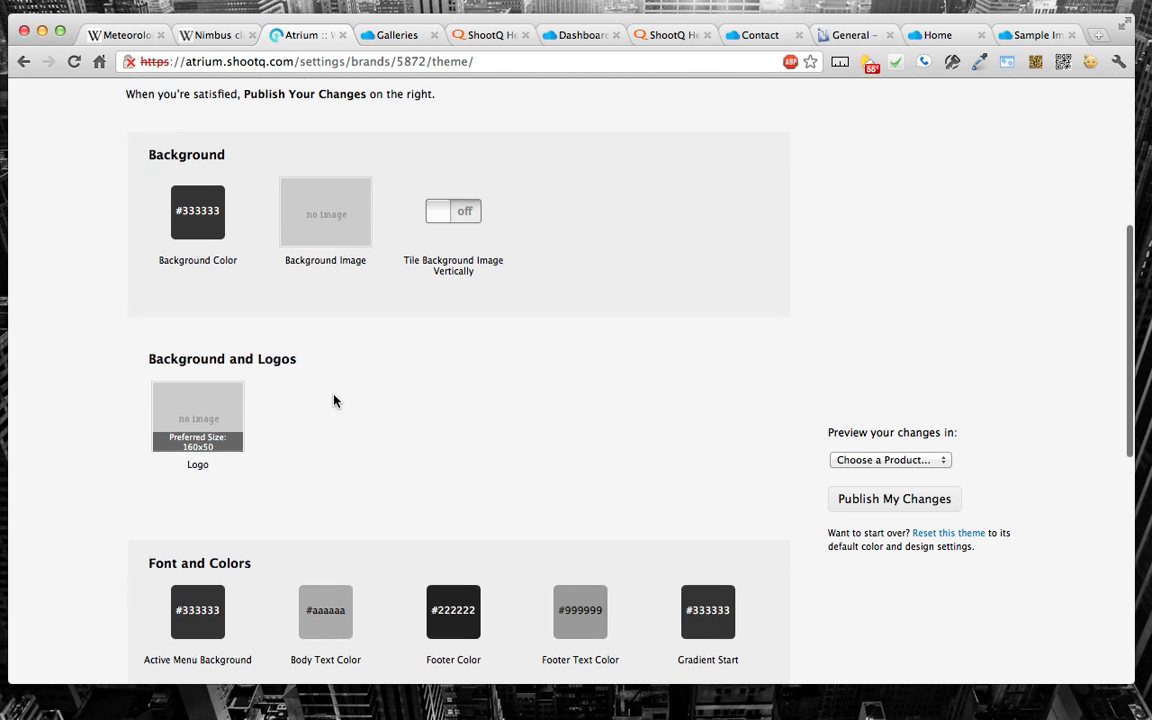
{"action": "scroll", "coordinate": [210, 415], "scroll_direction": "down", "scroll_amount": 6}
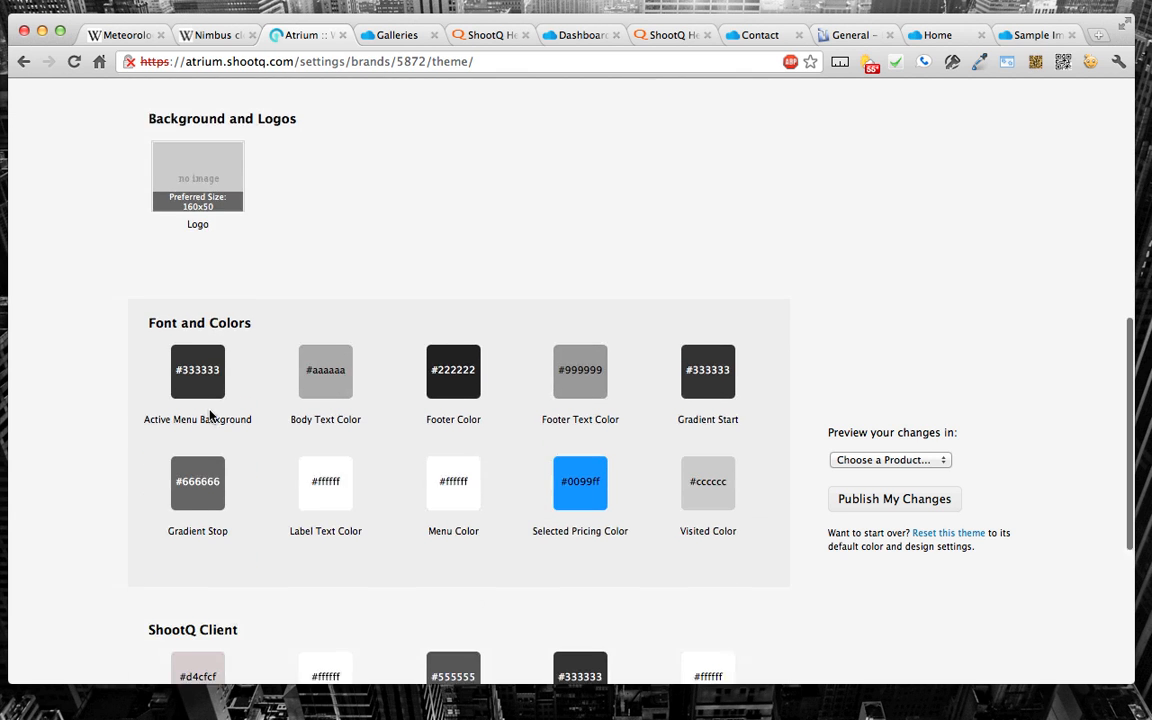
{"action": "scroll", "coordinate": [598, 465], "scroll_direction": "down", "scroll_amount": 6}
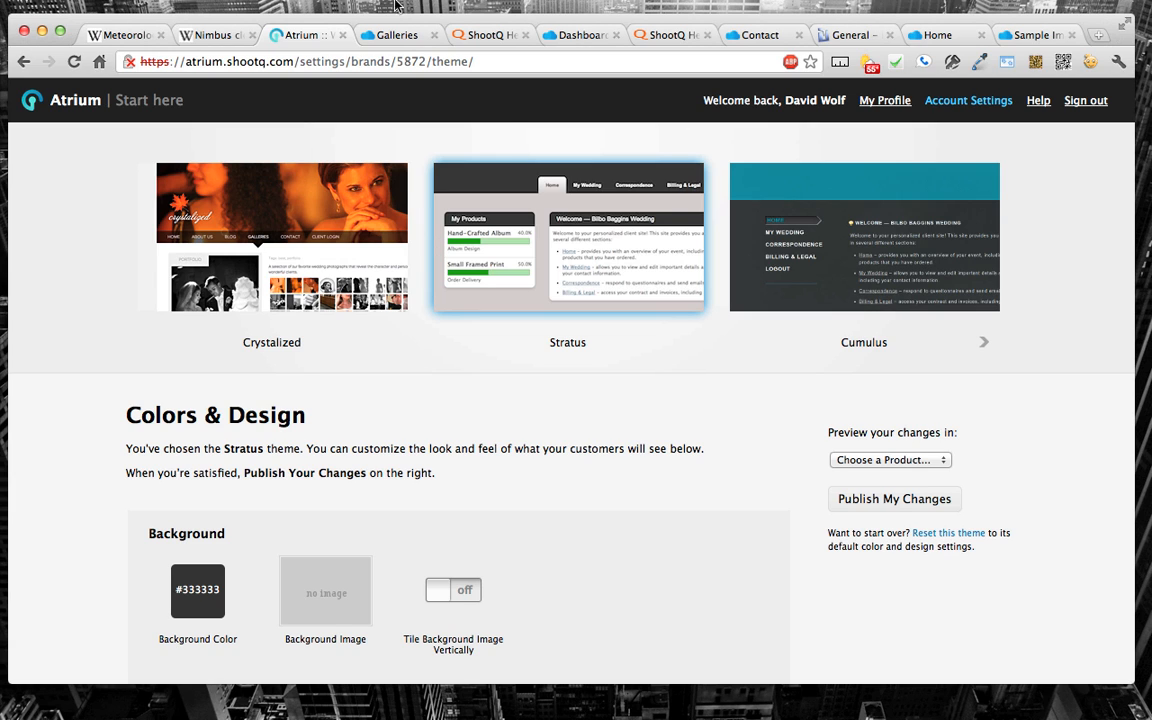
Step: Switch to the open Wolf Snap site and look through its About Us page
{"action": "left_click", "coordinate": [390, 38]}
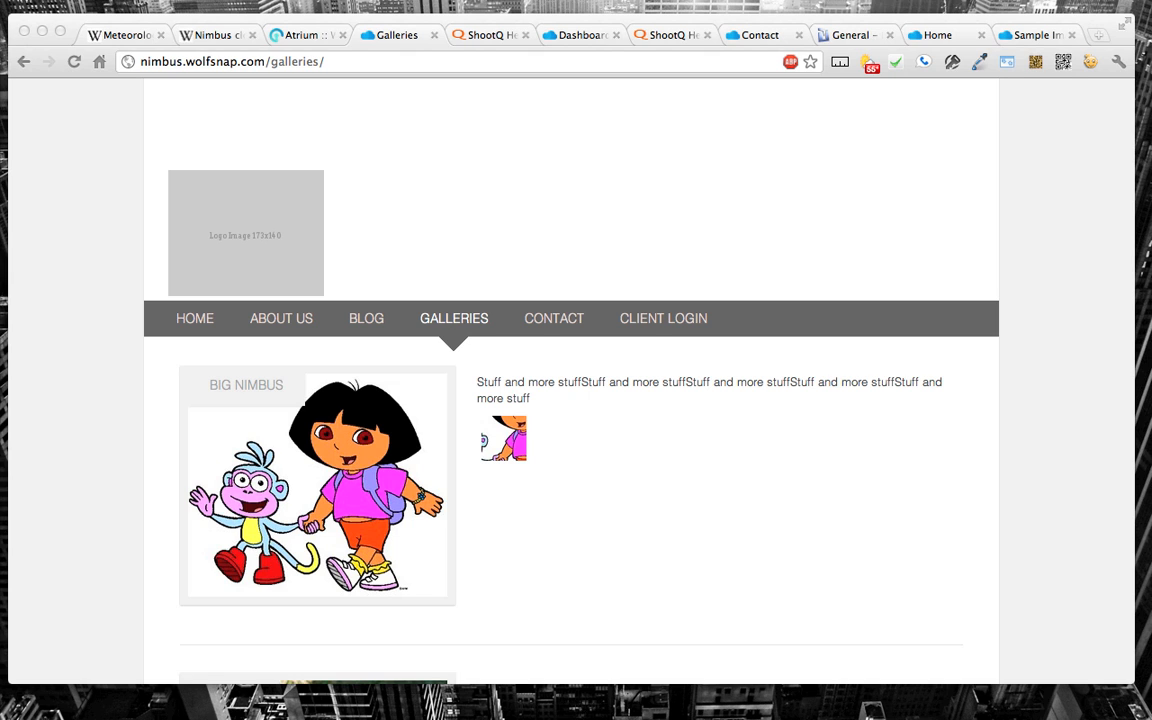
{"action": "left_click", "coordinate": [291, 320]}
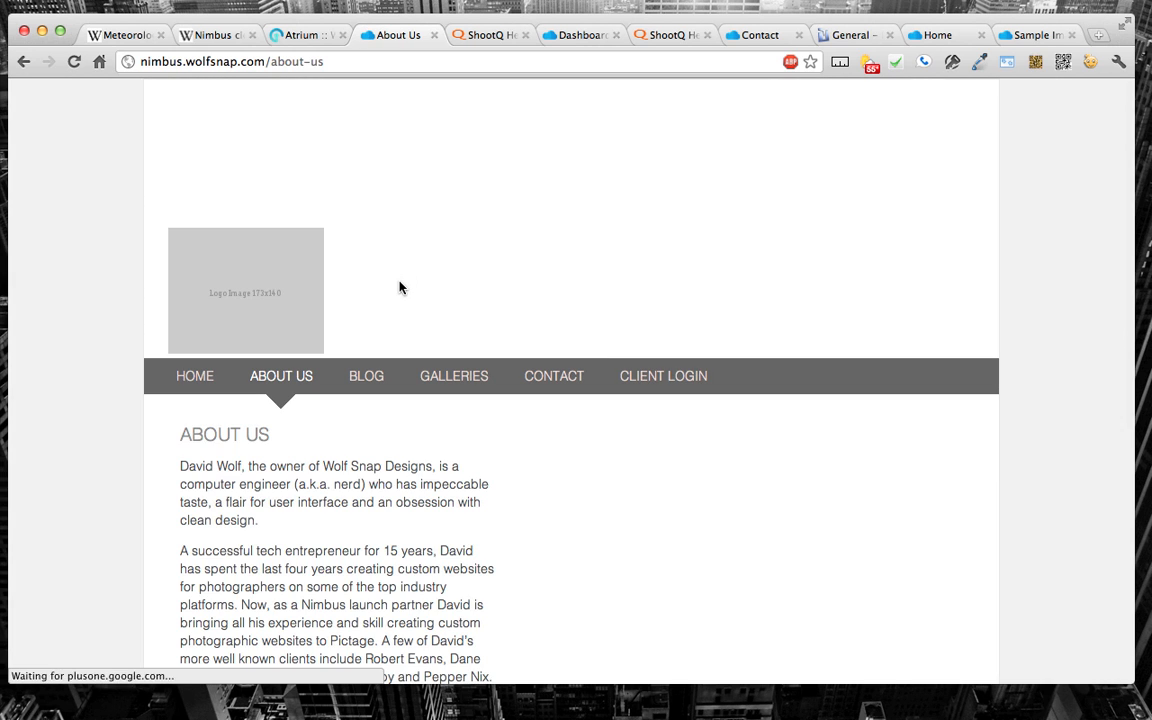
{"action": "scroll", "coordinate": [399, 288], "scroll_direction": "down", "scroll_amount": 5}
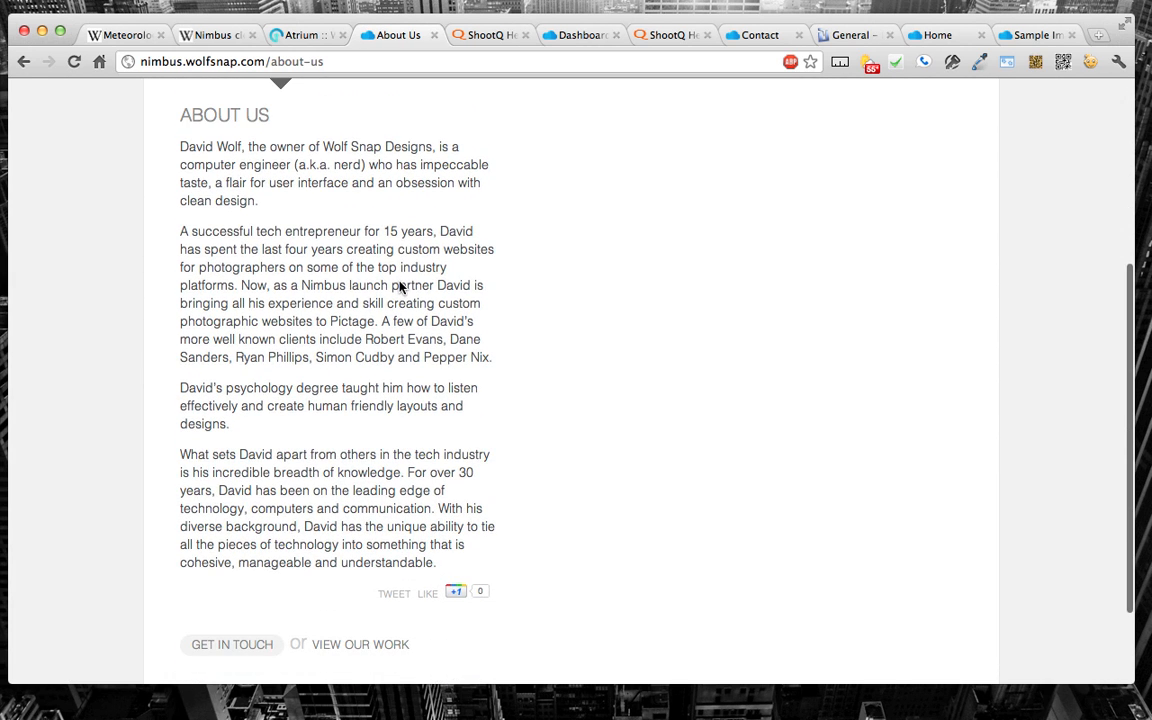
{"action": "scroll", "coordinate": [352, 225], "scroll_direction": "up", "scroll_amount": 1}
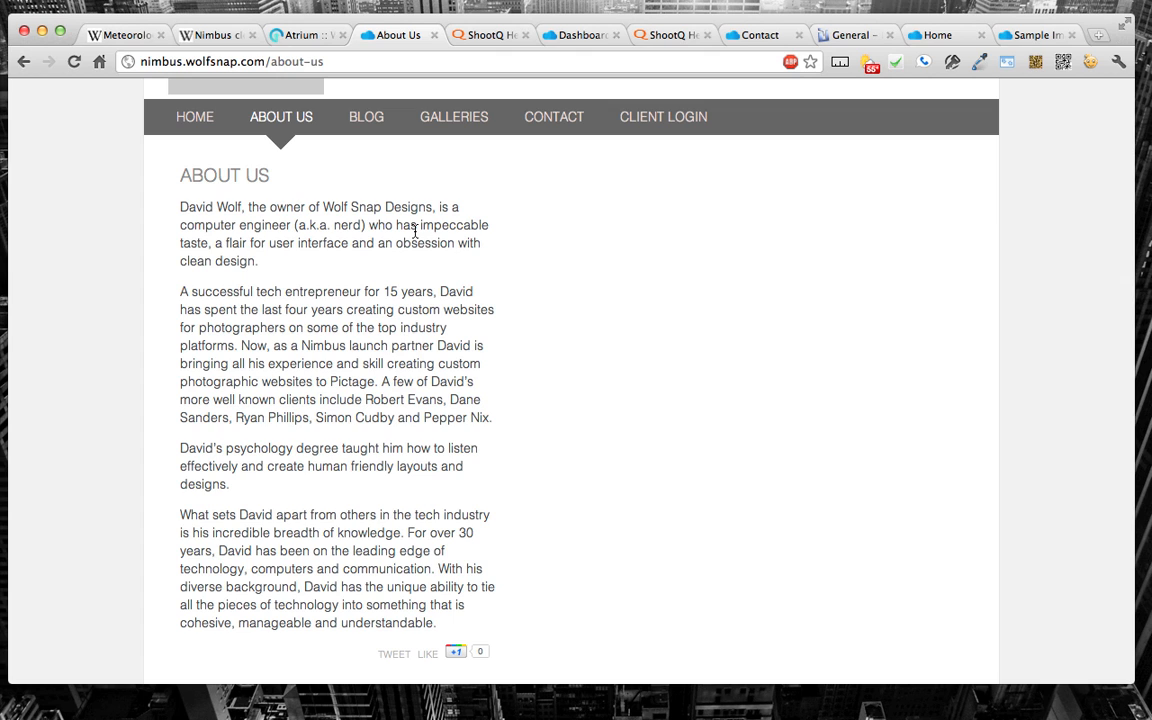
Step: Inspect the About Us page's markup, then expand and select the recent-posts div to view its CSS rules
{"action": "right_click", "coordinate": [328, 345]}
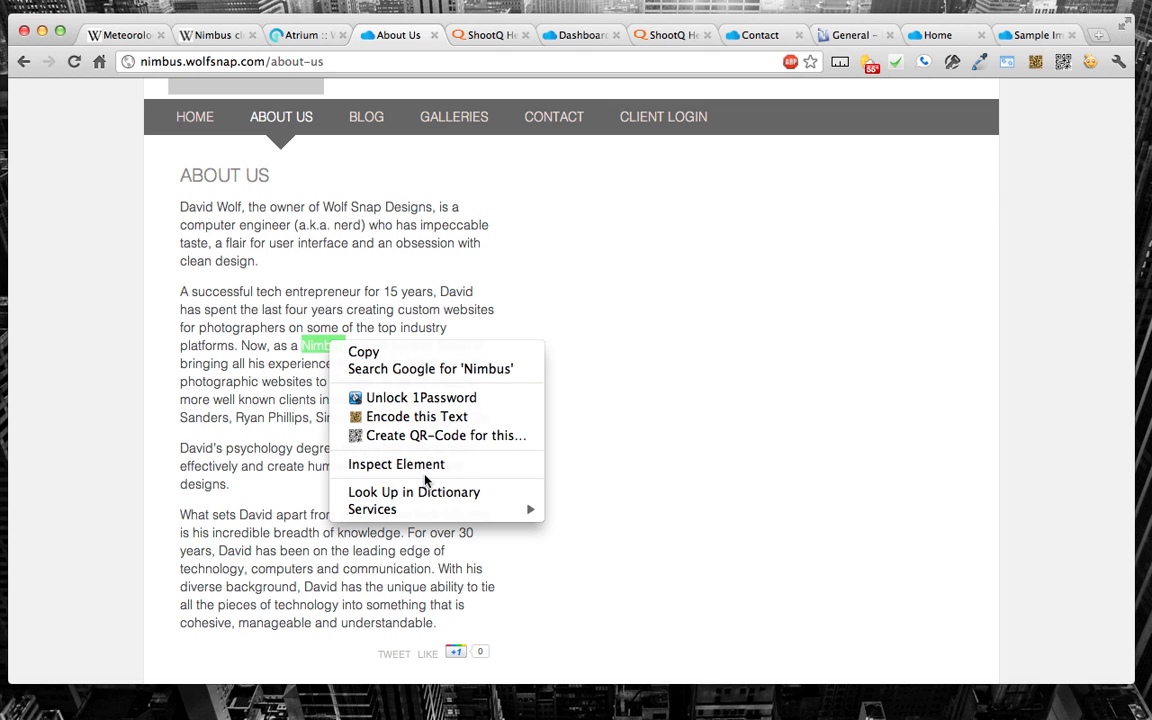
{"action": "left_click", "coordinate": [491, 472]}
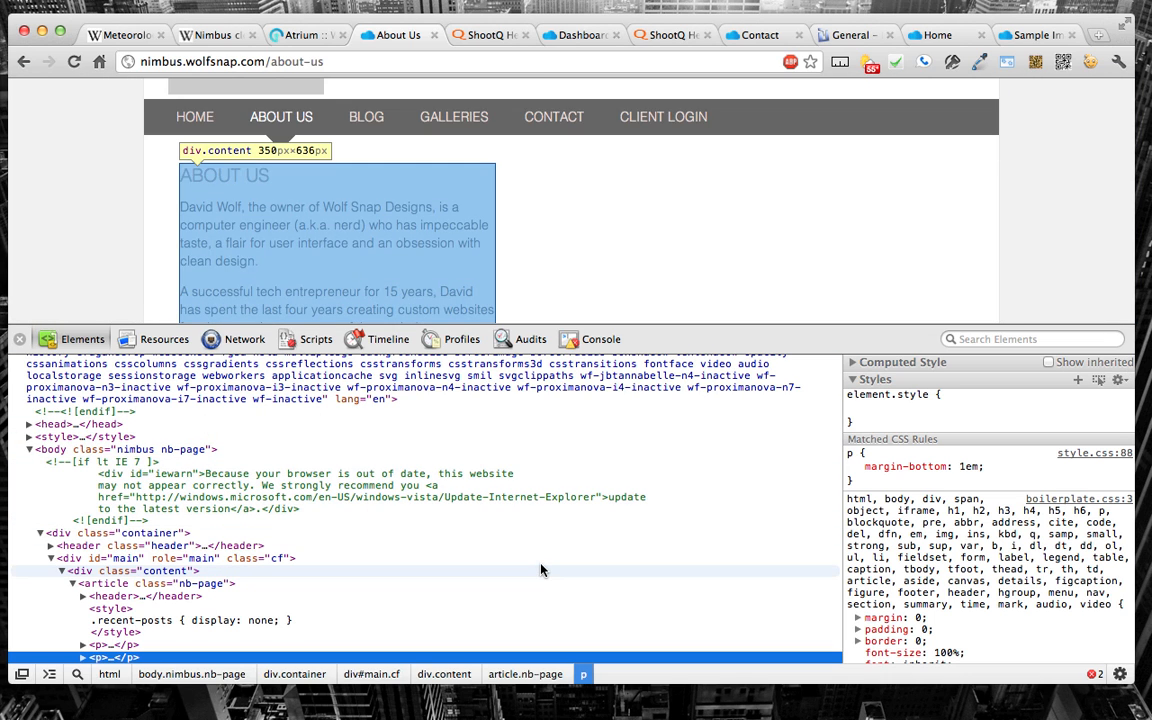
{"action": "scroll", "coordinate": [446, 534], "scroll_direction": "down", "scroll_amount": 2}
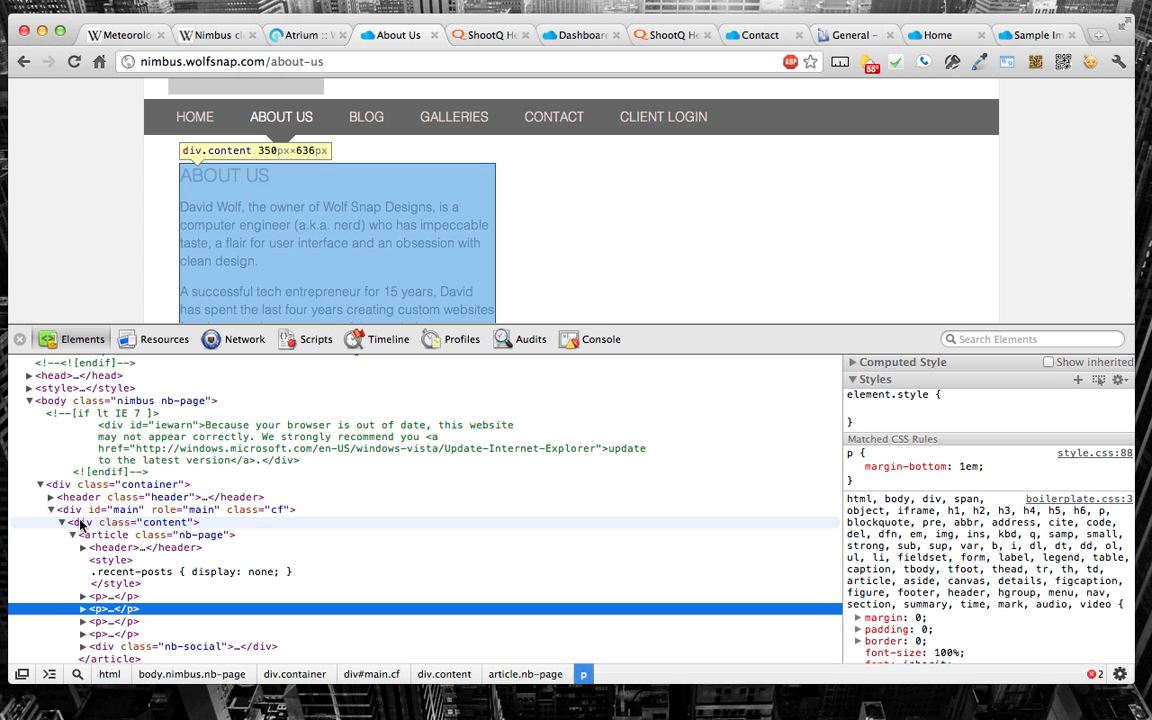
{"action": "scroll", "coordinate": [80, 524], "scroll_direction": "down", "scroll_amount": 5}
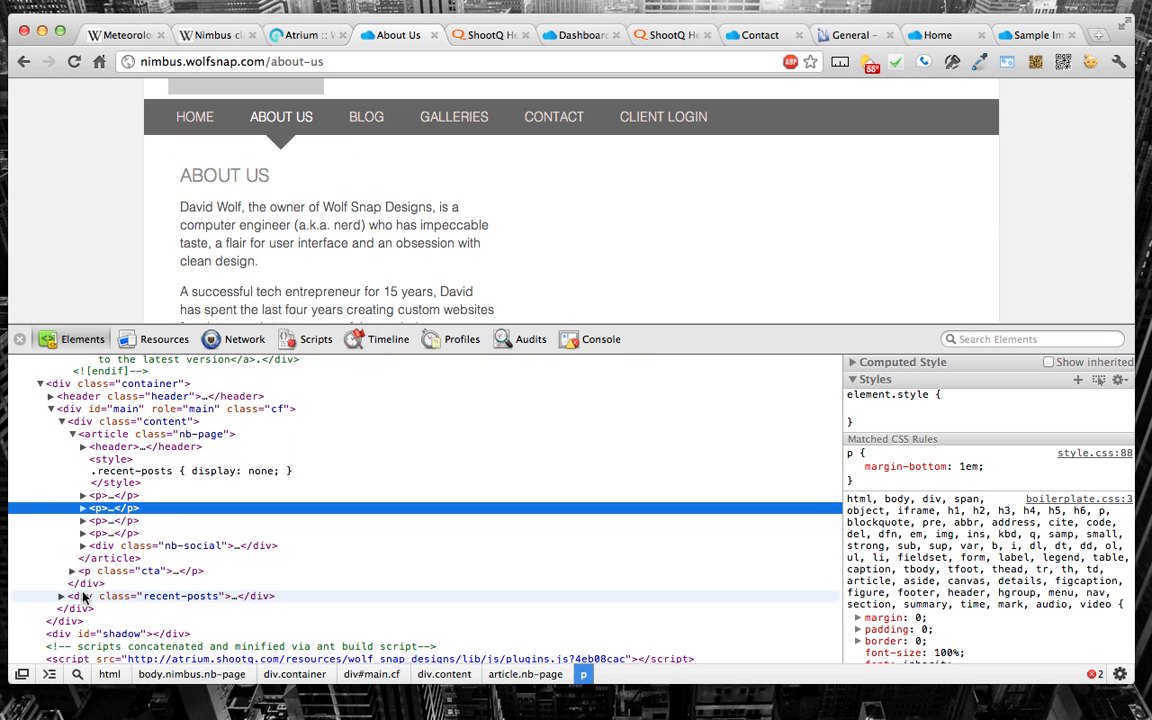
{"action": "left_click", "coordinate": [61, 596]}
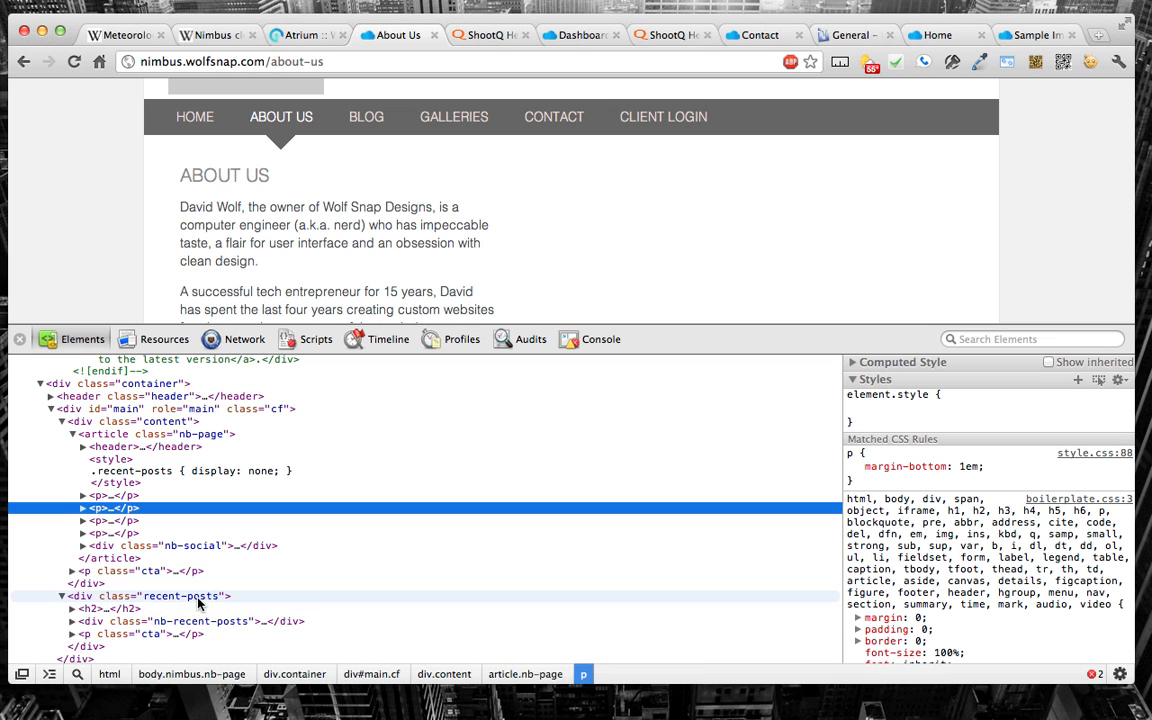
{"action": "left_click", "coordinate": [84, 597]}
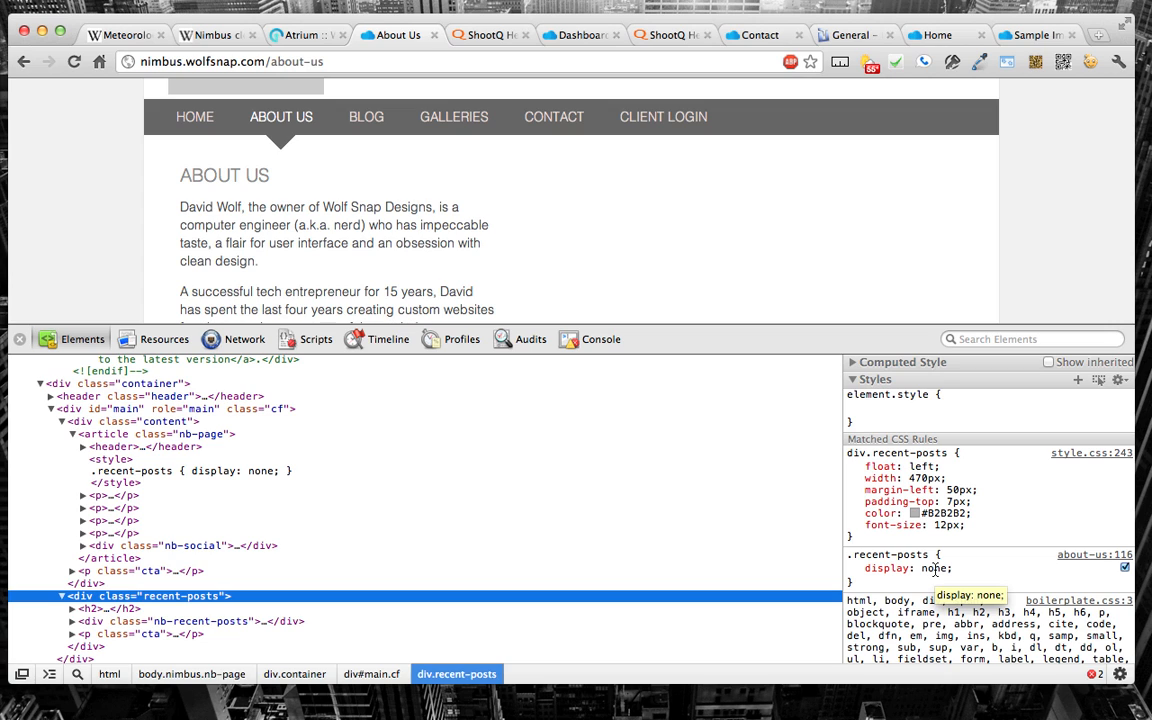
Step: Try display: block on the .recent-posts rule and restore the value to none
{"action": "left_click", "coordinate": [935, 568]}
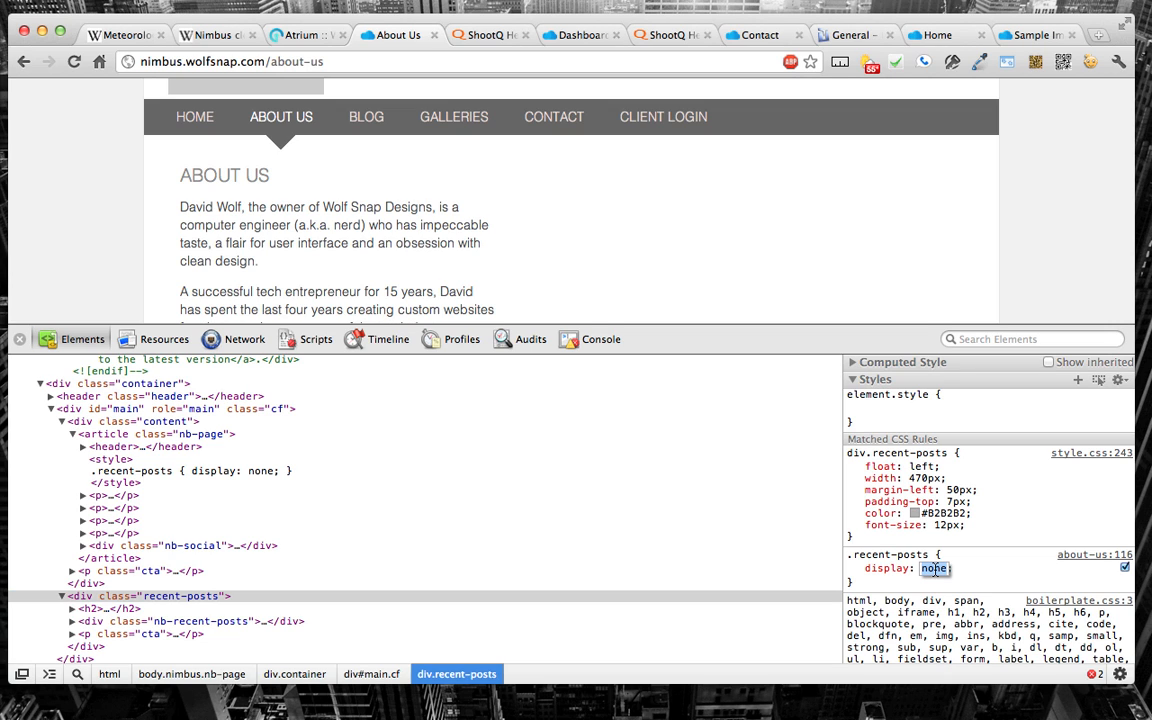
{"action": "type", "text": "block;"}
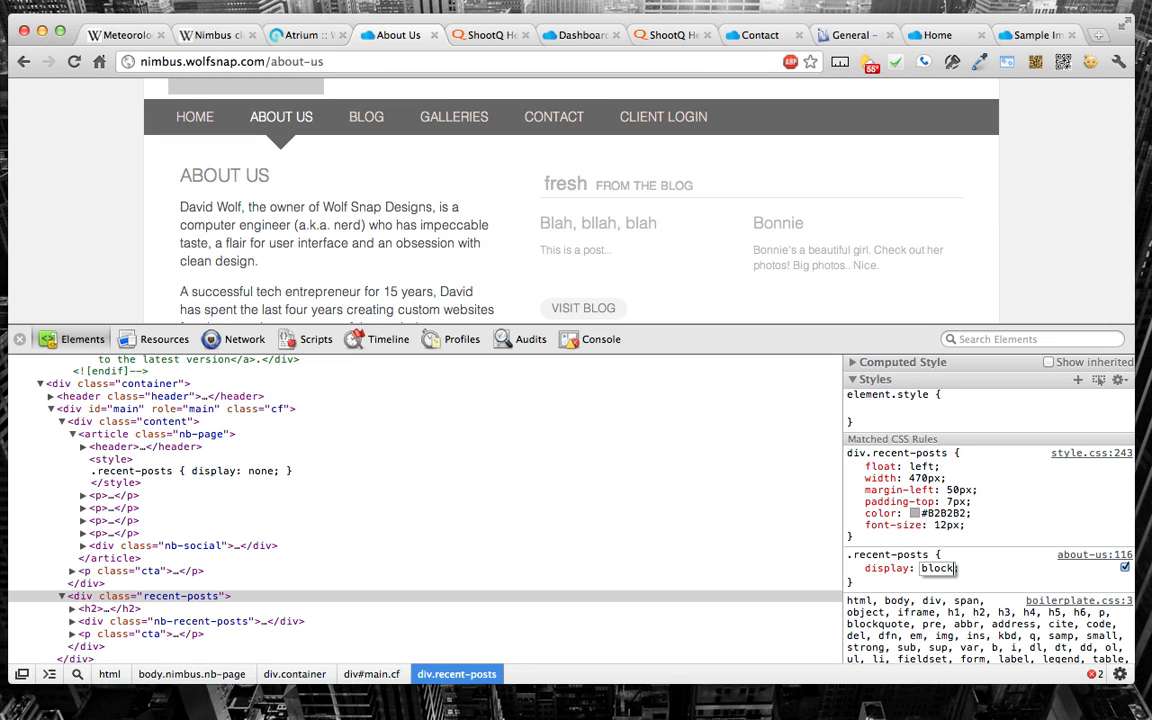
{"action": "key", "text": "BackSpace"}
{"action": "key", "text": "BackSpace"}
{"action": "key", "text": "BackSpace"}
{"action": "key", "text": "BackSpace"}
{"action": "key", "text": "BackSpace"}
{"action": "type", "text": "none"}
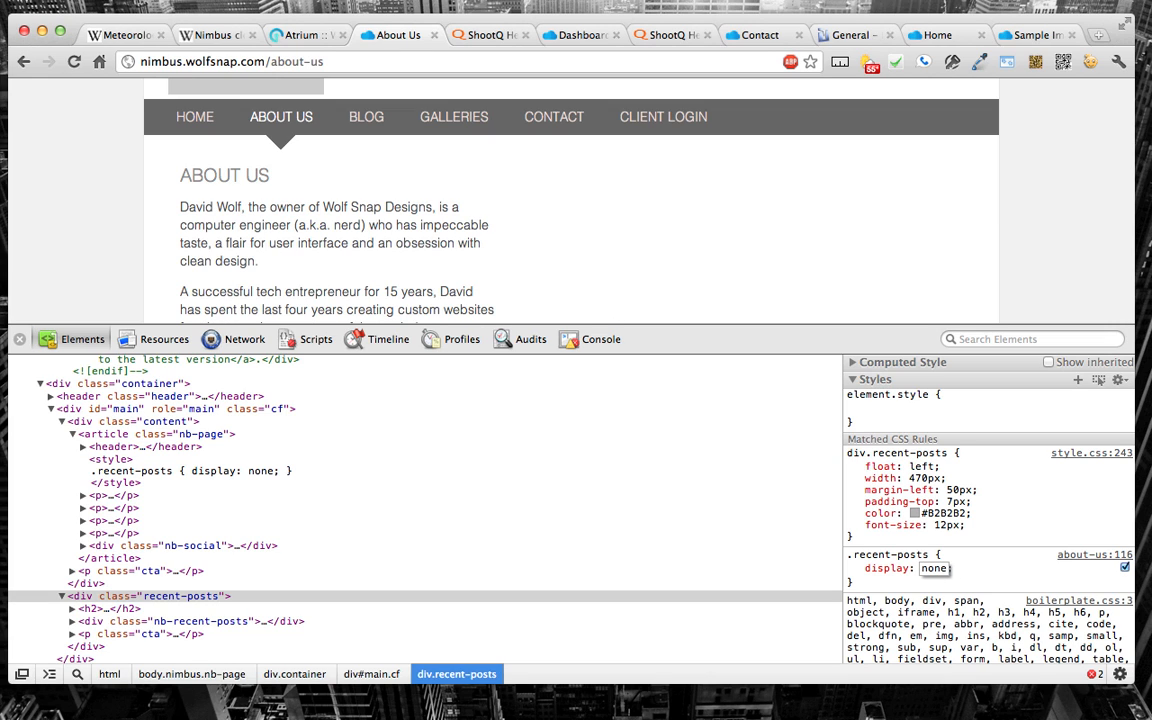
{"action": "key", "text": "BackSpace"}
{"action": "key", "text": "BackSpace"}
{"action": "key", "text": "BackSpace"}
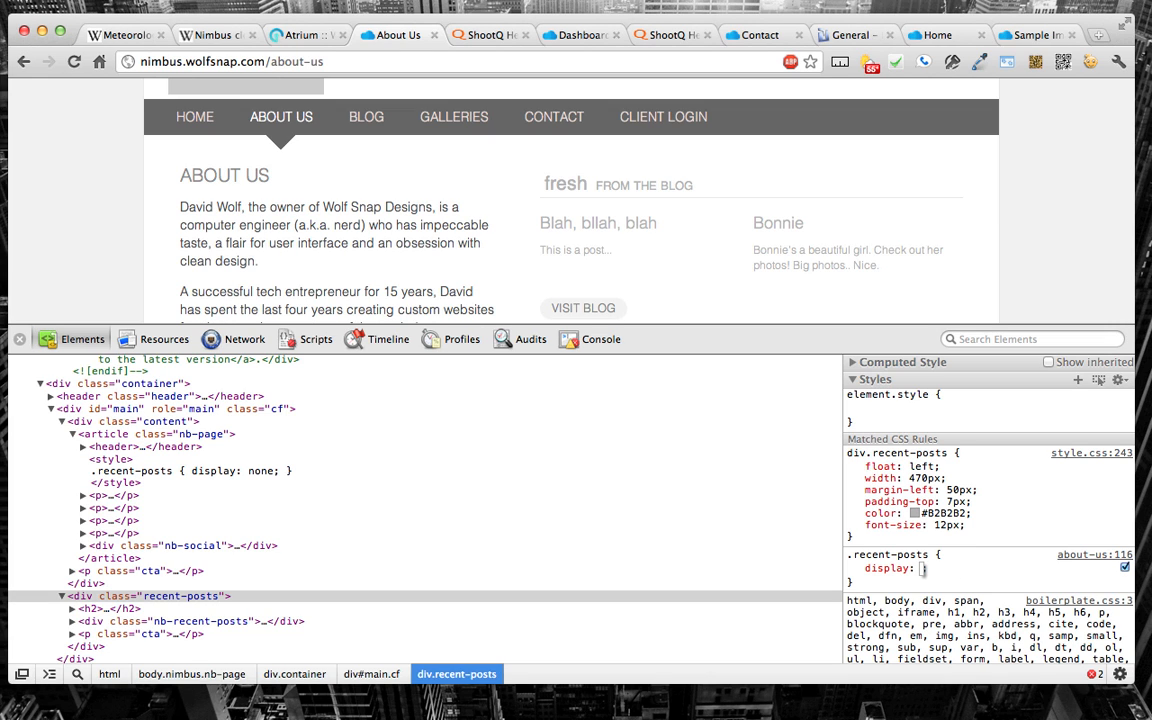
{"action": "type", "text": "none"}
{"action": "key", "text": "Return"}
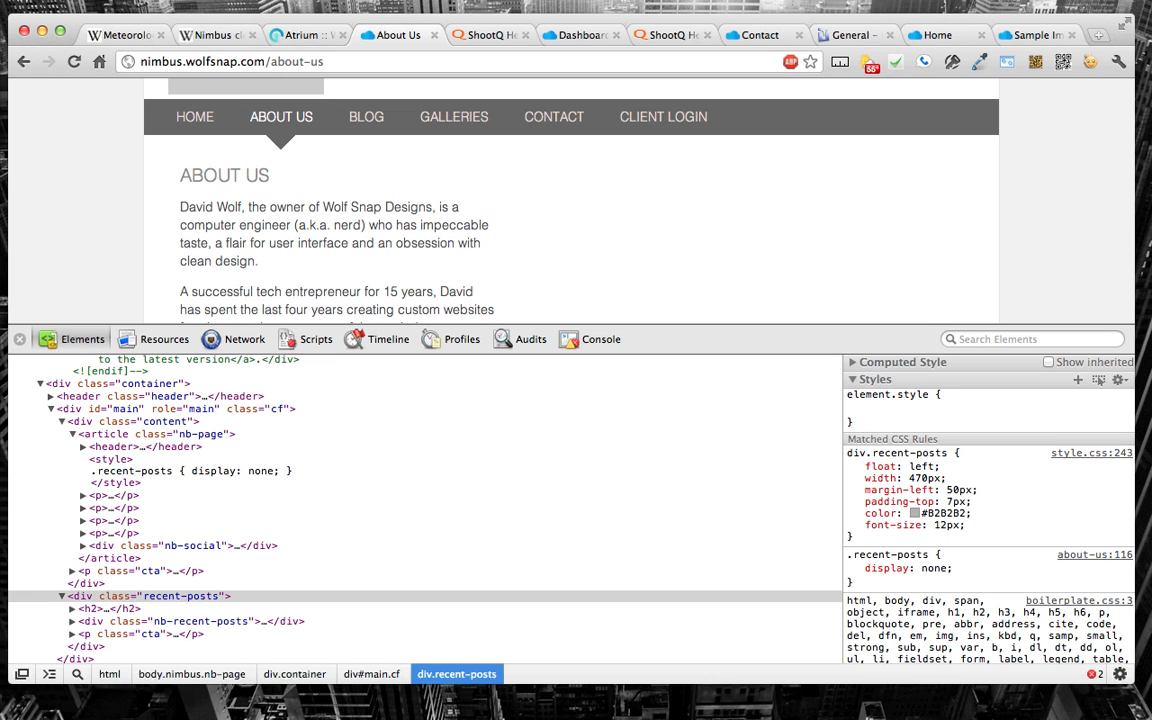
Step: Return to the browser and close the element inspector on the About Us page
{"action": "key", "text": "super+Tab"}
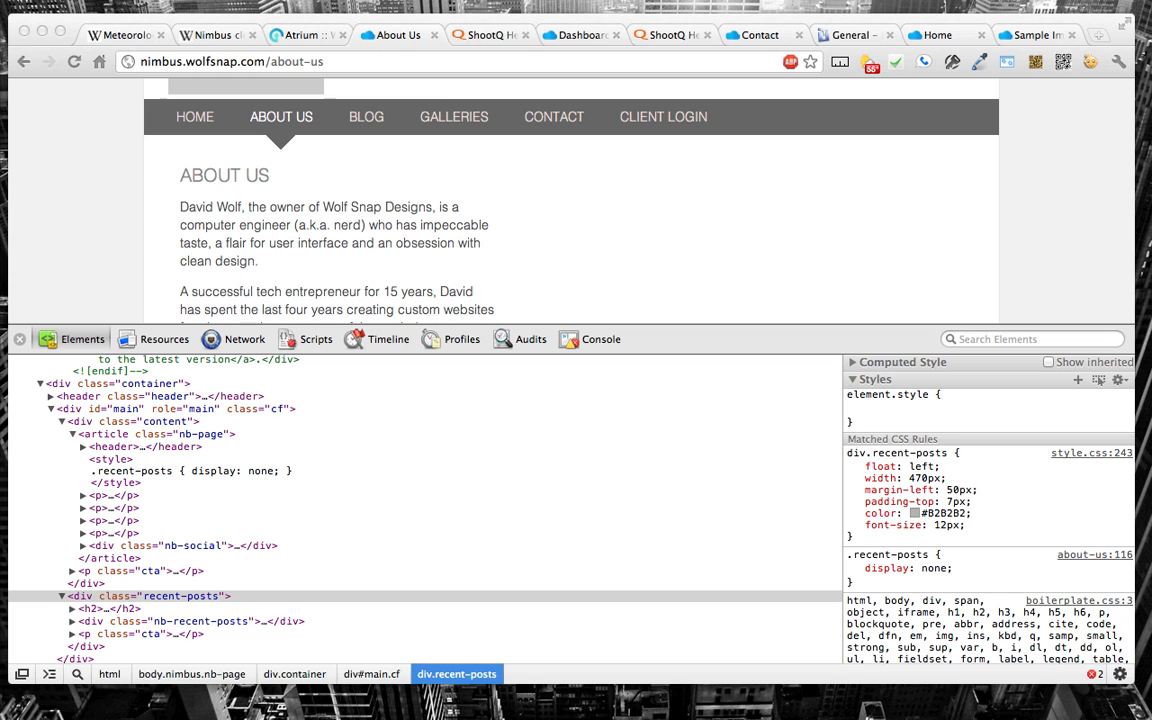
{"action": "left_click", "coordinate": [17, 340]}
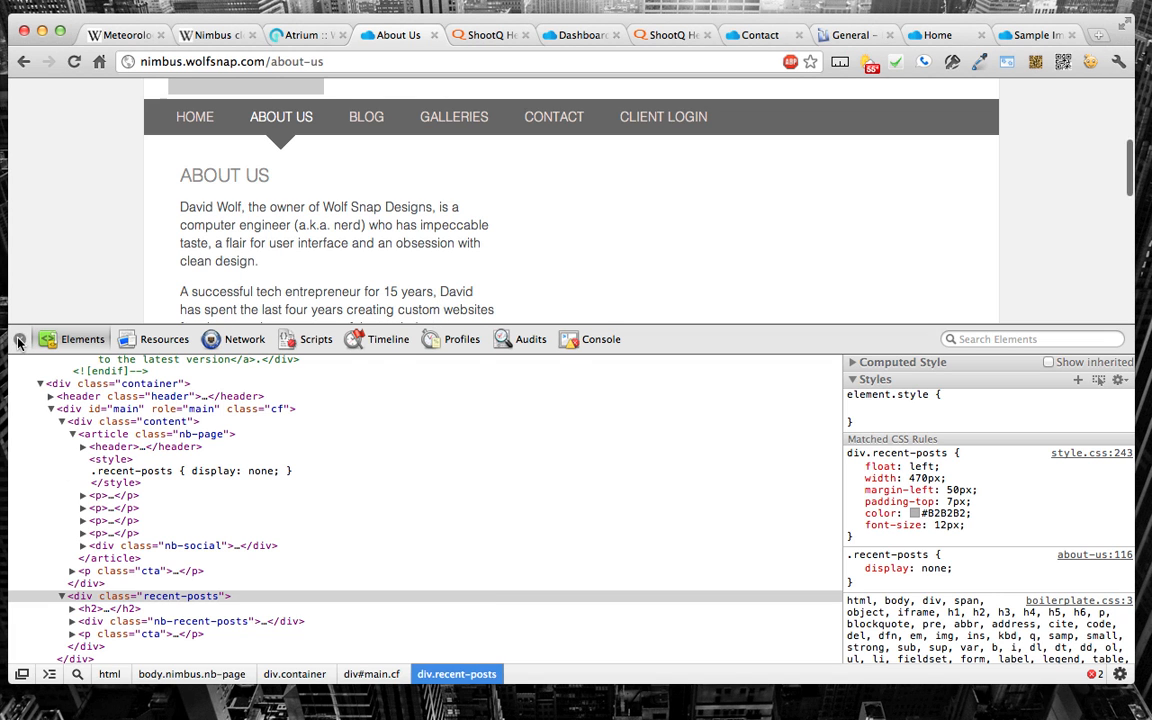
{"action": "left_click", "coordinate": [17, 339]}
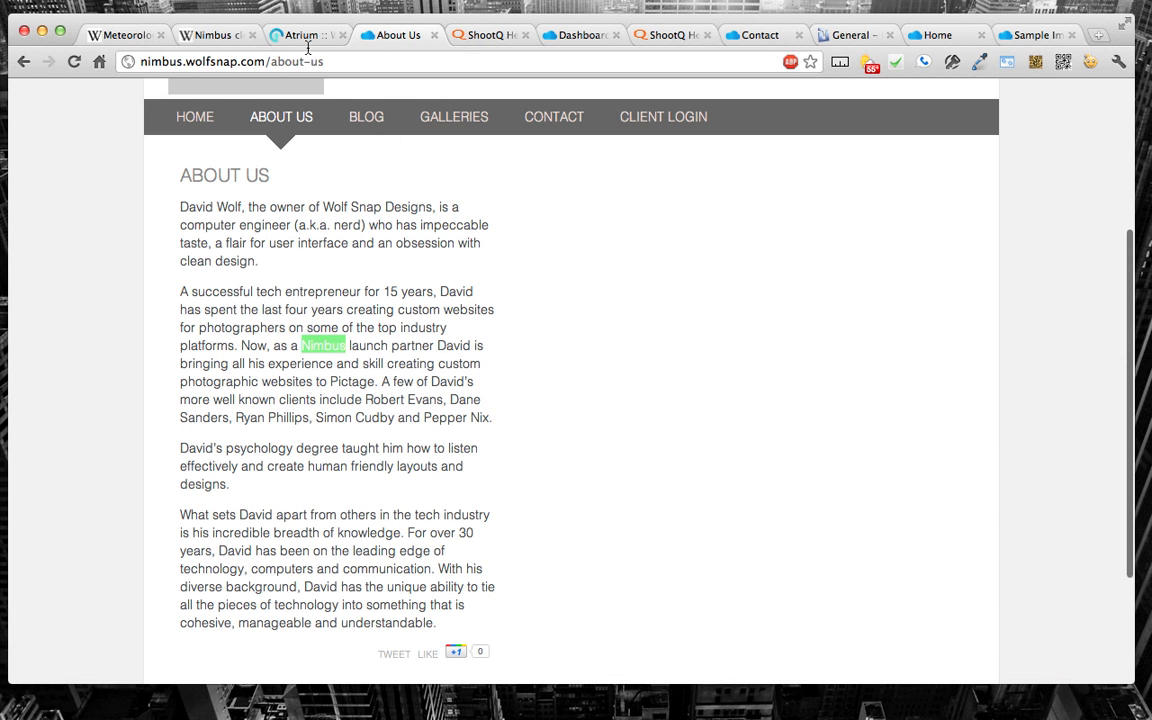
Step: Return to the brand's theme settings in Atrium and choose the Crystalized theme
{"action": "left_click", "coordinate": [276, 37]}
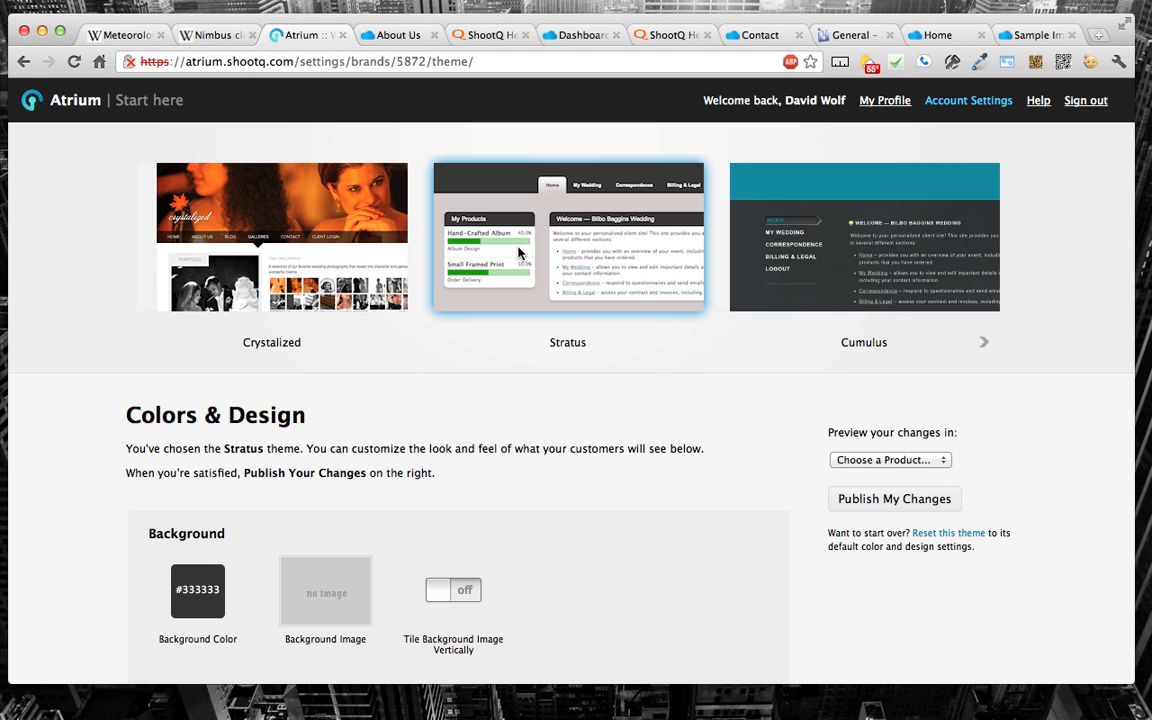
{"action": "left_click", "coordinate": [265, 240]}
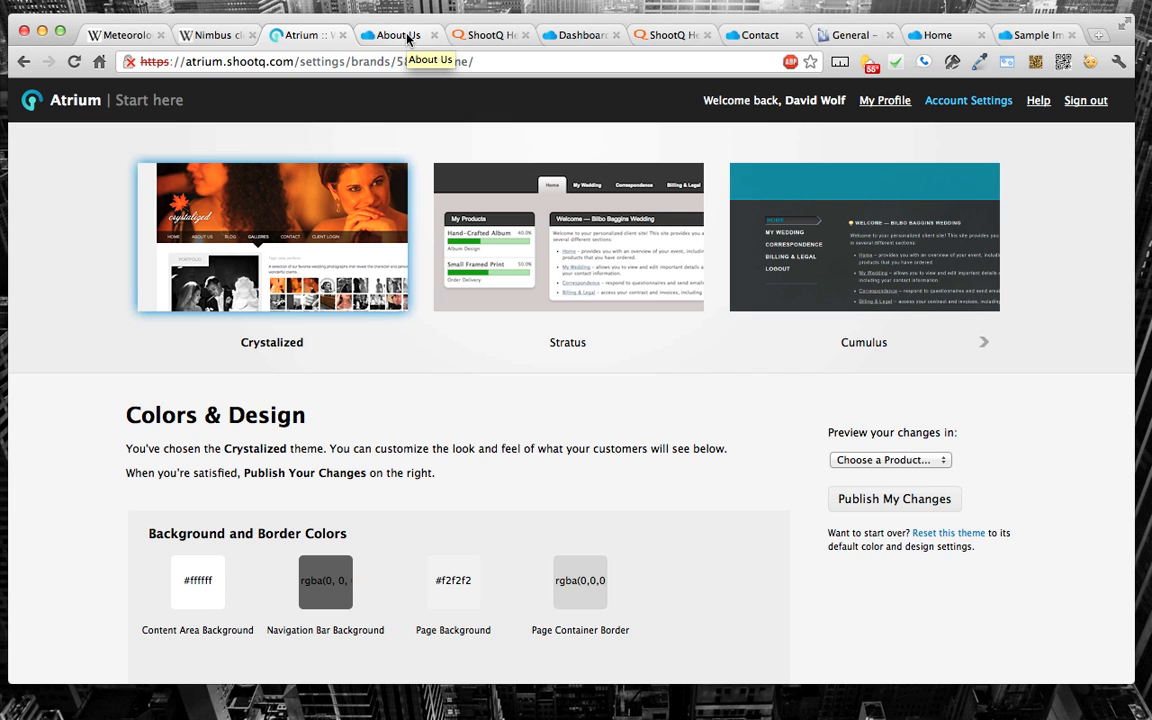
Step: Open the sample studio site's full-screen slideshow home page and shrink the browser window to see the images rescale
{"action": "left_click", "coordinate": [935, 35]}
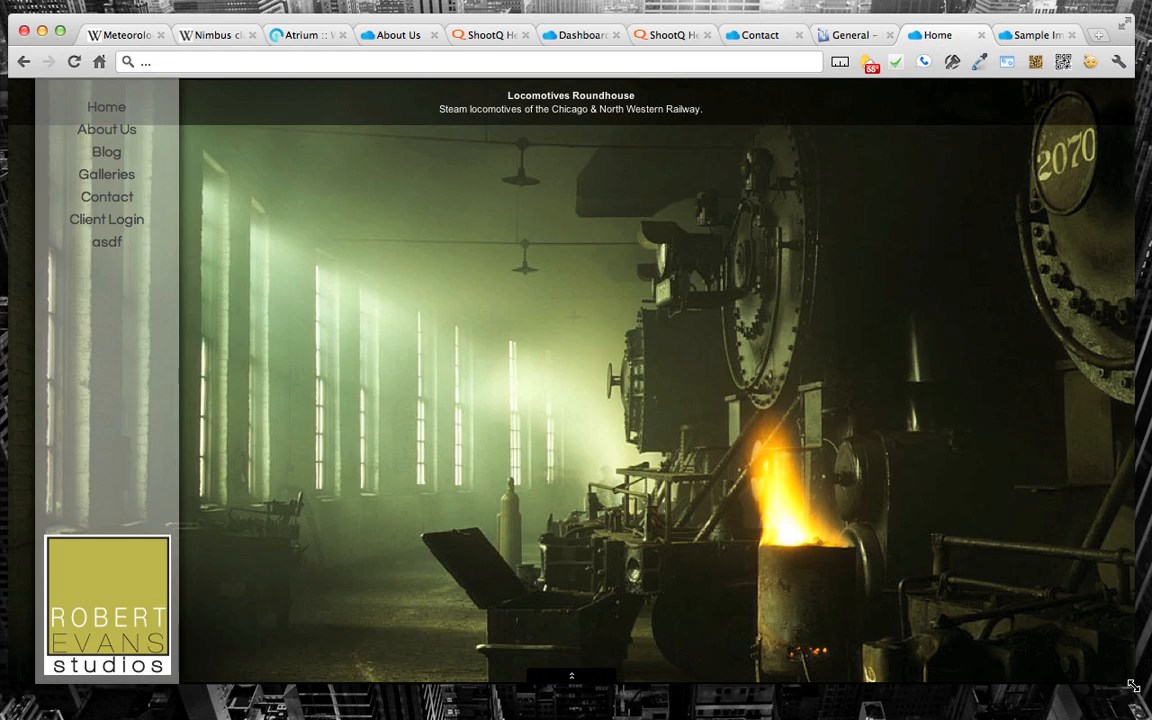
{"action": "left_click_drag", "start_coordinate": [1133, 686], "coordinate": [956, 524]}
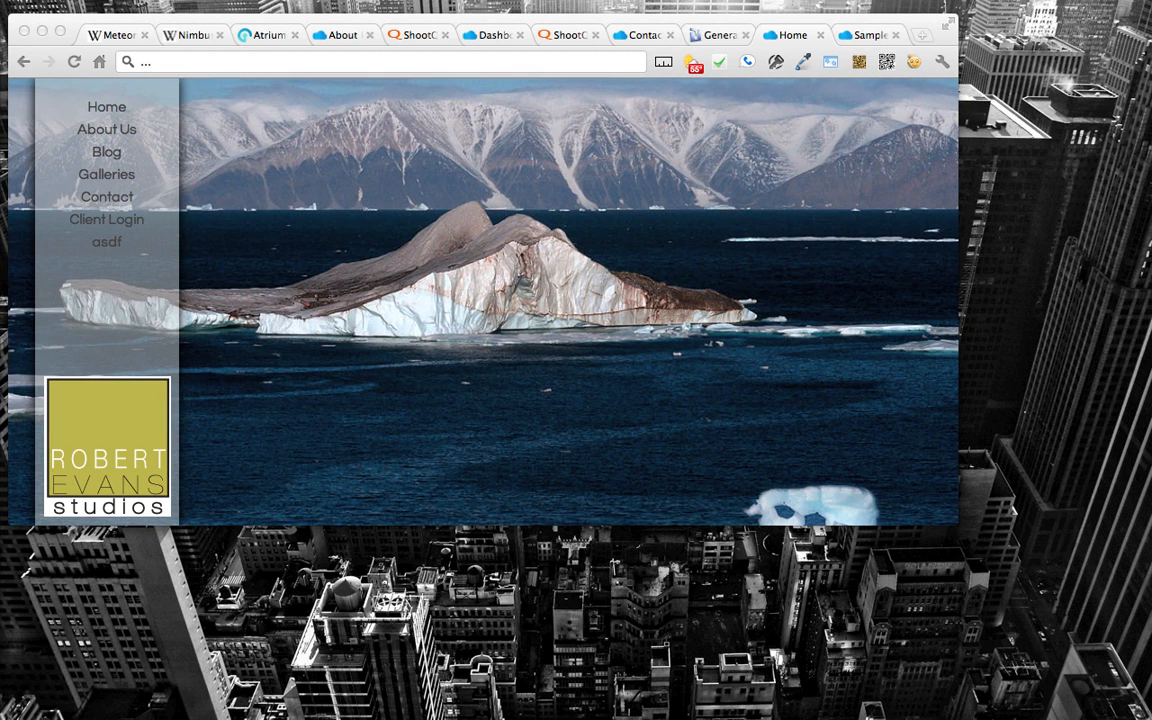
Step: Compare the Atrium theme settings with the Wolf Snap About Us page and return to the theme settings
{"action": "left_click", "coordinate": [271, 38]}
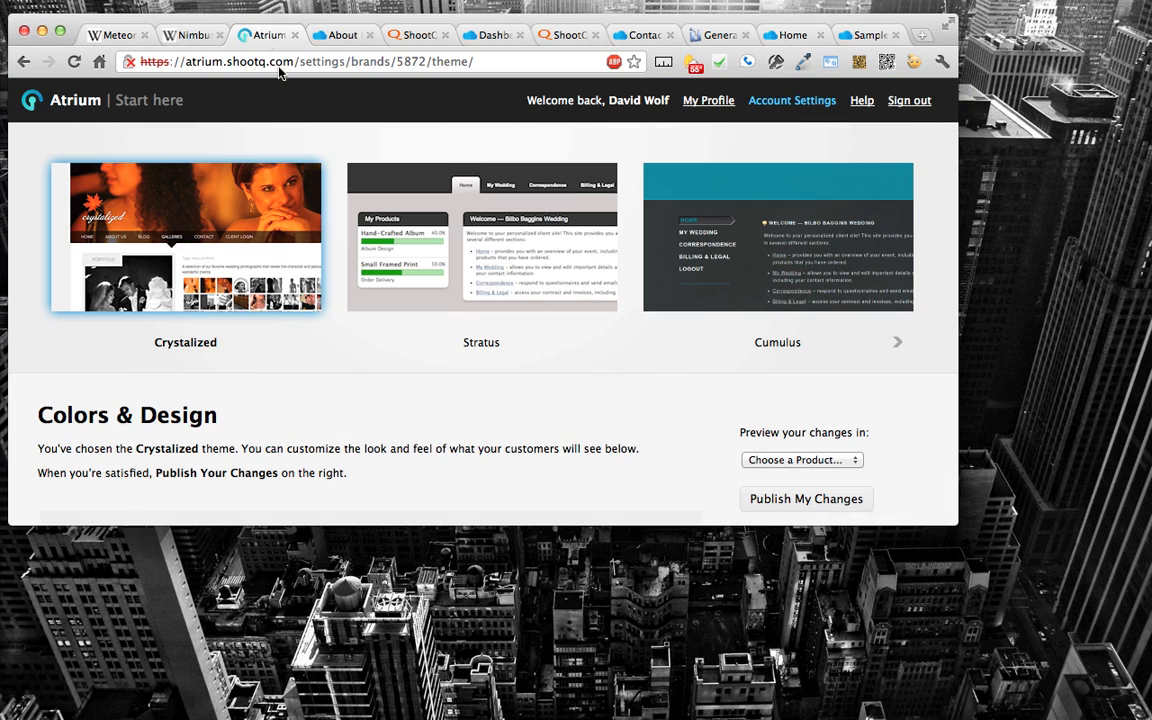
{"action": "left_click", "coordinate": [323, 38]}
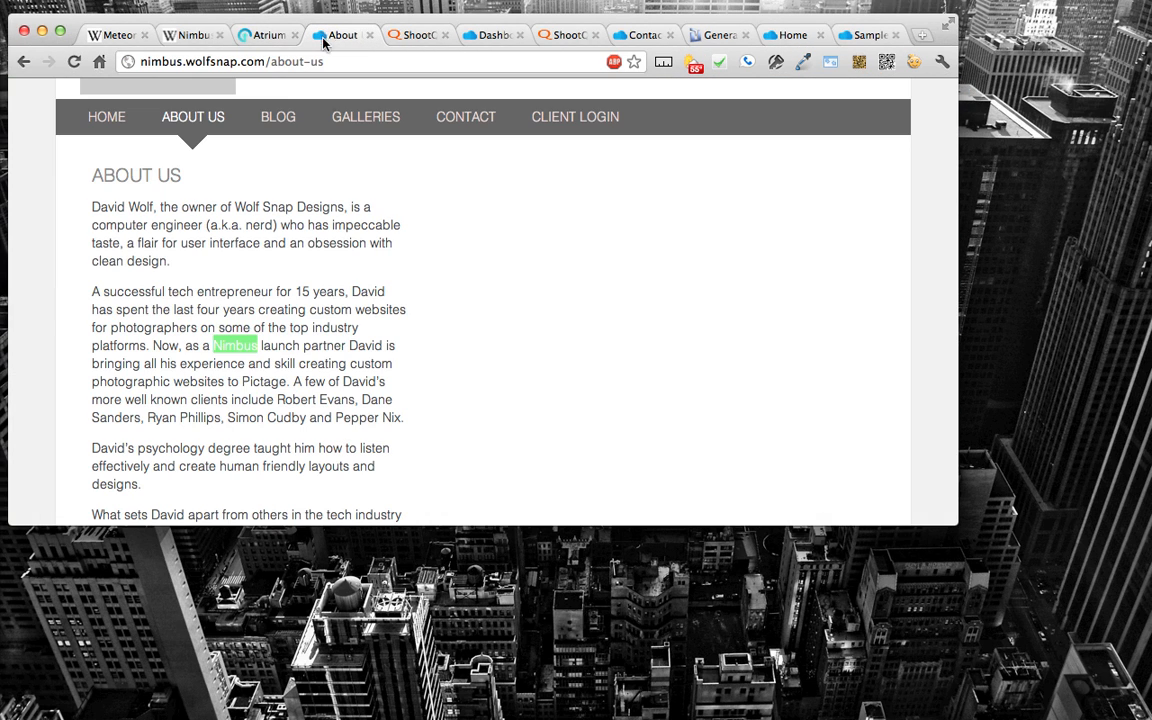
{"action": "left_click", "coordinate": [257, 40]}
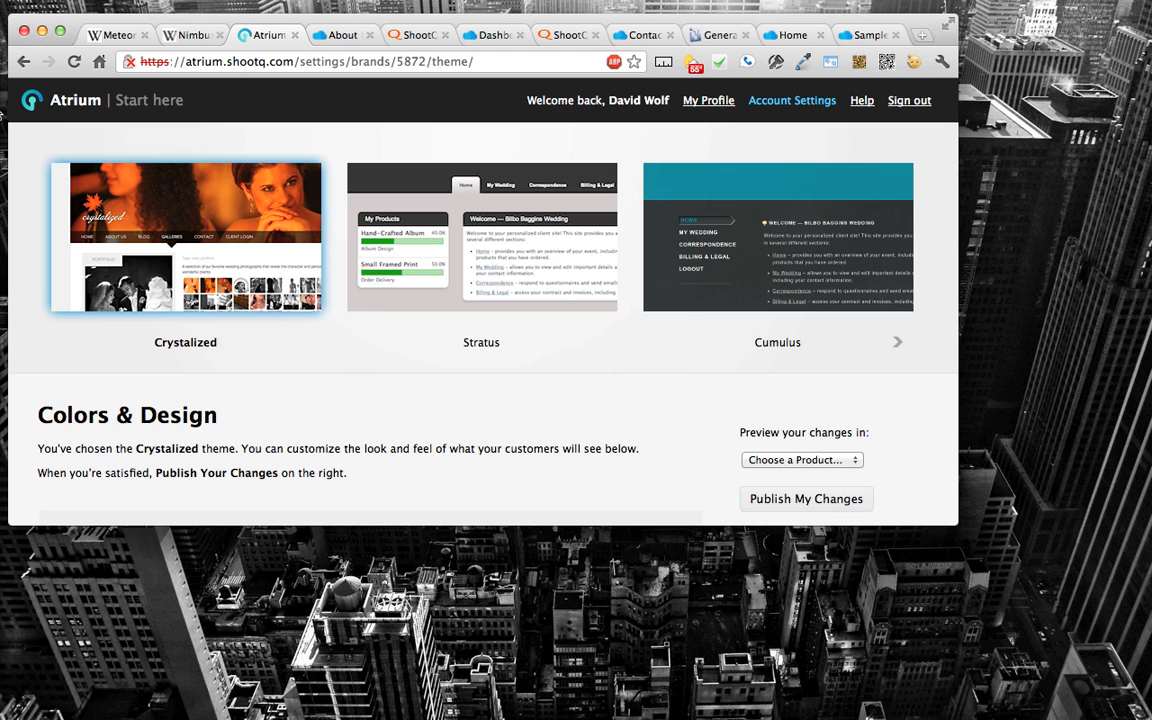
Step: Switch from Atrium to Nimbus and upload revised bio.txt from the computer to the site's files
{"action": "left_click", "coordinate": [72, 104]}
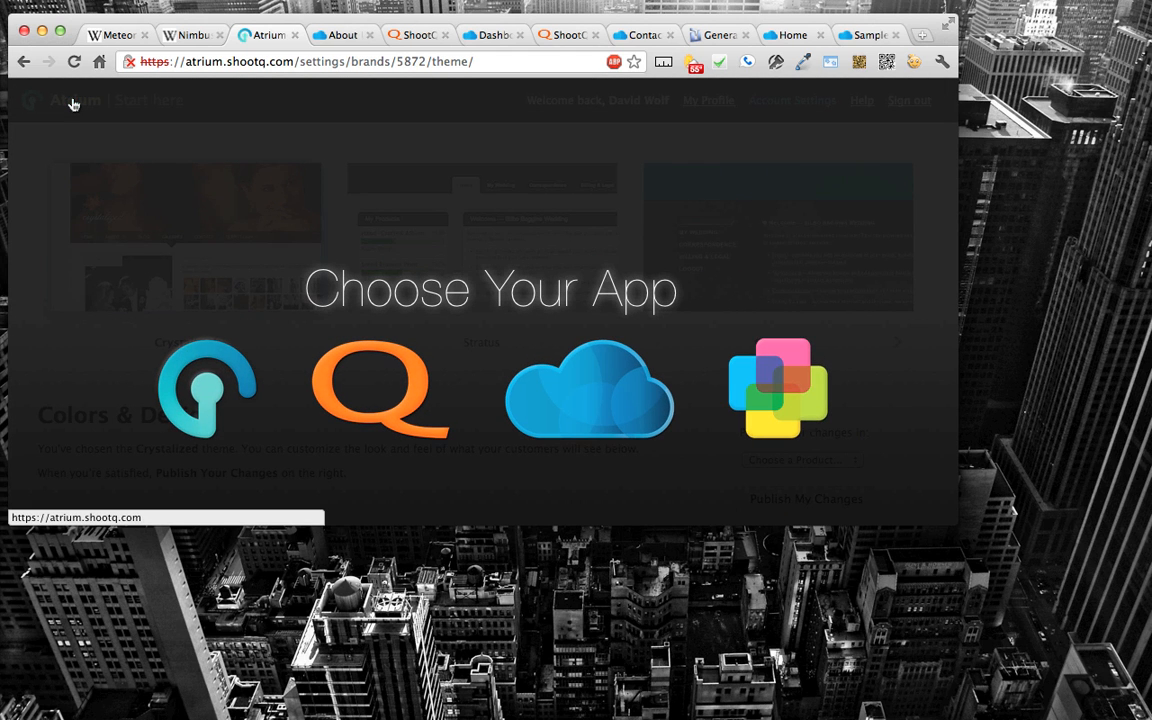
{"action": "left_click", "coordinate": [532, 385]}
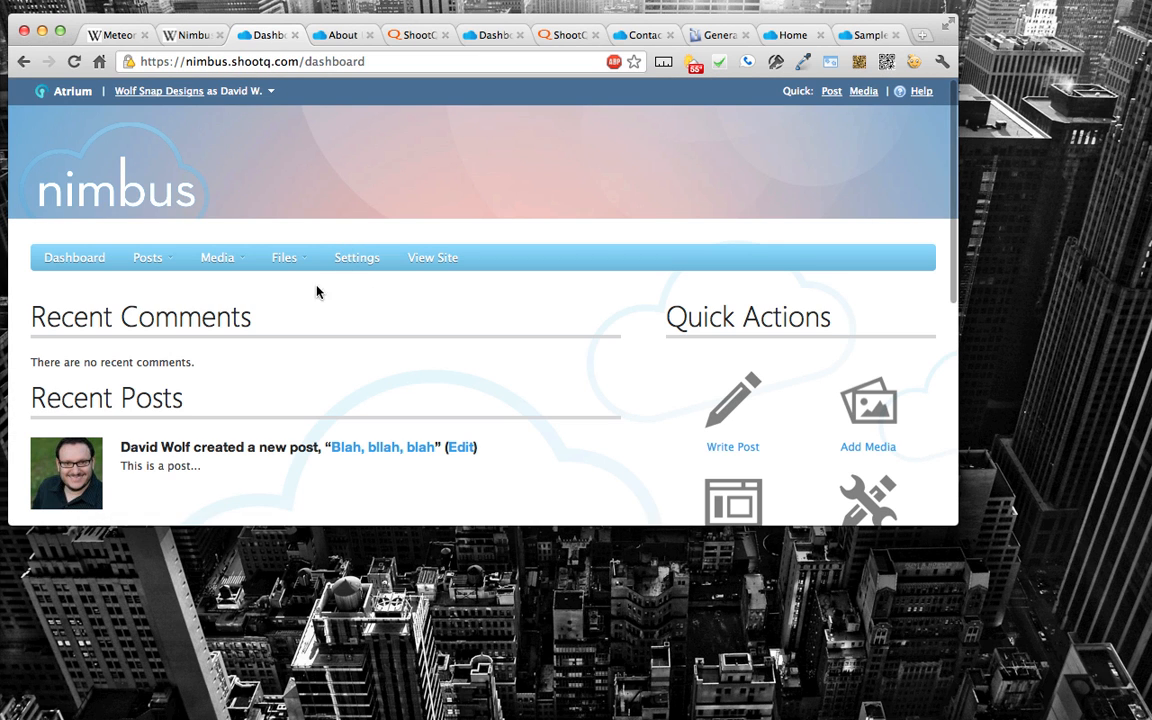
{"action": "mouse_move", "coordinate": [288, 260]}
{"action": "left_click", "coordinate": [289, 288]}
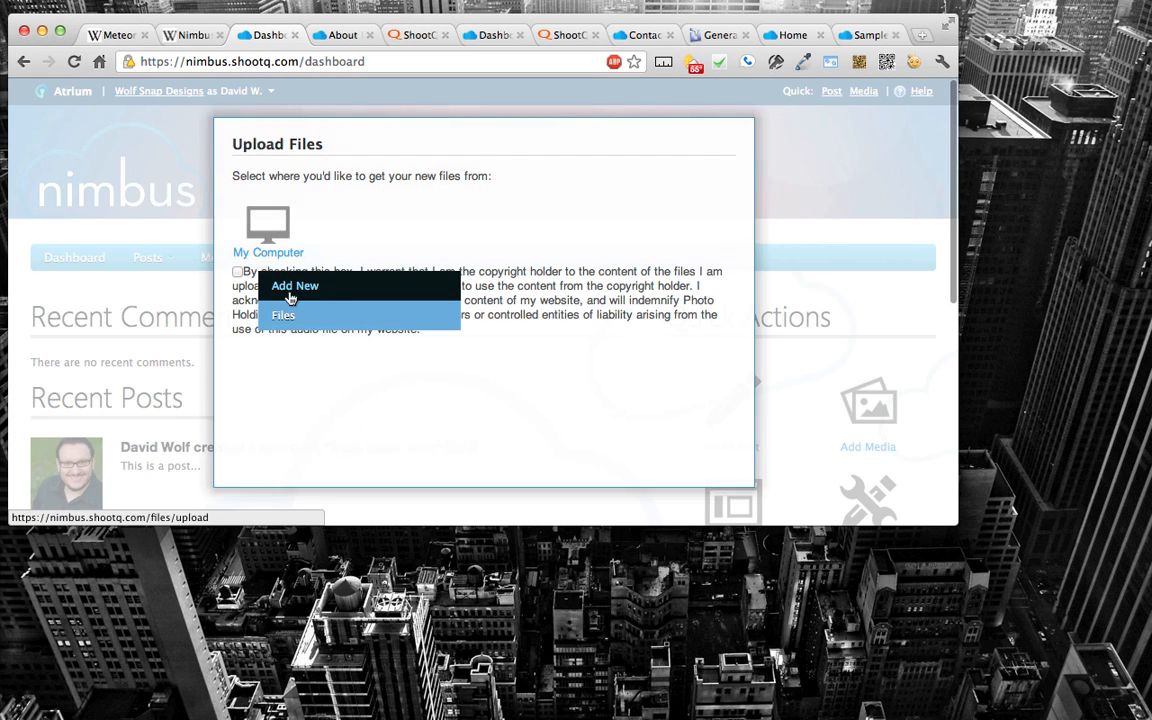
{"action": "left_click", "coordinate": [252, 250]}
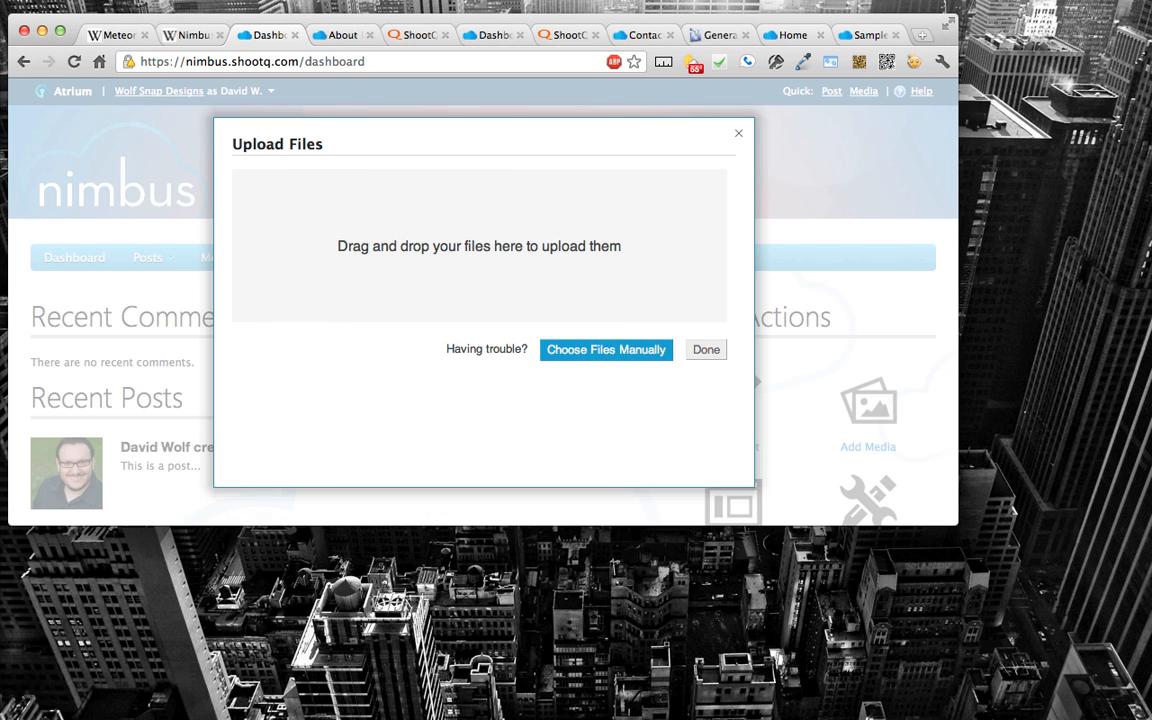
{"action": "left_click_drag", "start_coordinate": [134, 624], "coordinate": [436, 188]}
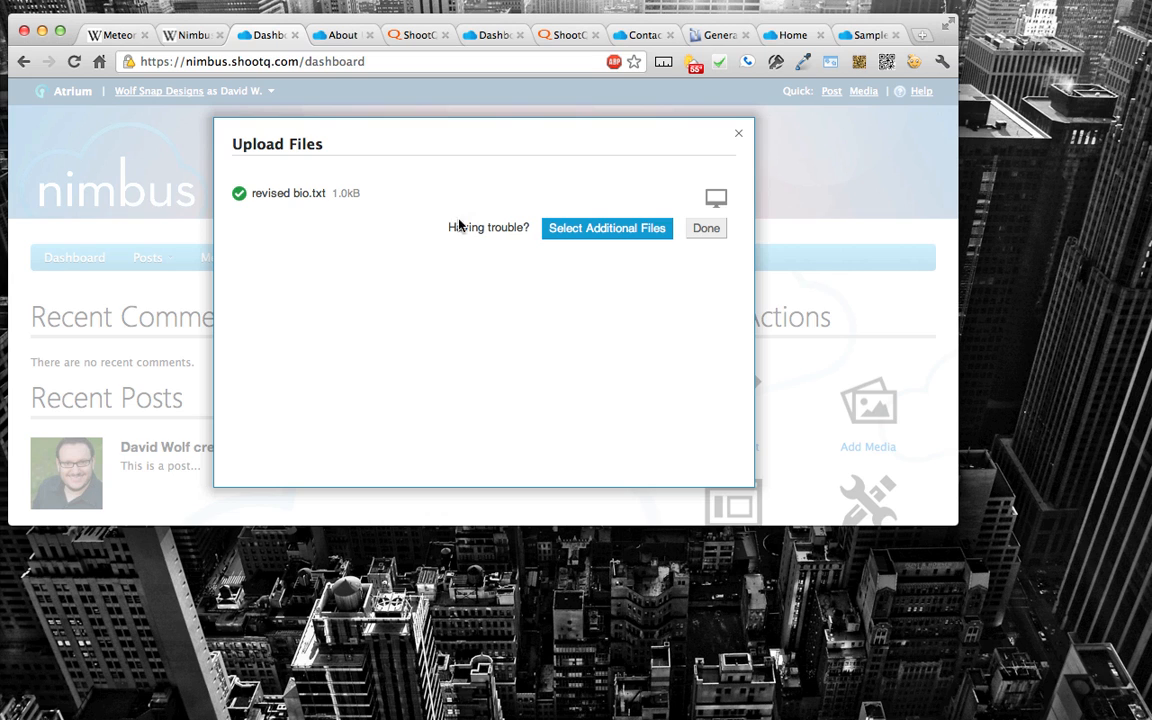
{"action": "left_click", "coordinate": [703, 228]}
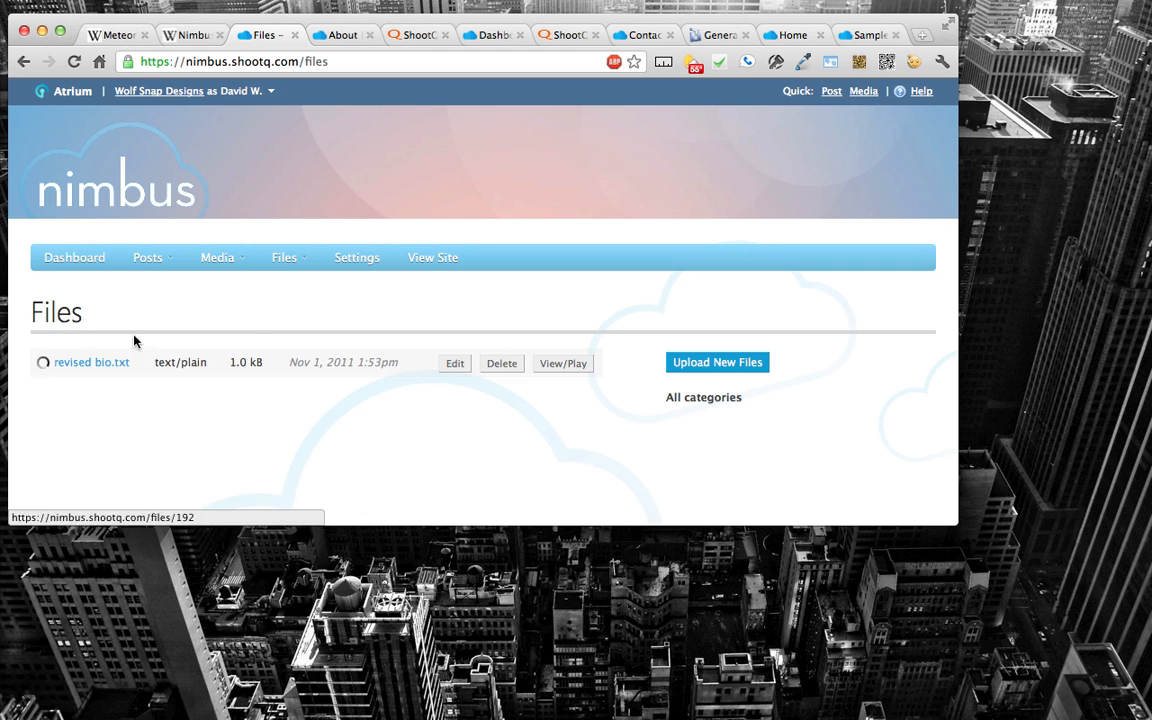
Step: Copy the link address of revised bio.txt and open the post "Blah, bllah, blah" for editing
{"action": "right_click", "coordinate": [97, 368]}
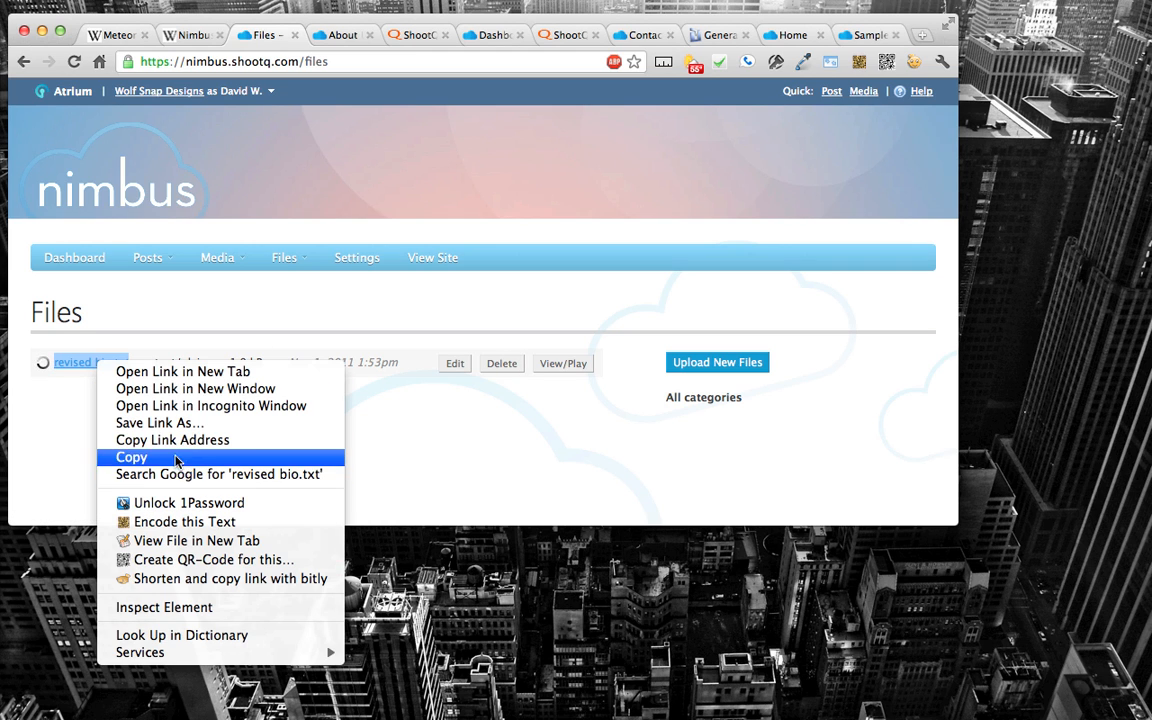
{"action": "left_click", "coordinate": [269, 433]}
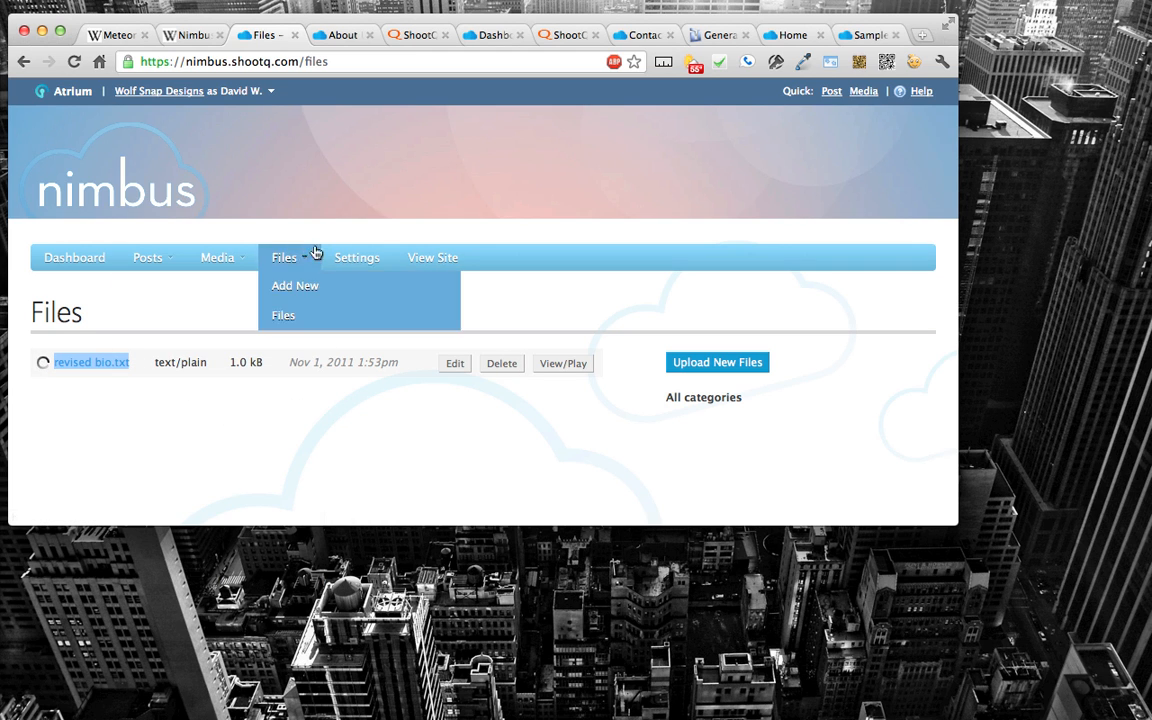
{"action": "left_click", "coordinate": [125, 262]}
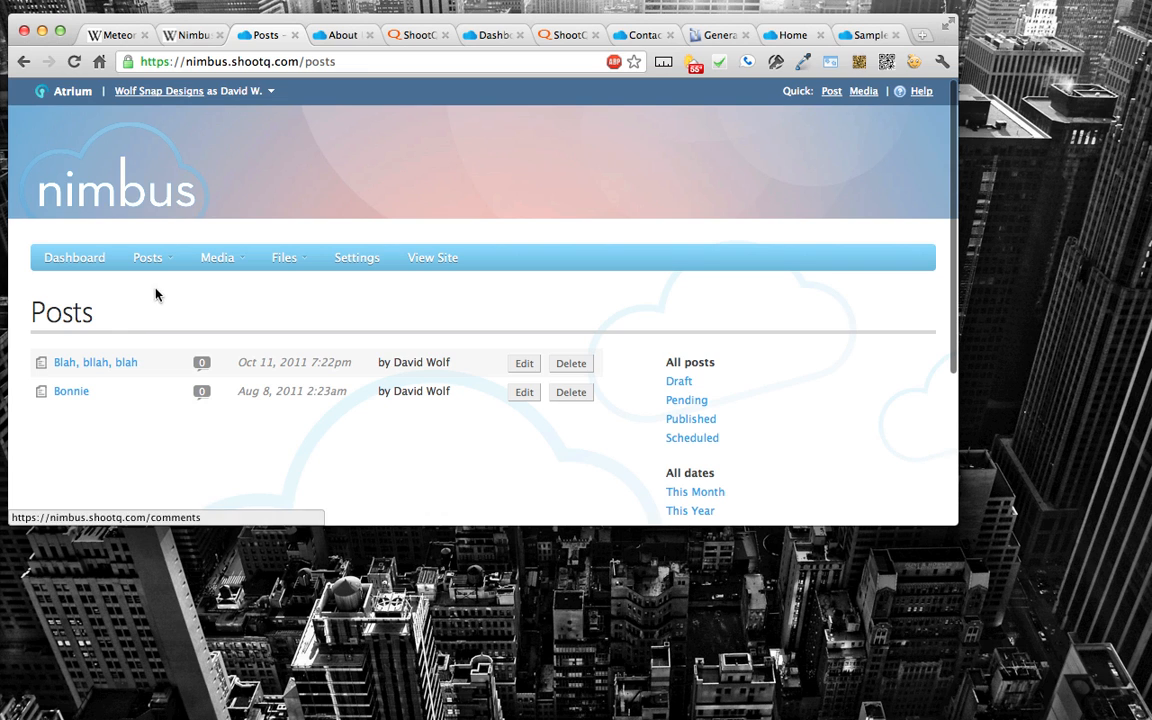
{"action": "left_click", "coordinate": [88, 366]}
{"action": "scroll", "coordinate": [113, 400], "scroll_direction": "down", "scroll_amount": 5}
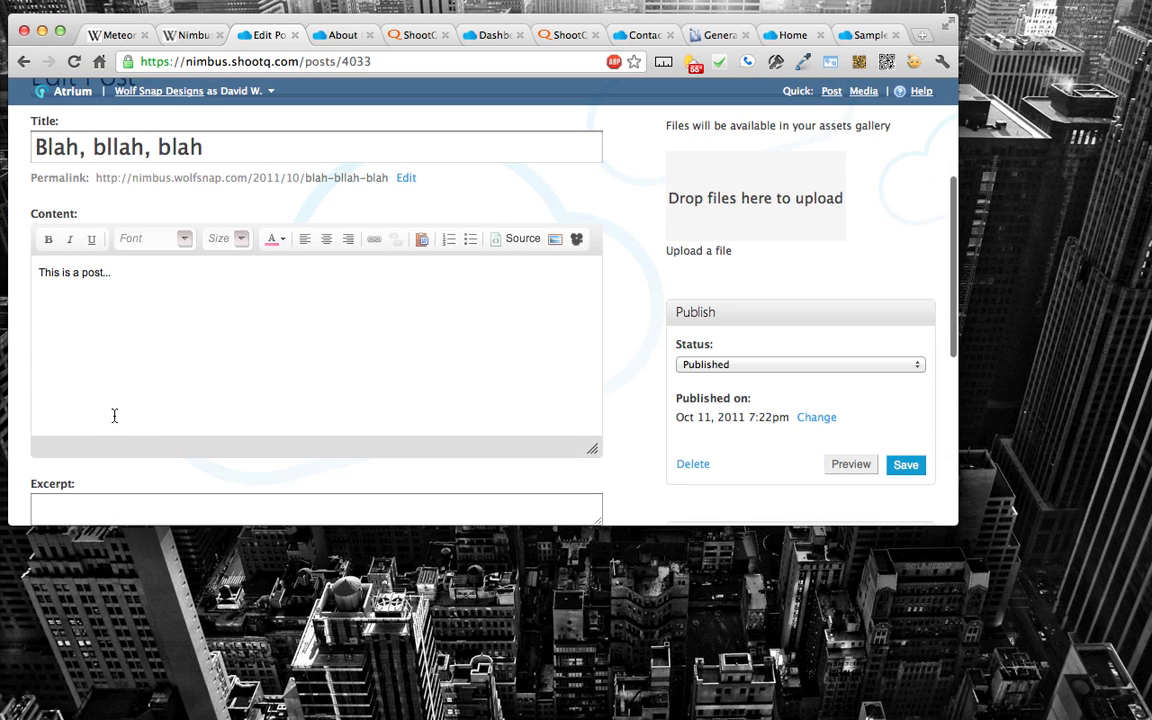
Step: Add the line "Here's my bio" below the existing text in the post's content
{"action": "left_click", "coordinate": [110, 296]}
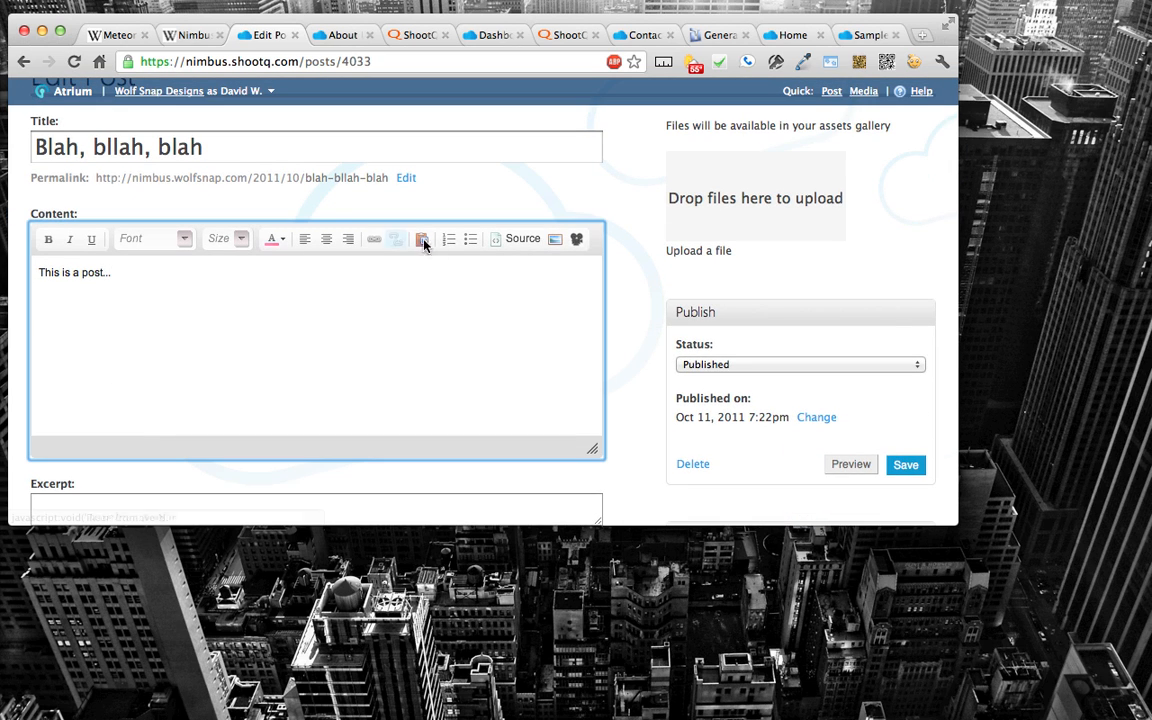
{"action": "left_click", "coordinate": [555, 239]}
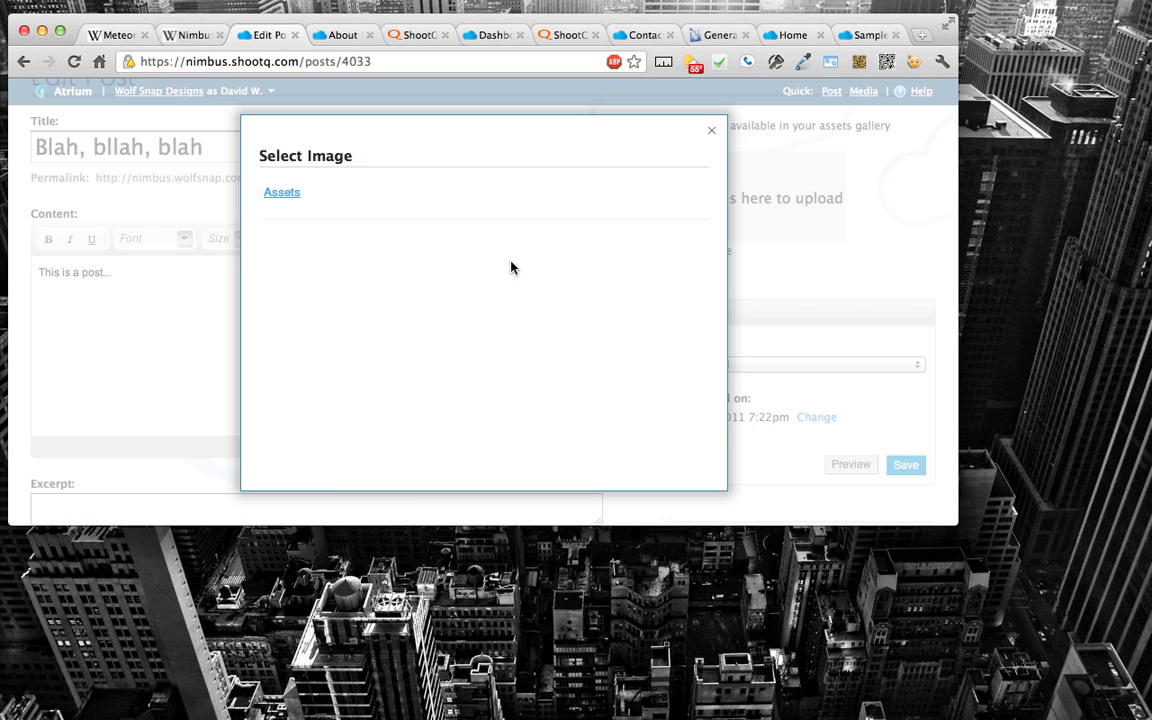
{"action": "left_click", "coordinate": [711, 130]}
{"action": "left_click", "coordinate": [42, 292]}
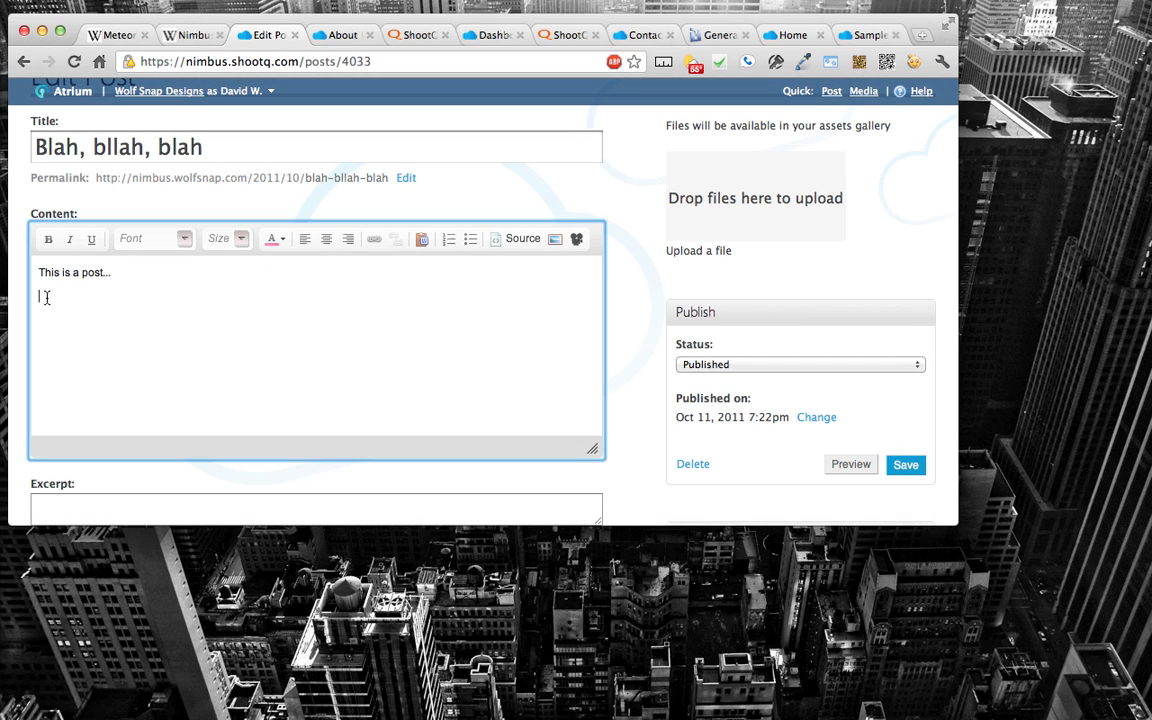
{"action": "type", "text": "Here's my bio"}
{"action": "key", "text": "shift+alt+Left"}
{"action": "left_click", "coordinate": [374, 241]}
{"action": "left_click_drag", "start_coordinate": [391, 255], "coordinate": [146, 254]}
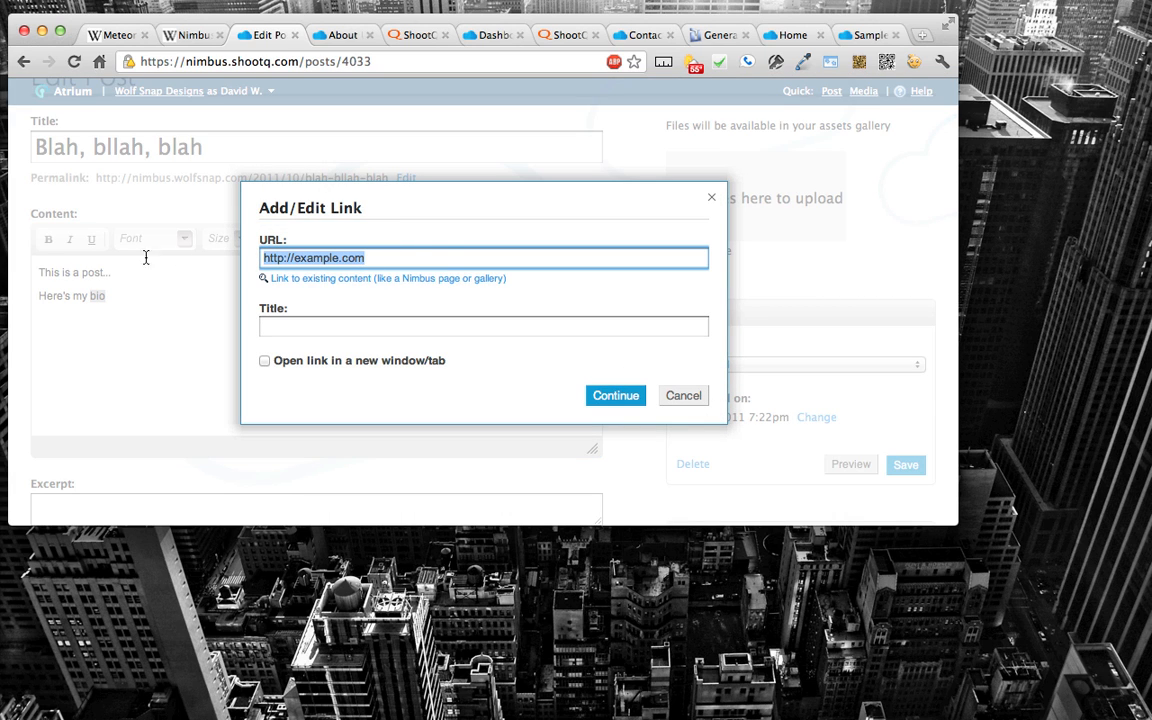
{"action": "key", "text": "super+v"}
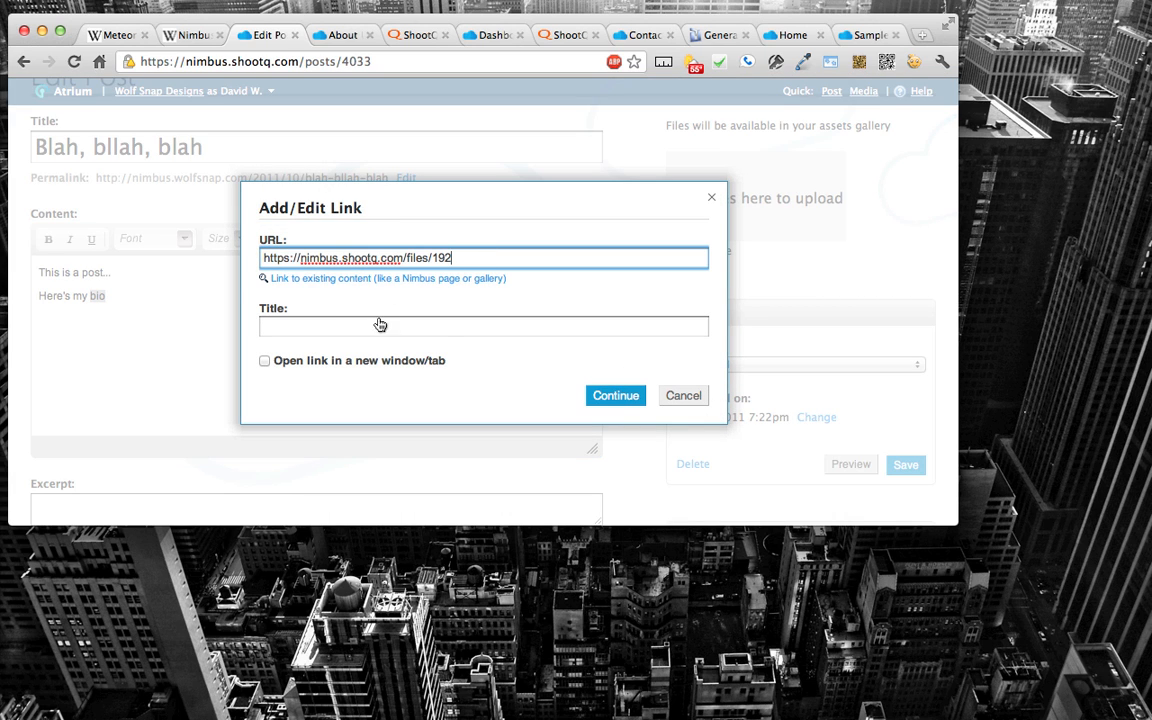
{"action": "left_click", "coordinate": [615, 396]}
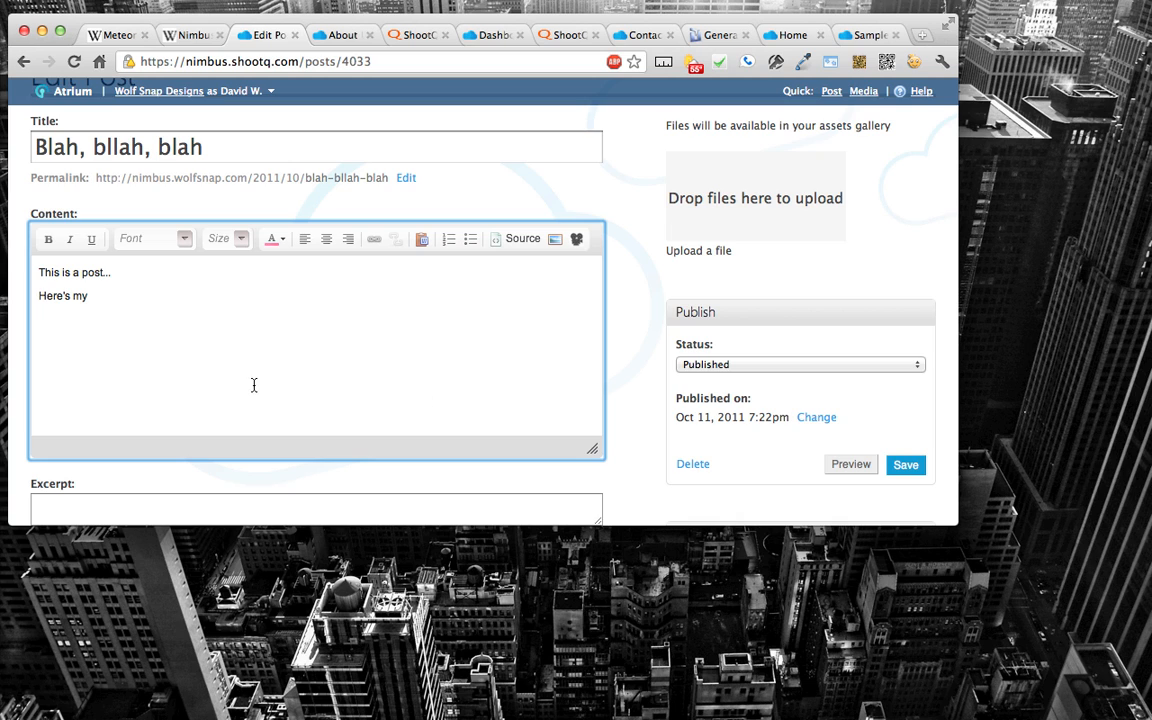
{"action": "key", "text": "super+z"}
{"action": "left_click", "coordinate": [140, 295]}
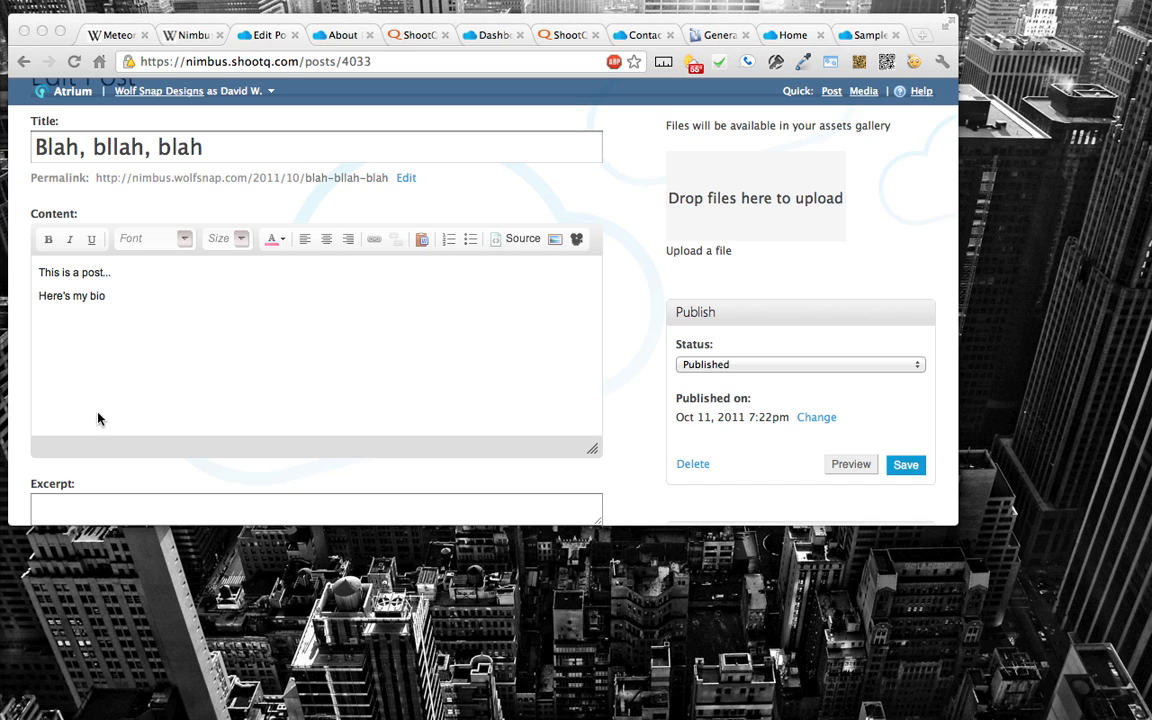
Step: Leave the post and look over the site's media galleries
{"action": "scroll", "coordinate": [97, 418], "scroll_direction": "up", "scroll_amount": 5}
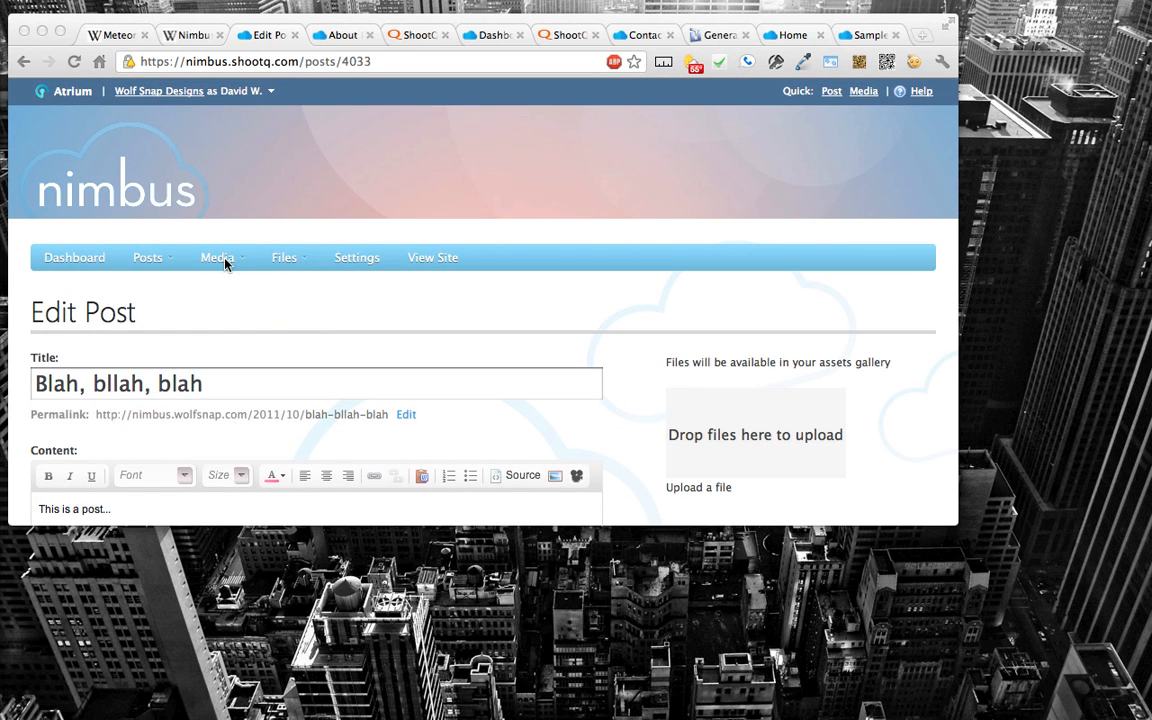
{"action": "left_click", "coordinate": [225, 263]}
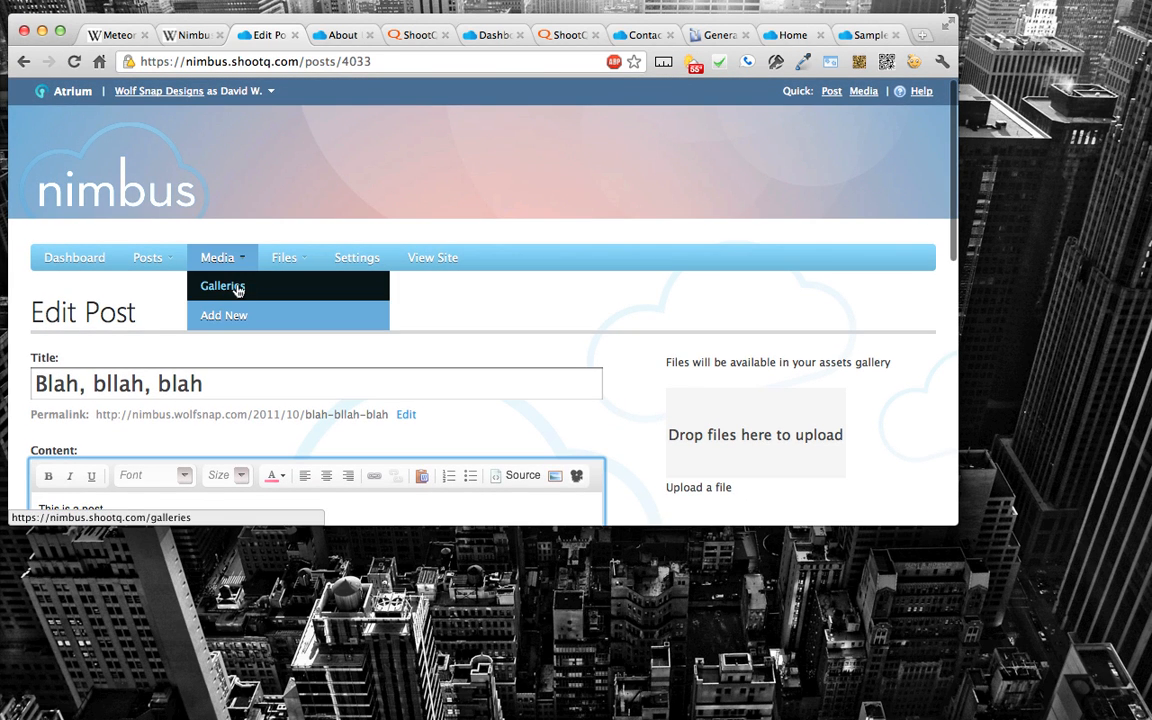
{"action": "left_click", "coordinate": [237, 290]}
{"action": "scroll", "coordinate": [300, 310], "scroll_direction": "down", "scroll_amount": 2}
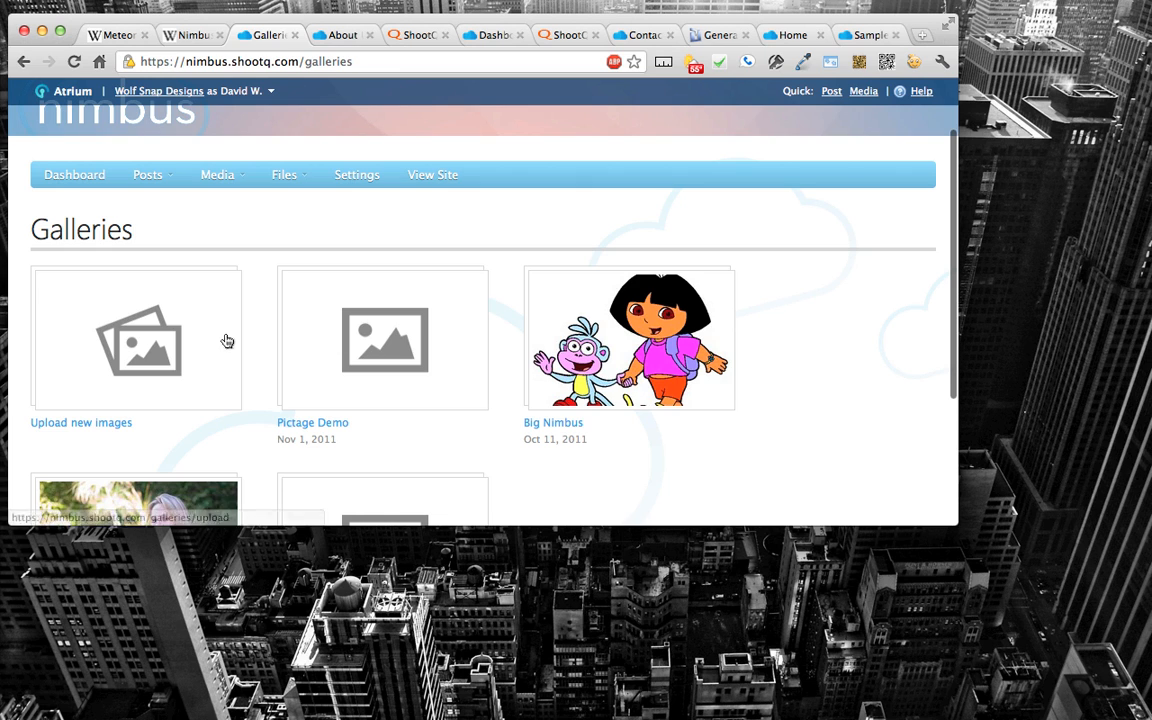
{"action": "scroll", "coordinate": [300, 306], "scroll_direction": "down", "scroll_amount": 2}
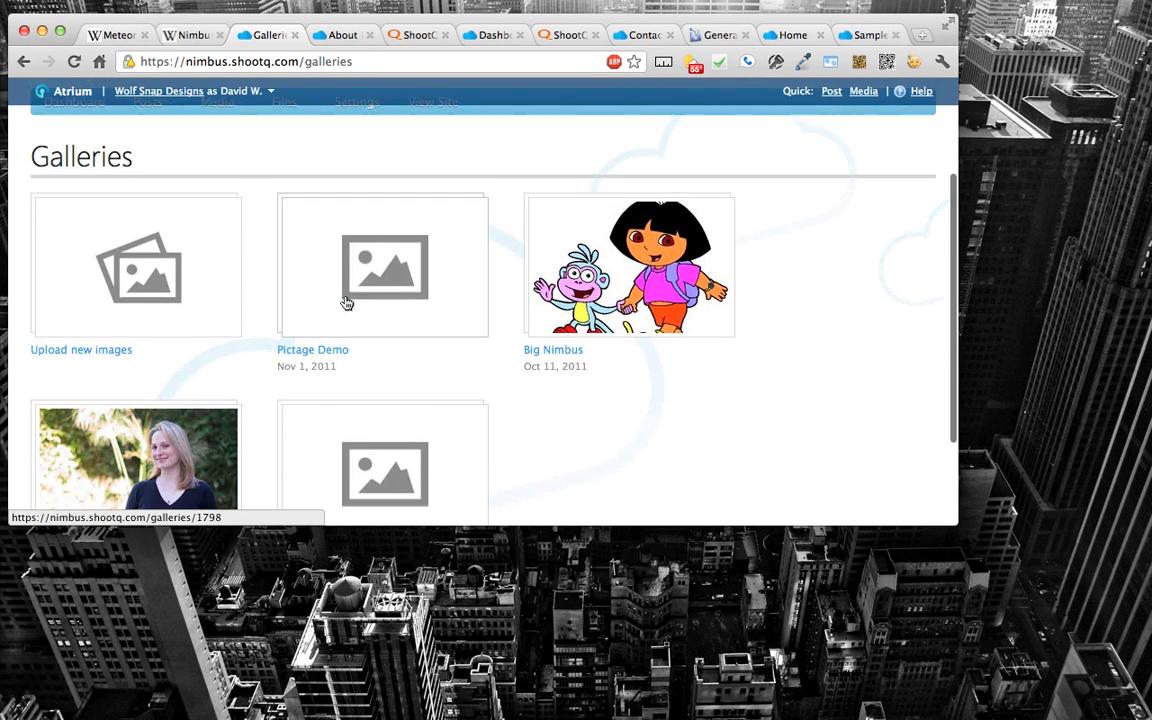
{"action": "scroll", "coordinate": [345, 303], "scroll_direction": "down", "scroll_amount": 2}
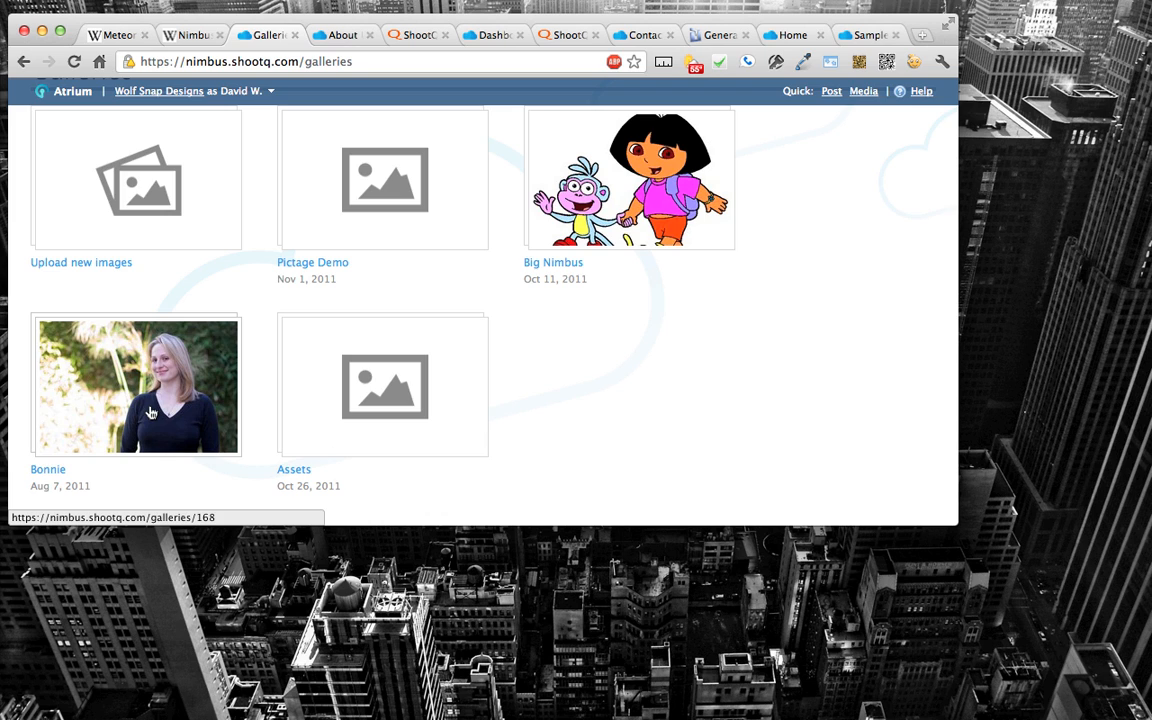
Step: Open the portrait gallery dated Aug 7, 2011 and look through its images and gallery information
{"action": "left_click", "coordinate": [150, 413]}
{"action": "scroll", "coordinate": [463, 312], "scroll_direction": "down", "scroll_amount": 3}
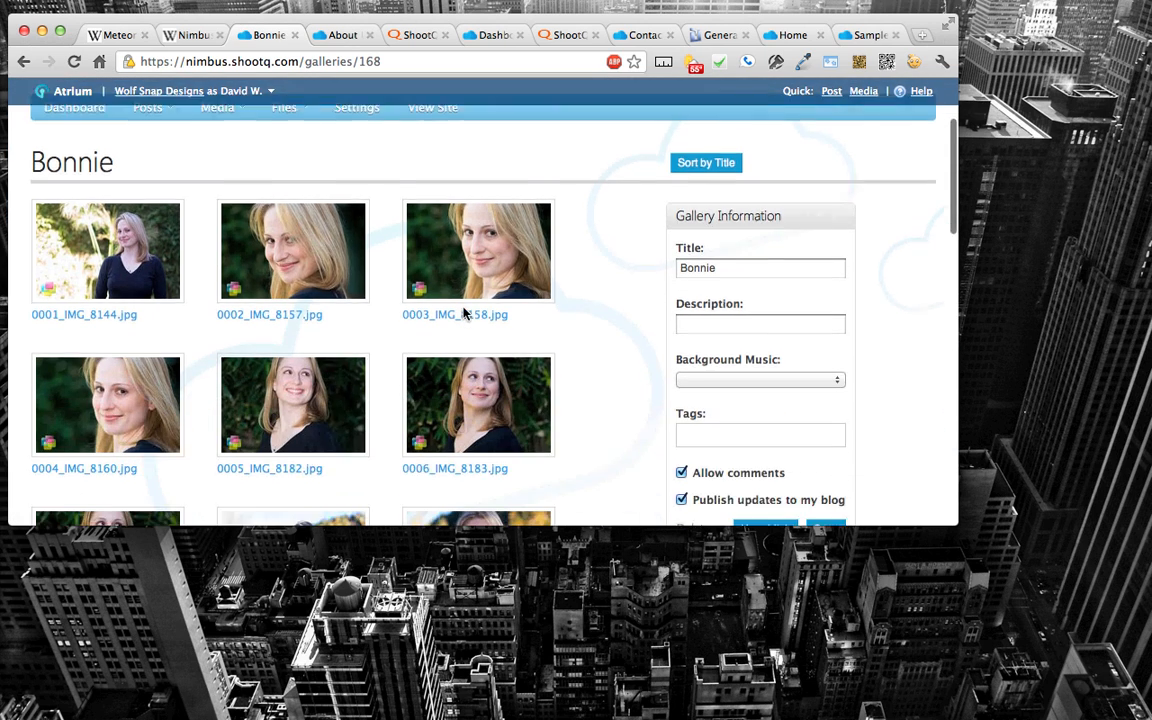
{"action": "scroll", "coordinate": [463, 313], "scroll_direction": "down", "scroll_amount": 4}
{"action": "scroll", "coordinate": [463, 313], "scroll_direction": "down", "scroll_amount": 2}
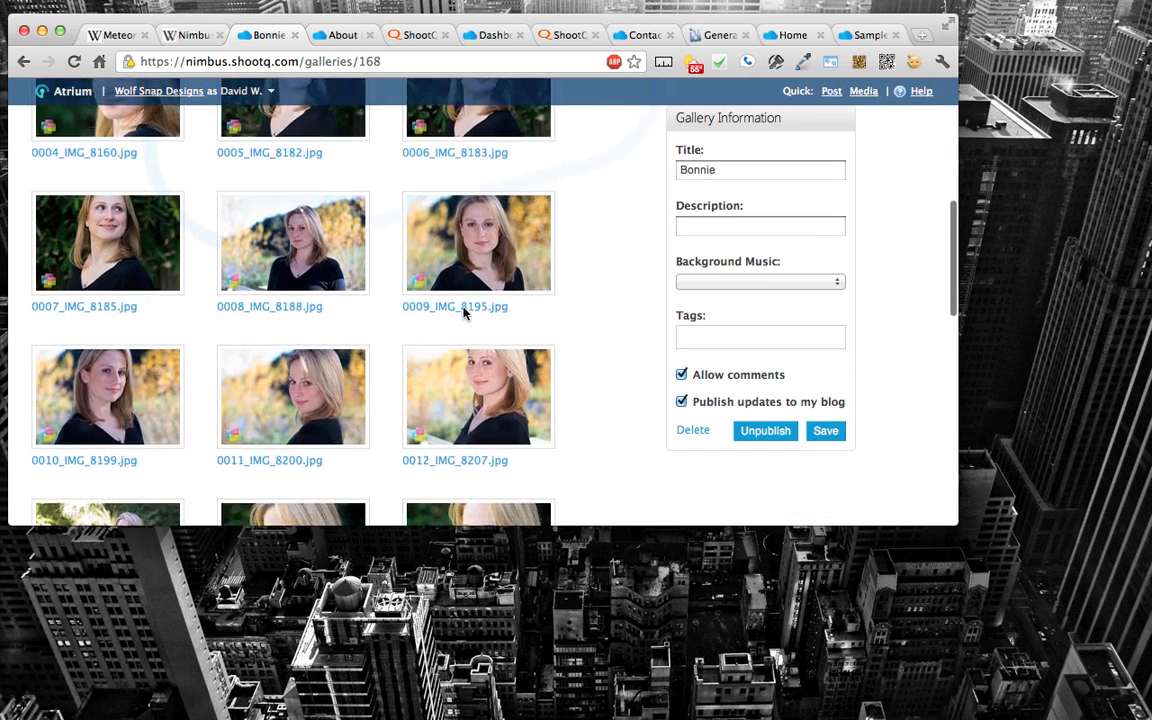
{"action": "scroll", "coordinate": [463, 313], "scroll_direction": "down", "scroll_amount": 4}
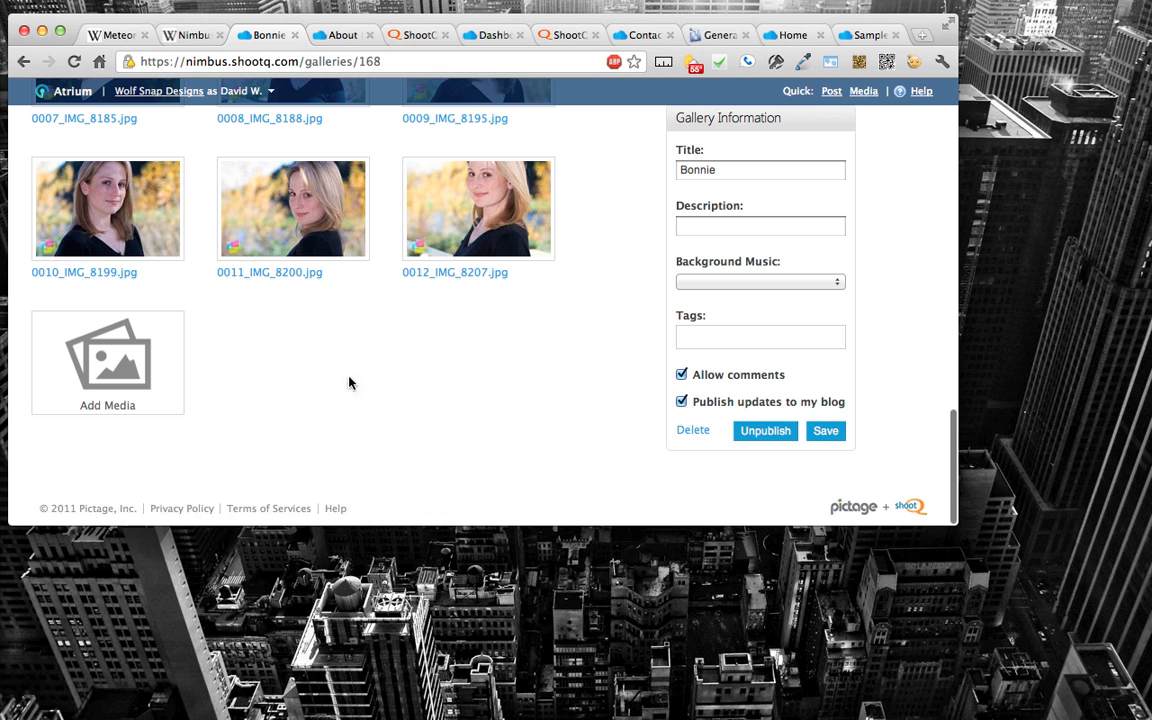
Step: Start adding media to the open gallery and view the available image sources
{"action": "left_click", "coordinate": [122, 378]}
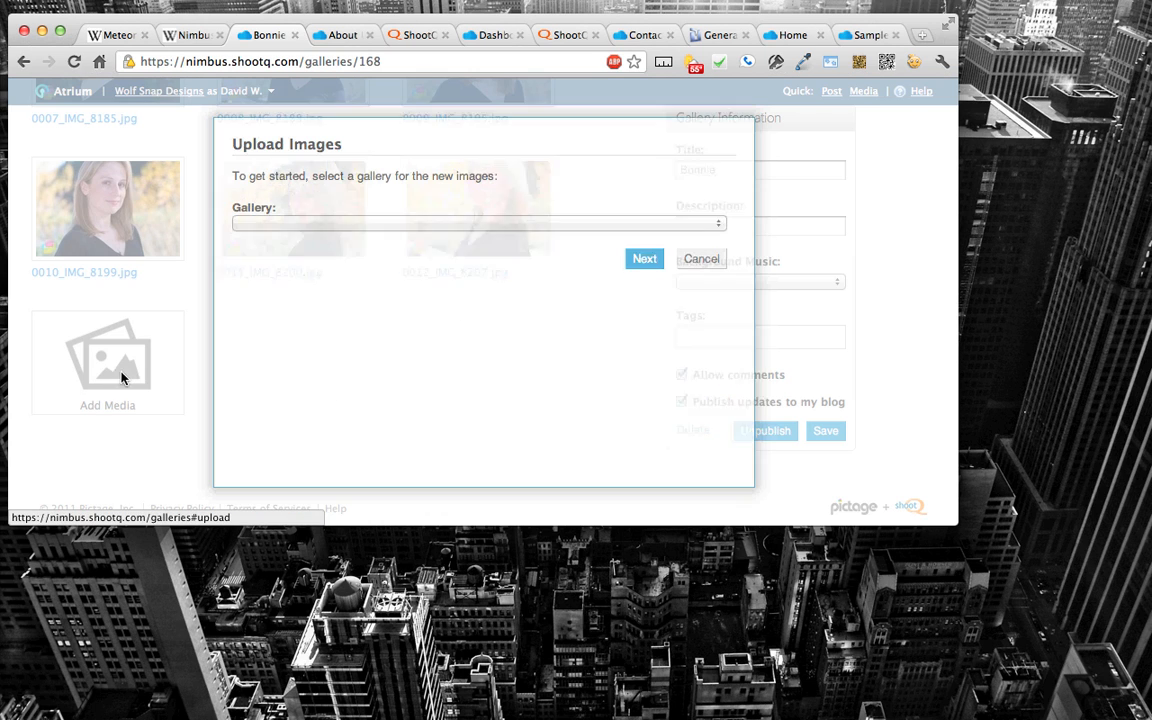
{"action": "left_click", "coordinate": [645, 258]}
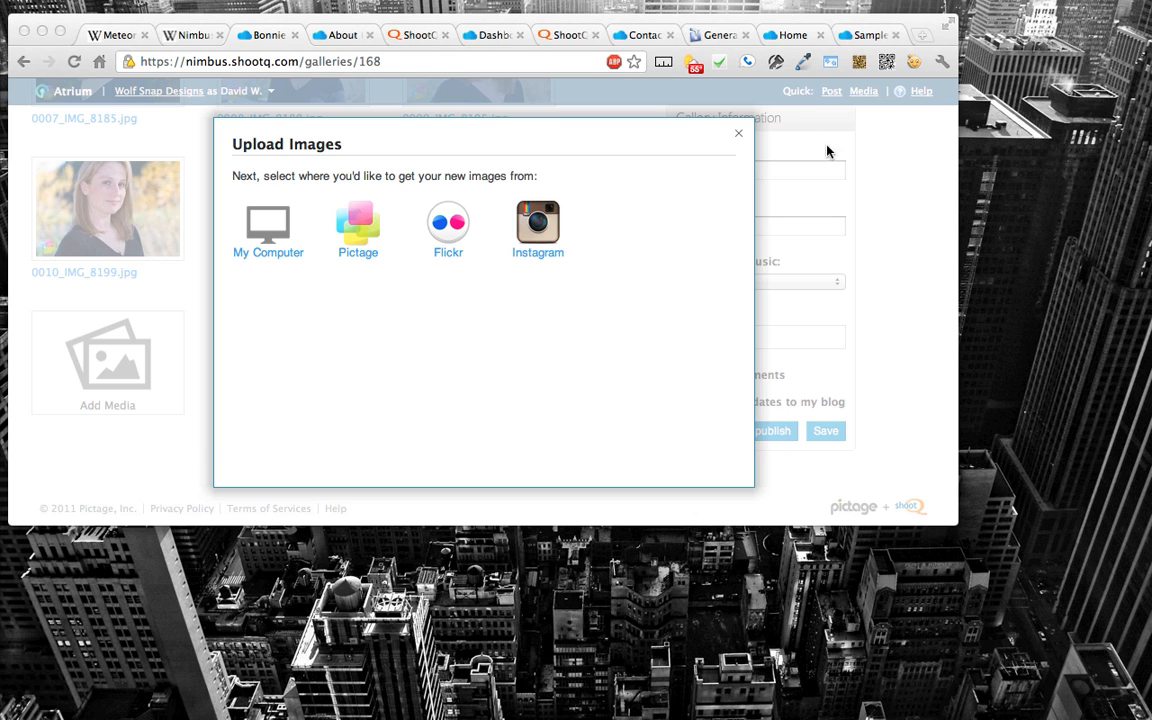
{"action": "left_click", "coordinate": [741, 135]}
Step: Go to wolfsnap.com and open the Wolf Snap Designs Contact page
{"action": "left_click", "coordinate": [558, 64]}
{"action": "type", "text": "wolfsnap.co"}
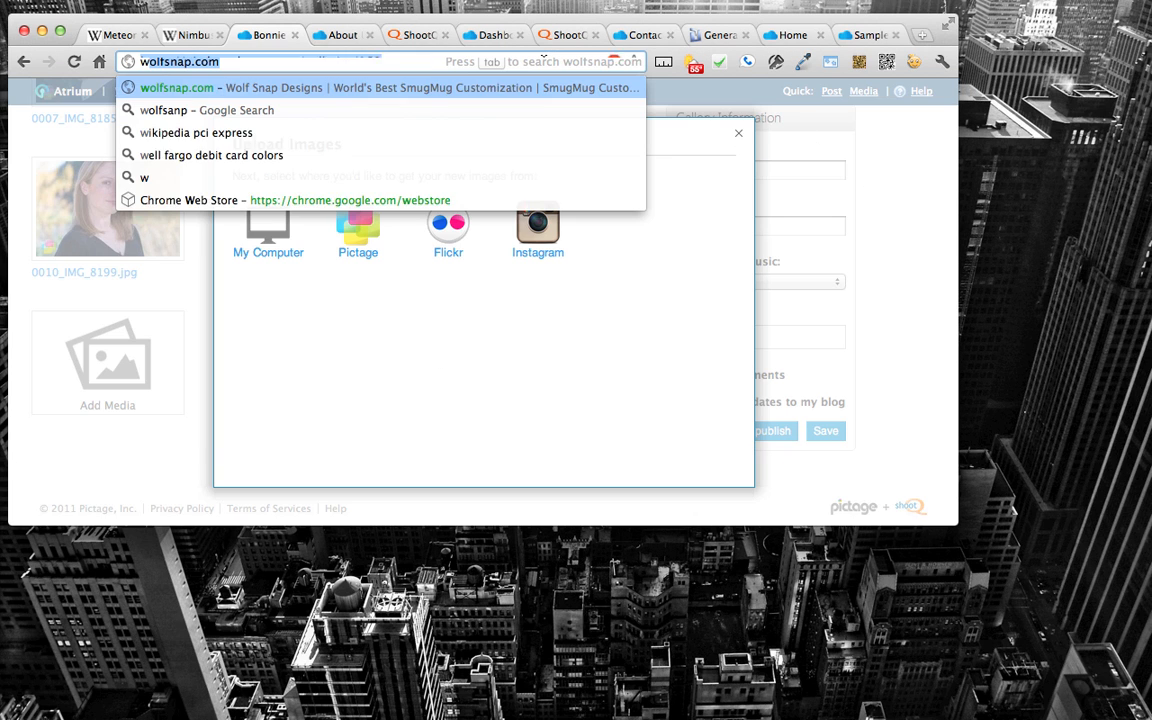
{"action": "type", "text": "m"}
{"action": "key", "text": "Return"}
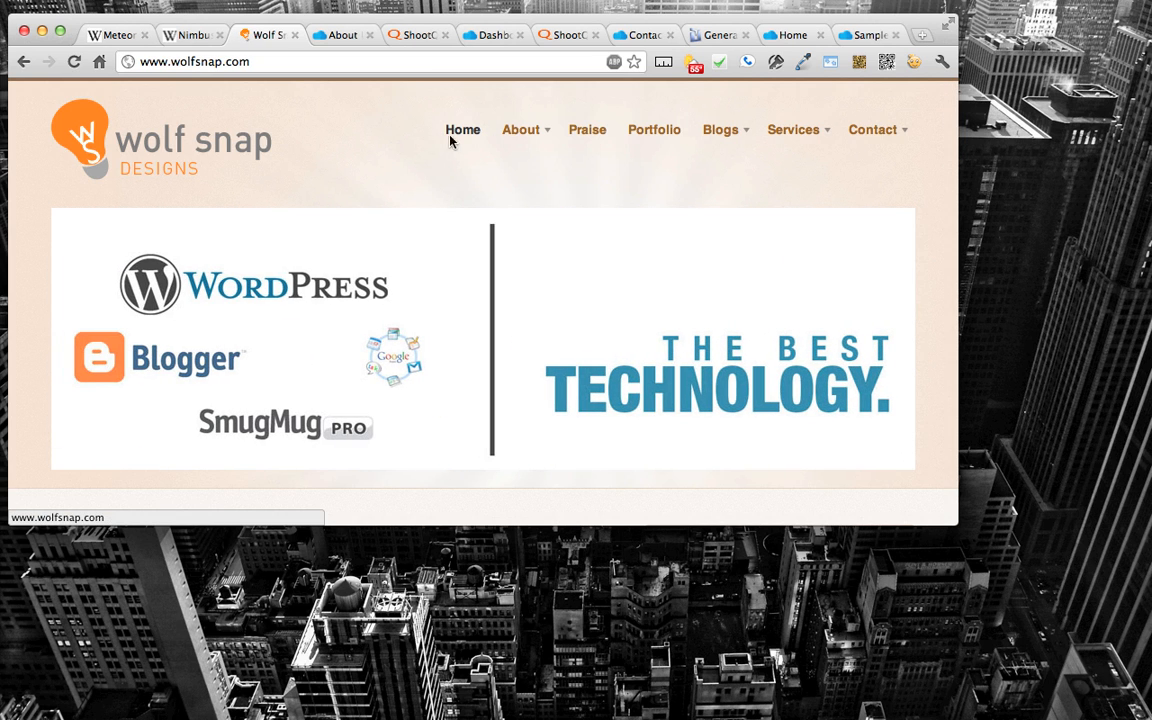
{"action": "left_click", "coordinate": [872, 137]}
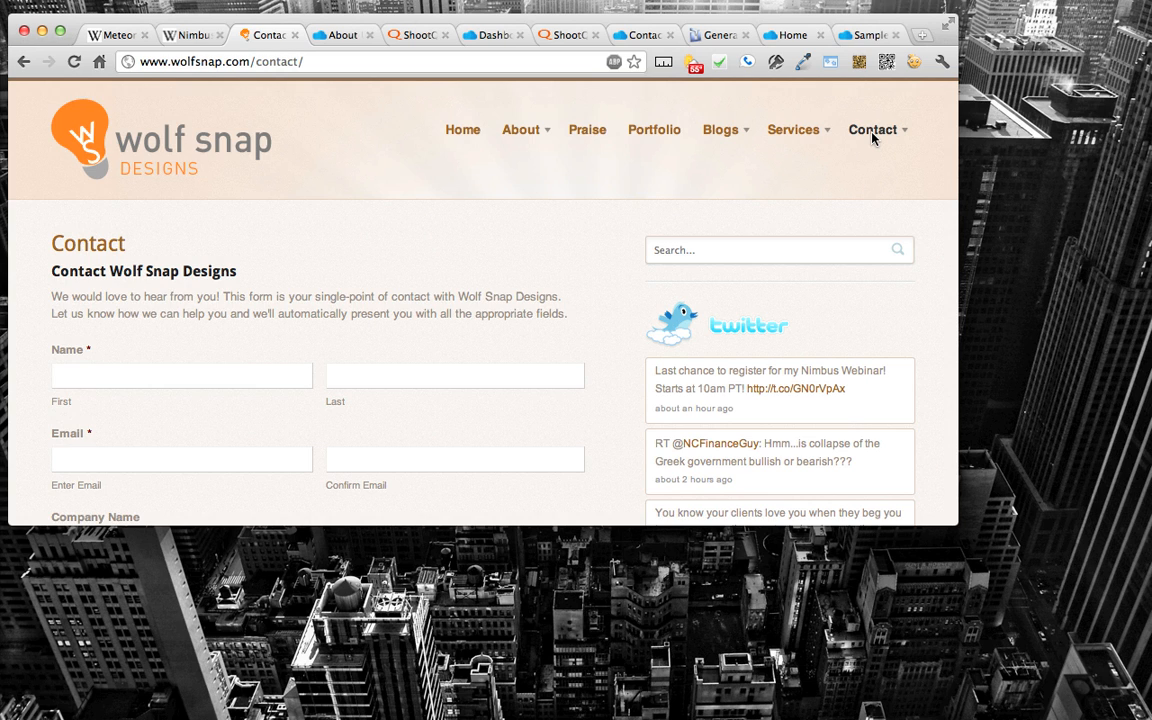
Step: Open the Email and Domain Integration page among the Wolf Snap Designs services and skim its content
{"action": "mouse_move", "coordinate": [526, 135]}
{"action": "left_click", "coordinate": [816, 133]}
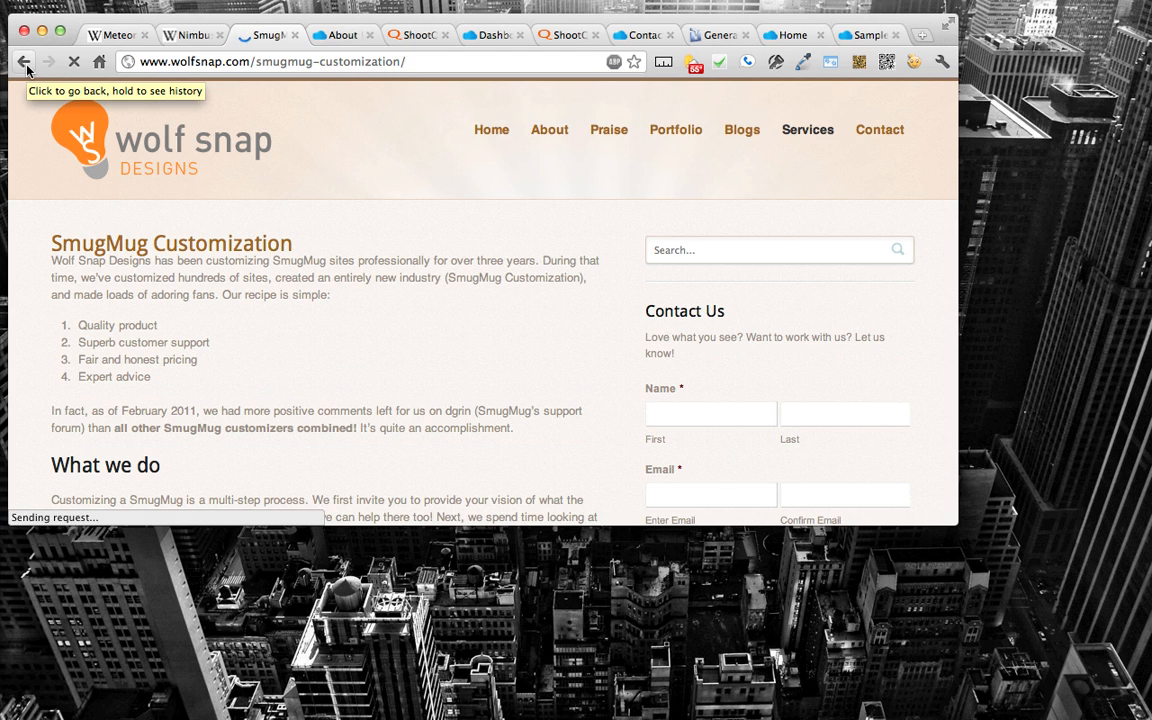
{"action": "mouse_move", "coordinate": [813, 138]}
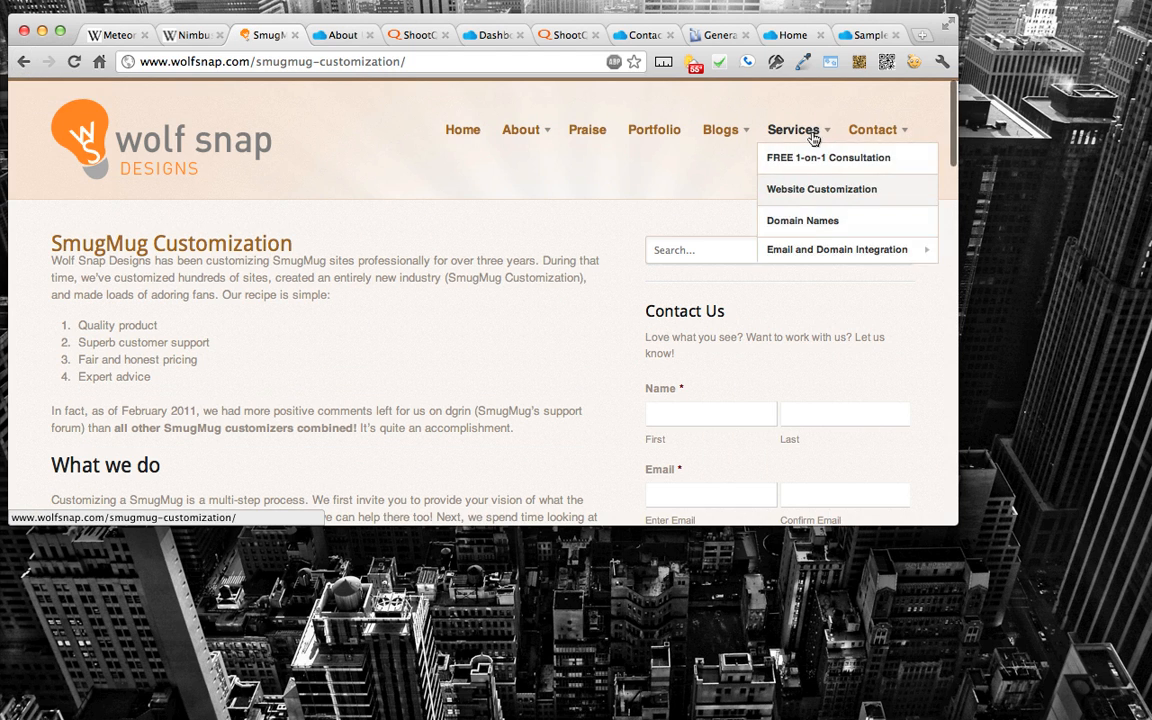
{"action": "left_click", "coordinate": [803, 252]}
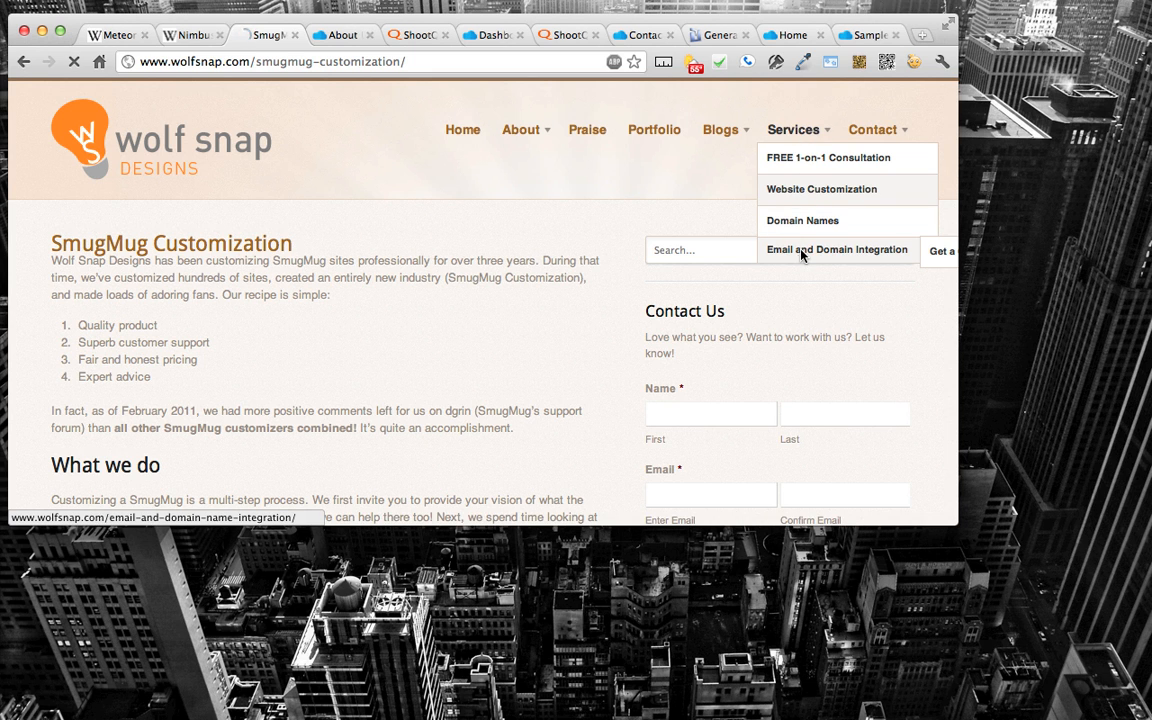
{"action": "scroll", "coordinate": [514, 250], "scroll_direction": "down", "scroll_amount": 5}
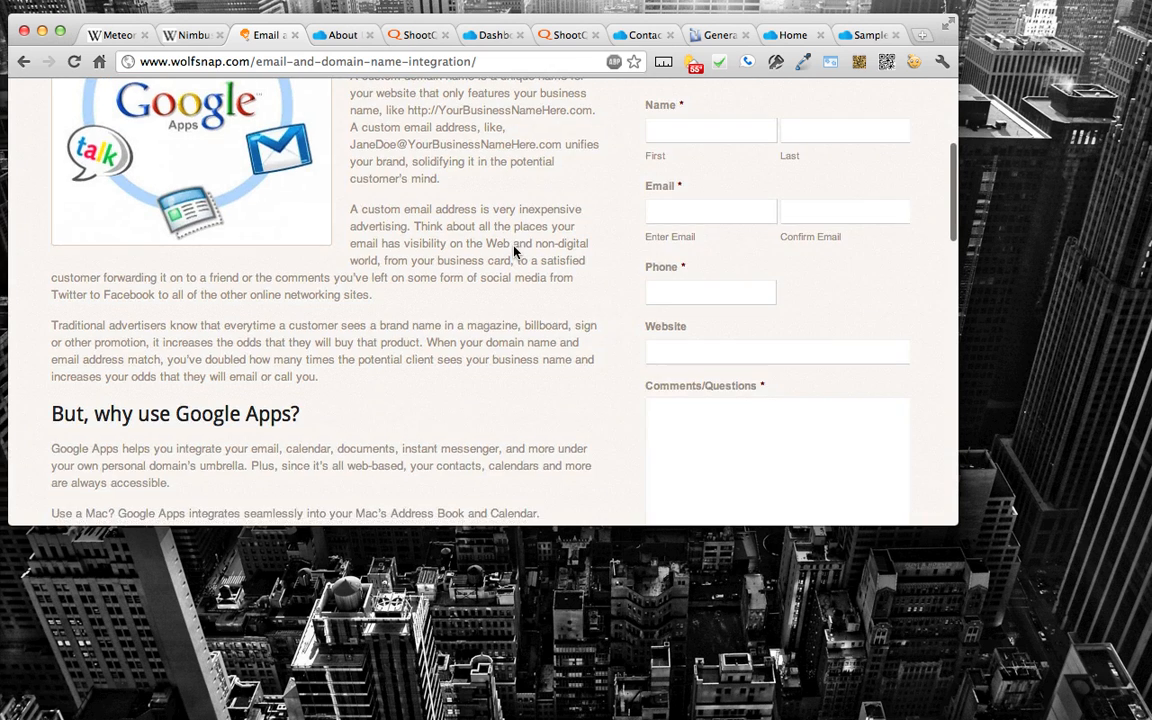
{"action": "scroll", "coordinate": [514, 250], "scroll_direction": "up", "scroll_amount": 1}
Step: Select the web address of the Email and Domain Name Integration page and switch to another application
{"action": "left_click", "coordinate": [440, 62]}
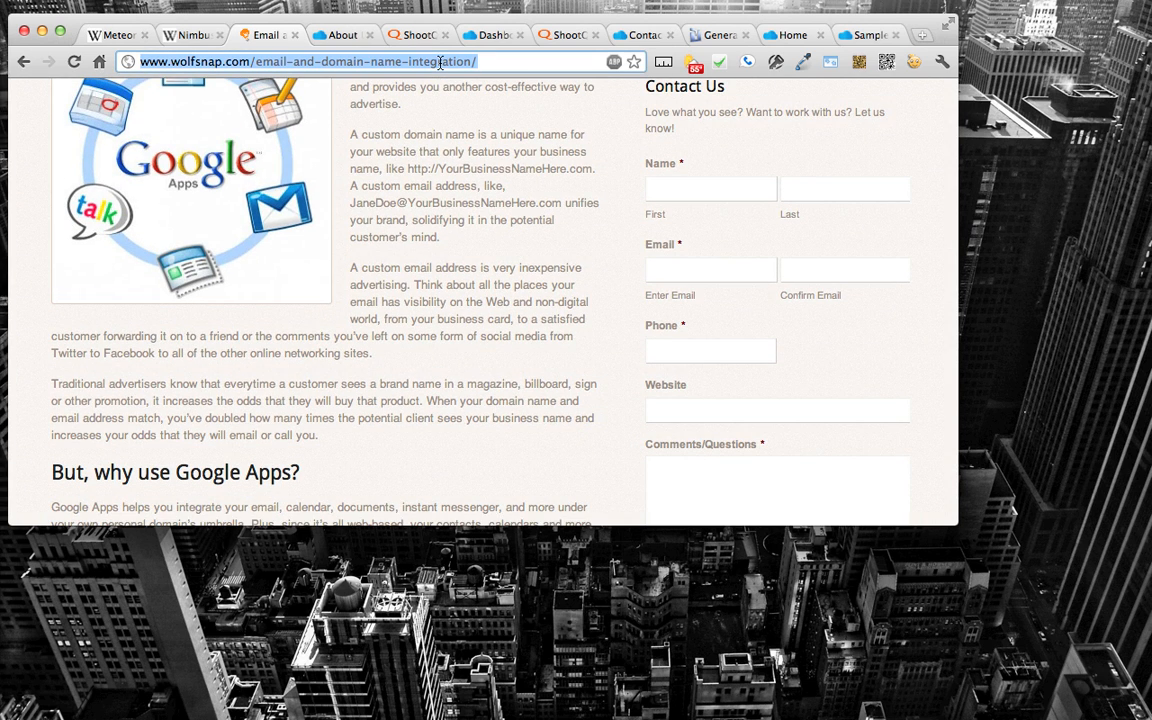
{"action": "key", "text": "super+Tab"}
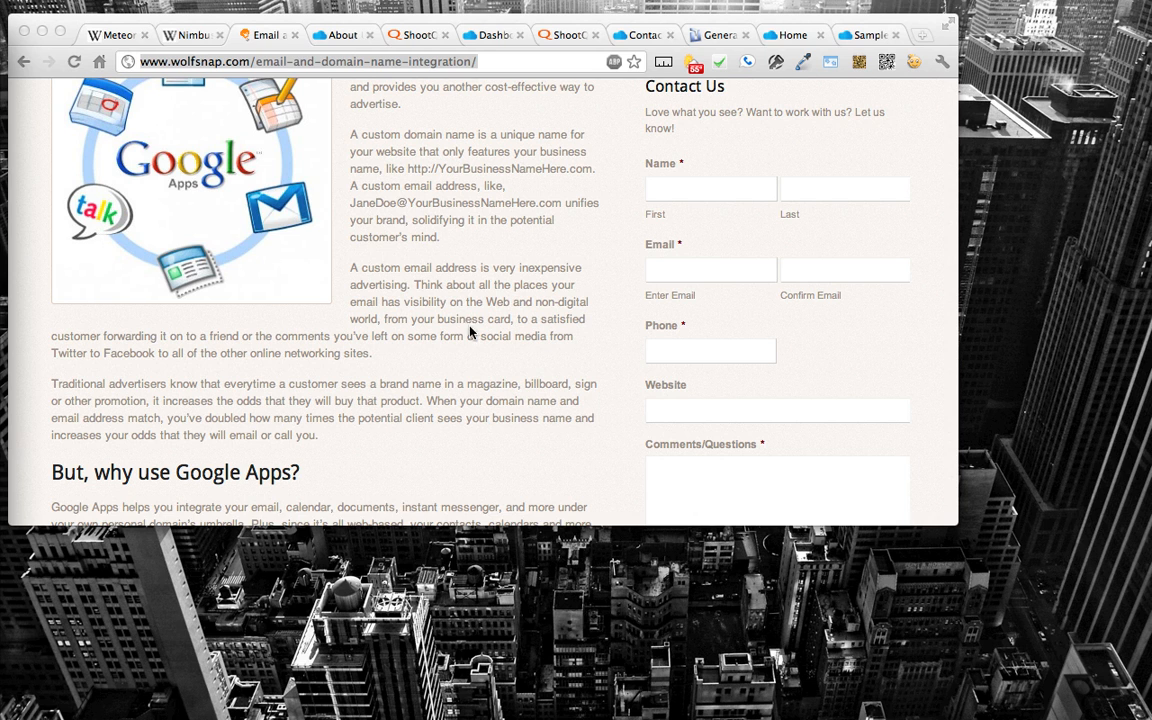
{"action": "scroll", "coordinate": [470, 287], "scroll_direction": "up", "scroll_amount": 1}
{"action": "scroll", "coordinate": [470, 287], "scroll_direction": "up", "scroll_amount": 5}
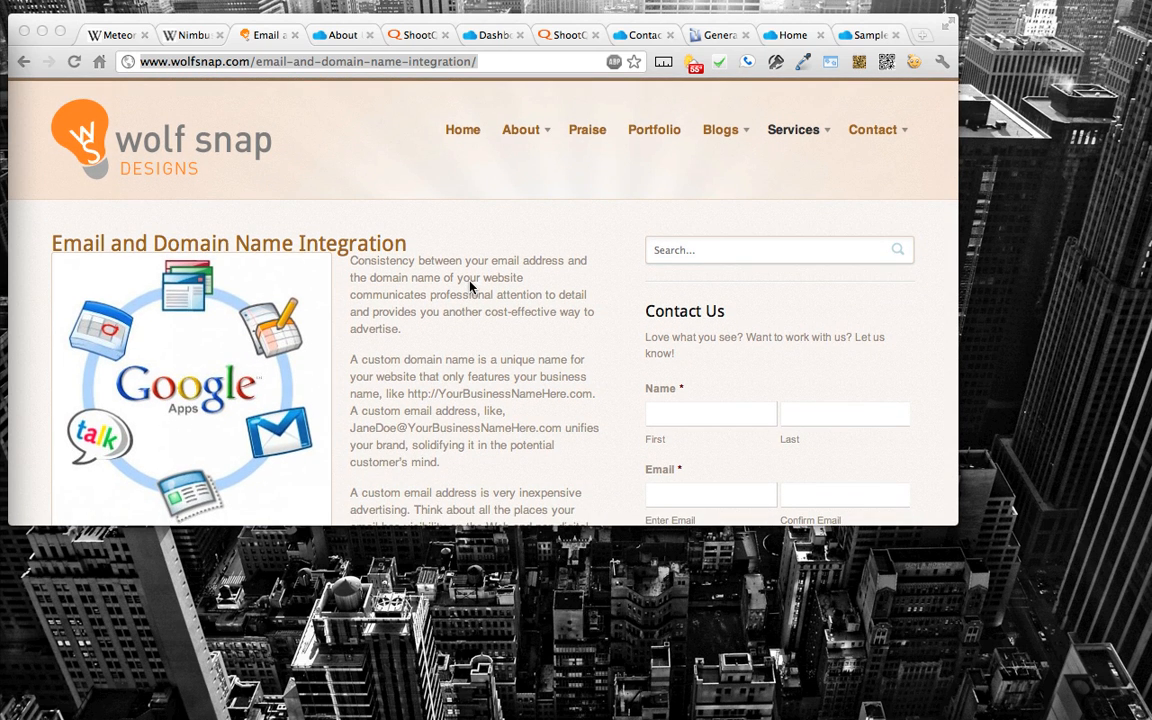